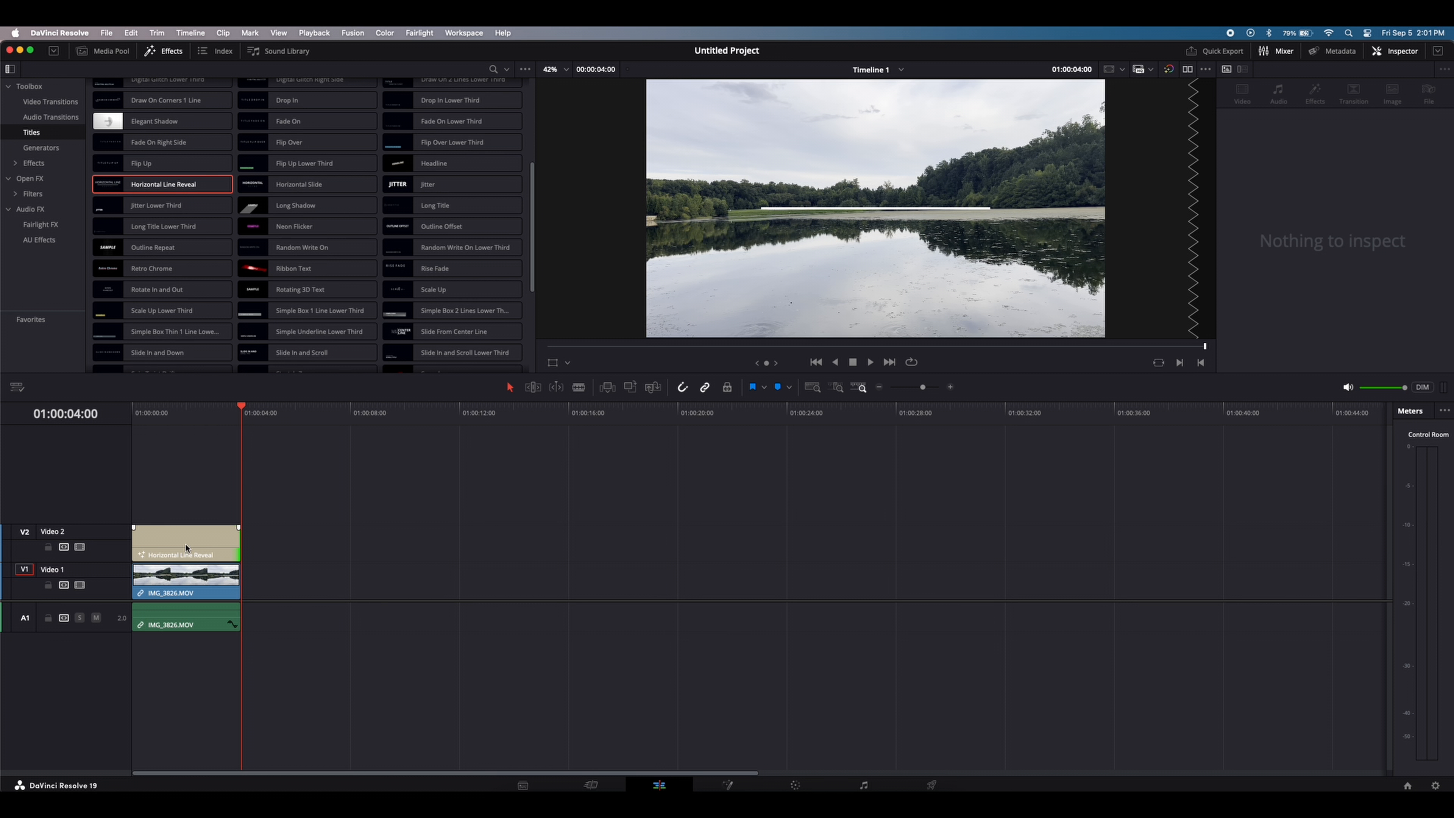
Play the opening title over the lake clip and check how it looks full screen.
click(151, 412)
key(space)
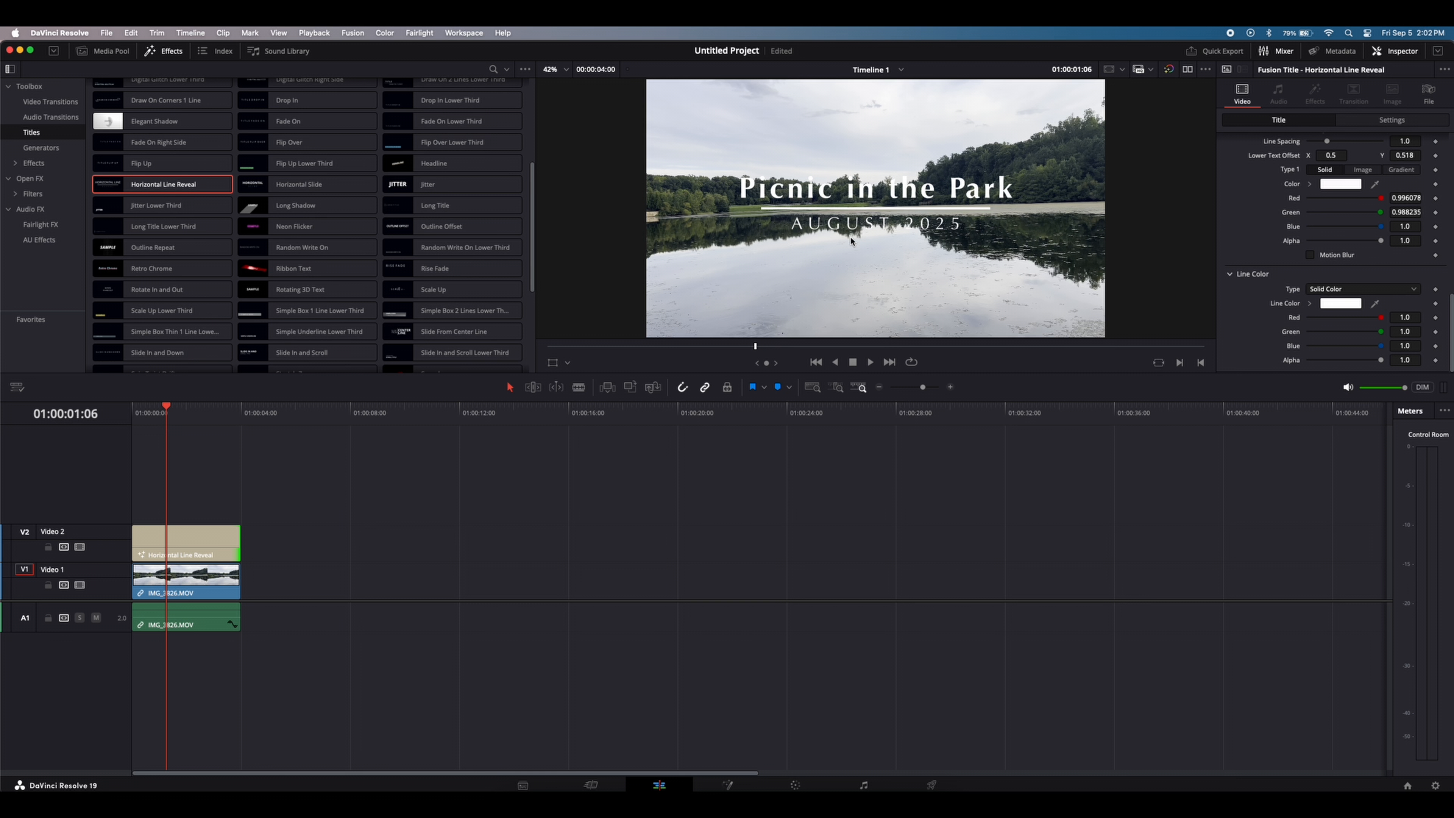
key(super+f)
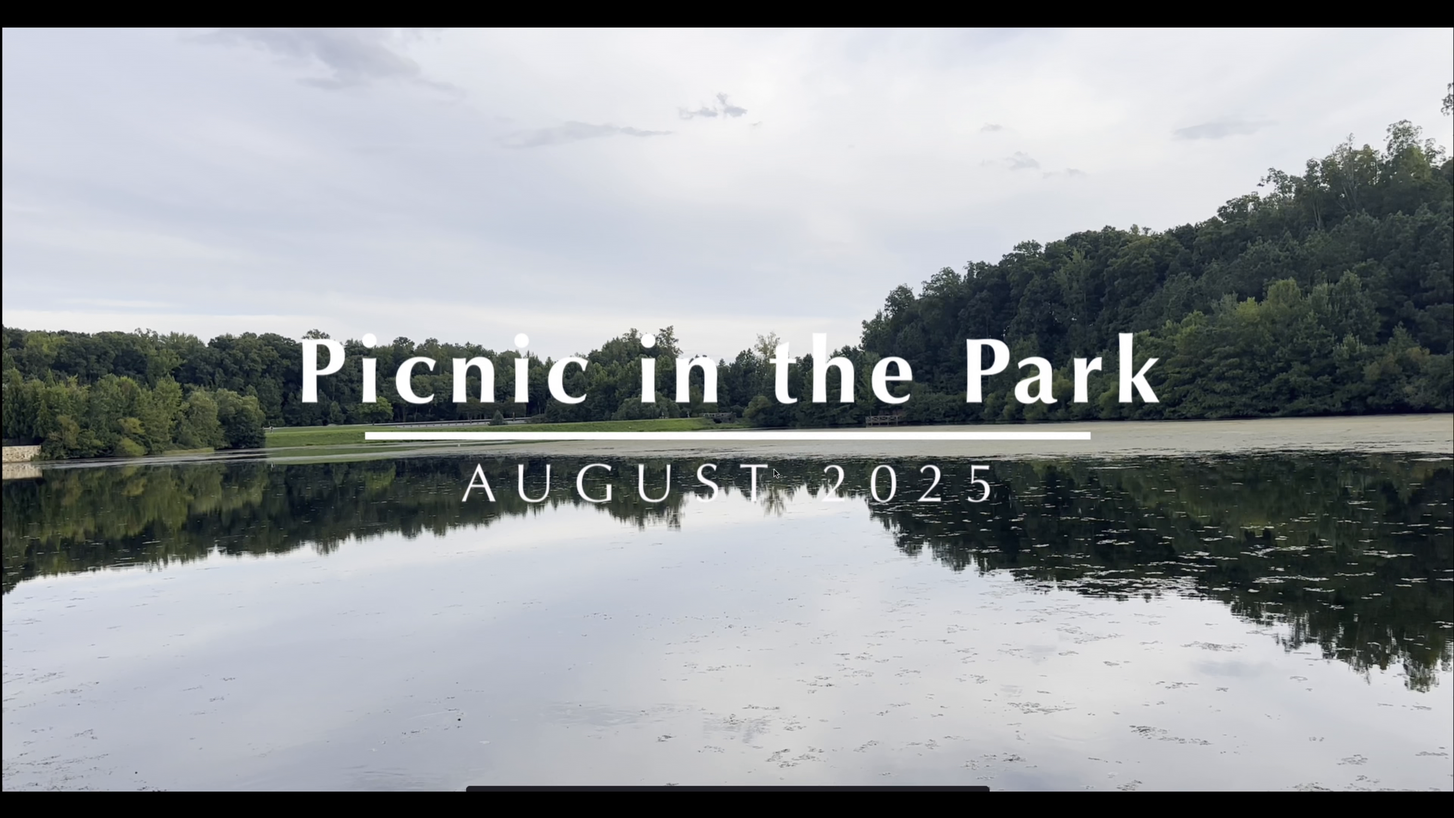
key(super+f)
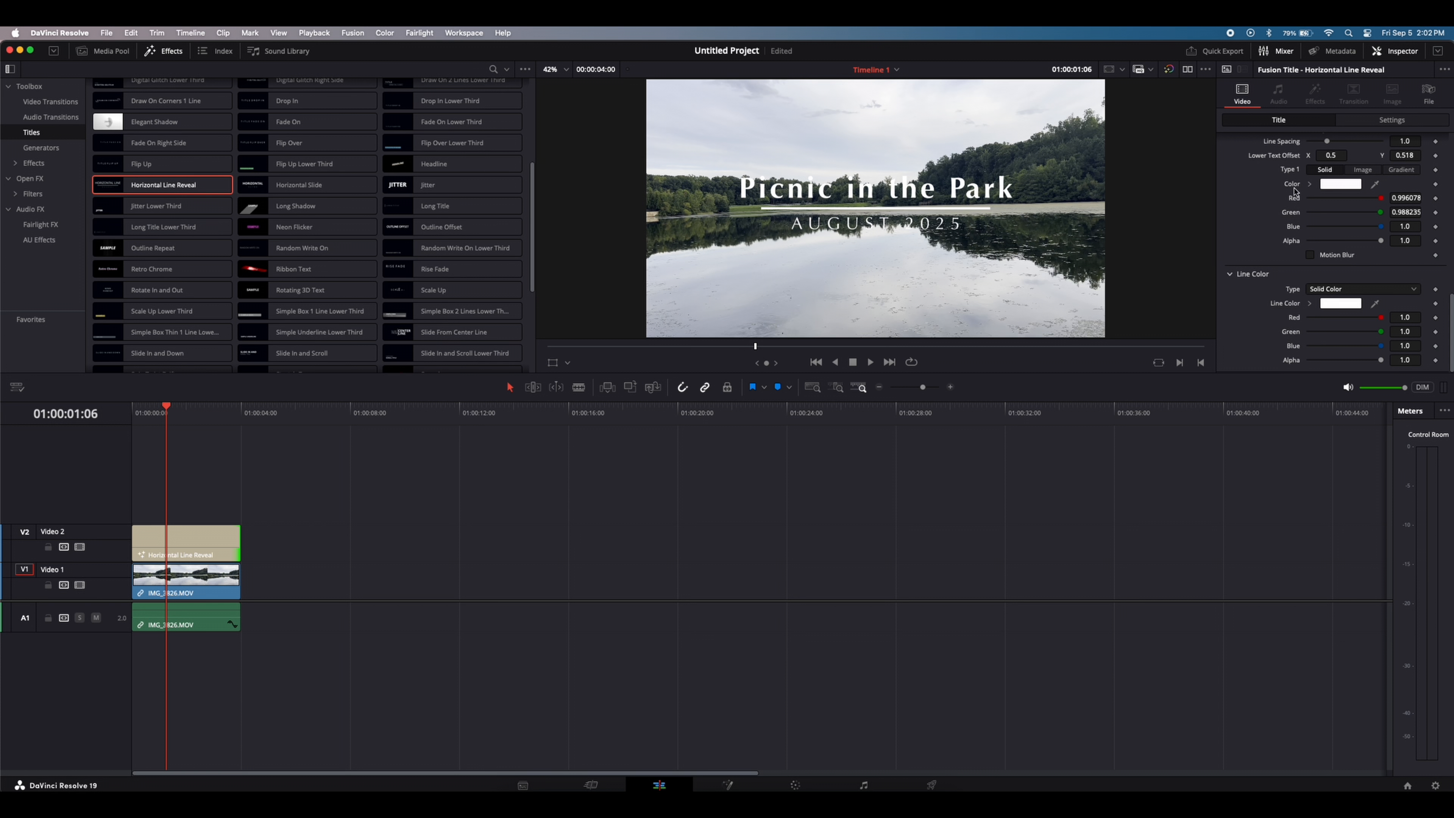
Try shrinking the Horizontal Line Reveal title on Video 2 to a zoom of 0.720.
click(212, 547)
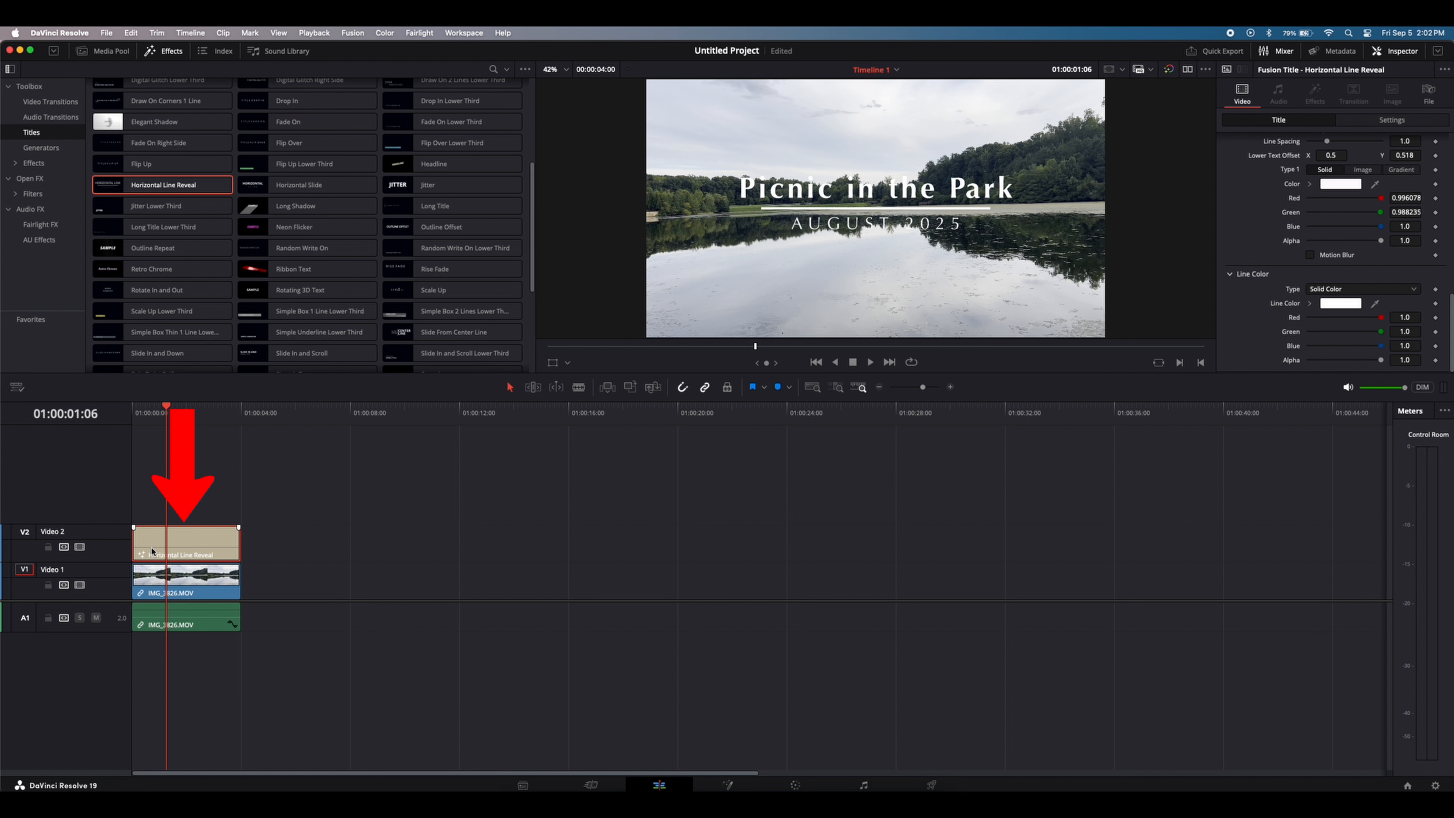
click(1392, 119)
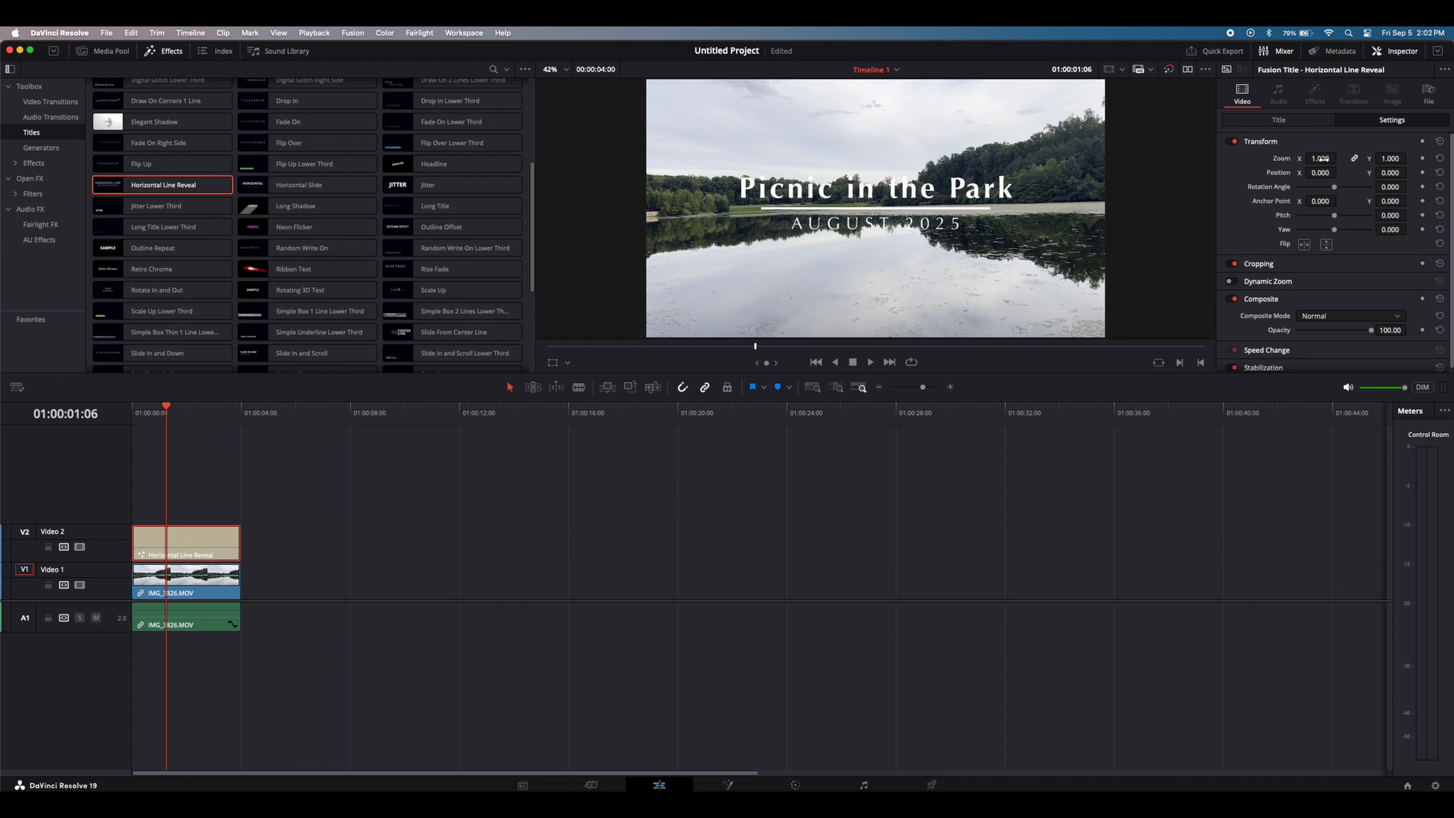
mouse_move(1339, 158)
mouse_down()
mouse_move(1326, 158)
mouse_move(1340, 159)
mouse_up()
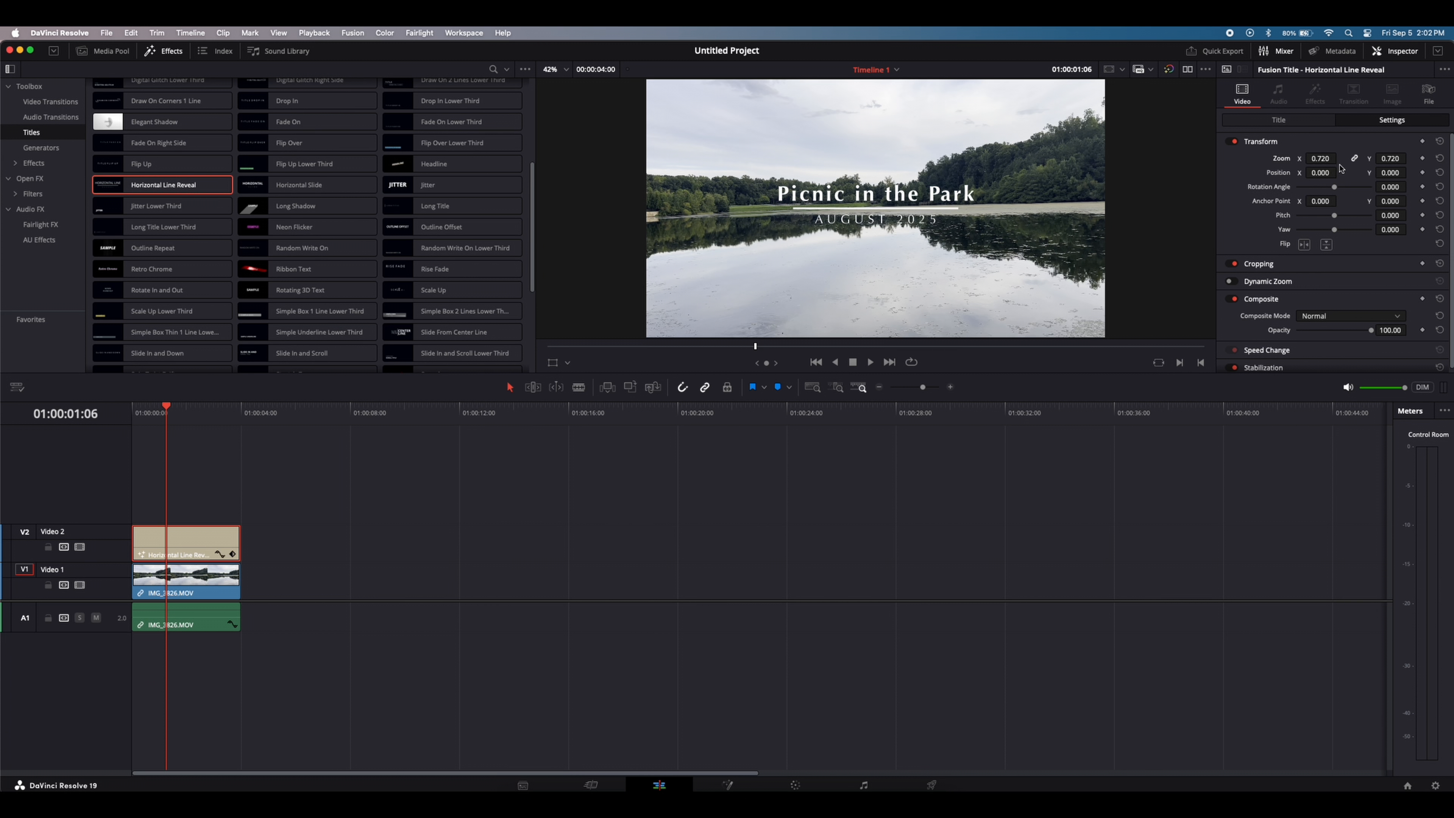
key(super+z)
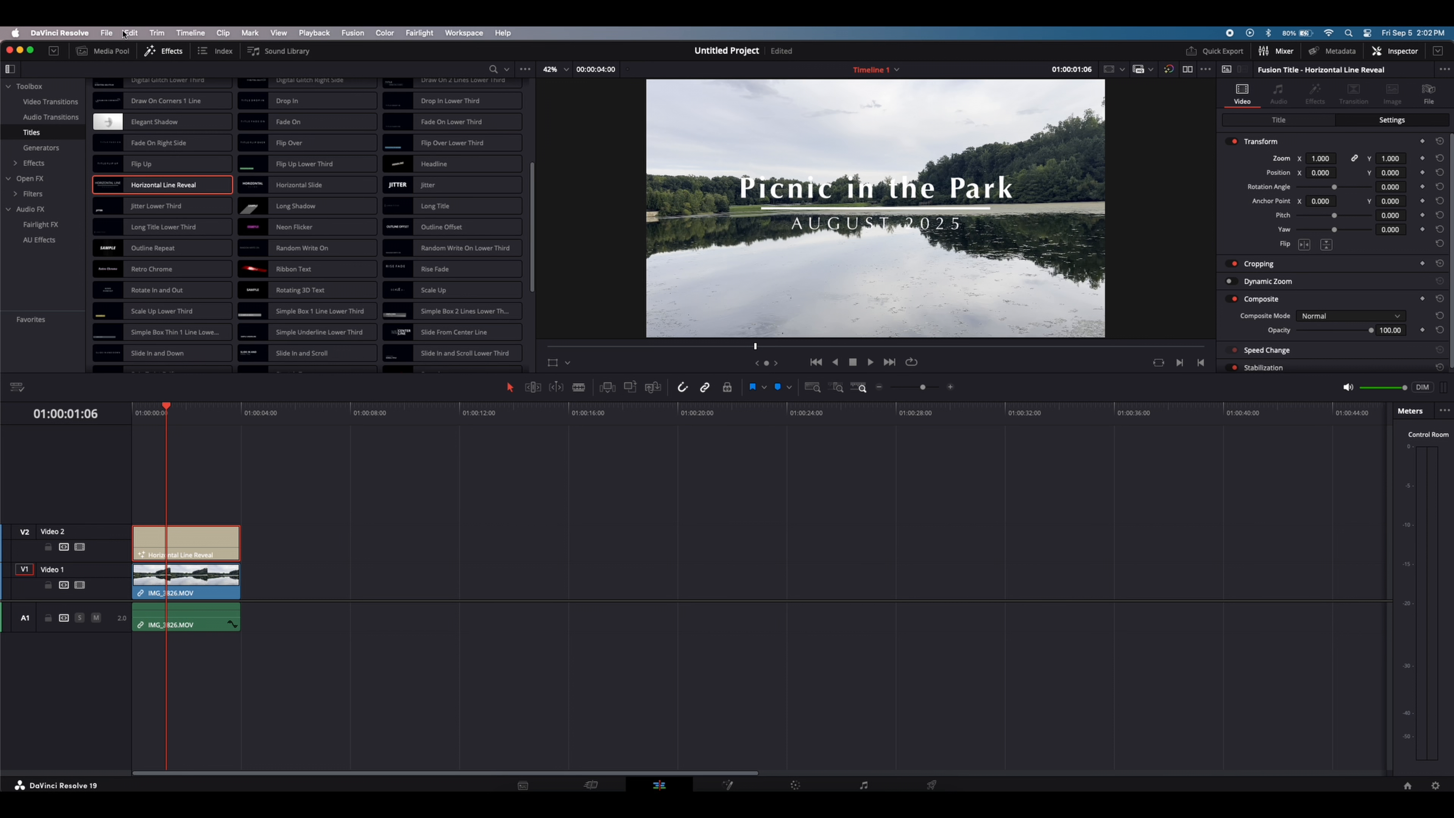
click(124, 34)
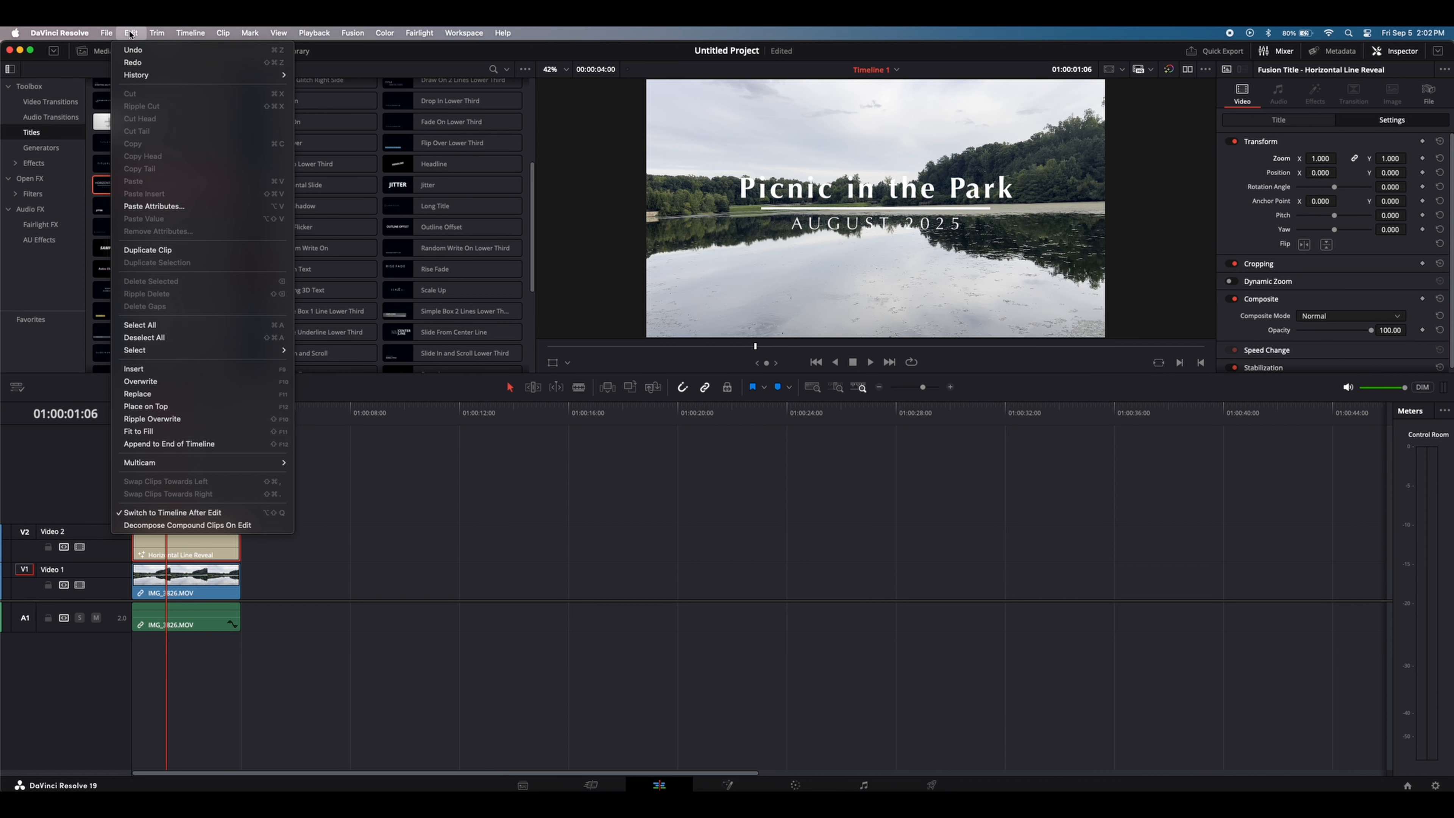
click(723, 484)
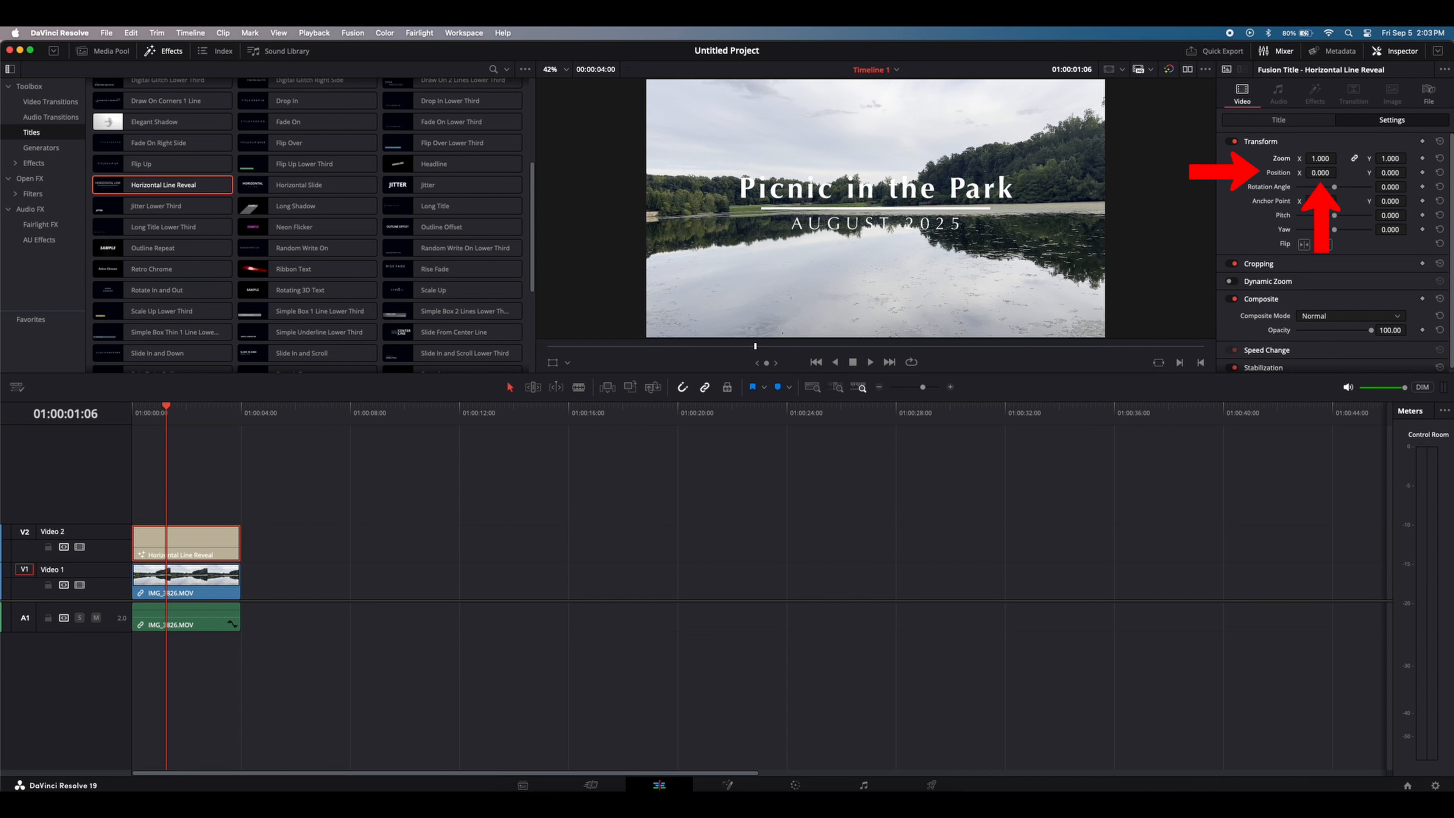
Raise the title's vertical position so it sits over the sky, and fit the whole frame back in the viewer.
drag(1391, 173, 1411, 173)
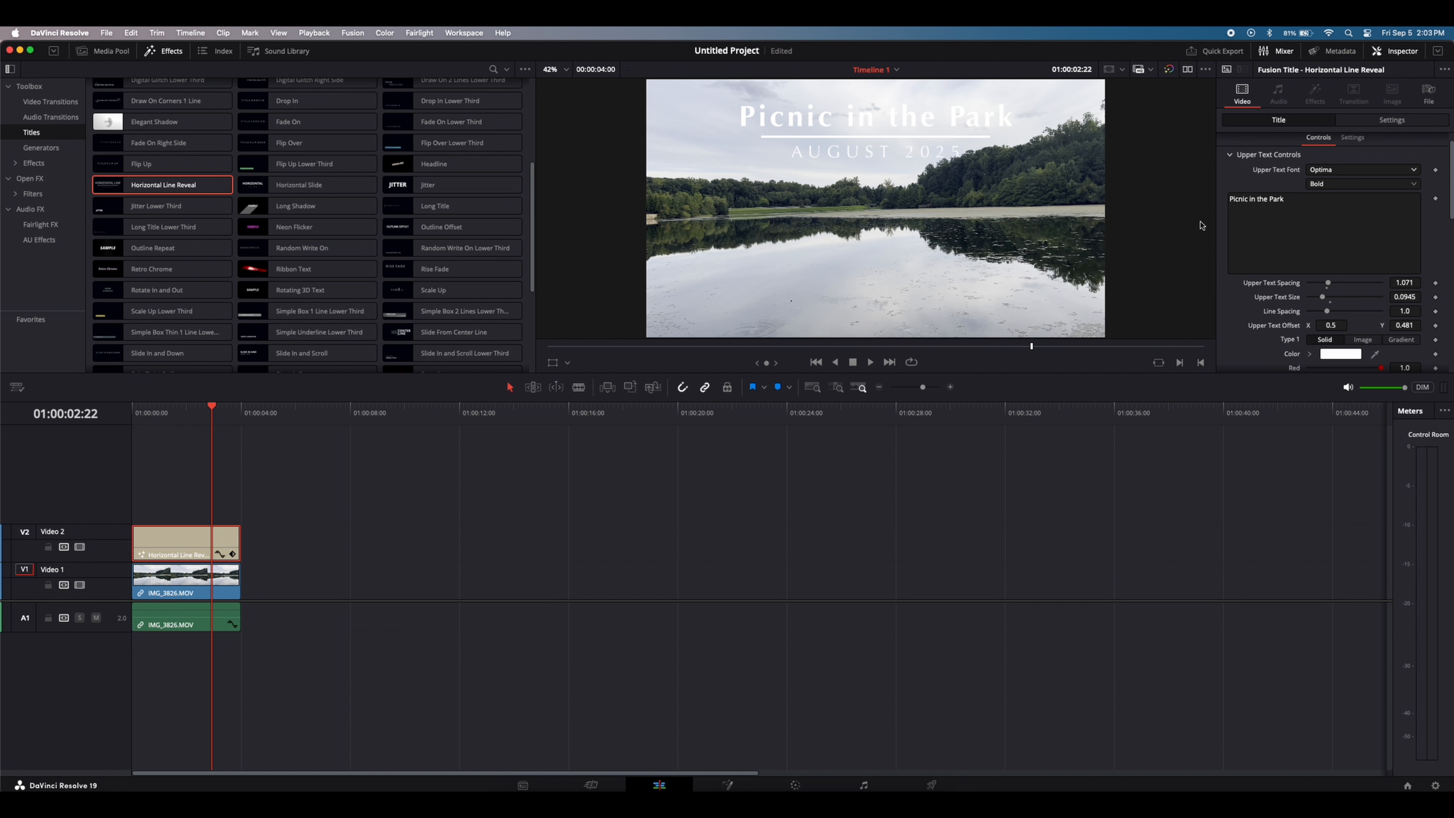
scroll(1002, 211, up, 5)
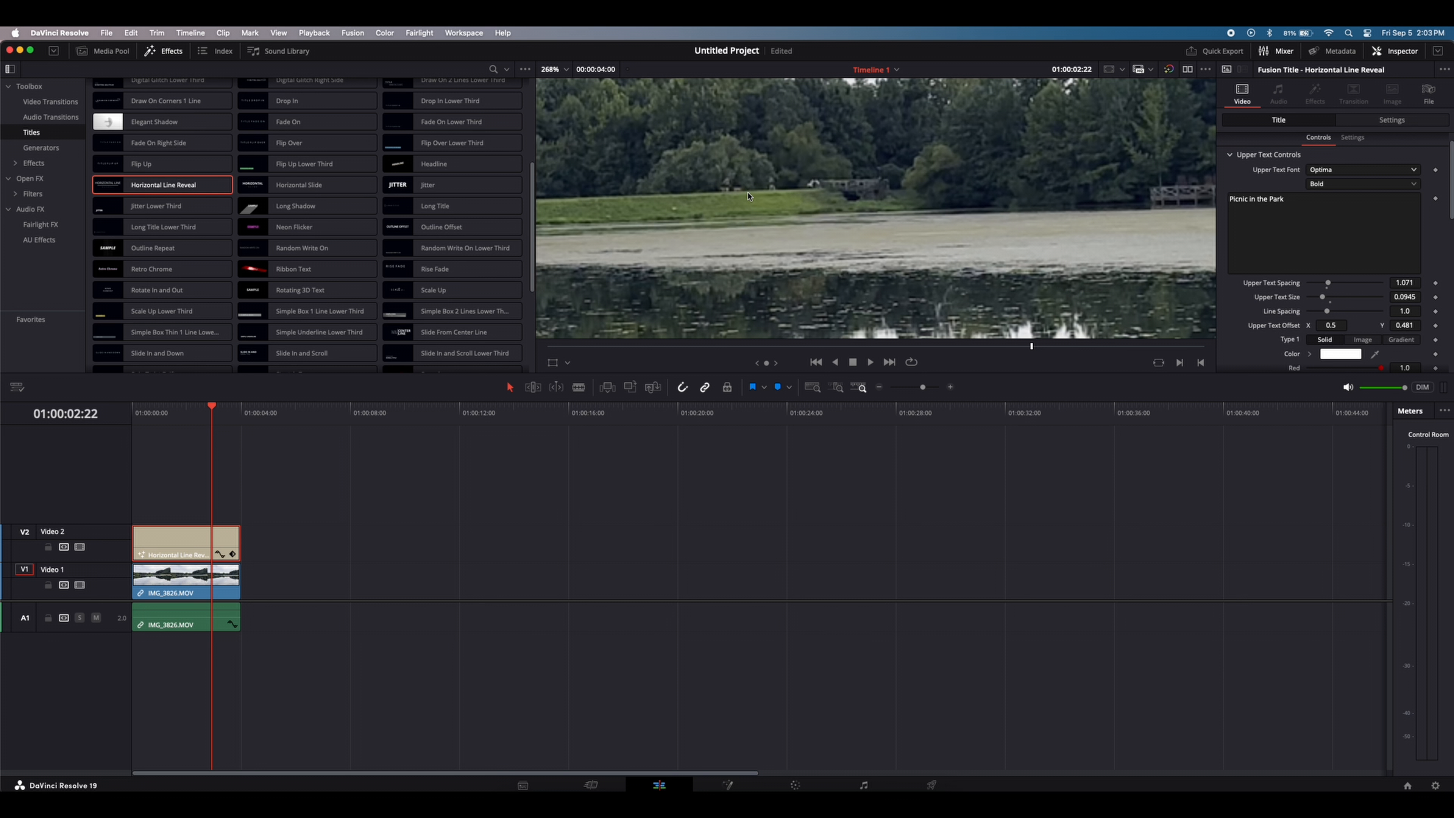
click(561, 73)
click(557, 72)
key(z)
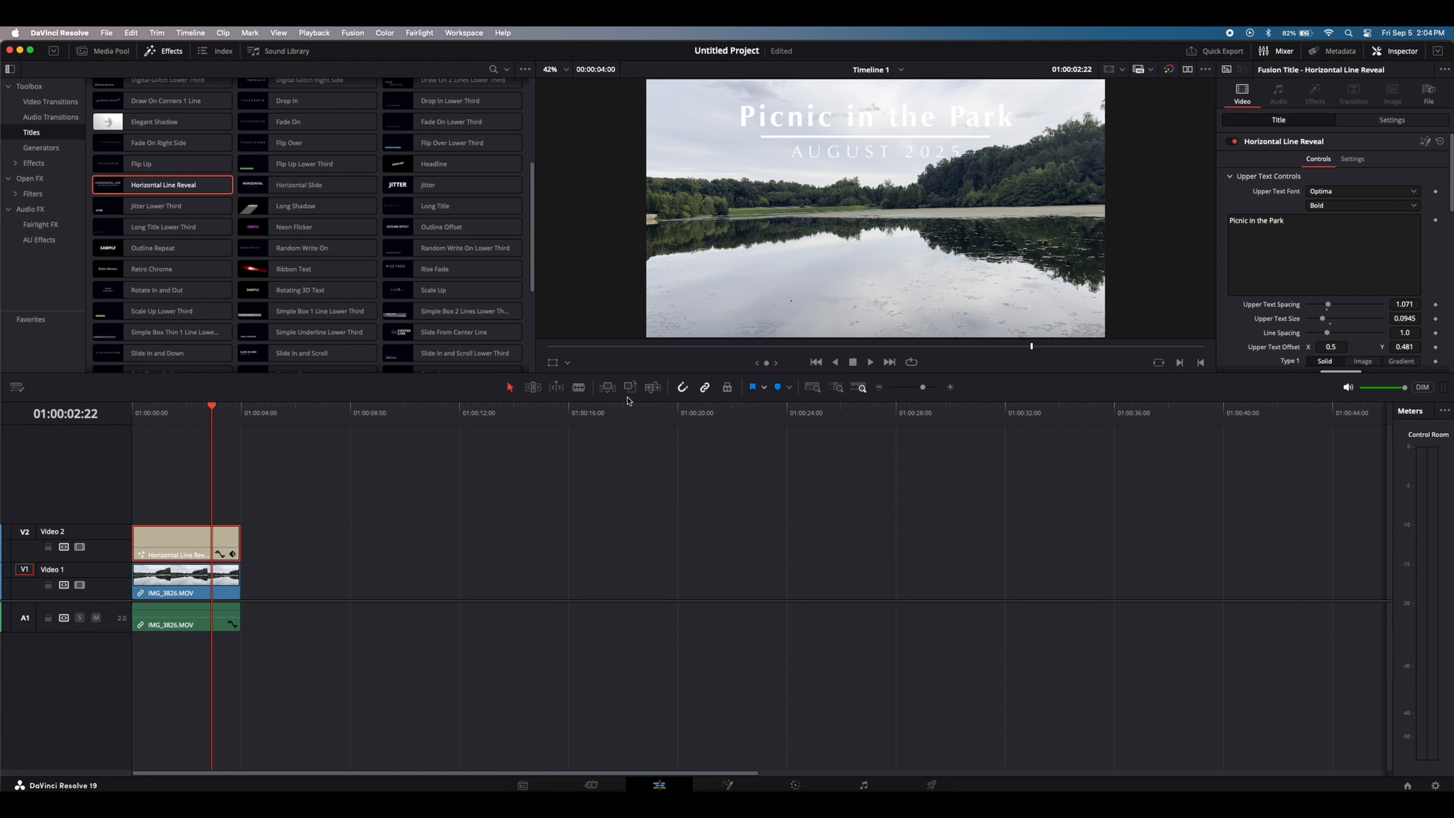
Change the color of the title's upper text, "Picnic in the Park", to black.
scroll(1323, 236, down, 2)
scroll(1323, 236, down, 2)
click(1342, 266)
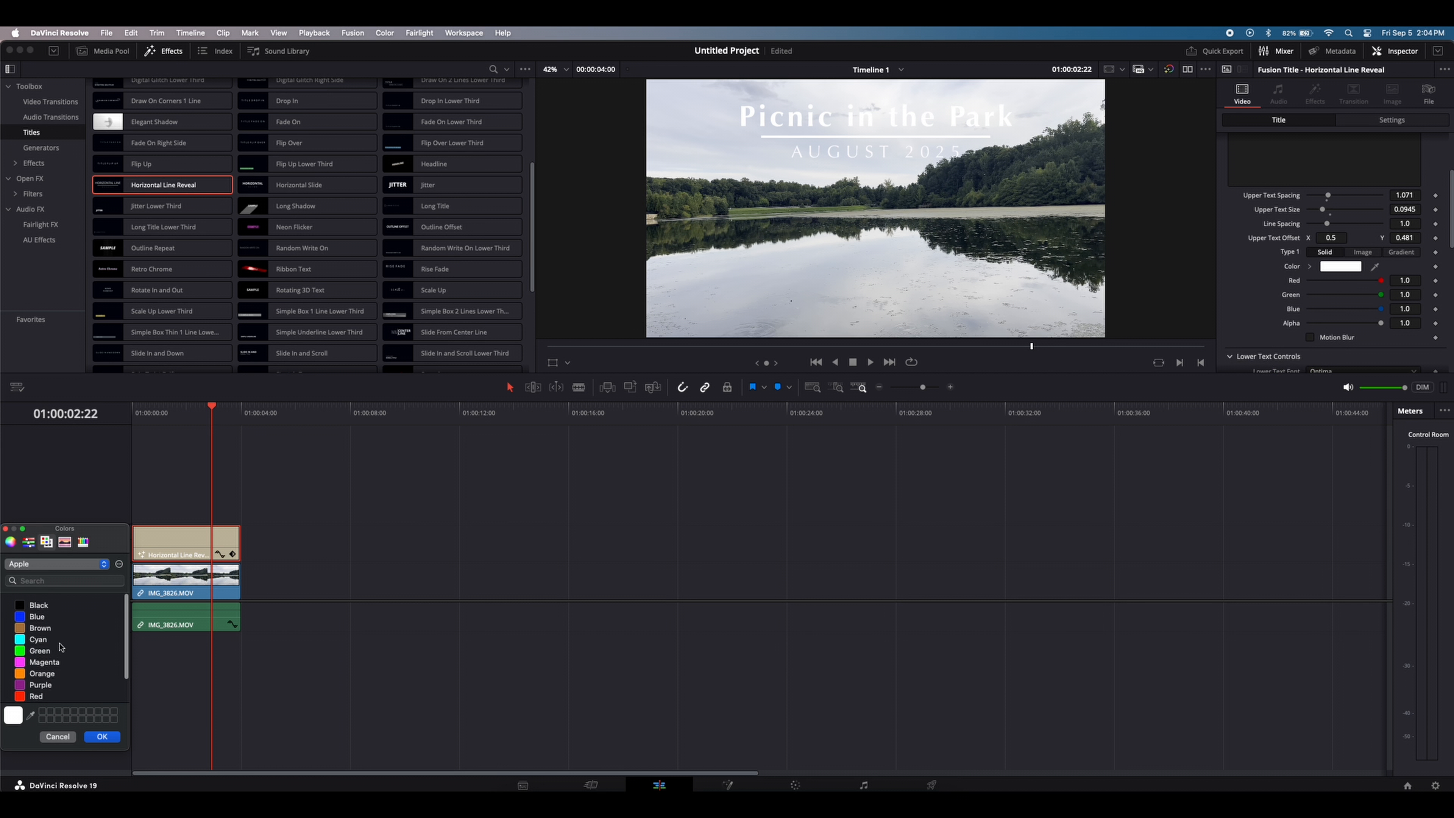
click(52, 604)
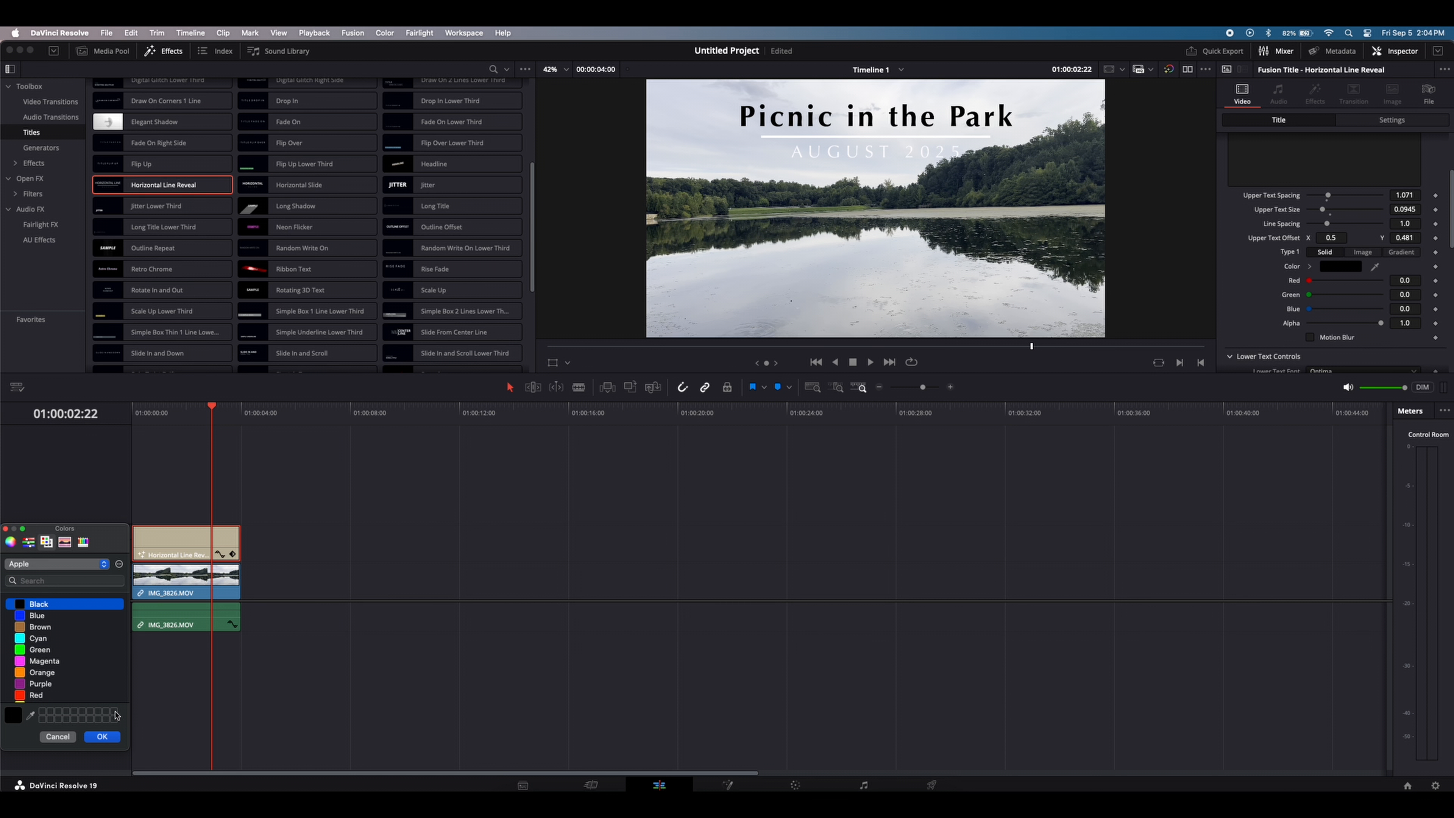
click(111, 742)
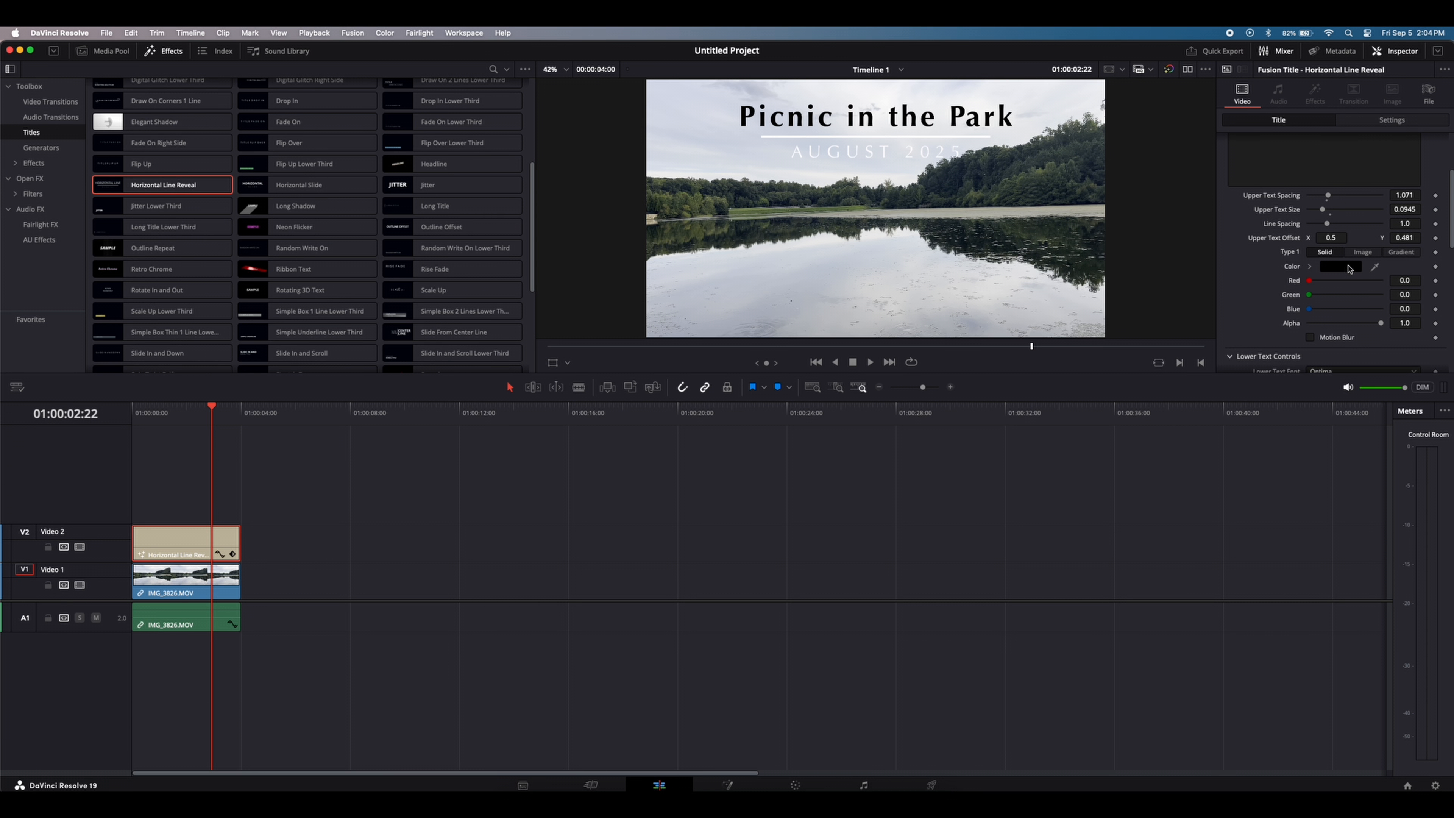
Change the color of the title's lower text, "AUGUST 2025", to black, looking through the other color pickers before confirming.
scroll(1230, 306, down, 5)
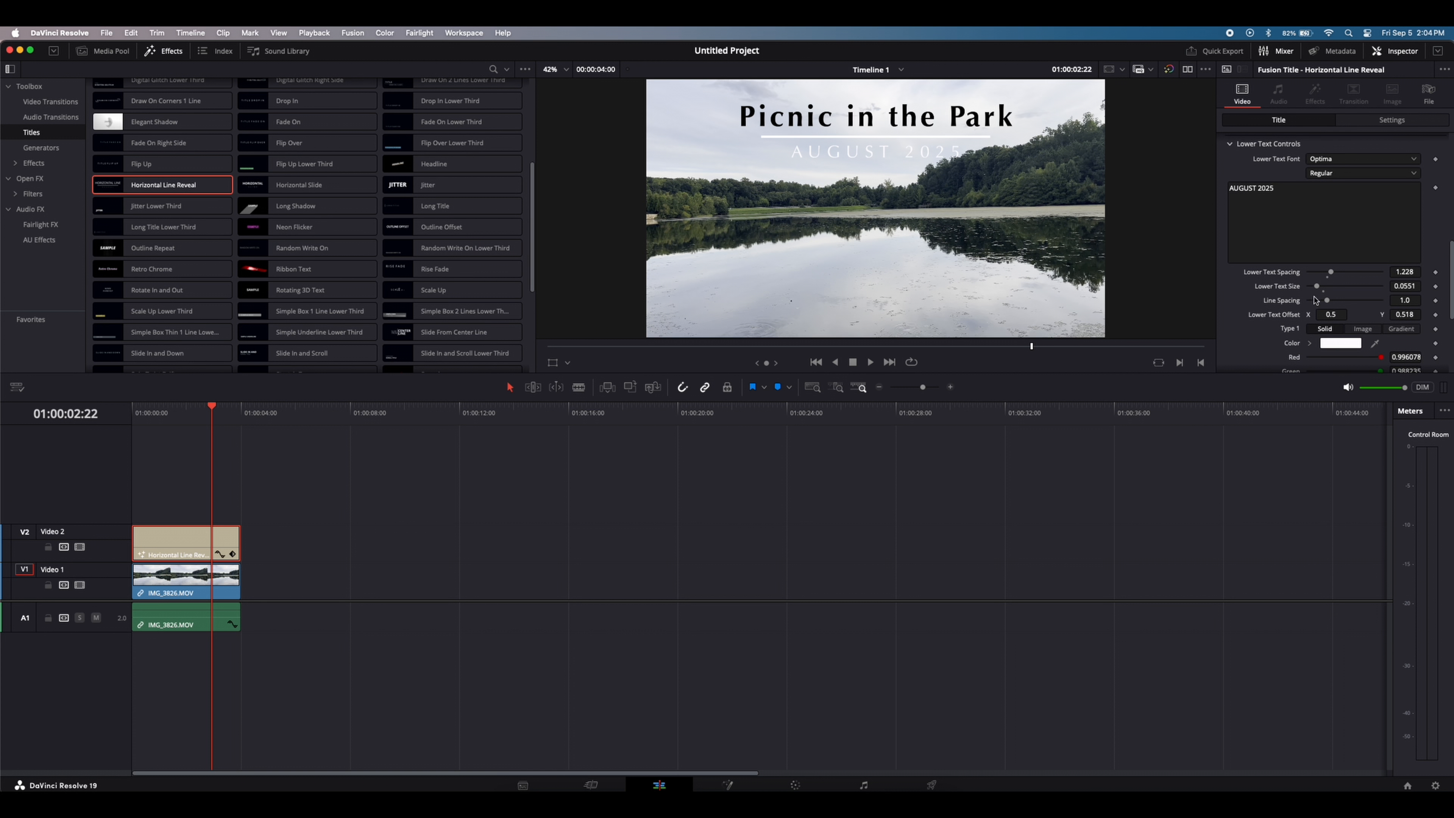
click(1340, 344)
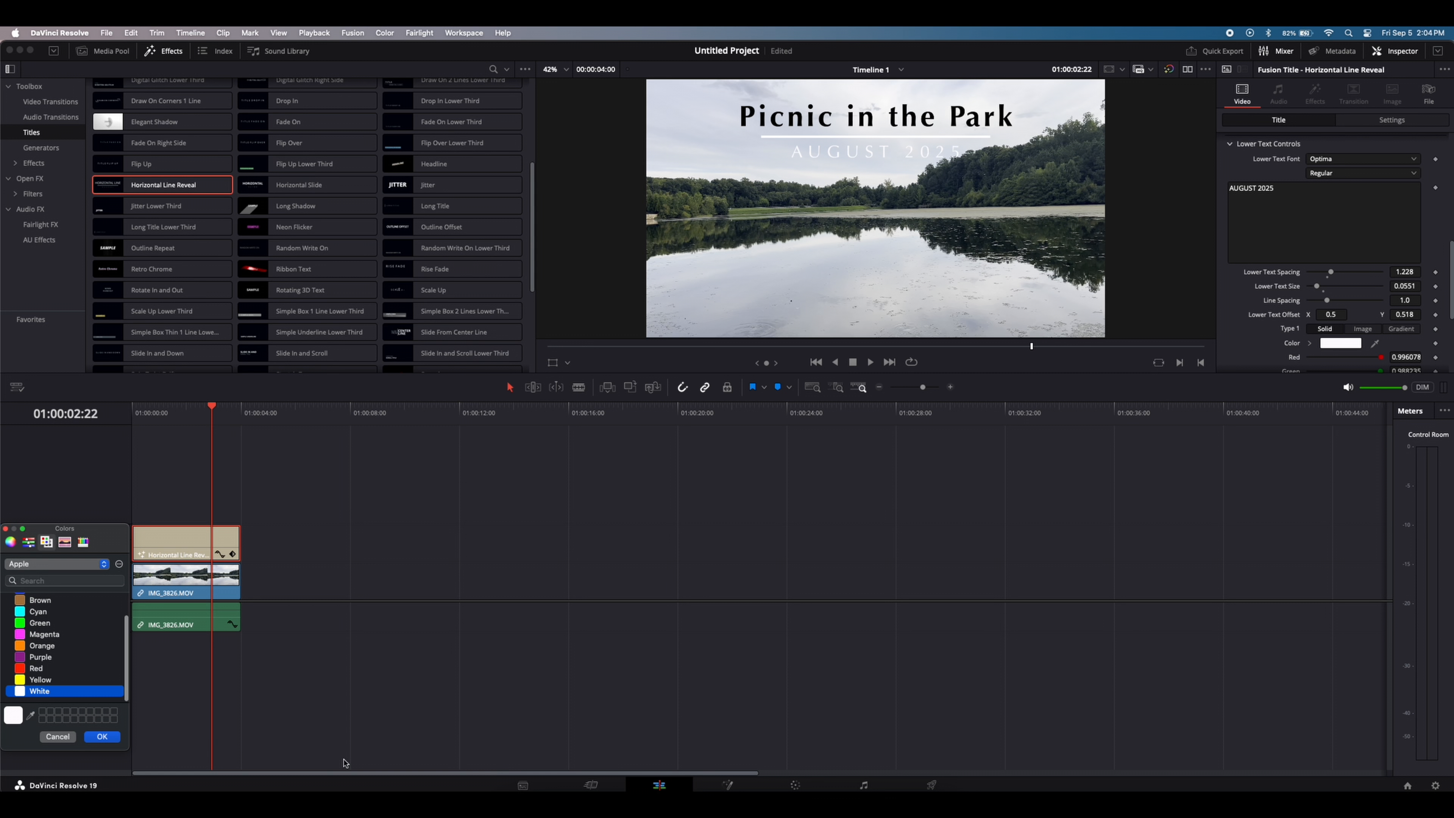
click(39, 605)
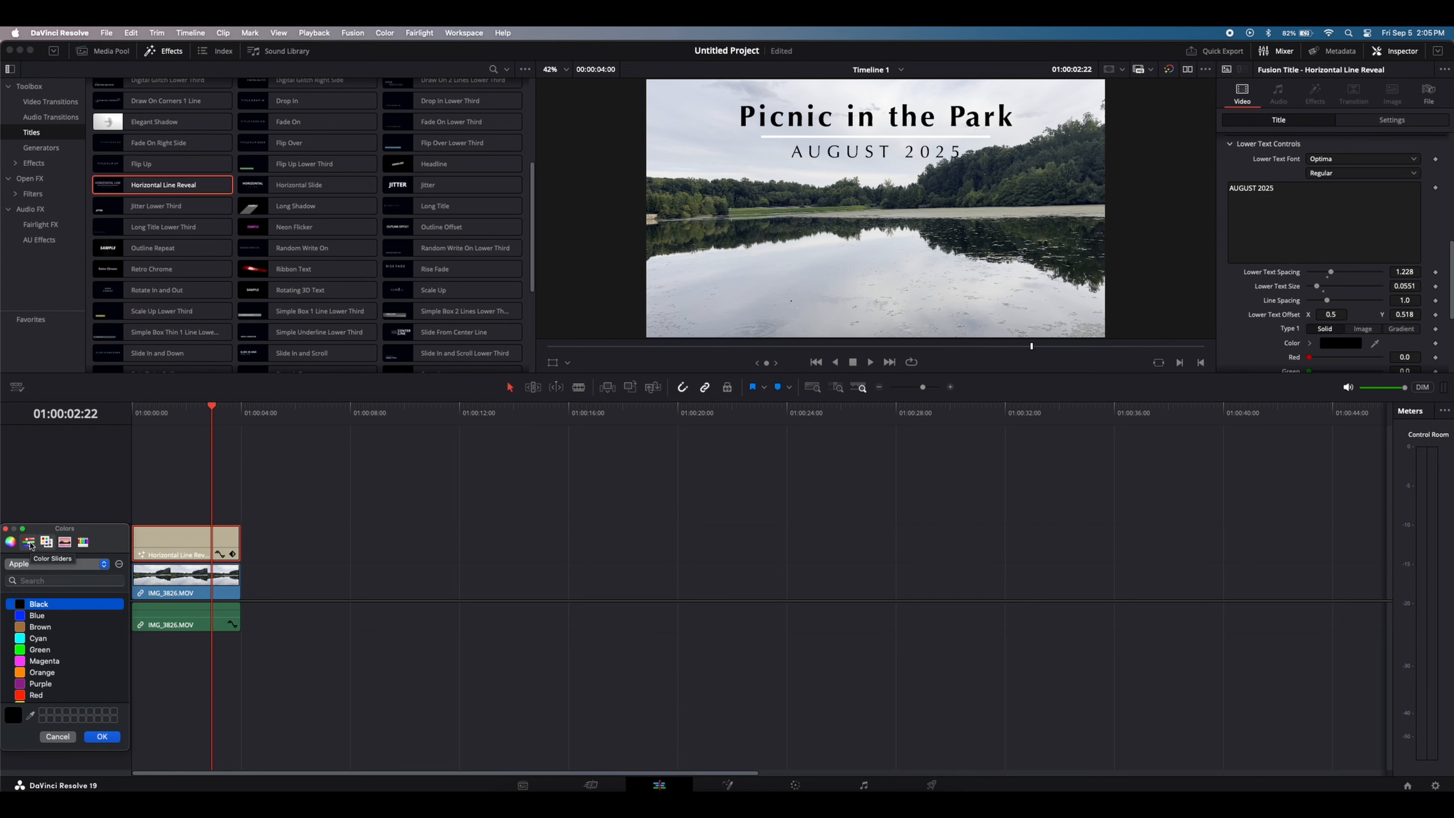
click(30, 543)
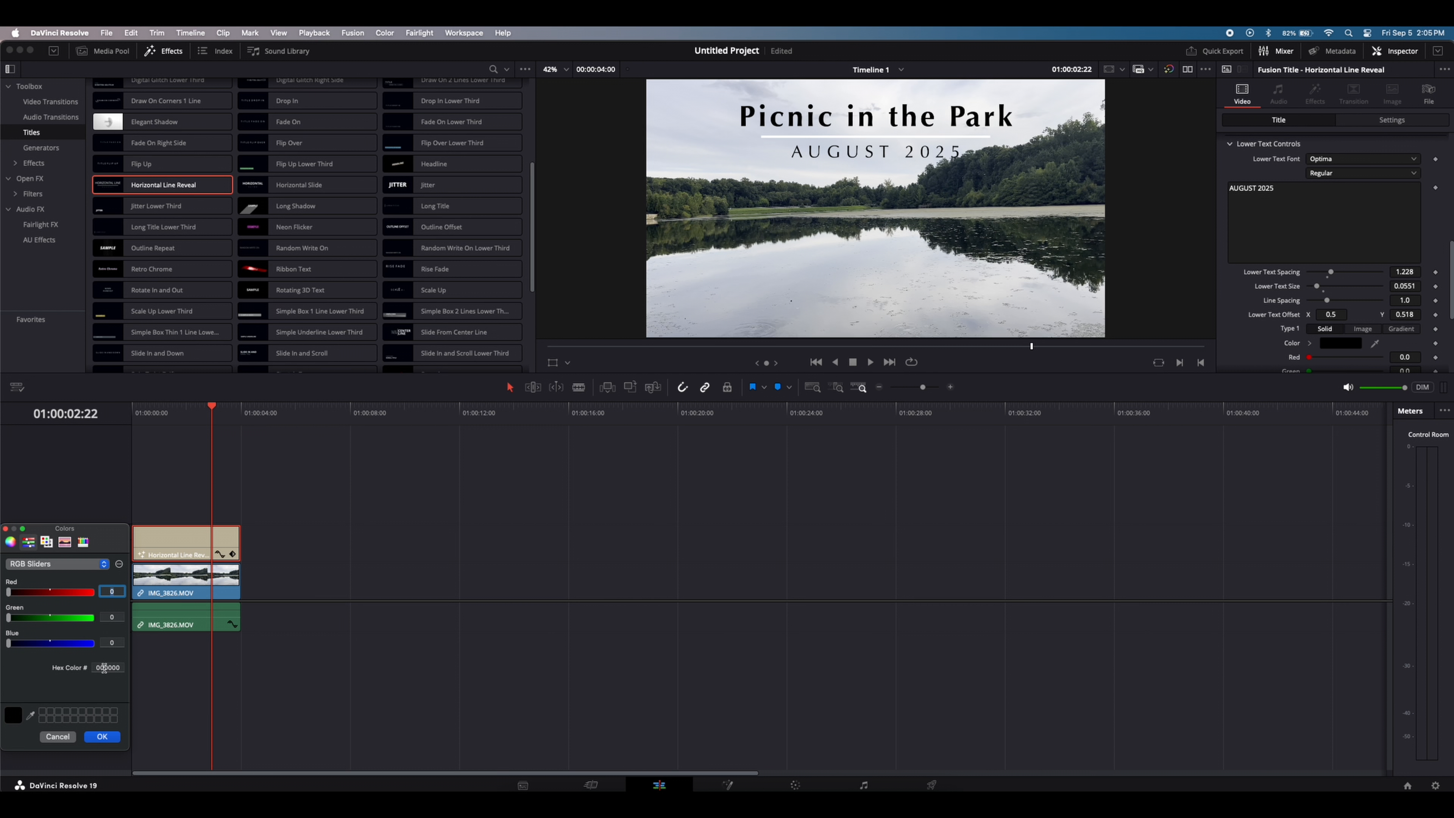
click(83, 542)
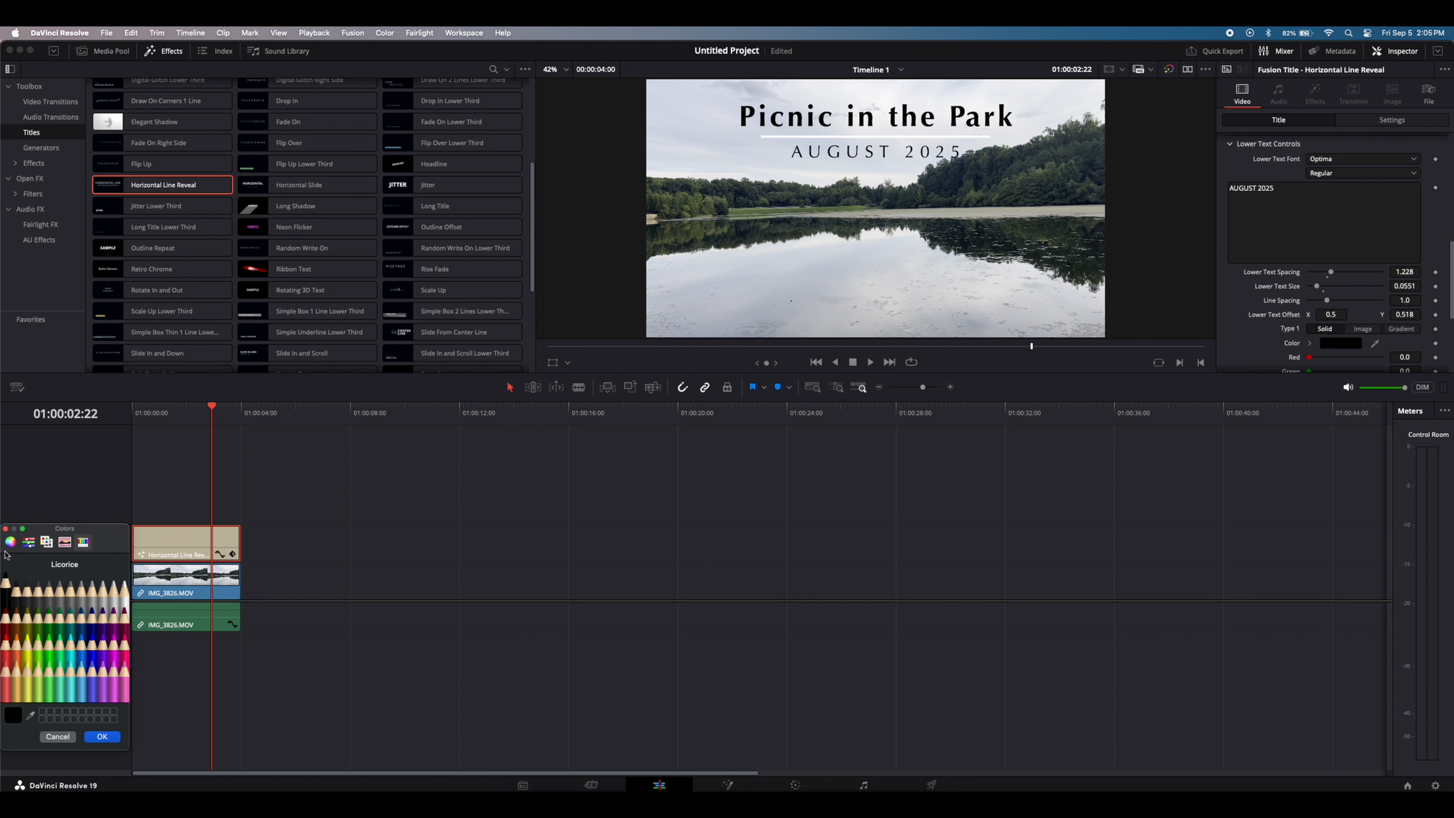
click(10, 542)
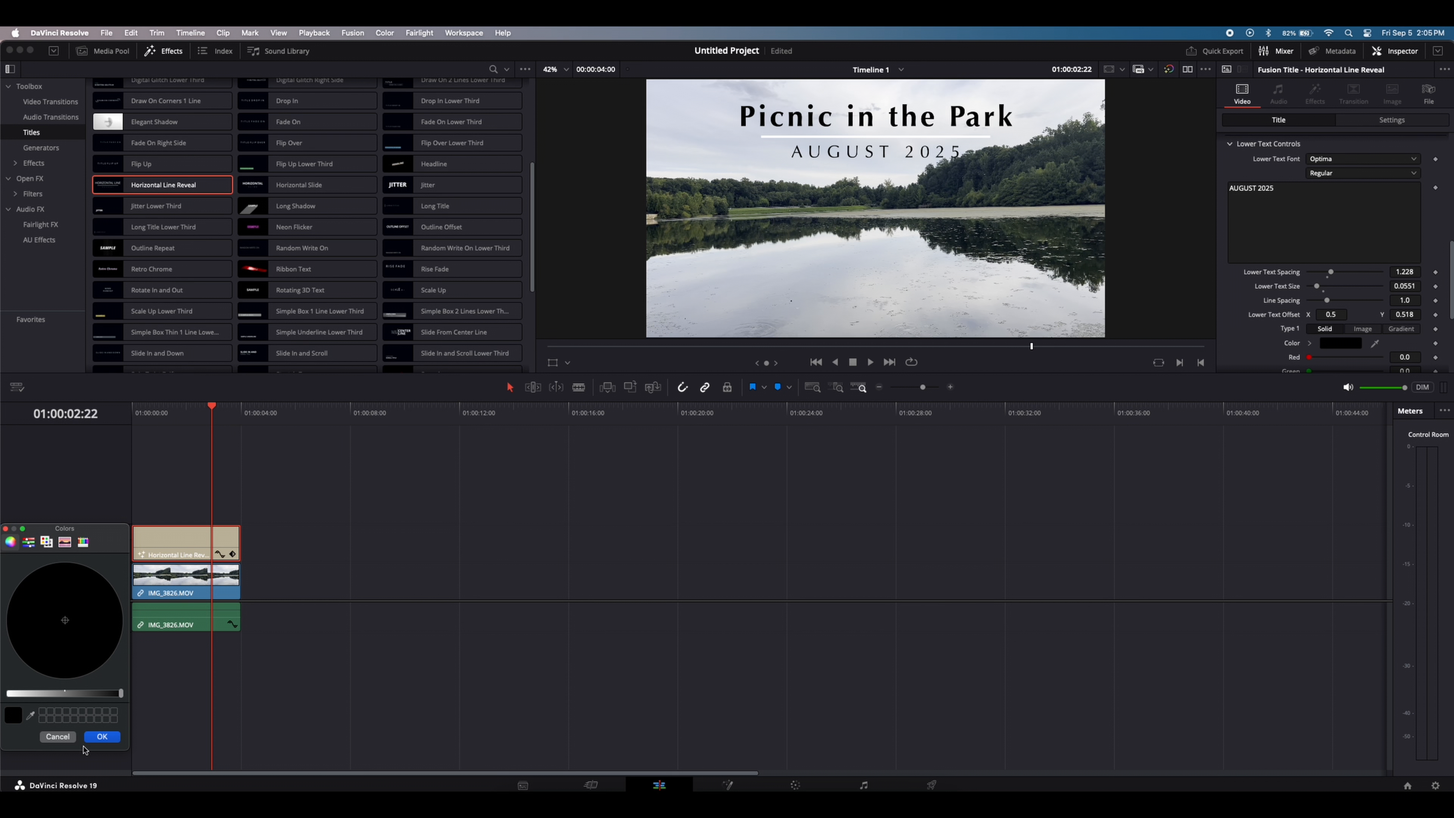
click(97, 740)
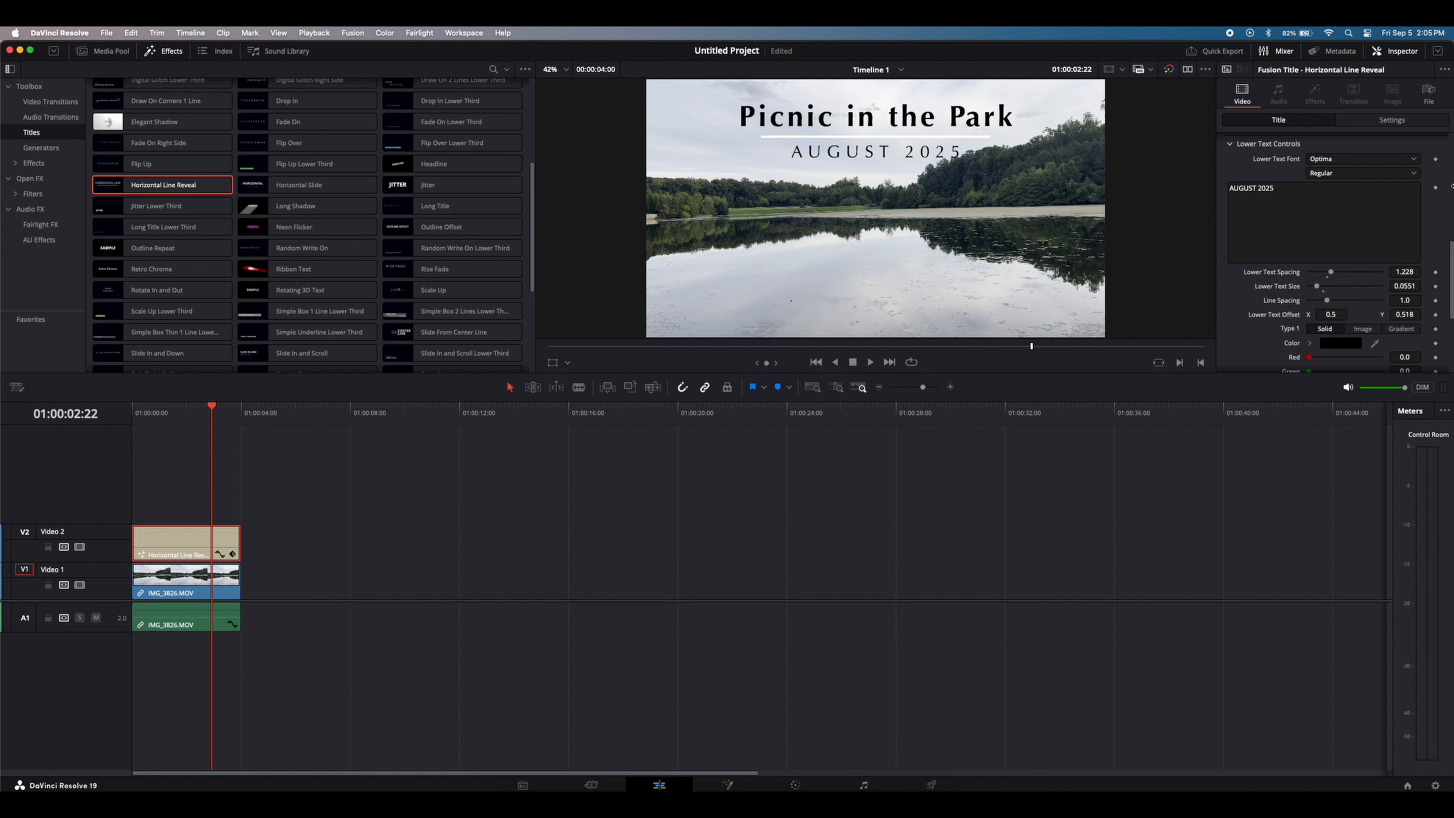
Change the color of the title's horizontal line to black.
scroll(1346, 292, down, 5)
click(1341, 303)
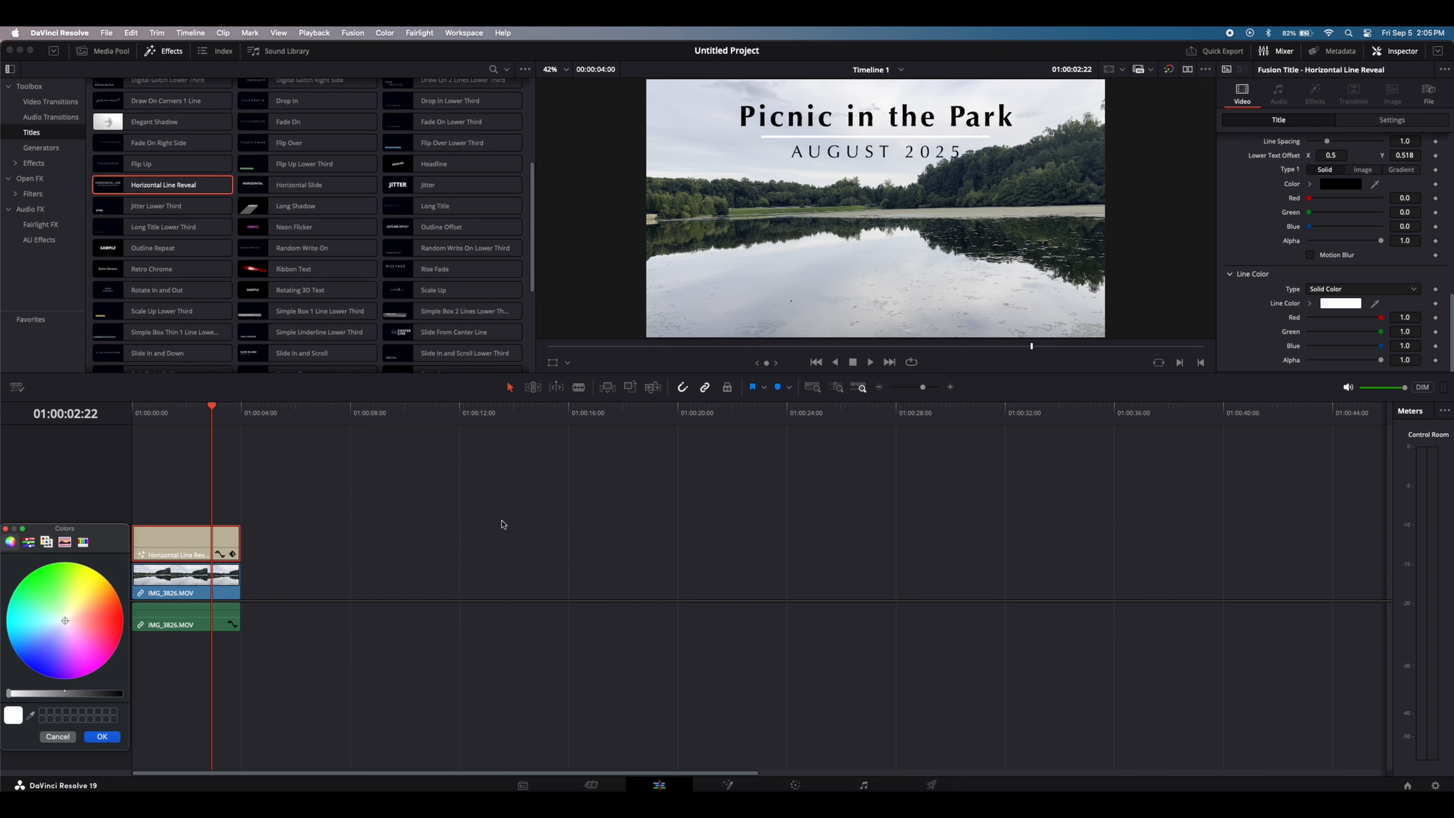
click(28, 542)
click(46, 542)
click(38, 604)
click(102, 736)
Review the recolored title full screen from near its start, and return the playhead to where all its text shows.
click(141, 423)
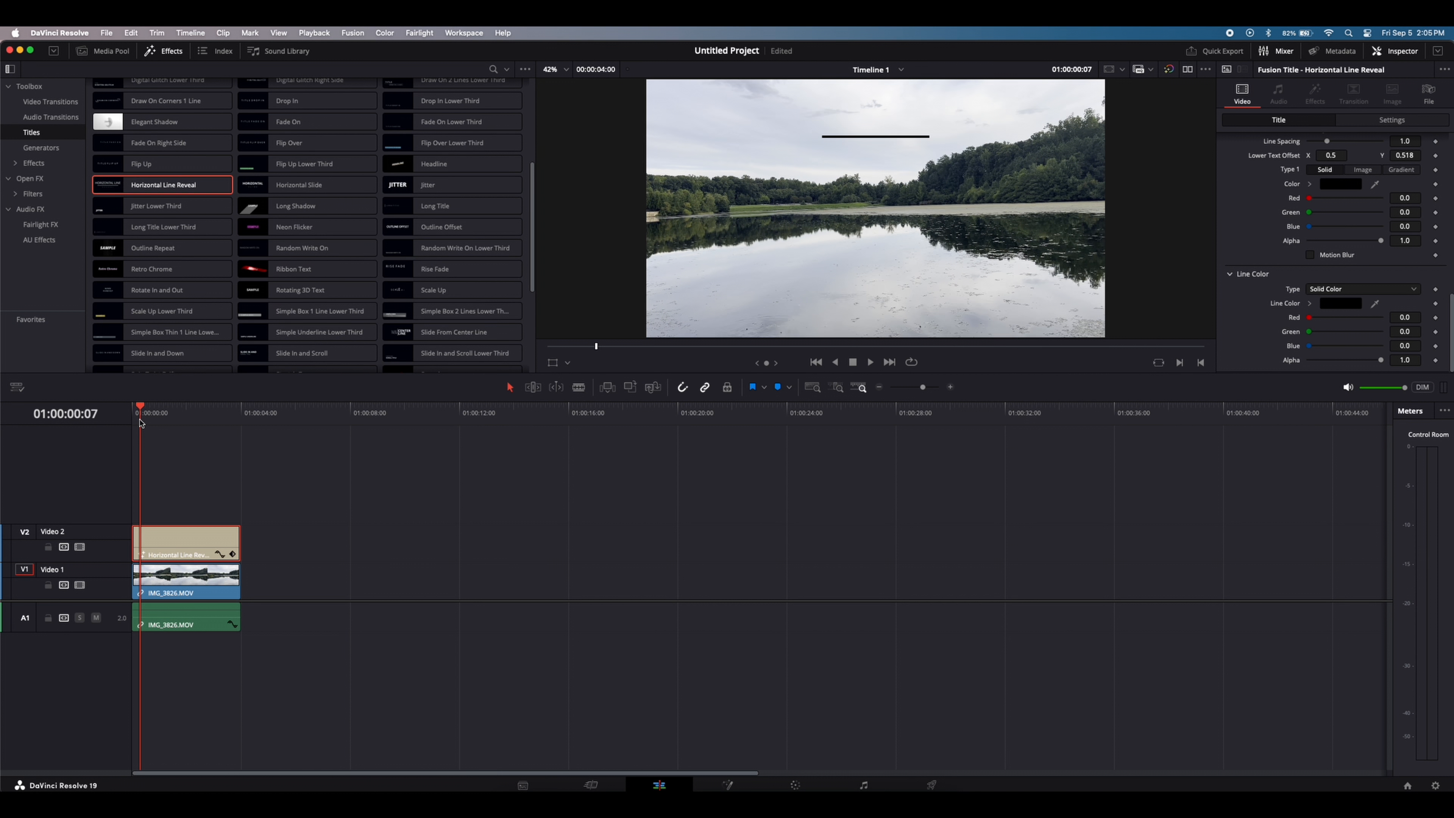
key(super+f)
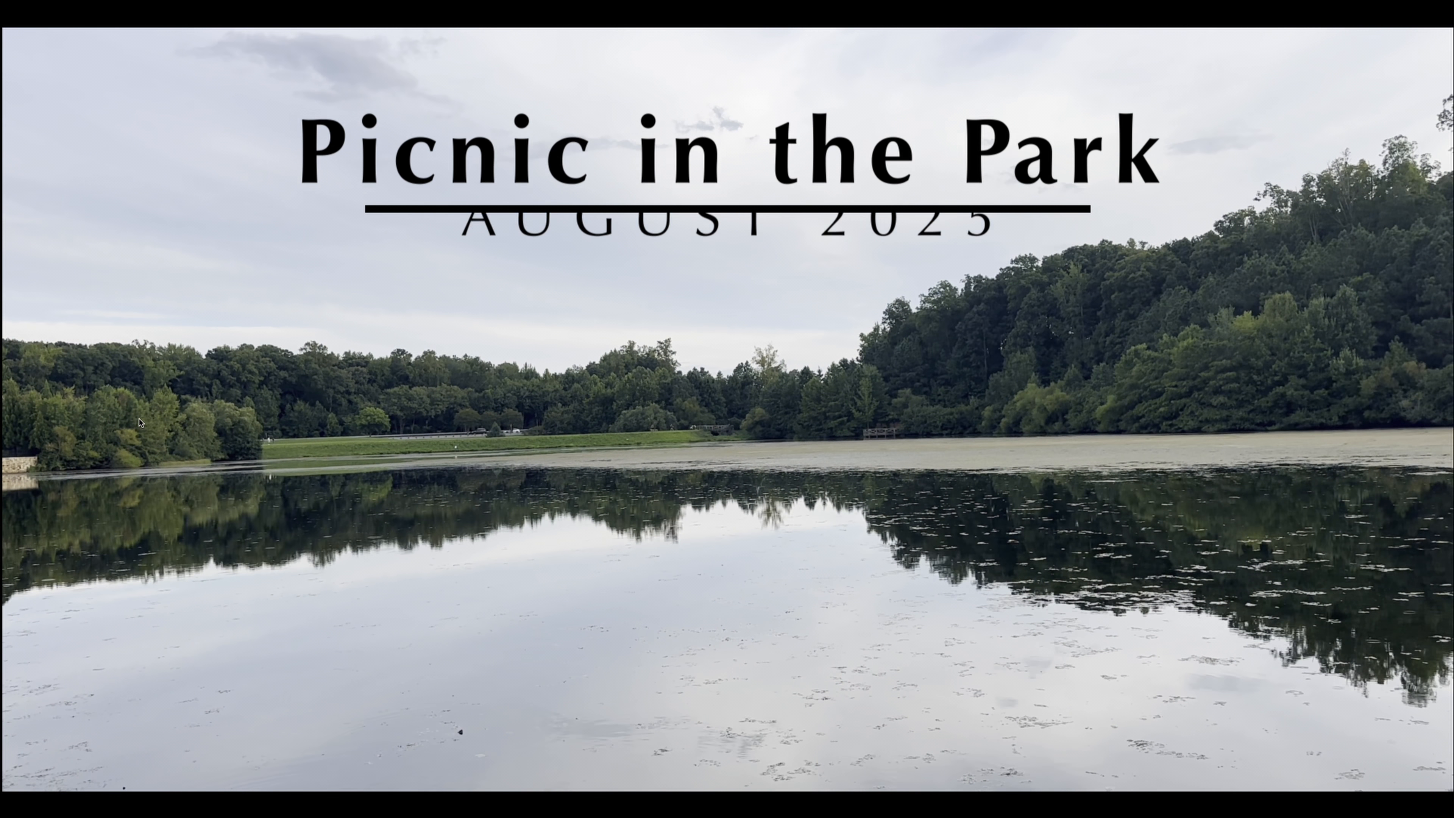
key(Escape)
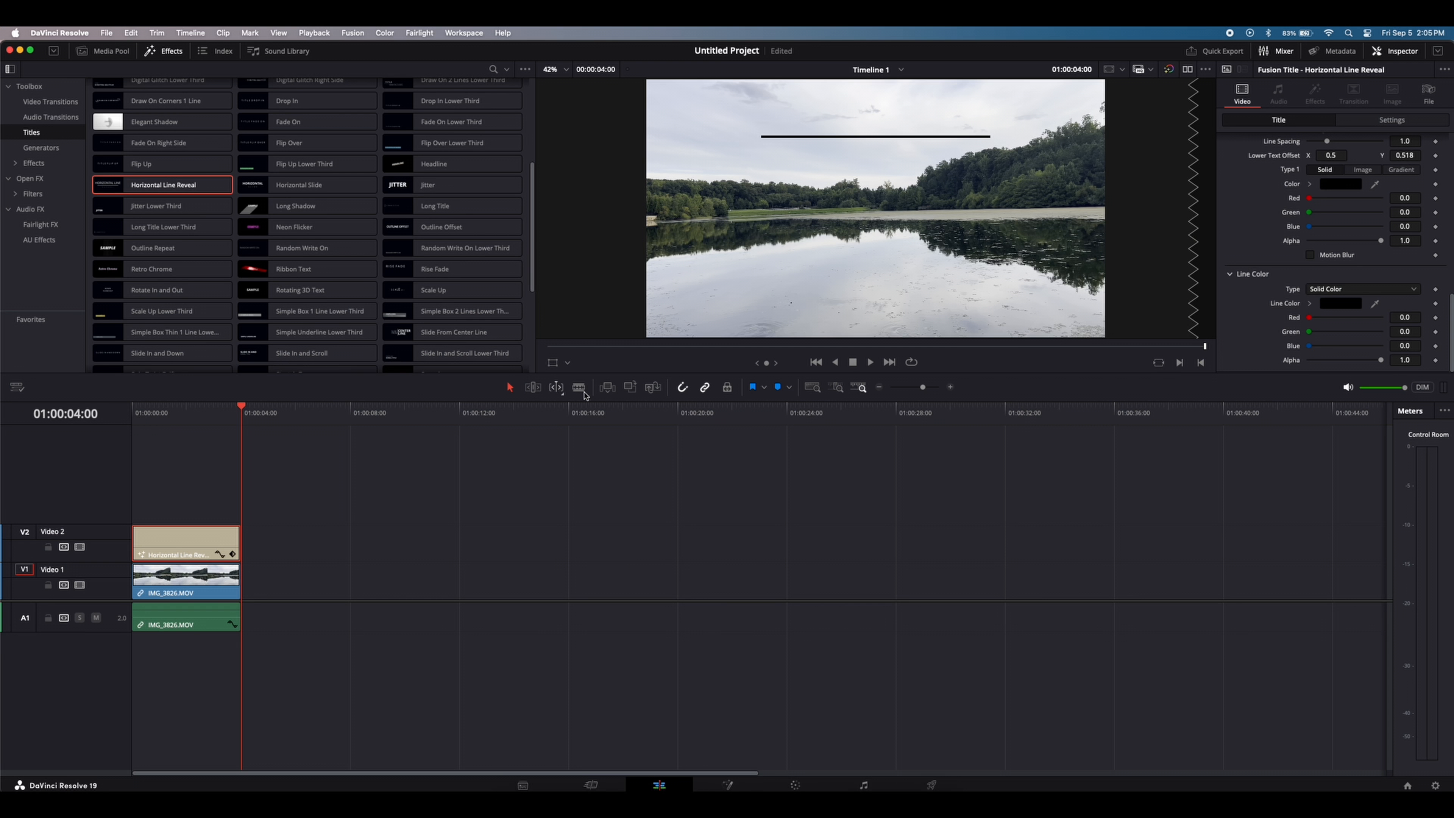
click(182, 414)
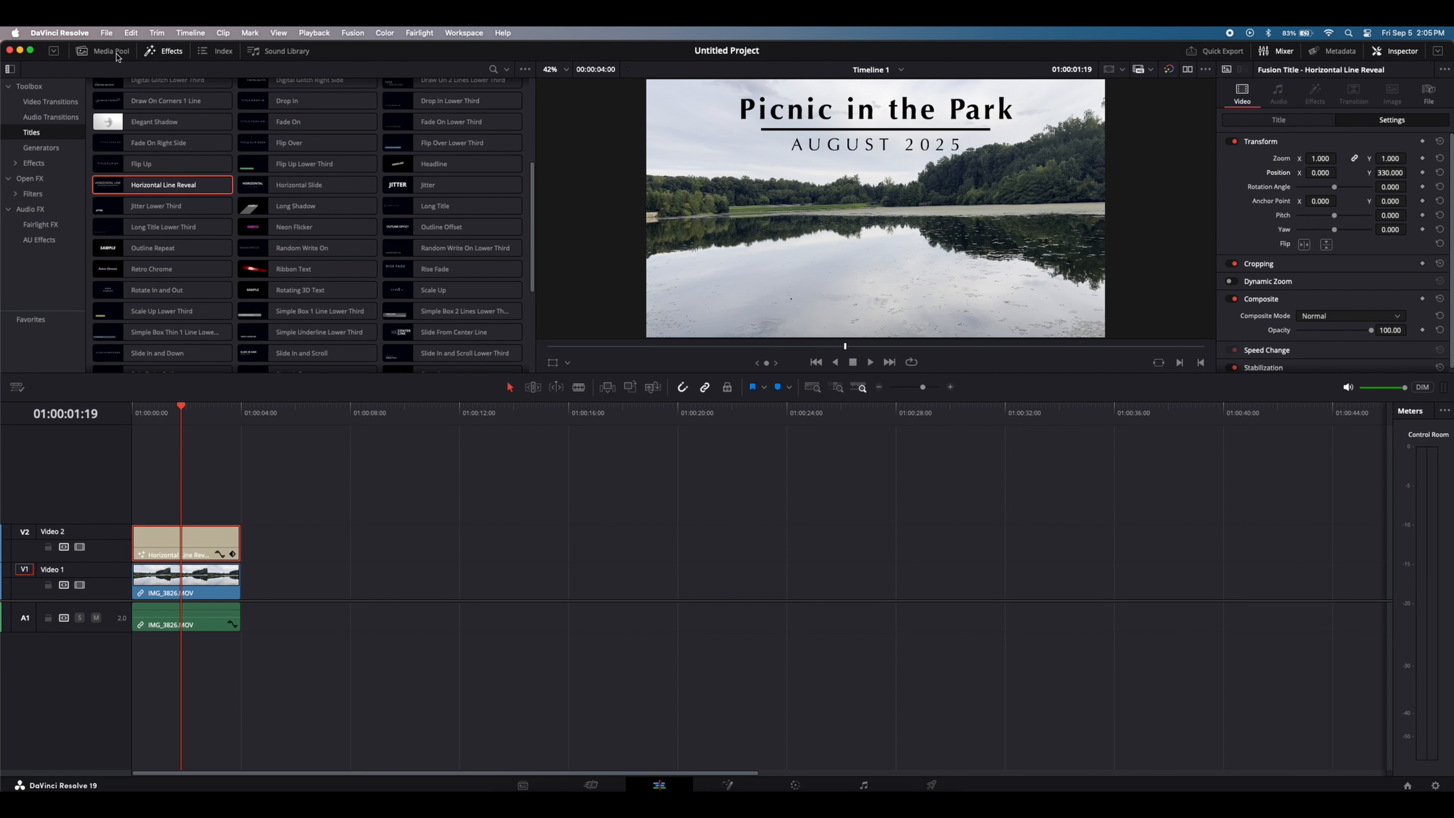
Append IMG_3803.MOV from the media pool right after the lake clip on Video 1, play it and turn down its audio.
click(103, 50)
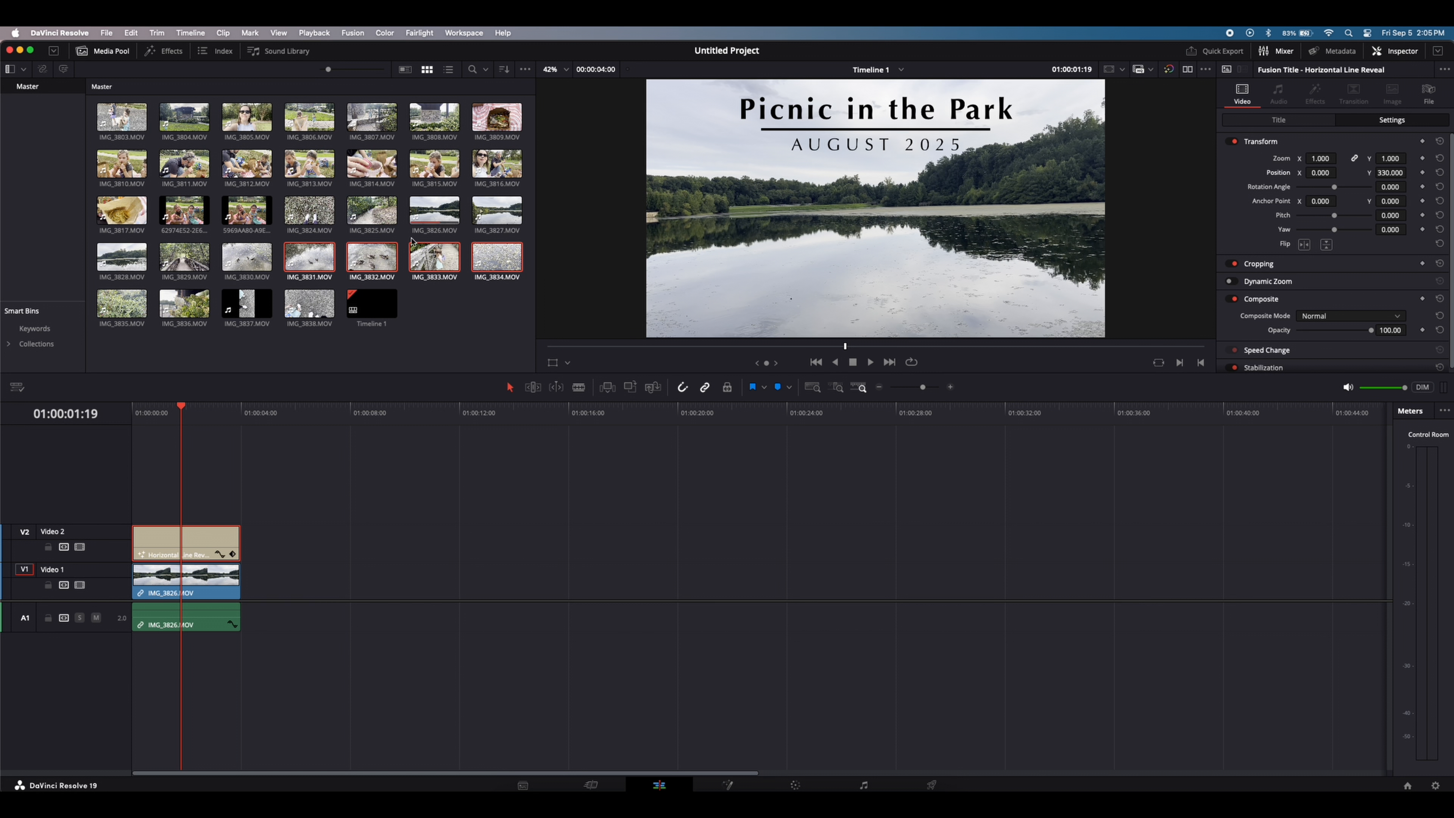
drag(121, 122, 241, 585)
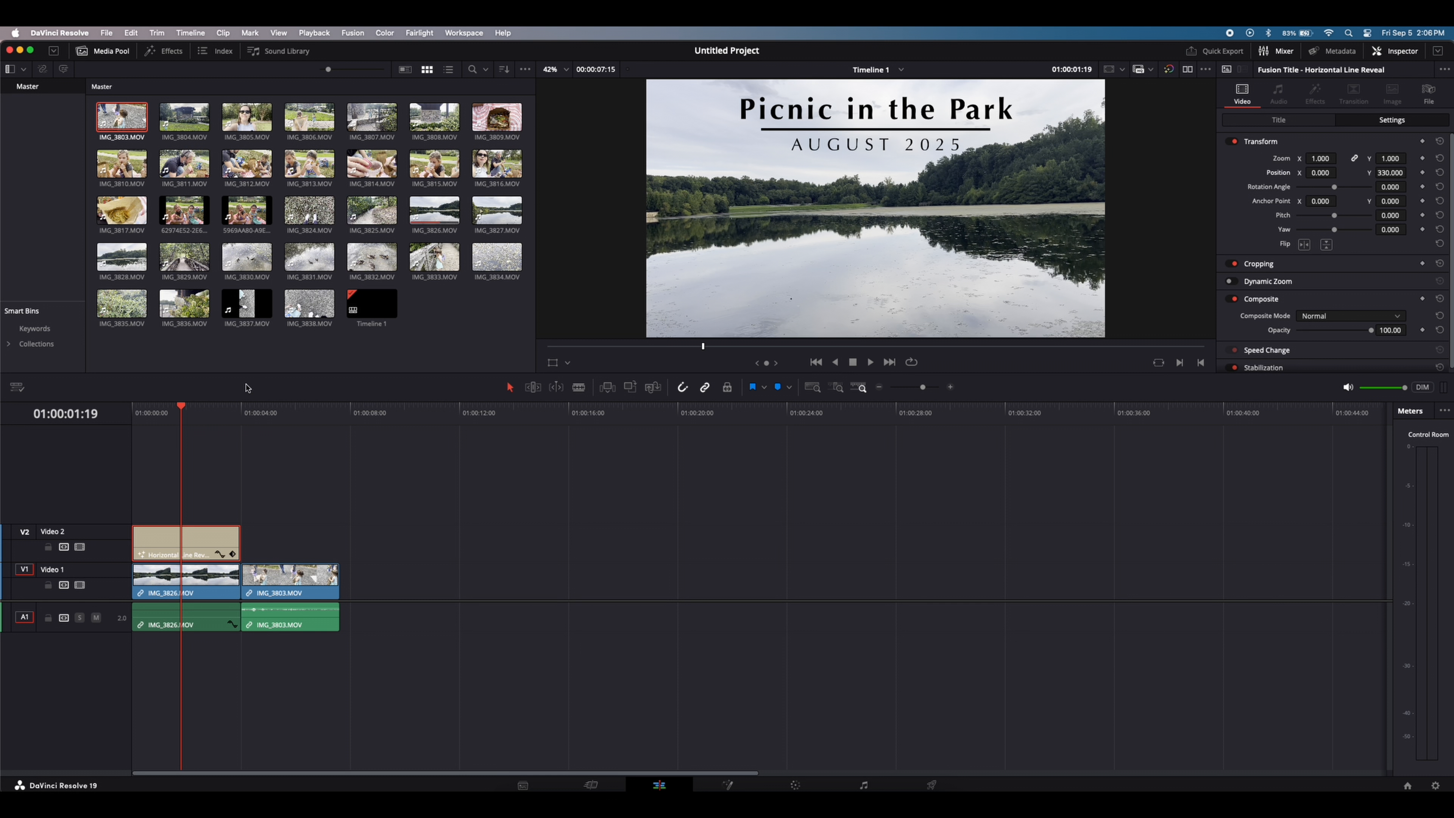
click(246, 424)
key(space)
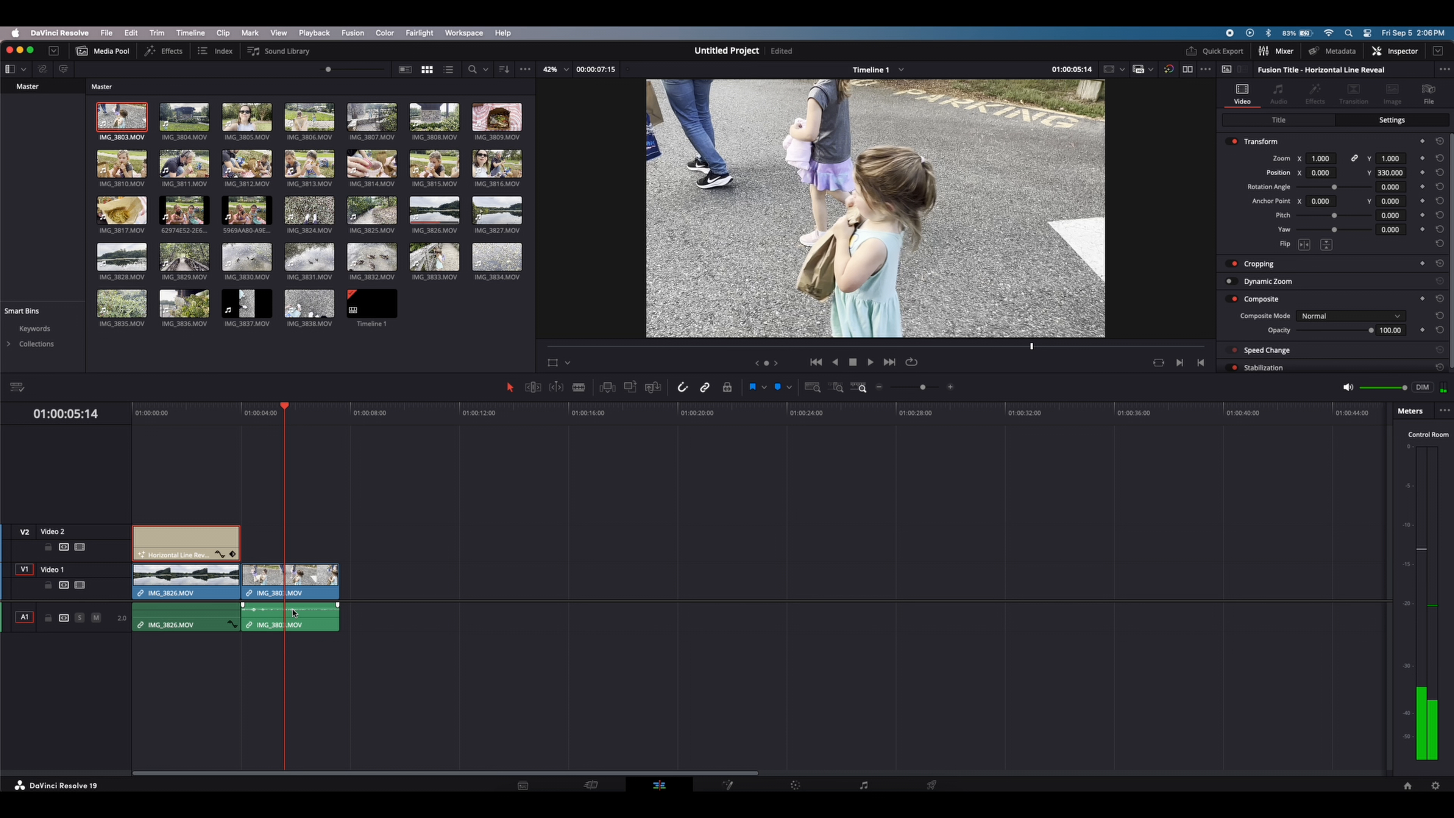
mouse_move(294, 610)
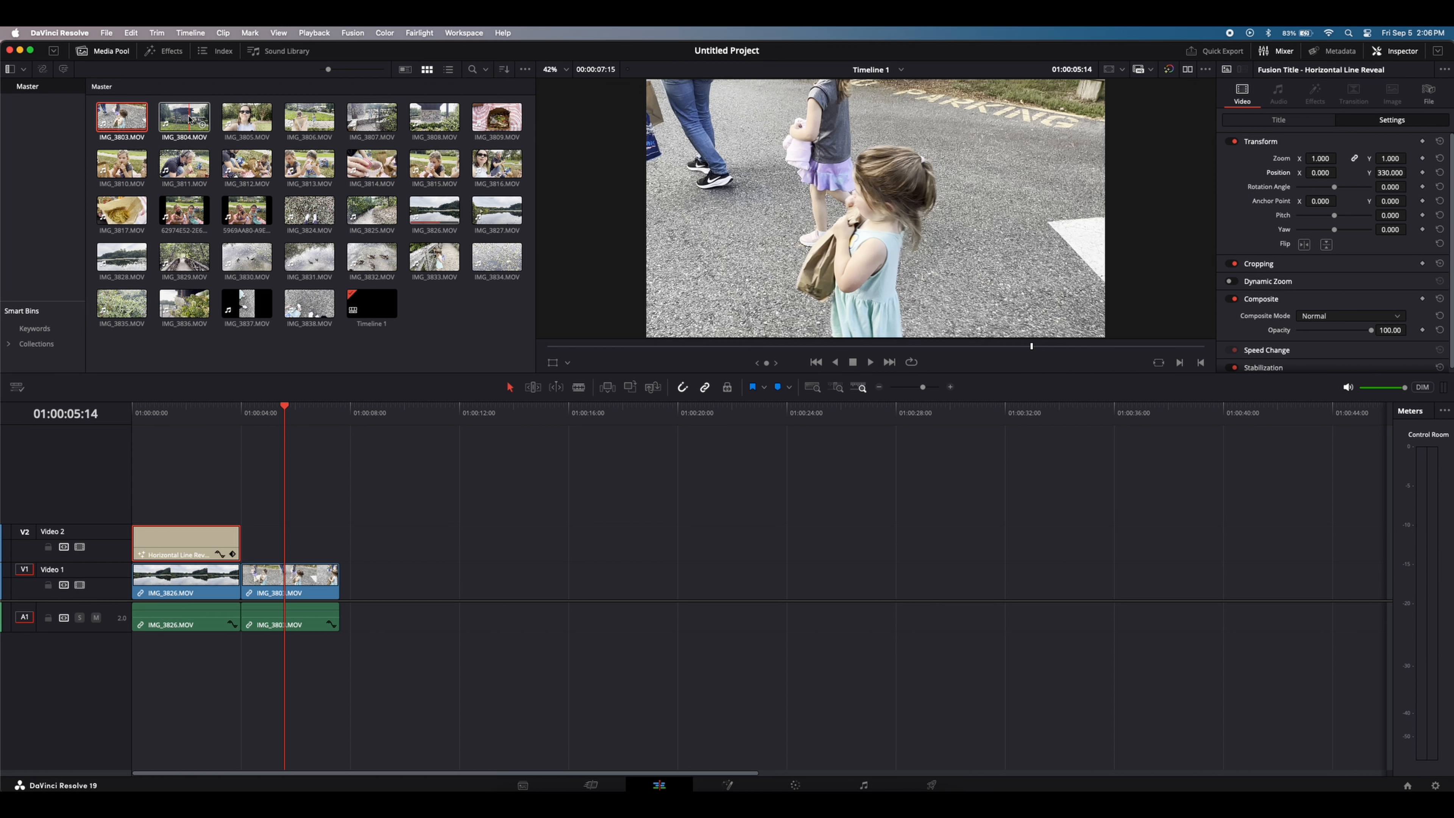
Append IMG_3804.MOV after IMG_3803.MOV on Video 1 and play through it to locate where the child enters the frame.
drag(190, 120, 358, 577)
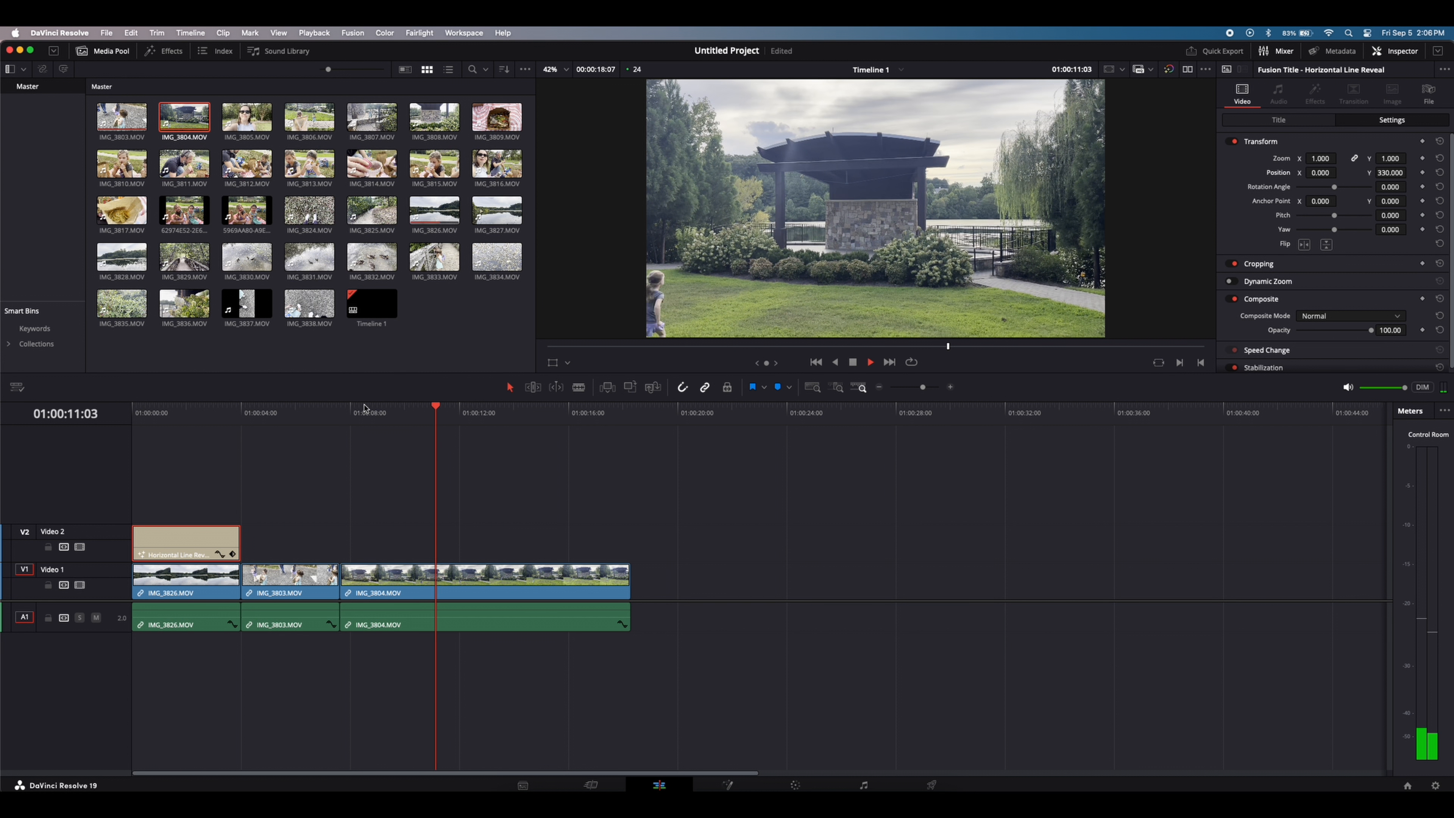
key(space)
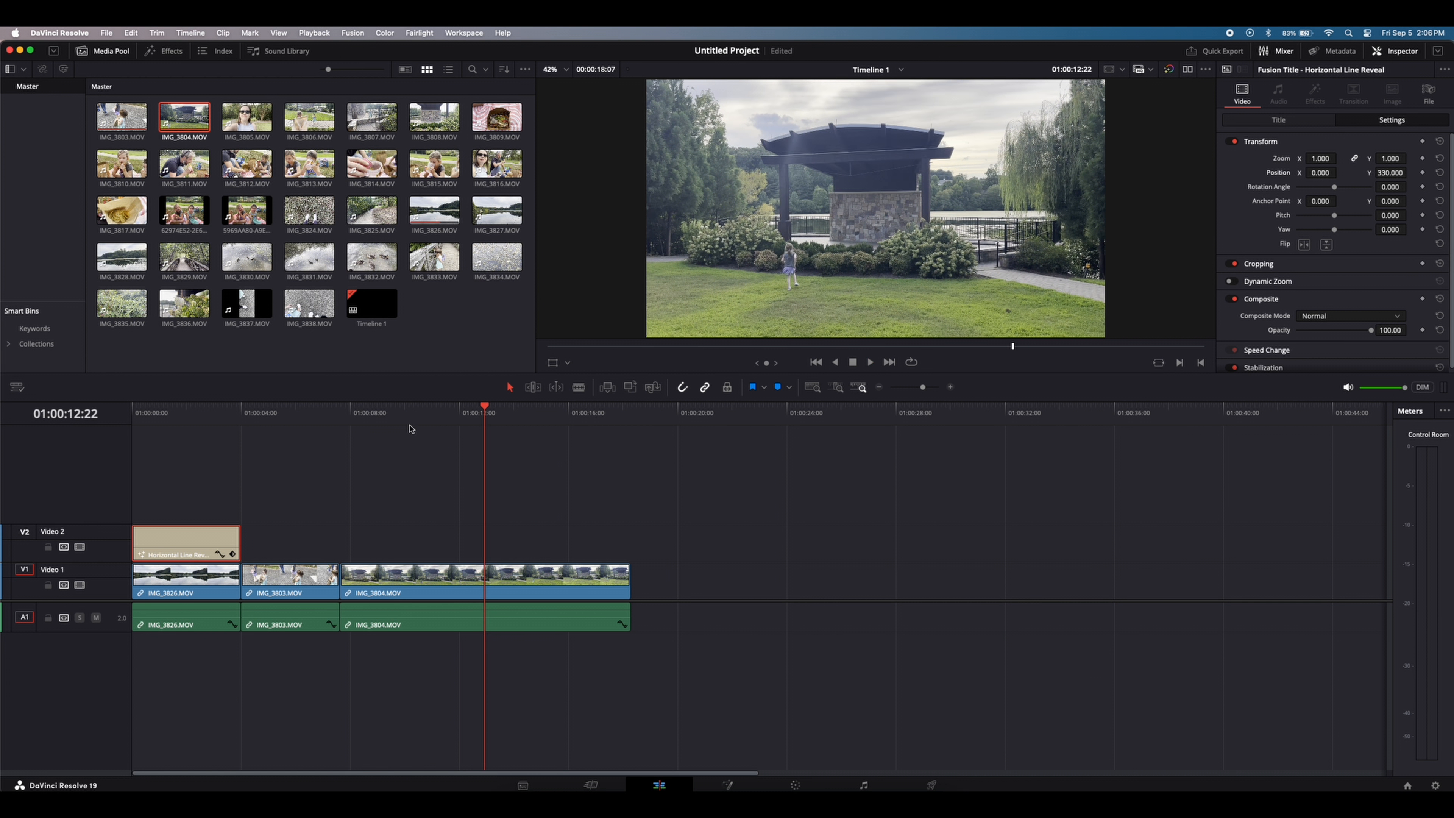
click(407, 420)
key(space)
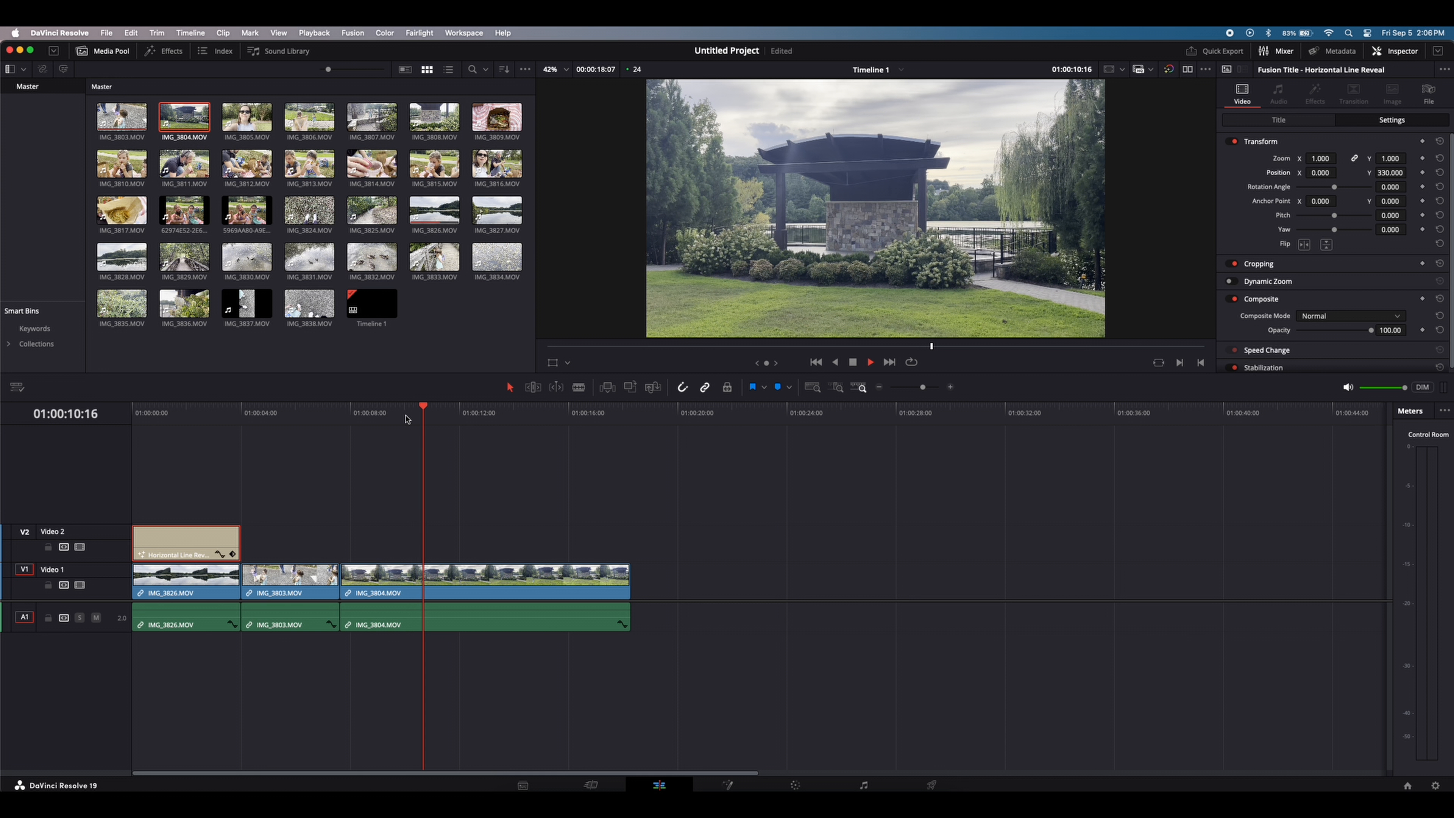
key(space)
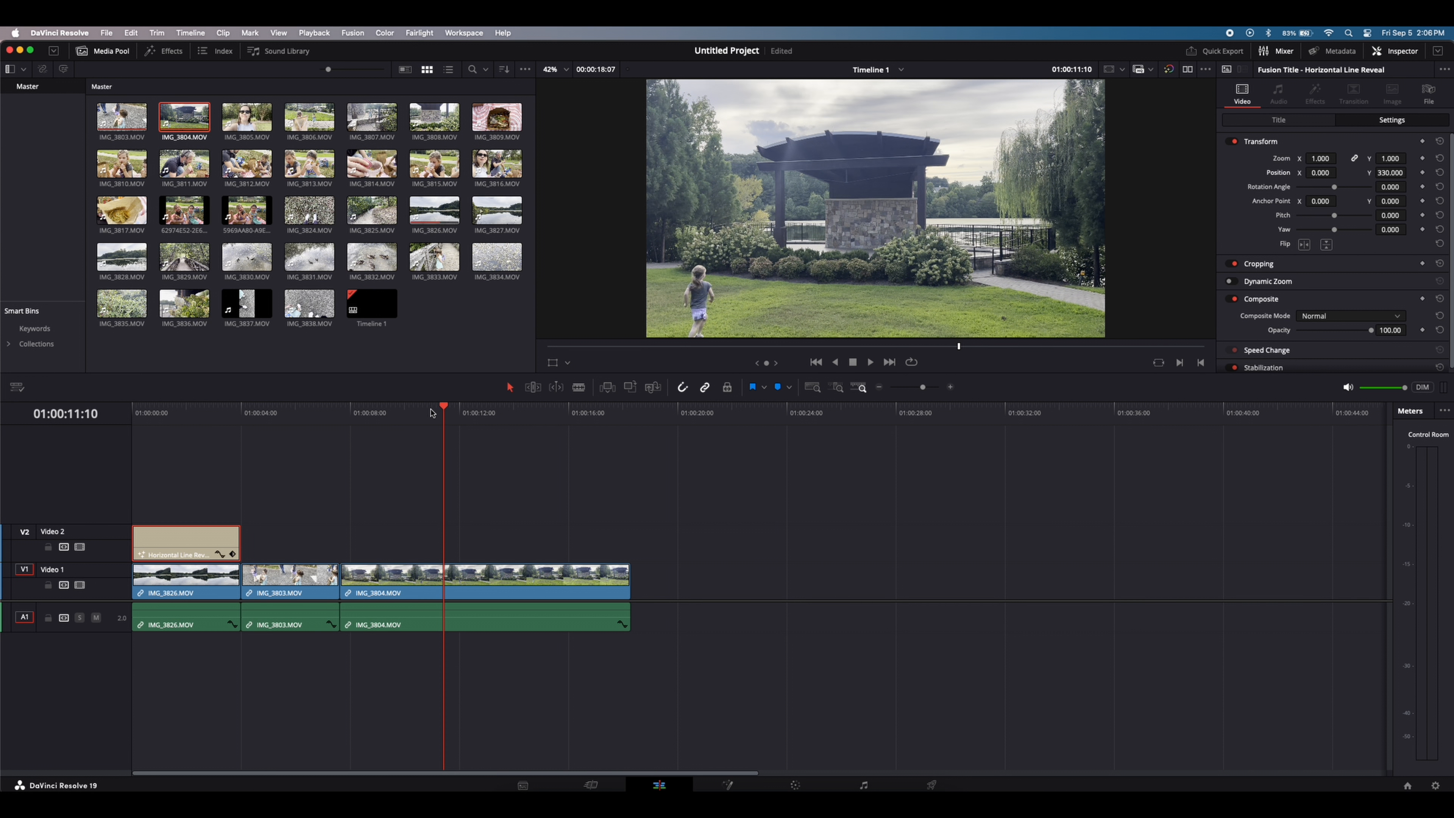
Save the project and replay IMG_3804.MOV on the timeline up to where the child enters the frame.
key(super+s)
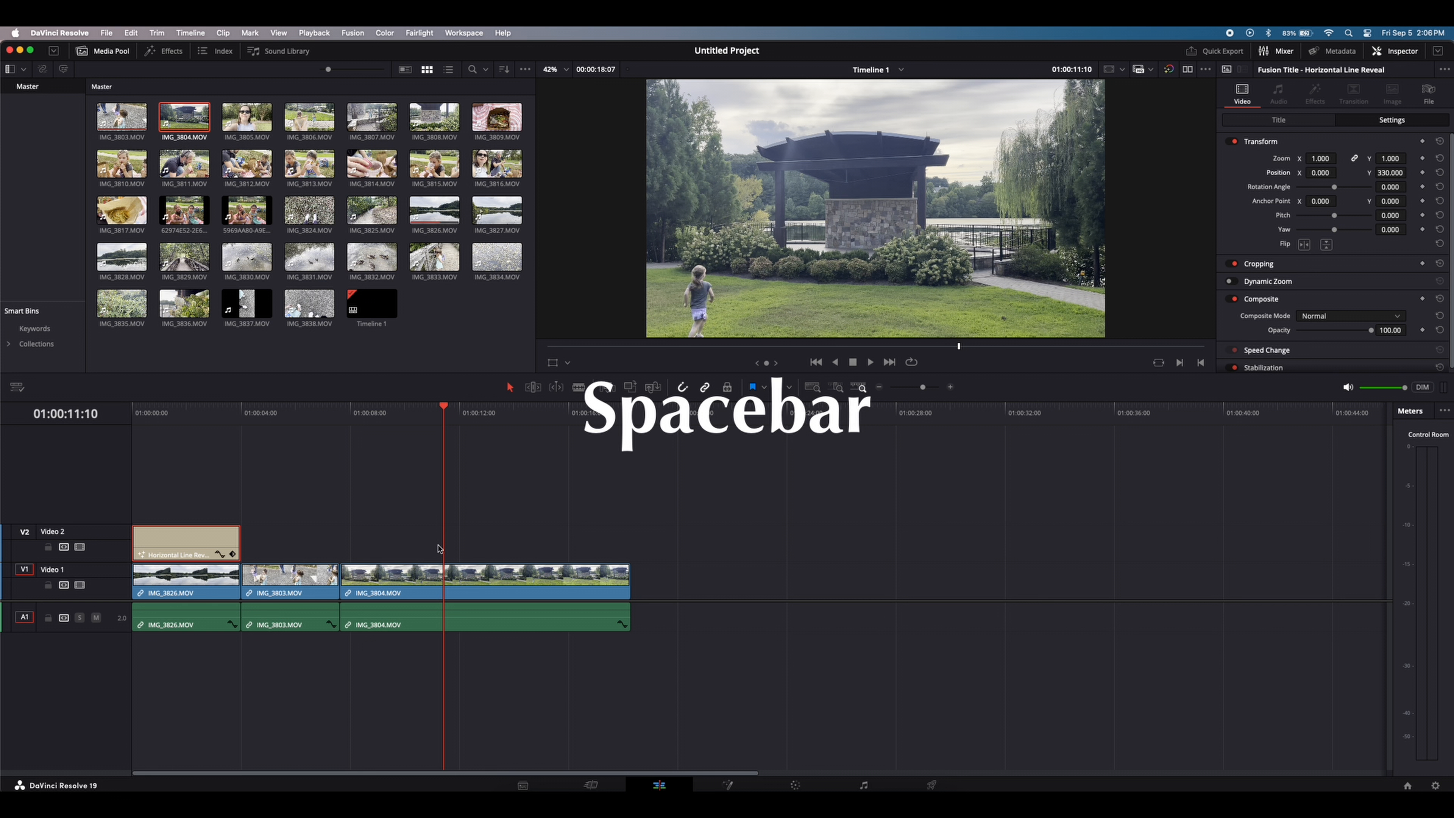
key(space)
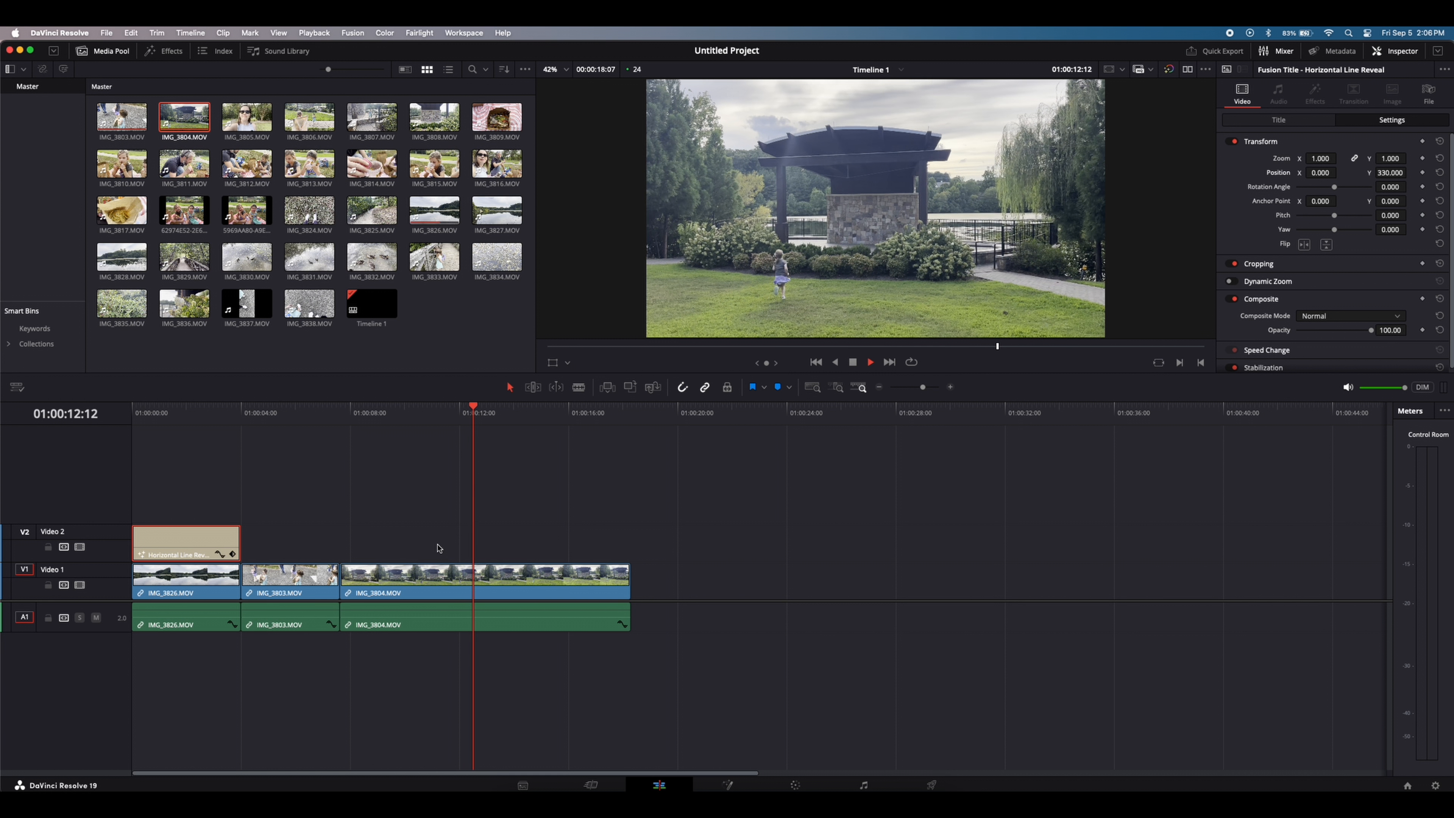
key(Left)
click(367, 411)
key(space)
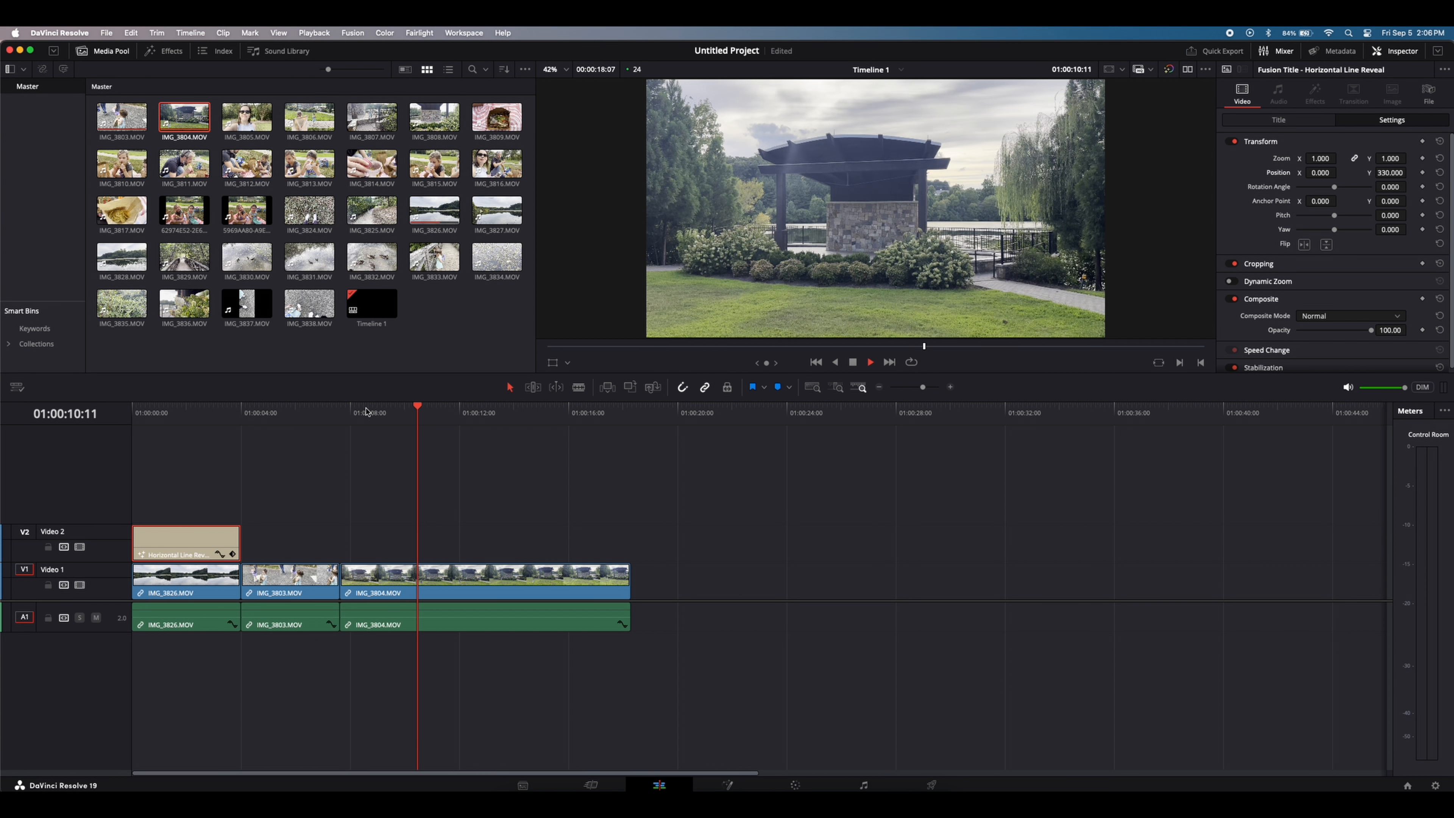
key(space)
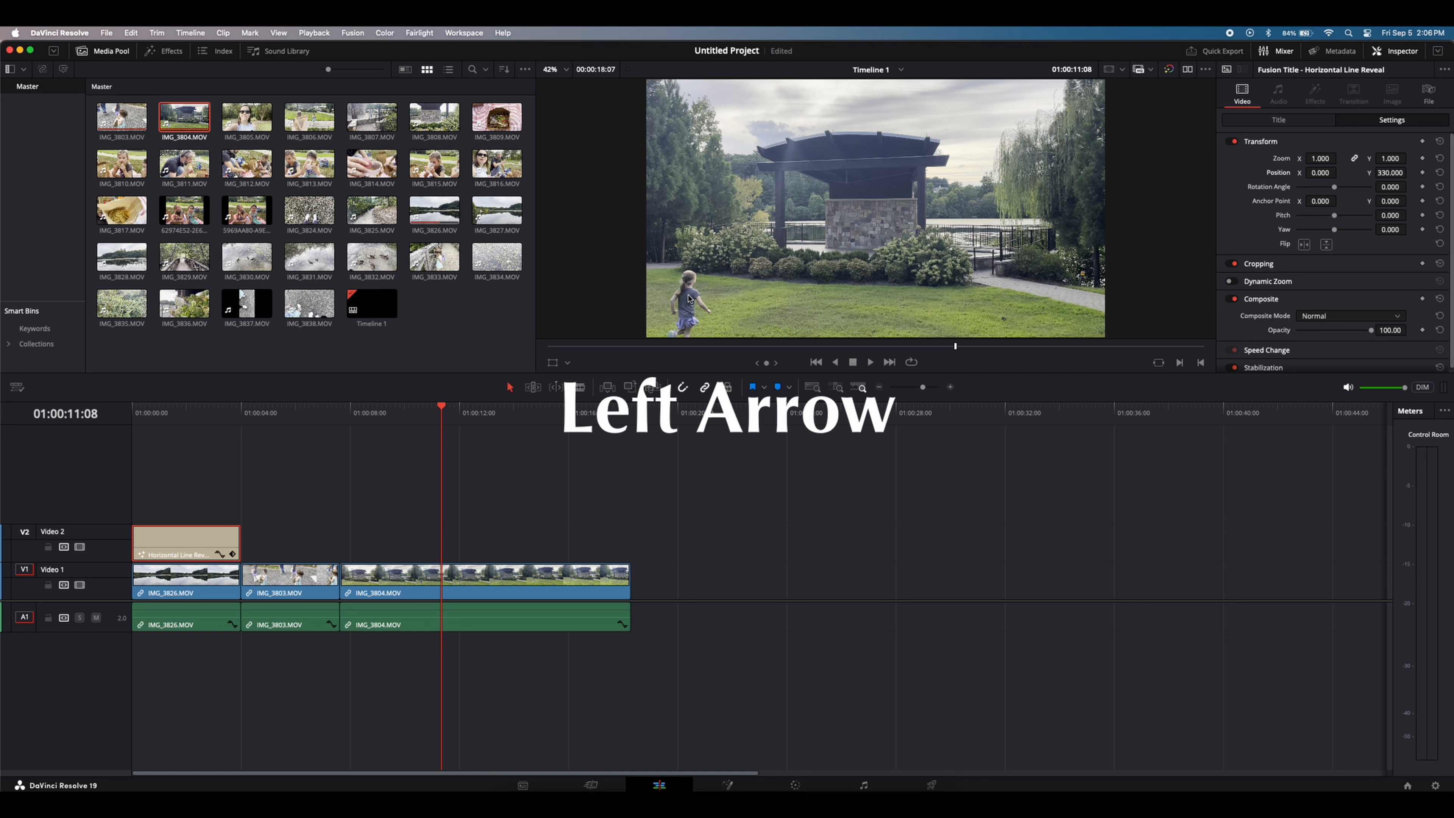
Split IMG_3804.MOV at 01:00:10:23, on a frame just before the child enters the picture.
key(Left)
key(Left)
key(Left)
key(Left)
key(Left)
key(Left)
key(Left)
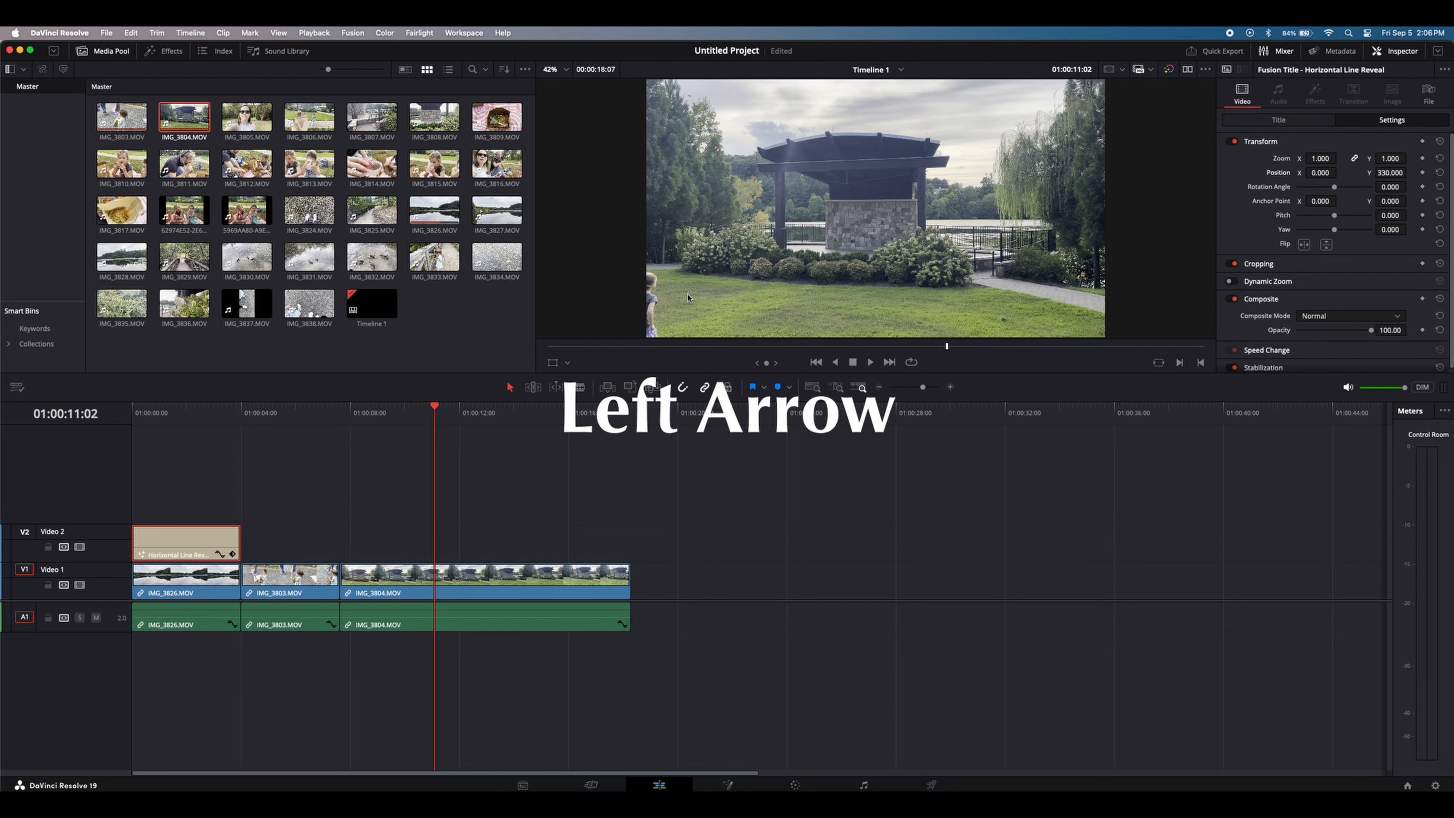
key(Left)
key(Left)
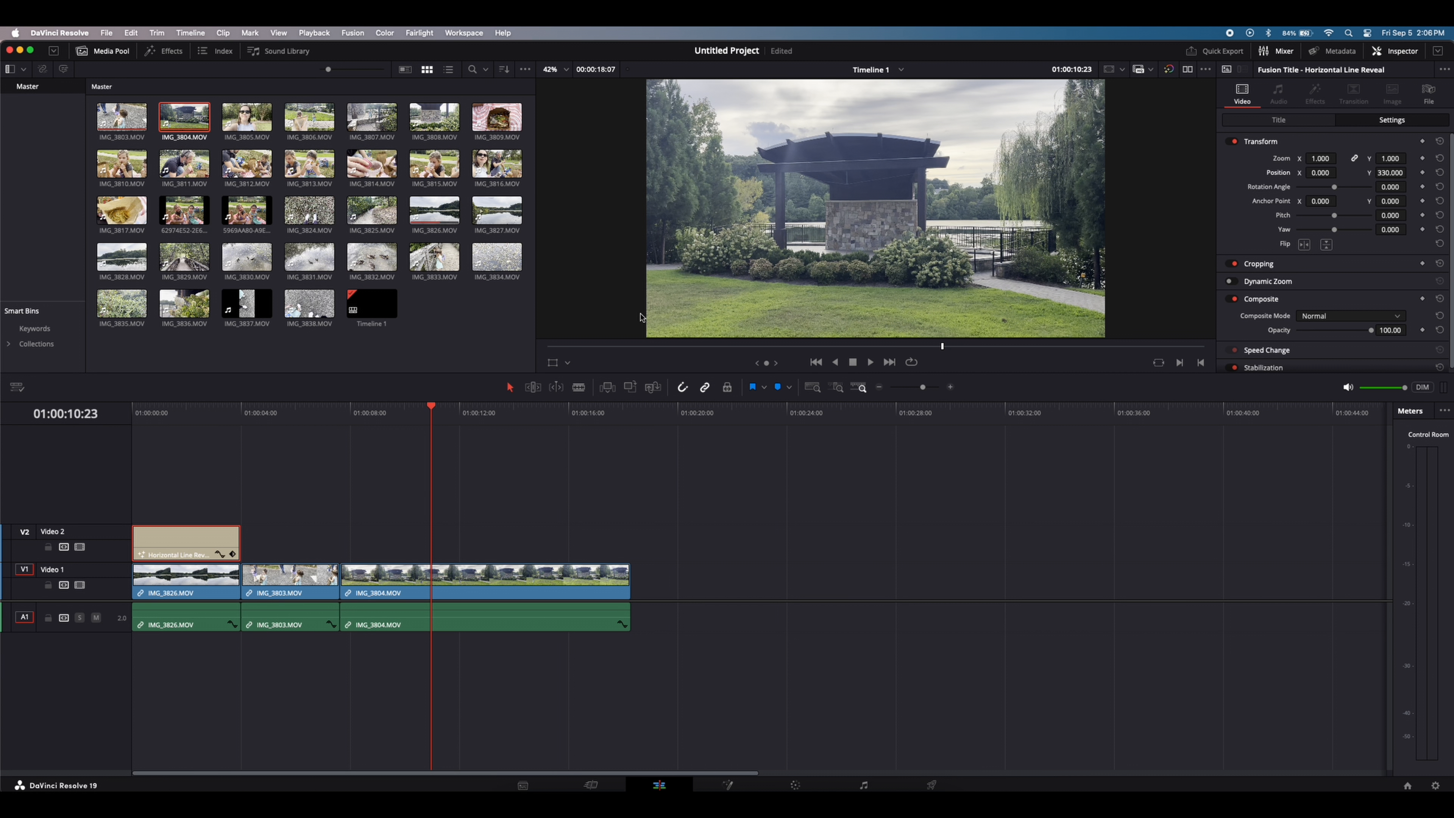
click(560, 597)
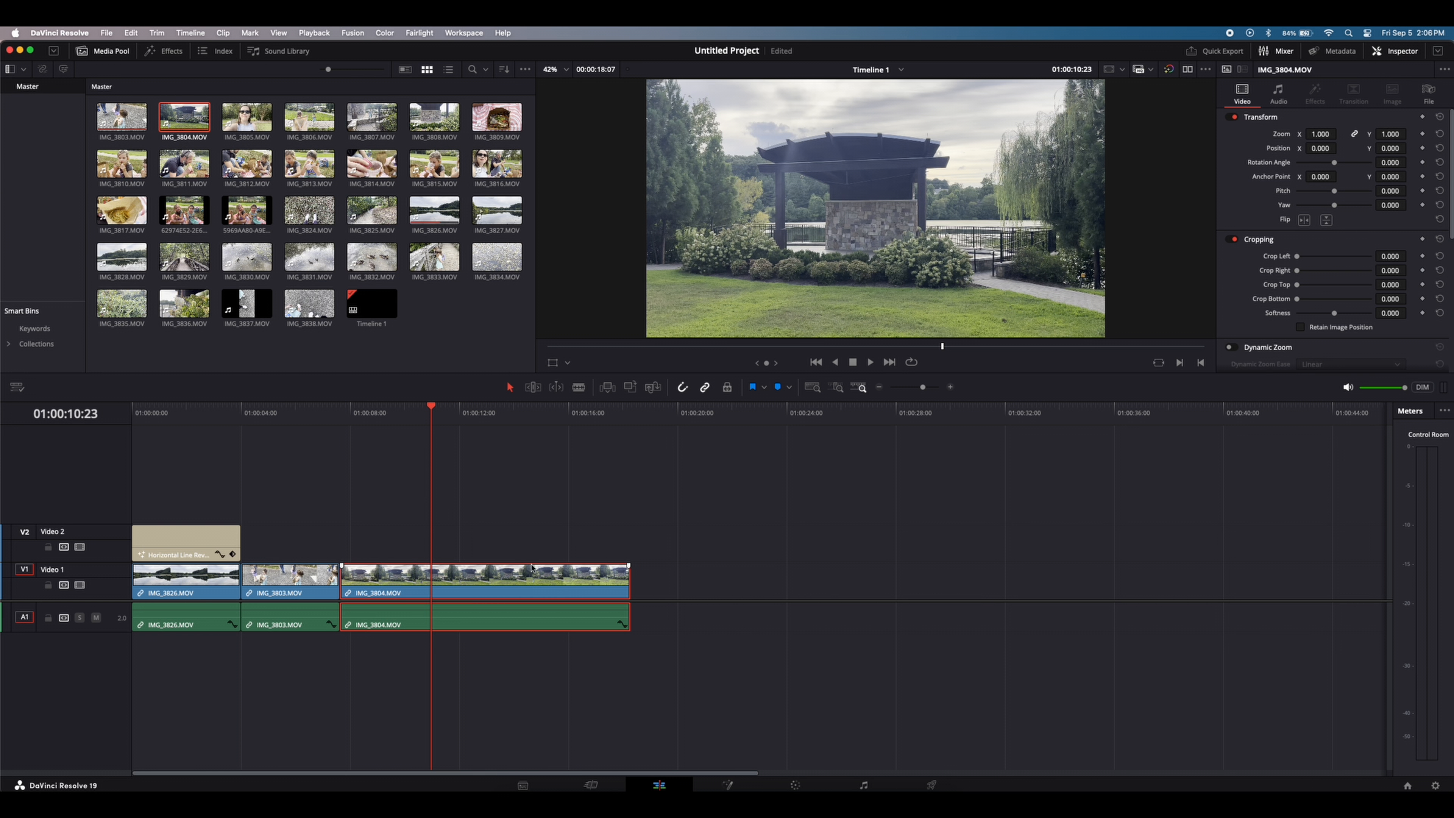
click(581, 393)
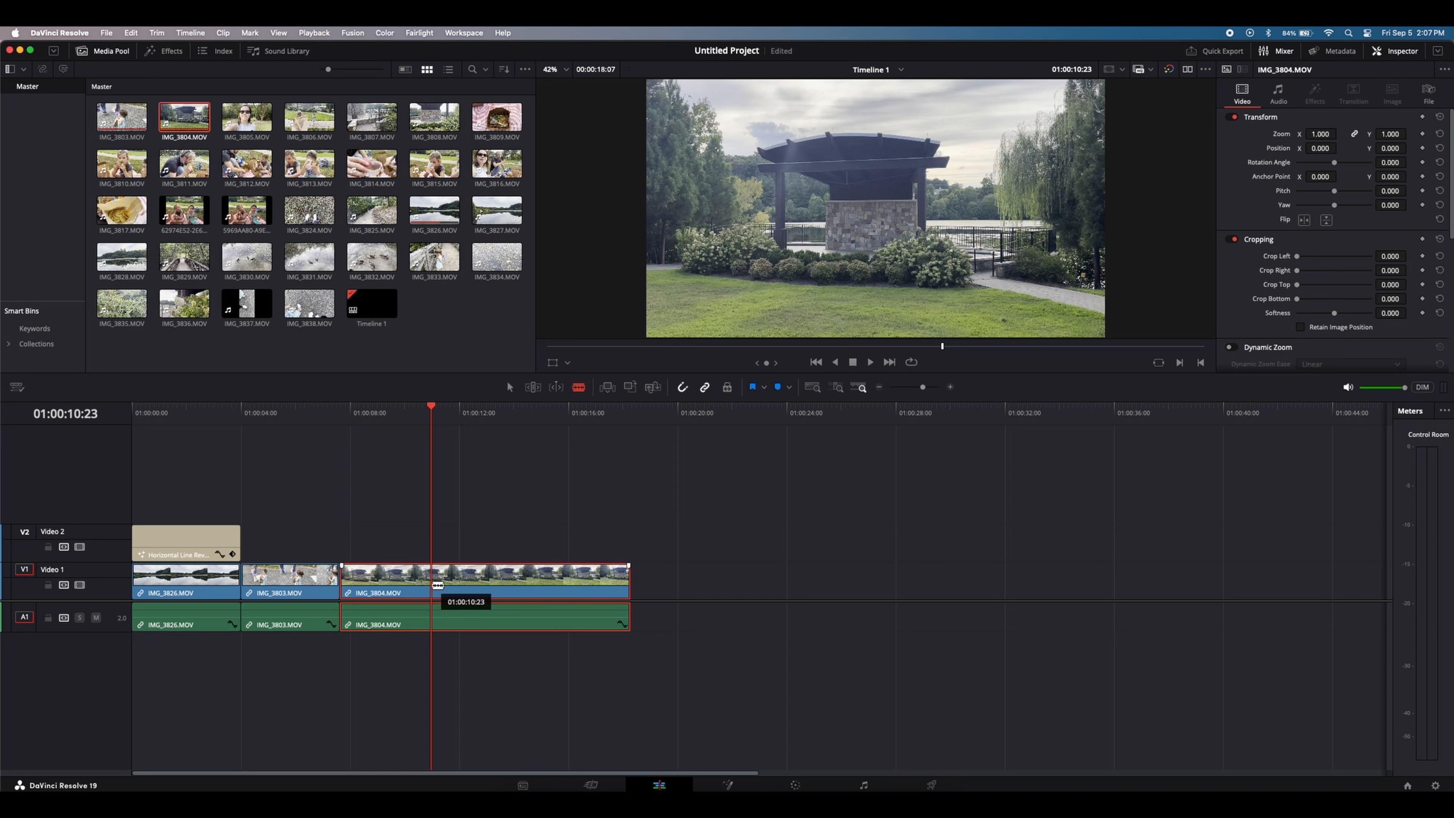
click(437, 585)
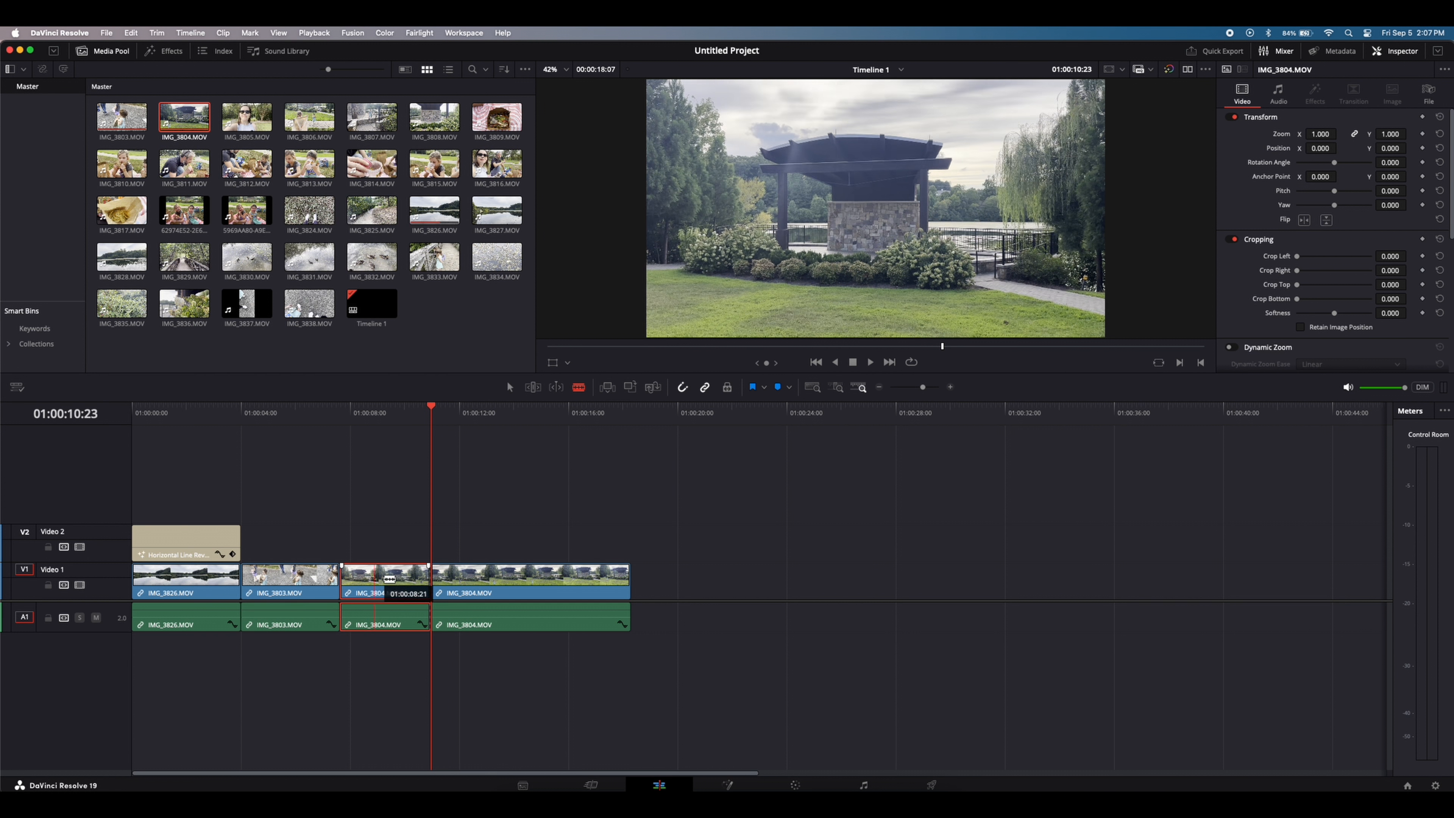
key(a)
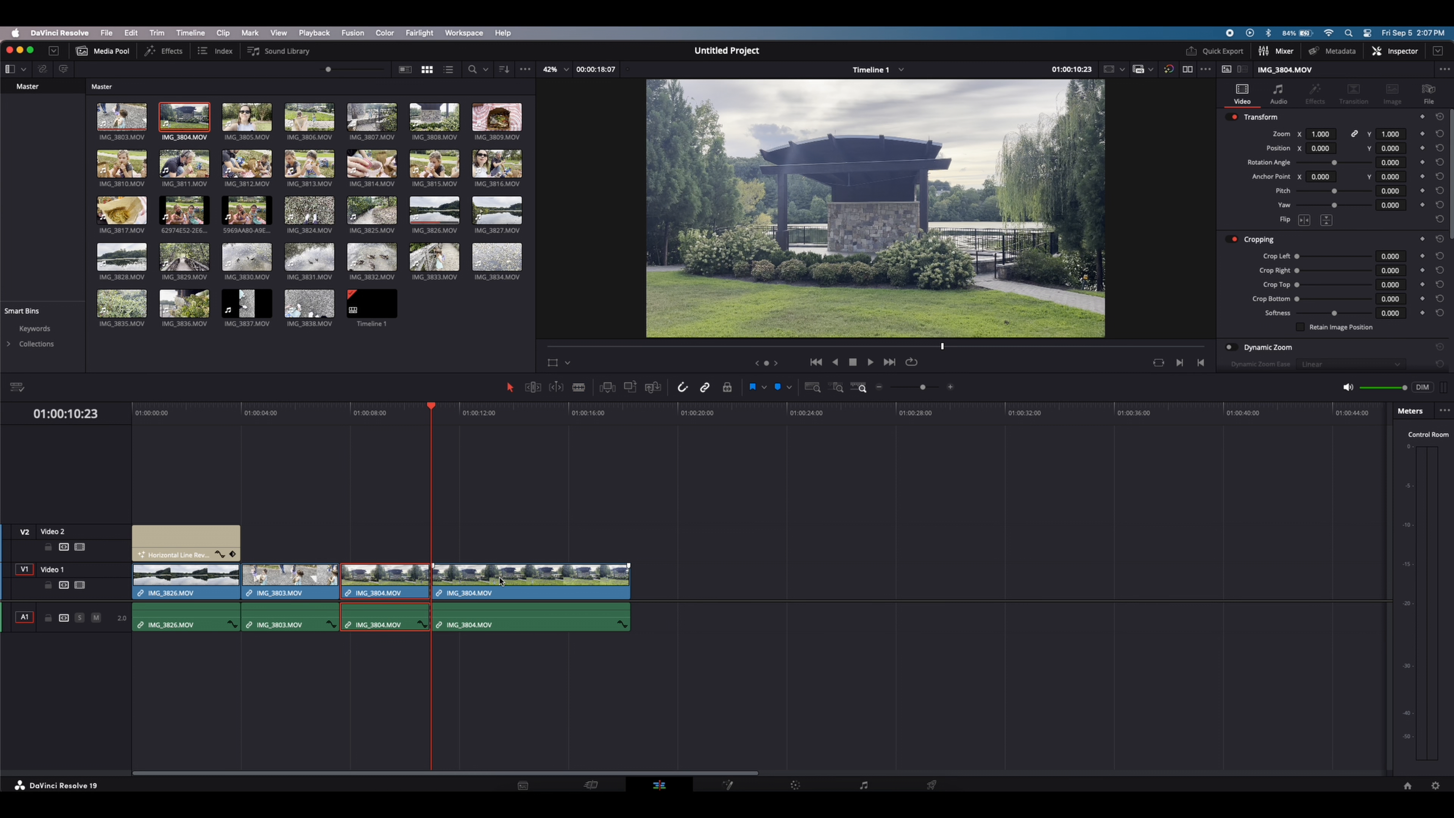
Move the second part of IMG_3804.MOV far down Video 1 to start at about 01:00:35, and save the project.
drag(500, 580, 1168, 580)
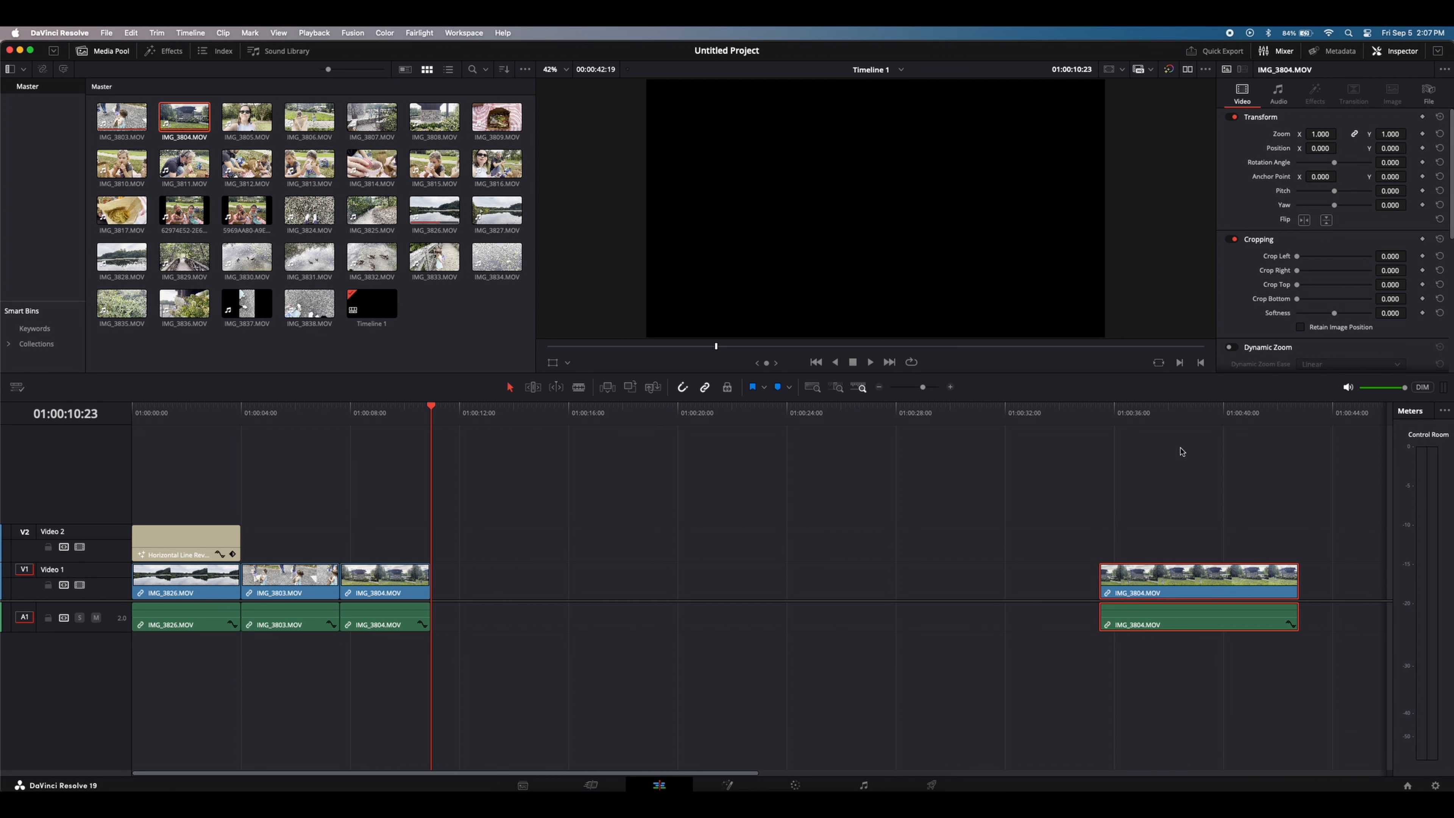
click(1148, 410)
key(super+s)
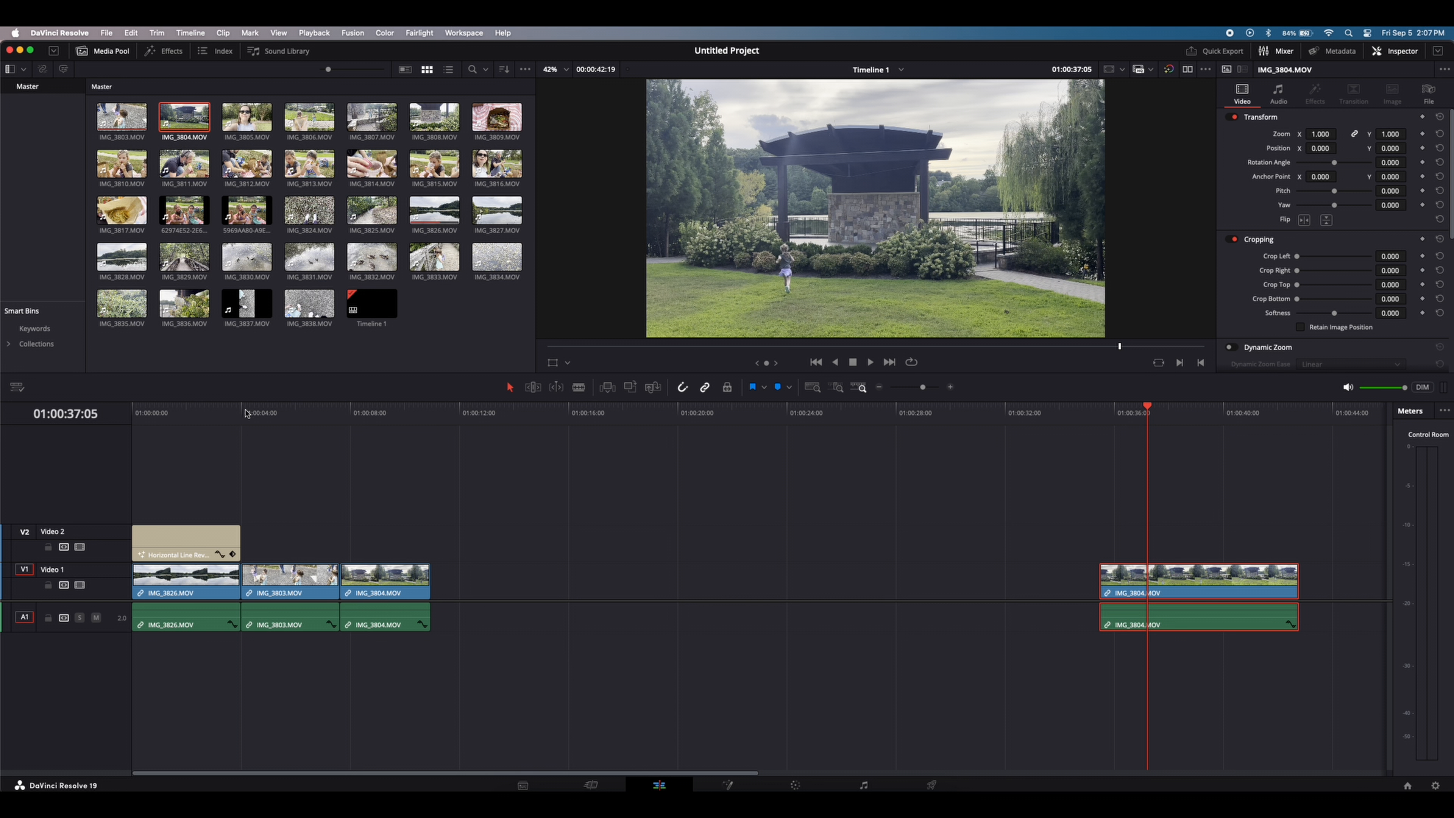
Play from the start of IMG_3803.MOV on the timeline and trim its end to a duration of 02:12.
click(241, 410)
key(space)
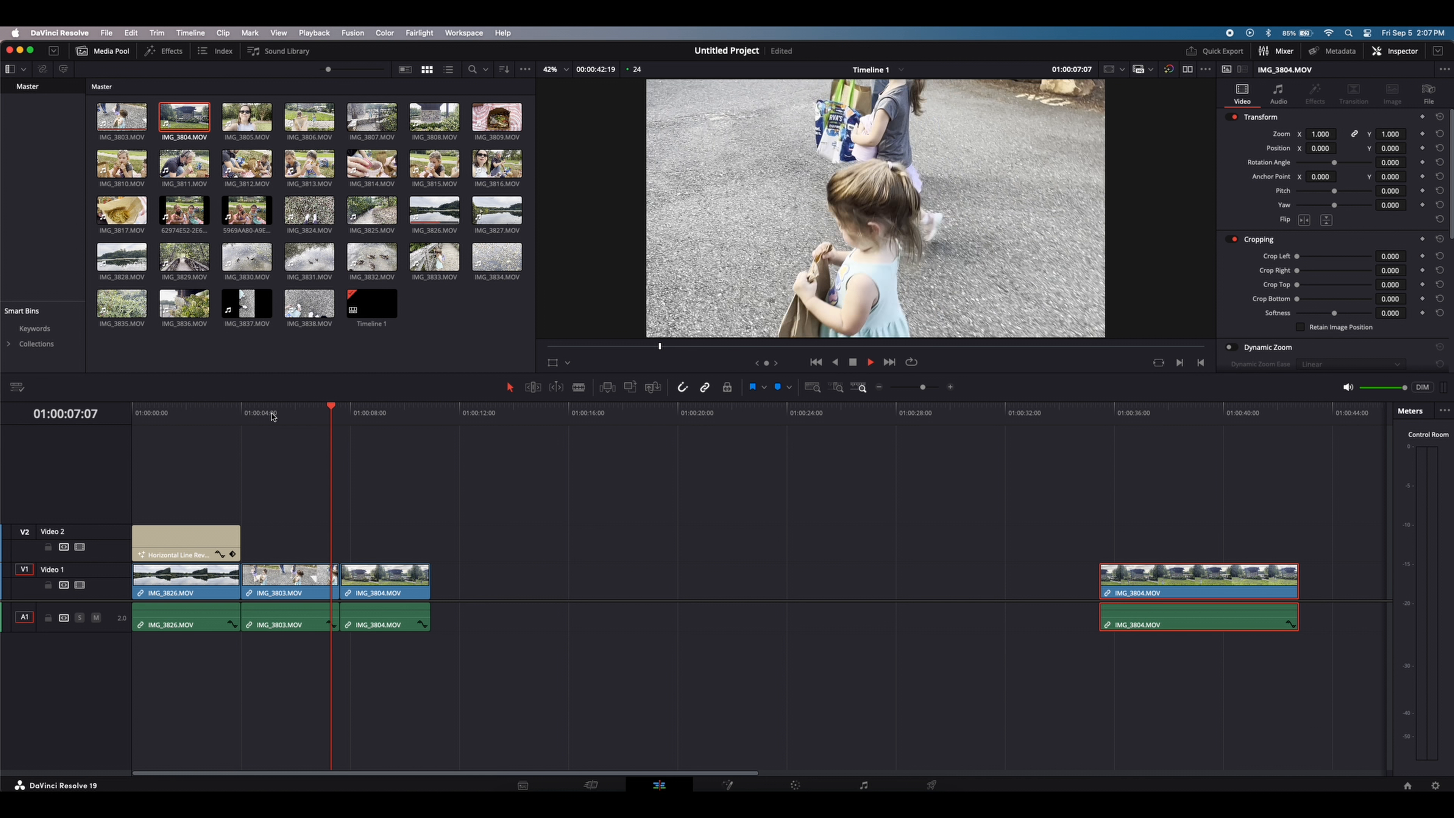
key(space)
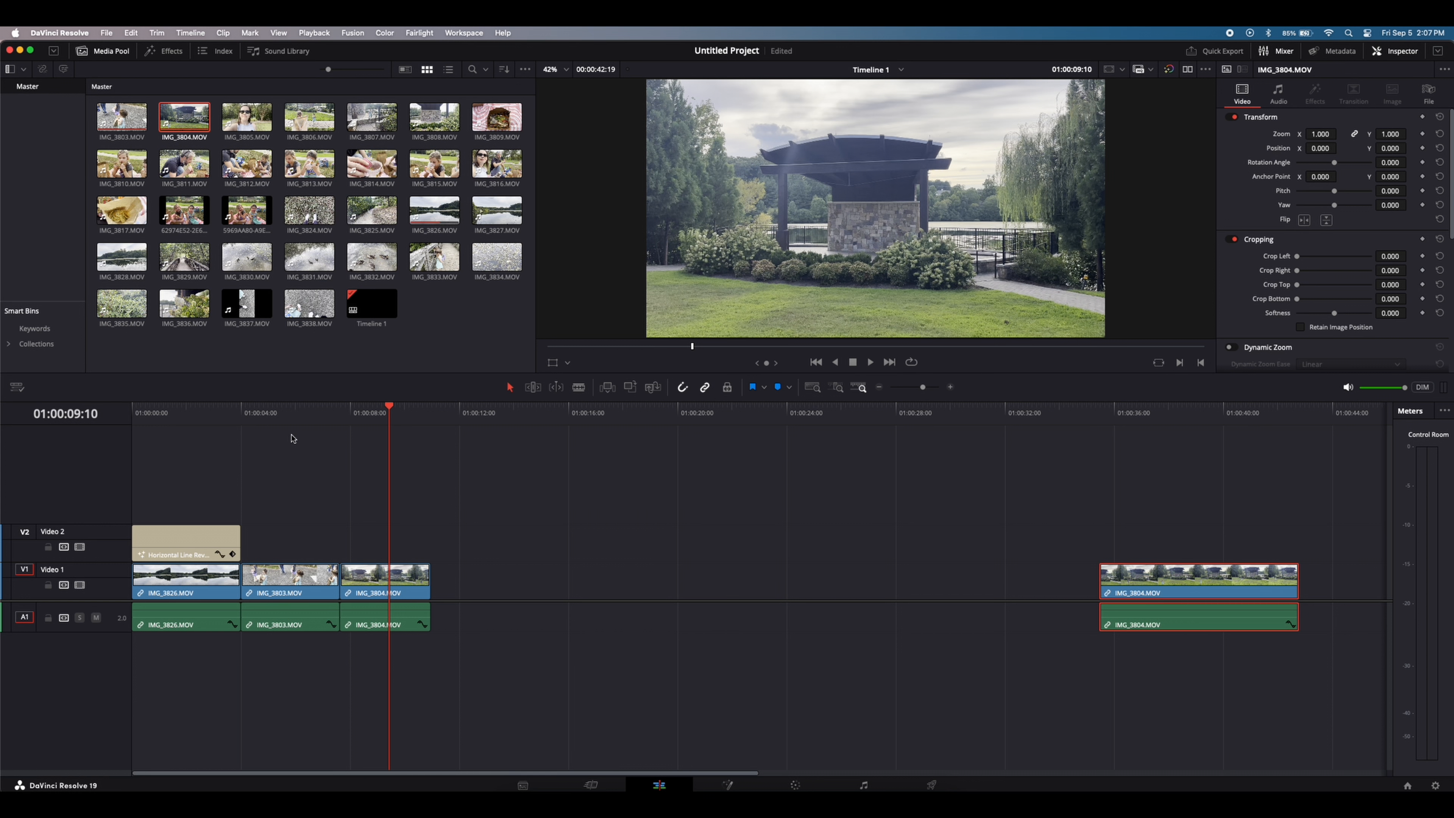
click(271, 414)
click(337, 583)
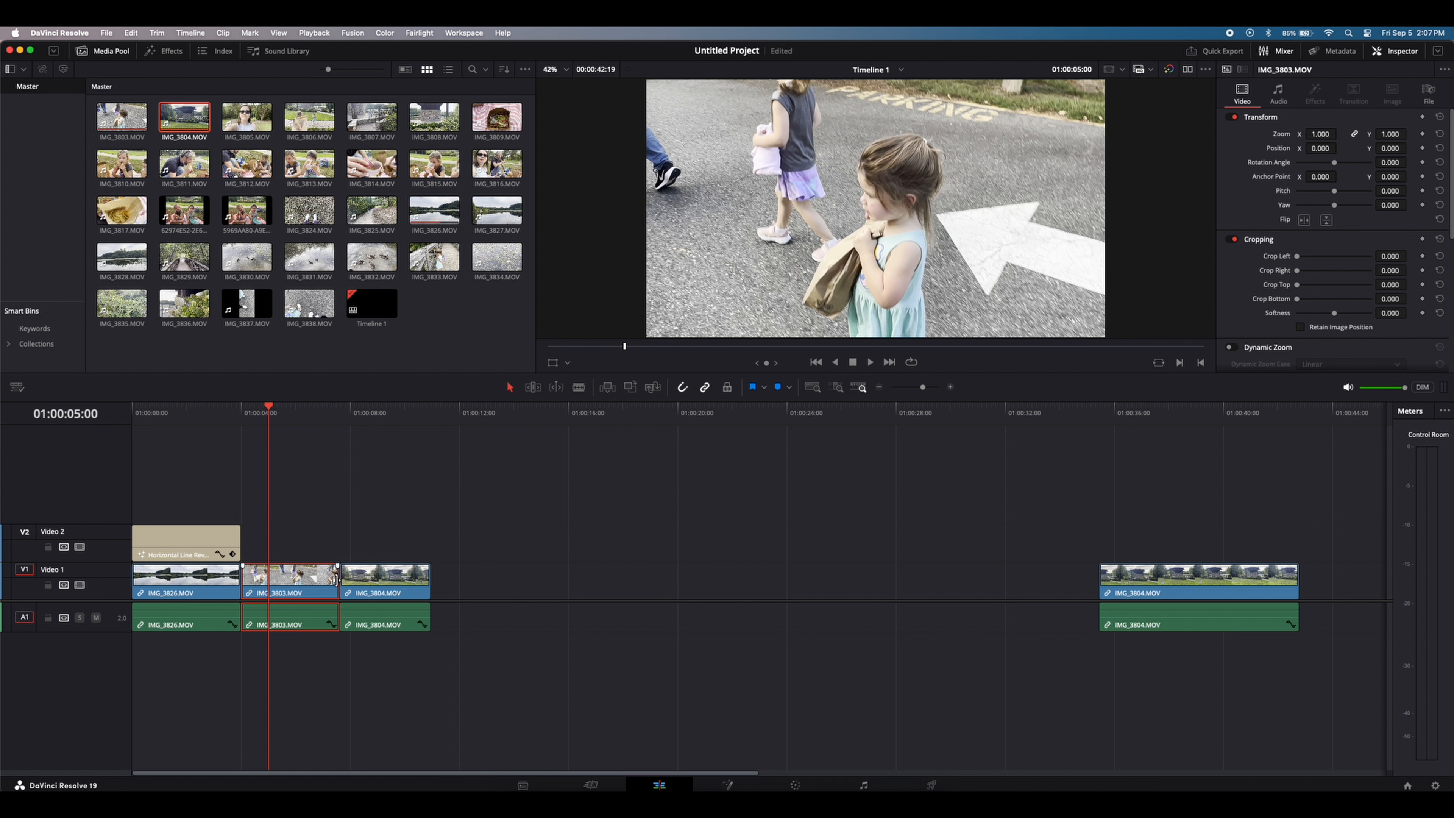
drag(336, 581, 303, 582)
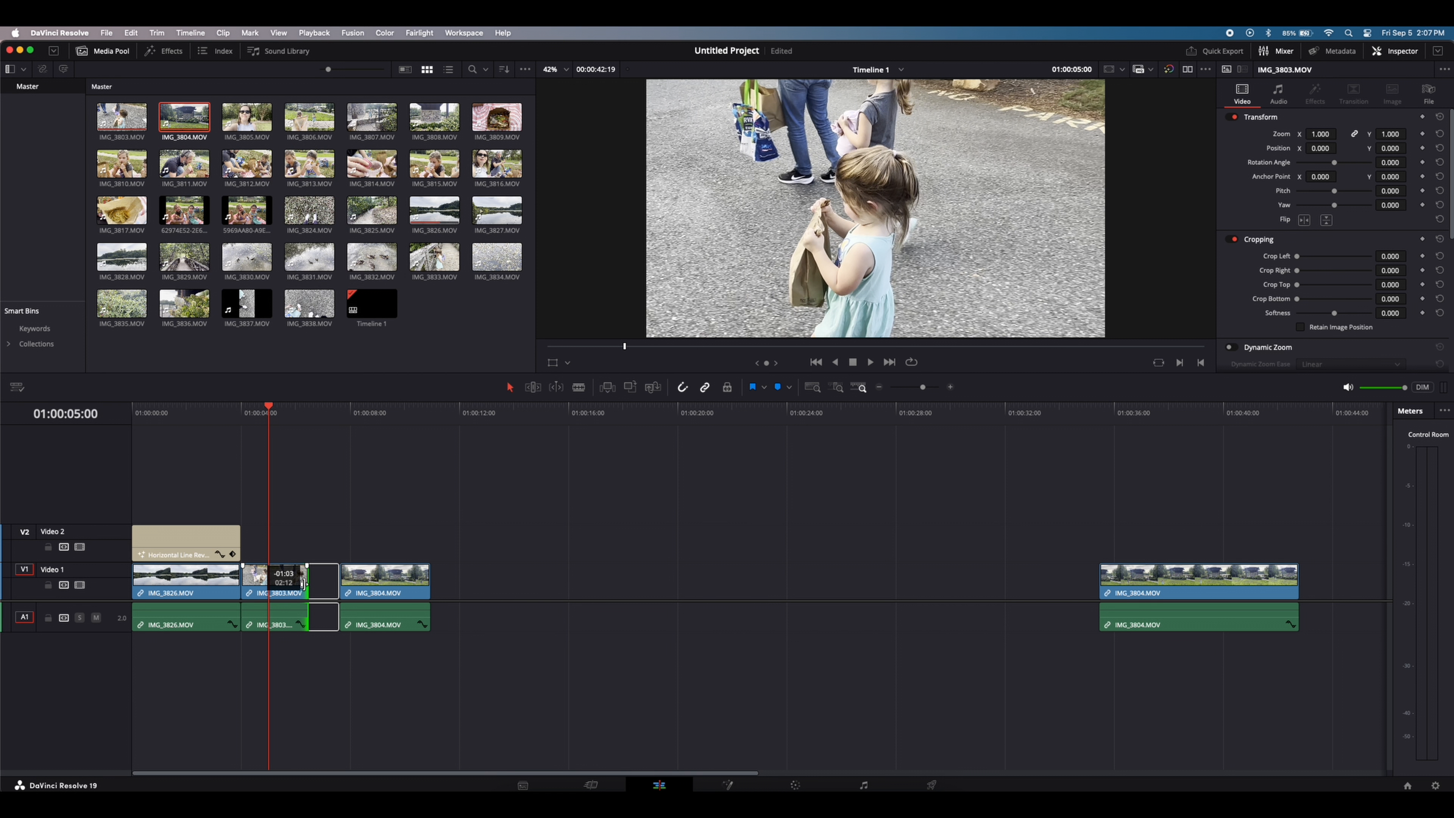
Close the gap after IMG_3803.MOV, trim the end of the first IMG_3804.MOV segment to a 02:12 duration and play the result.
drag(303, 583, 370, 584)
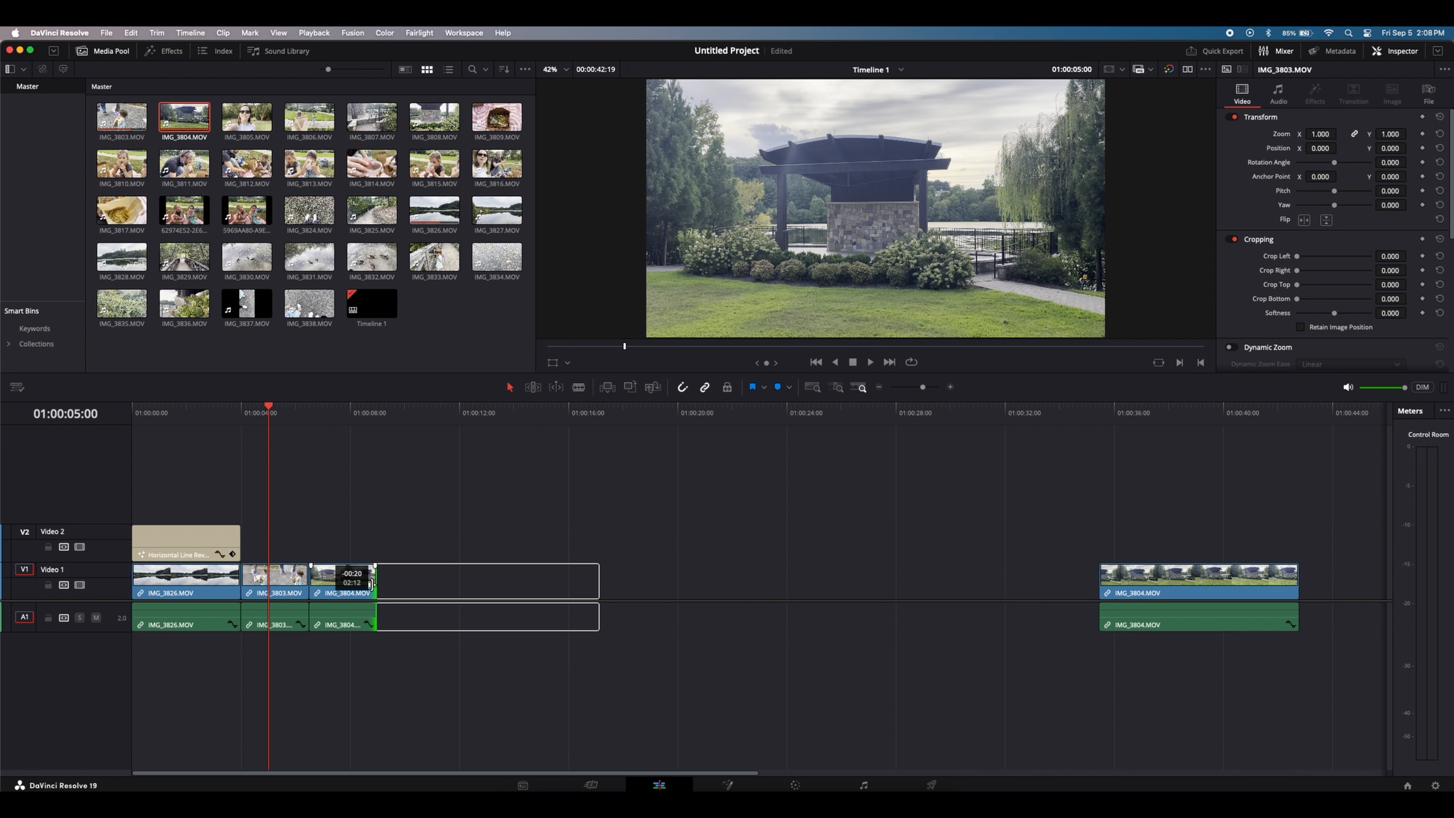
drag(370, 584, 370, 585)
key(space)
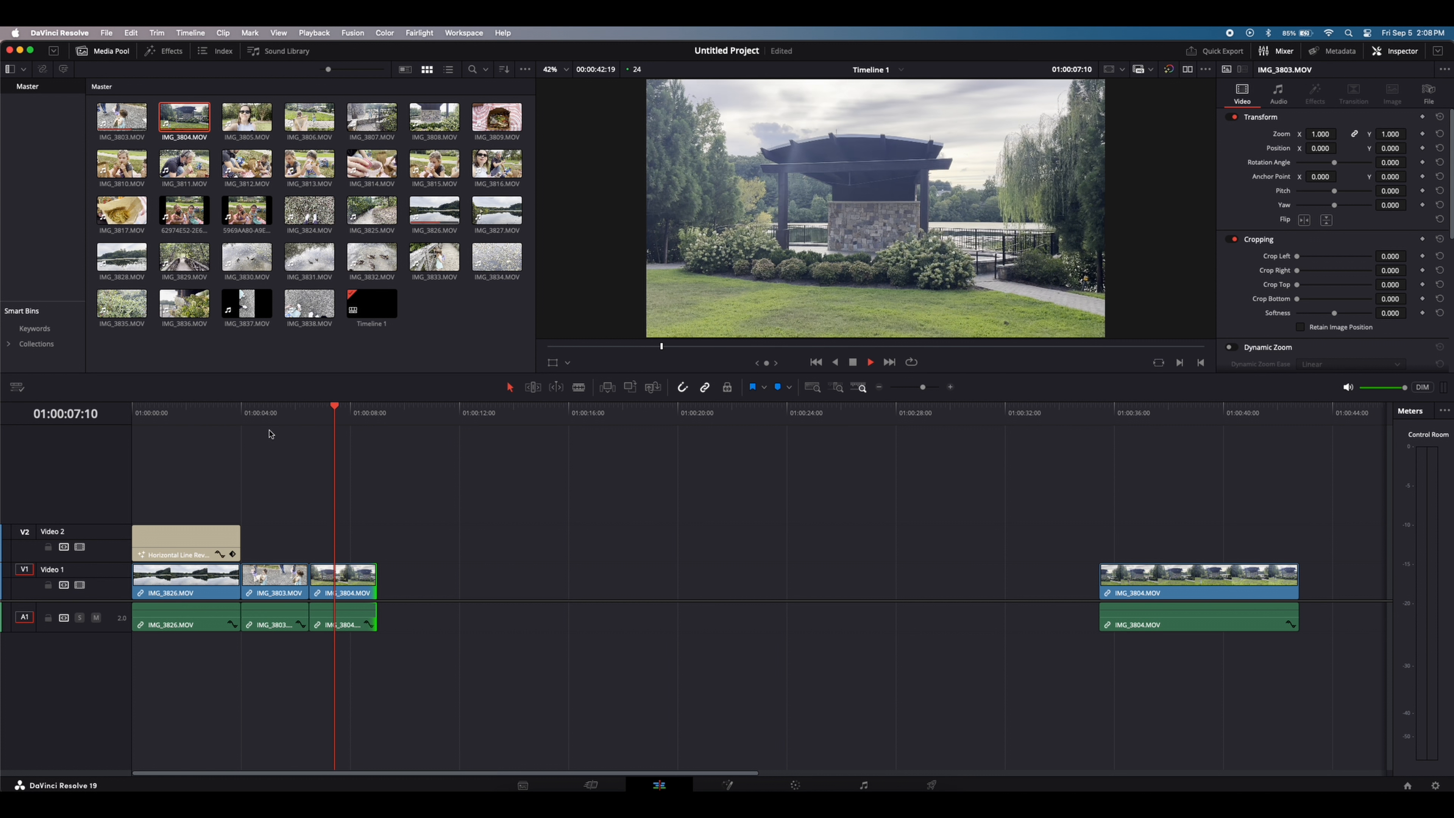
key(space)
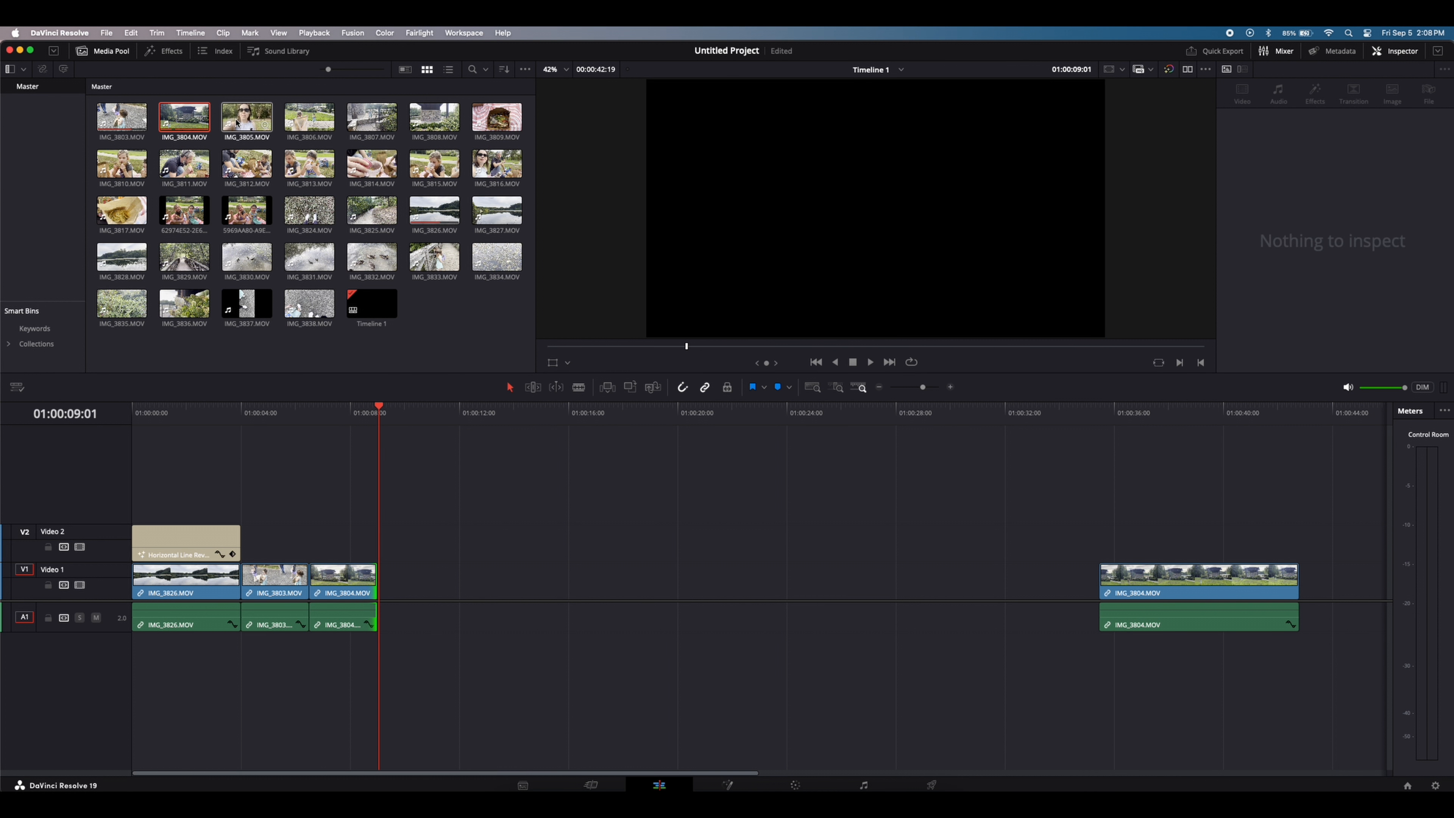
Add IMG_3805.MOV to Video 1 after the first IMG_3804.MOV segment and delete the gap between them.
drag(246, 118, 408, 579)
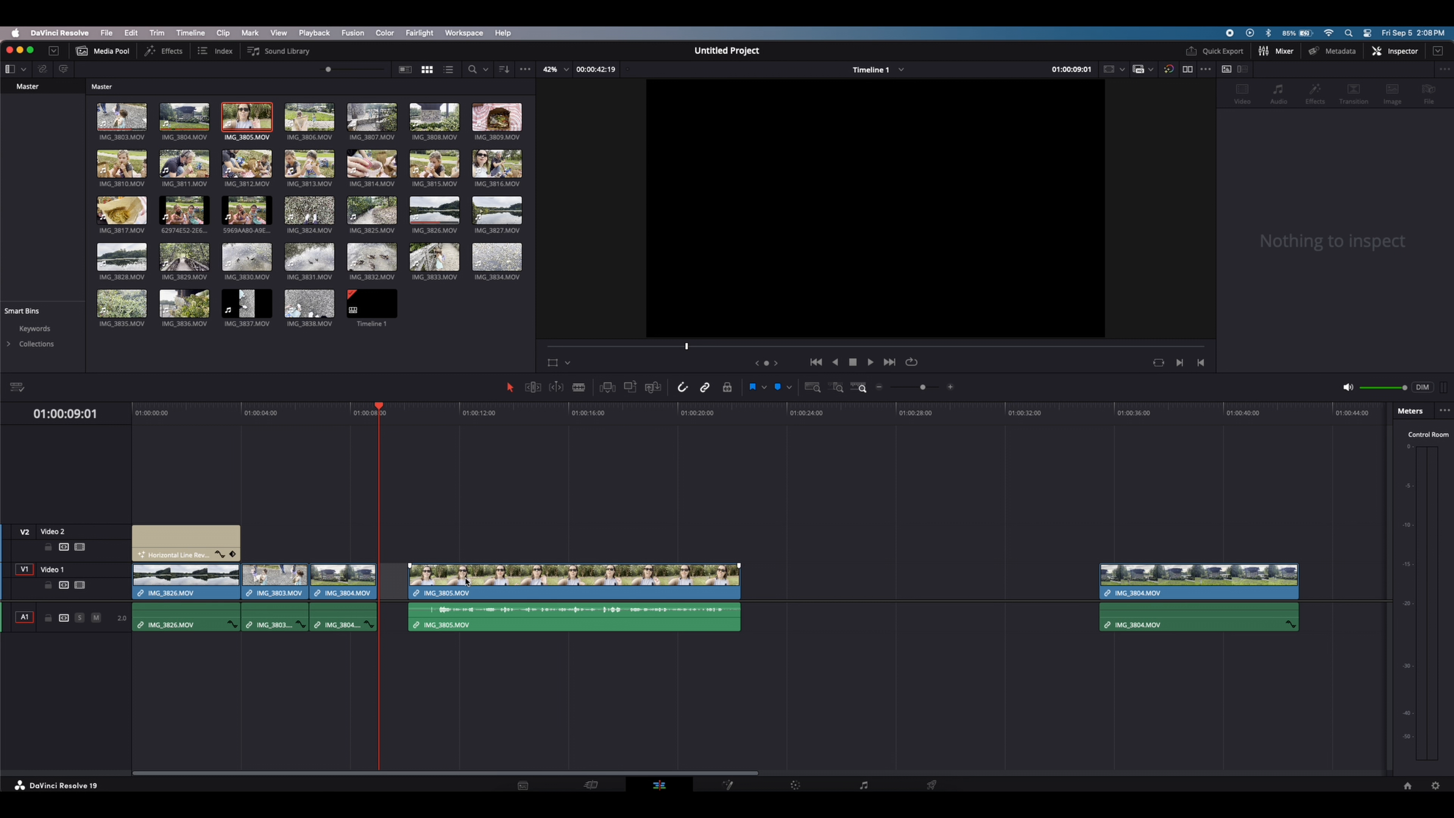
drag(482, 574, 504, 596)
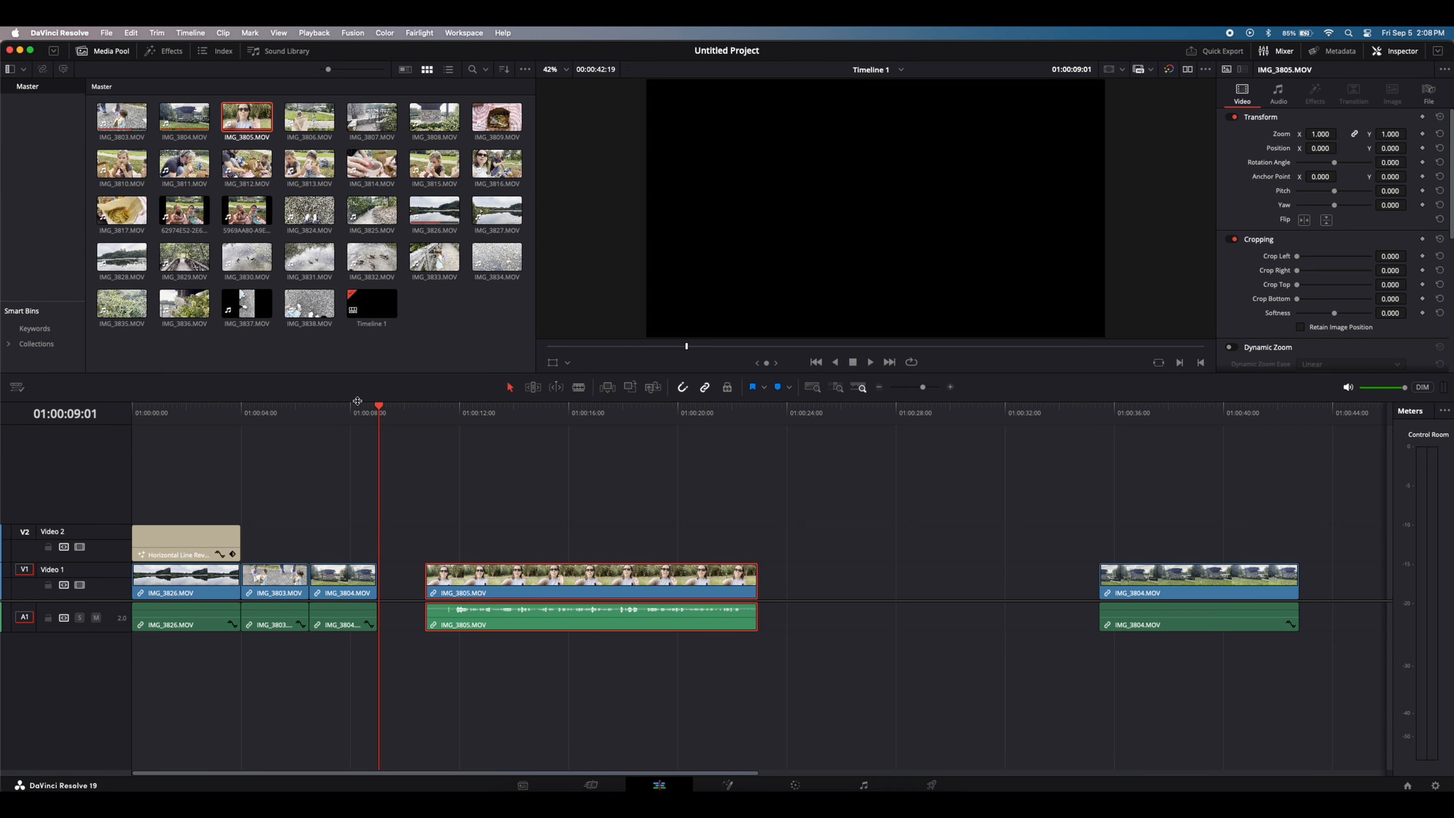
click(350, 425)
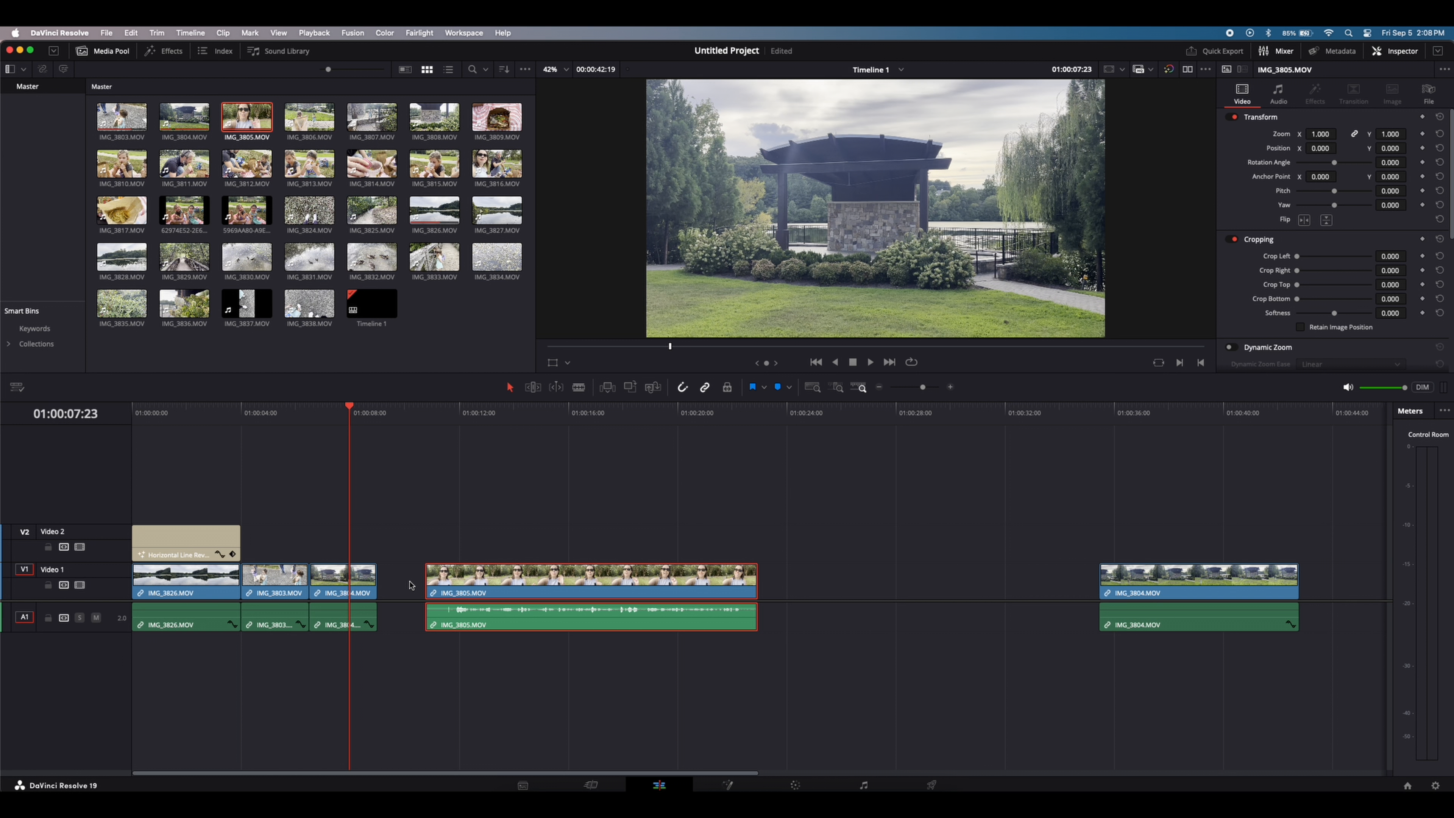
mouse_move(490, 583)
mouse_down()
mouse_move(446, 583)
mouse_move(514, 583)
mouse_up()
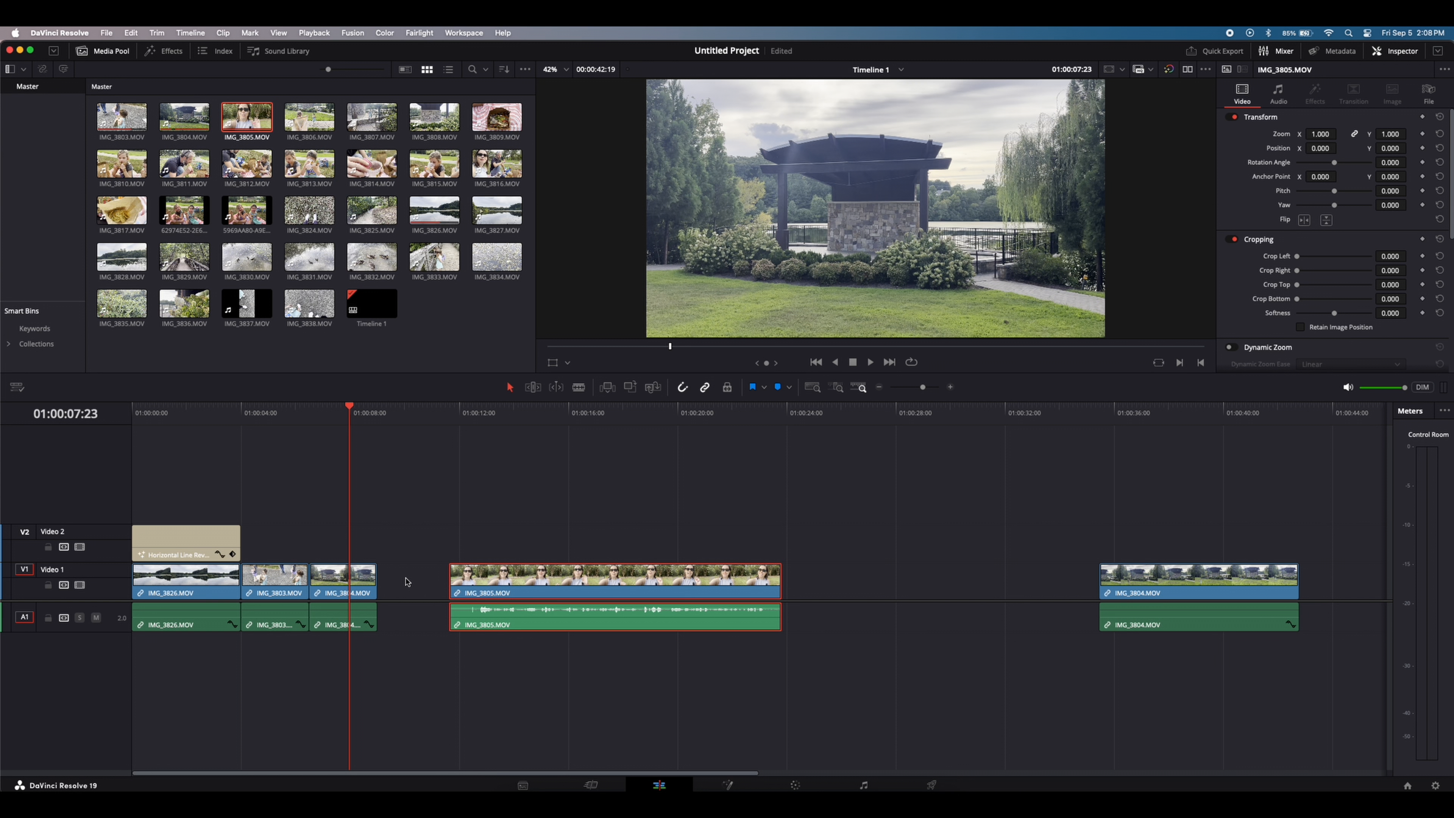
click(420, 583)
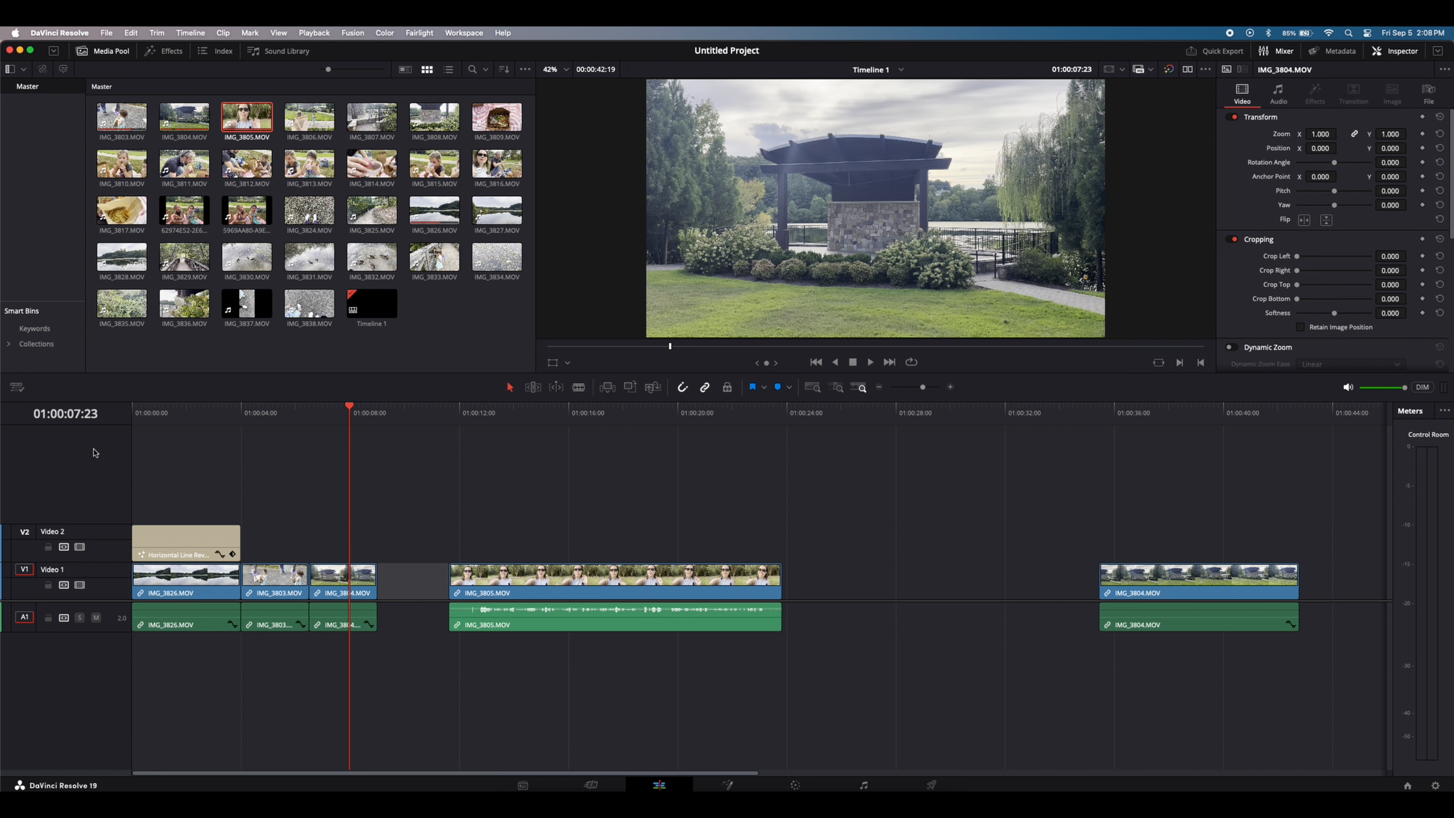
key(Delete)
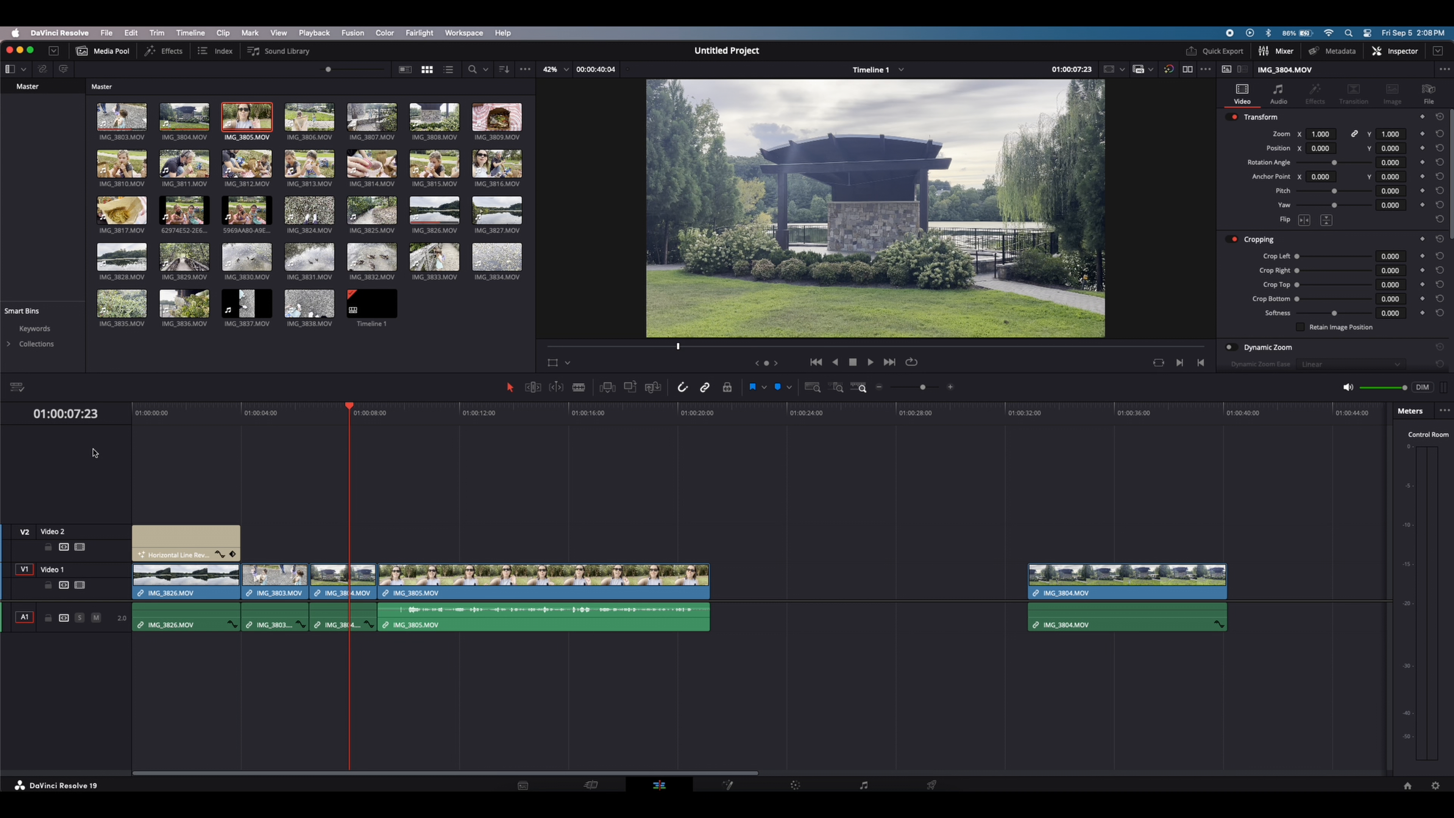
Play into IMG_3805.MOV and trim 01:00 off its start.
key(space)
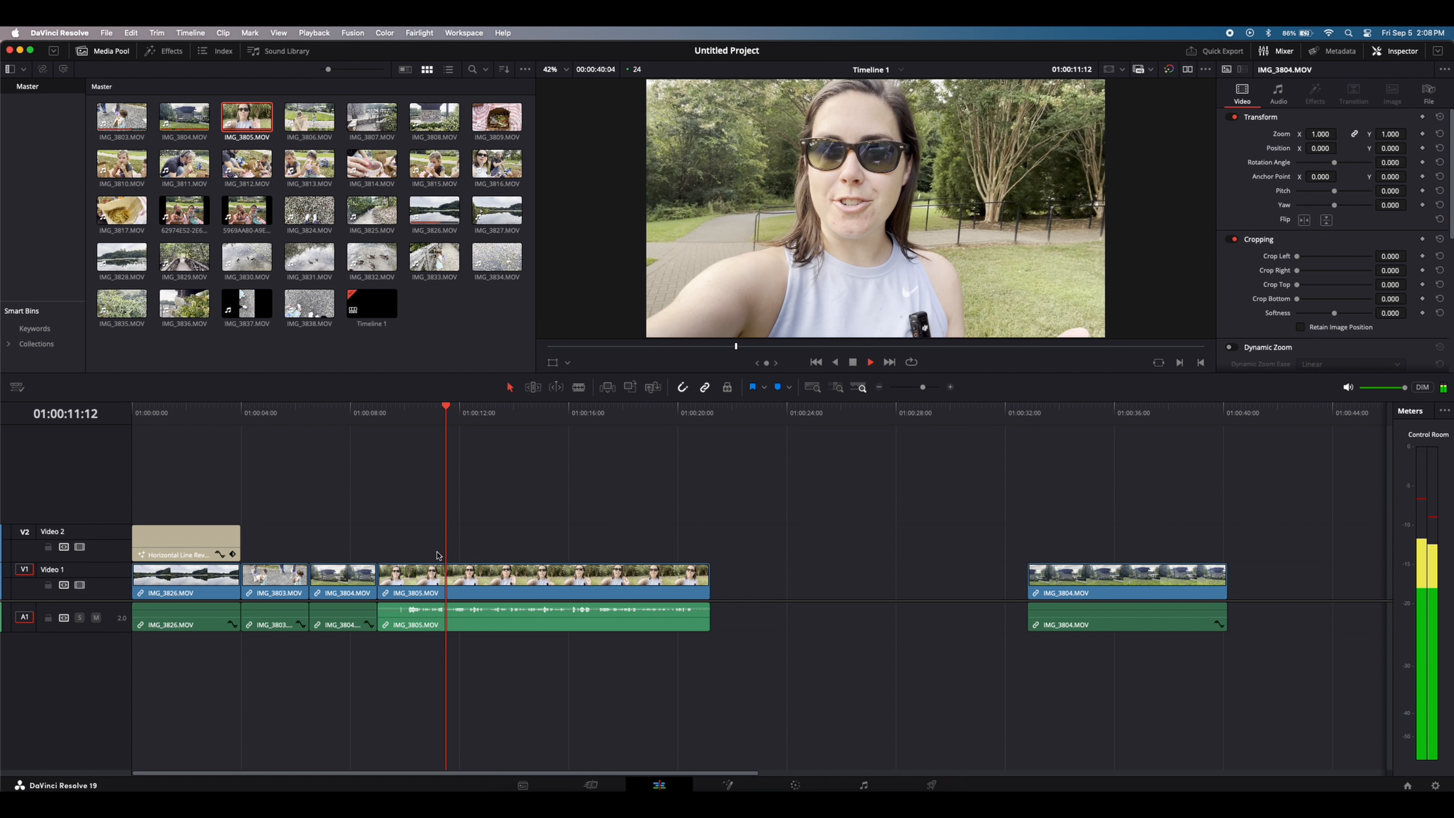
key(space)
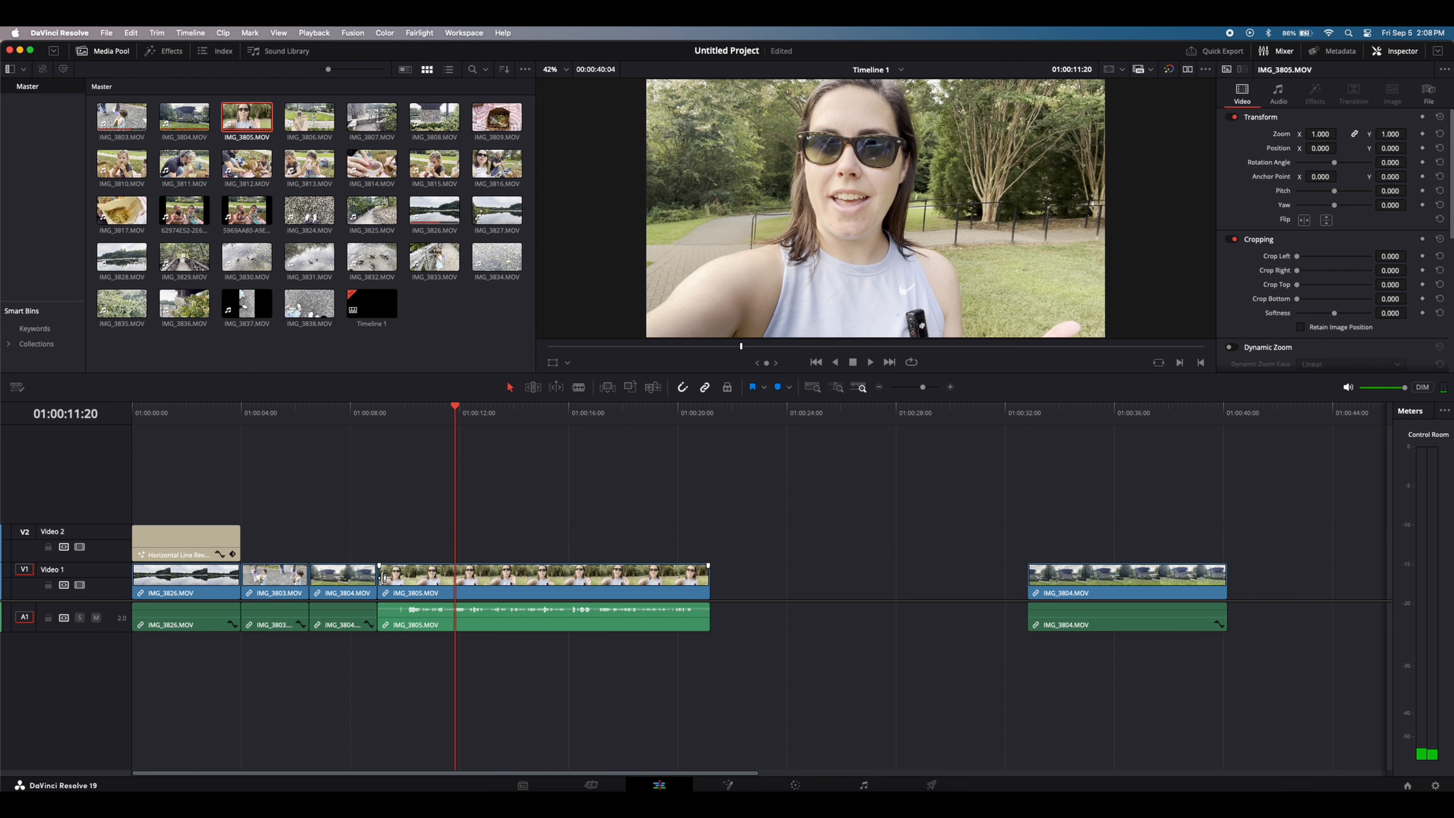
click(384, 579)
drag(387, 579, 410, 578)
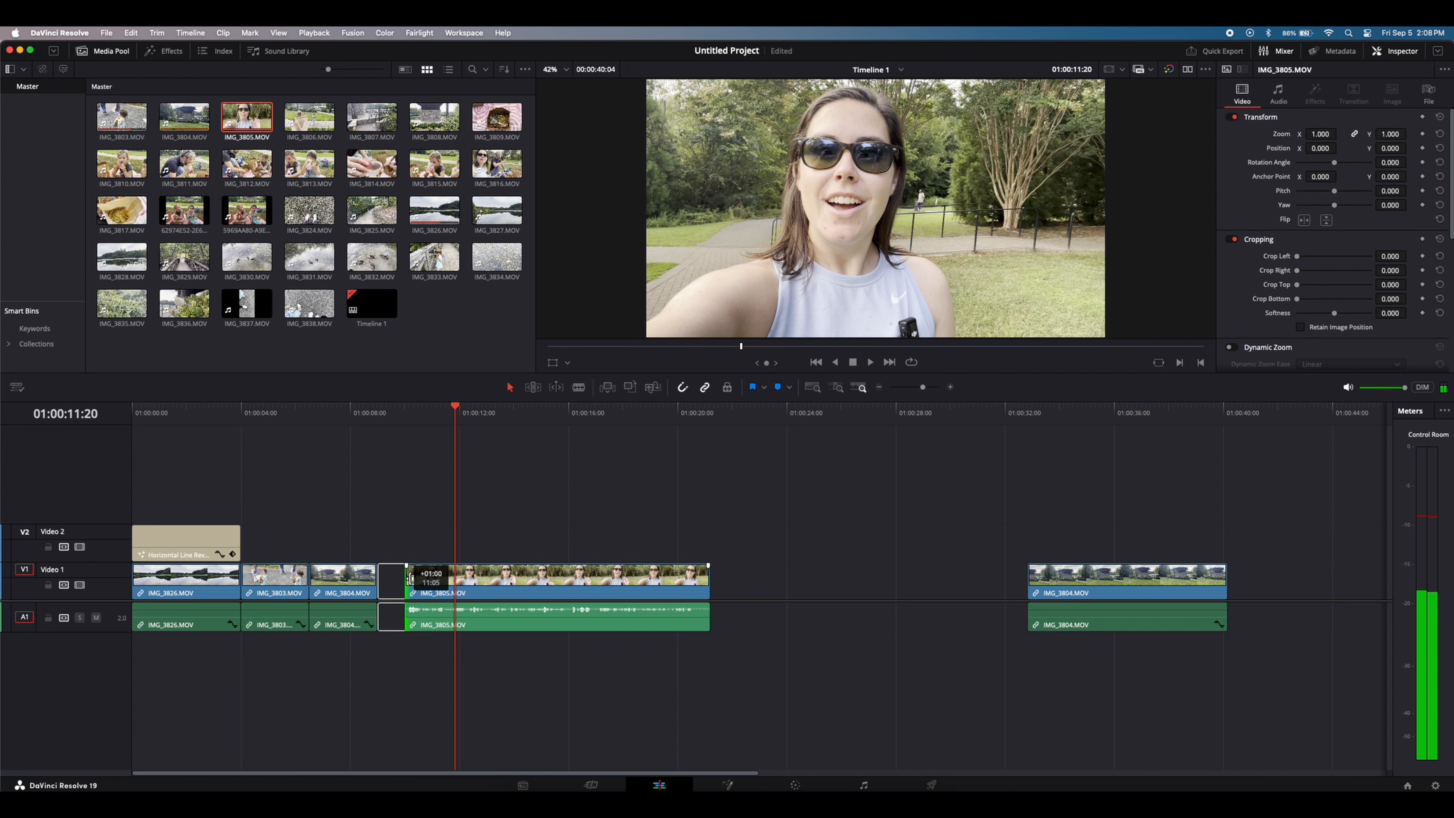
drag(409, 579, 410, 579)
Play IMG_3805.MOV from its trimmed start and delete the gap before it.
click(409, 417)
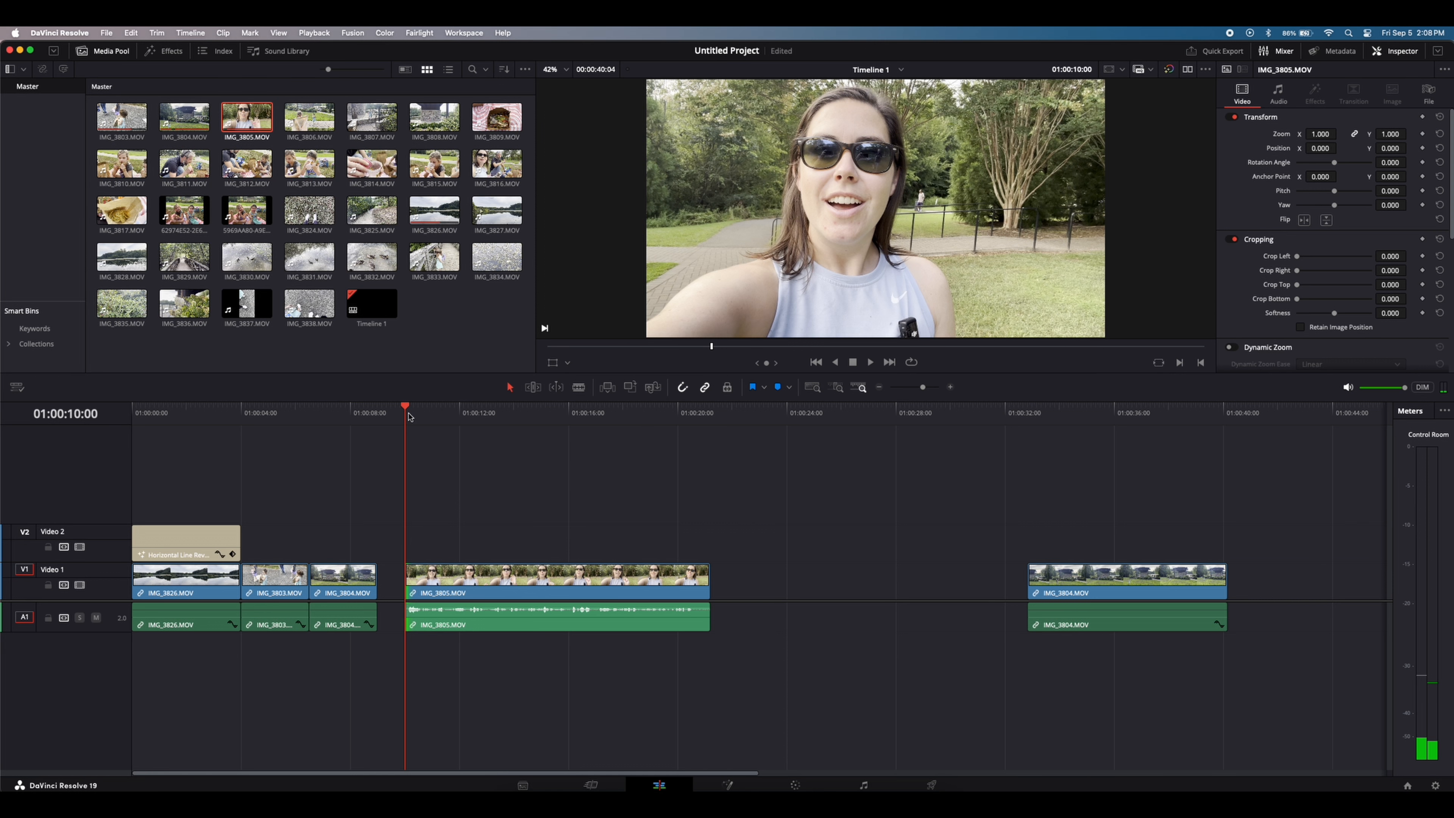
key(space)
key(space)
click(402, 587)
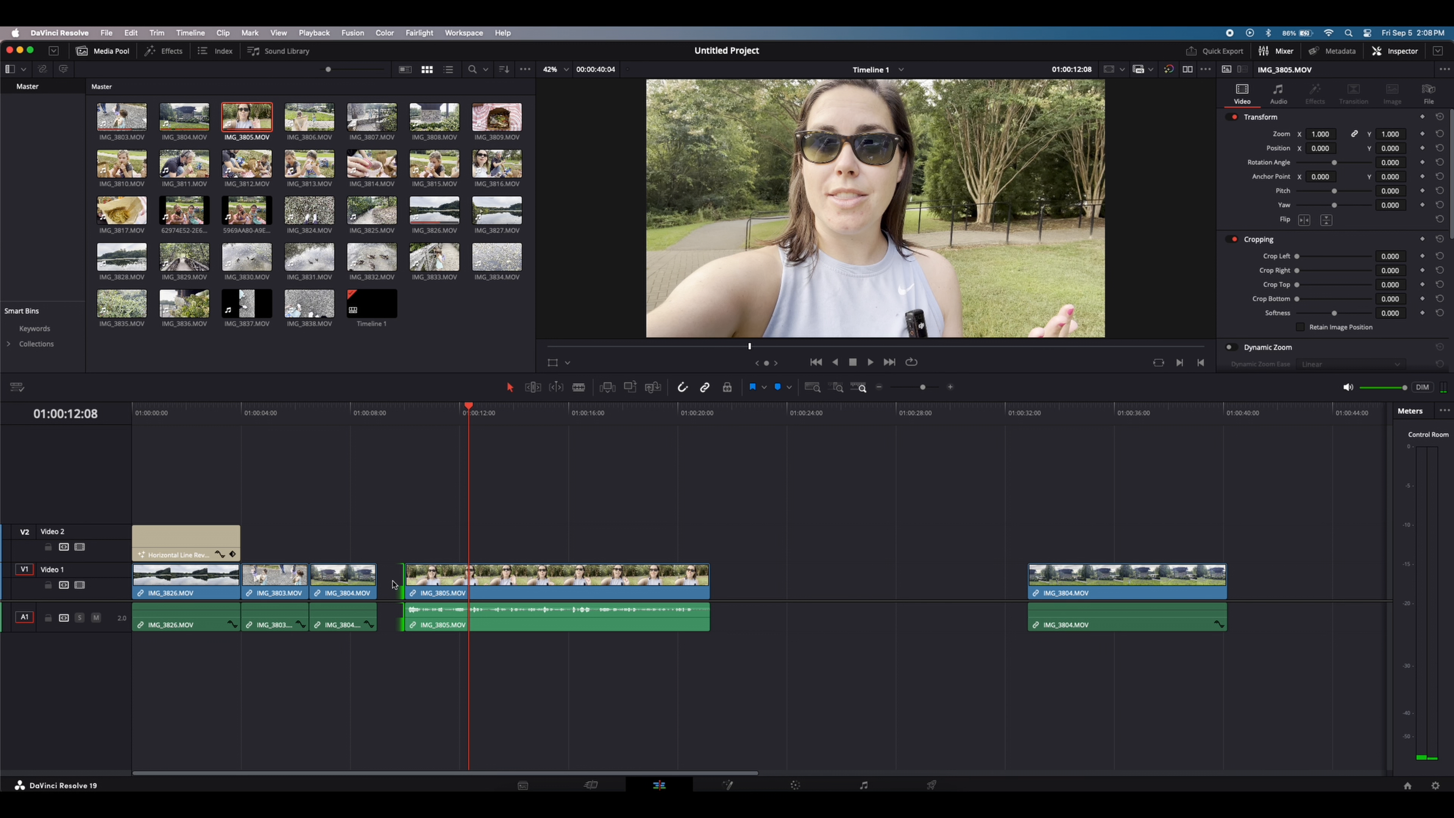
click(392, 585)
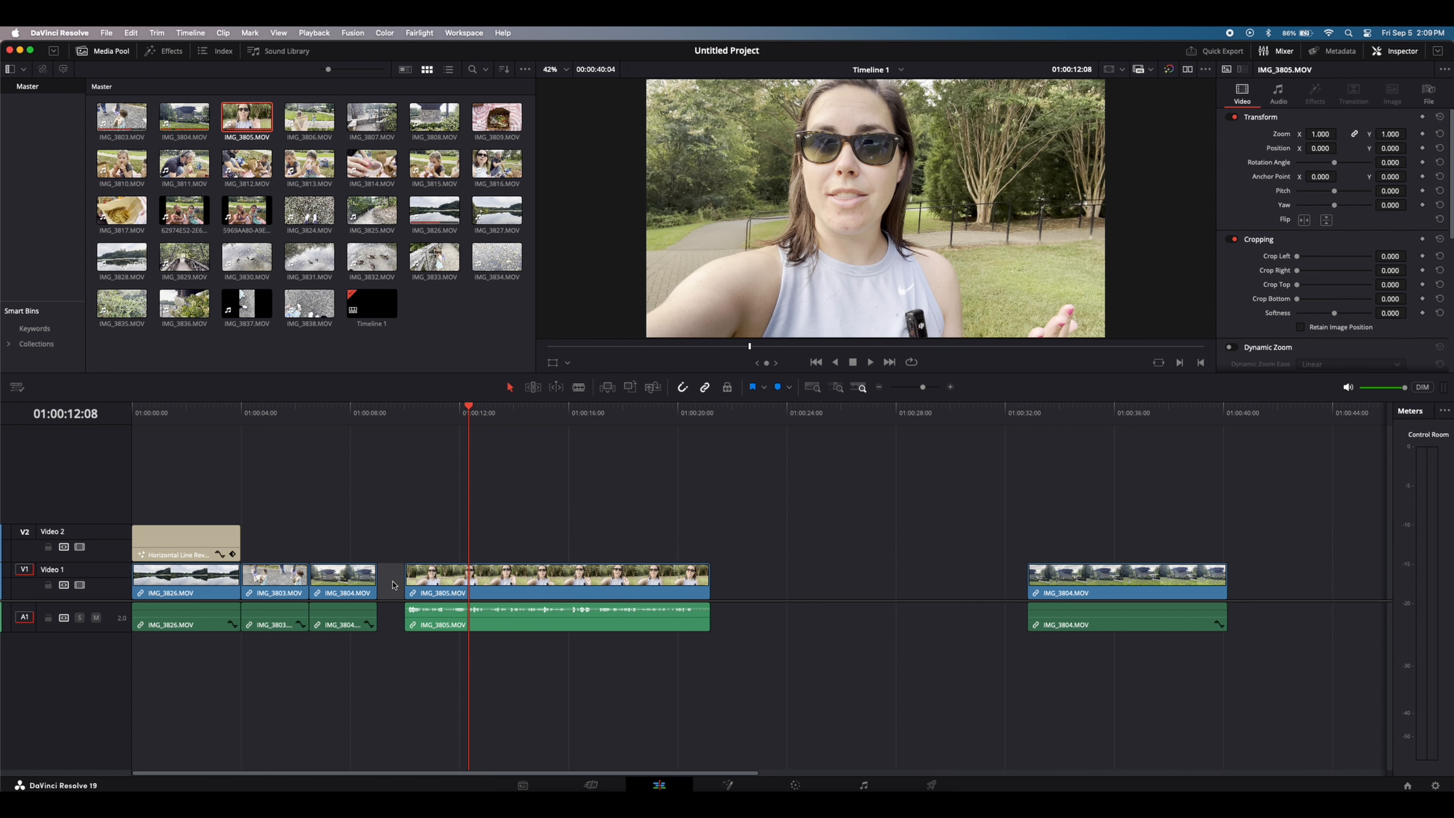
key(BackSpace)
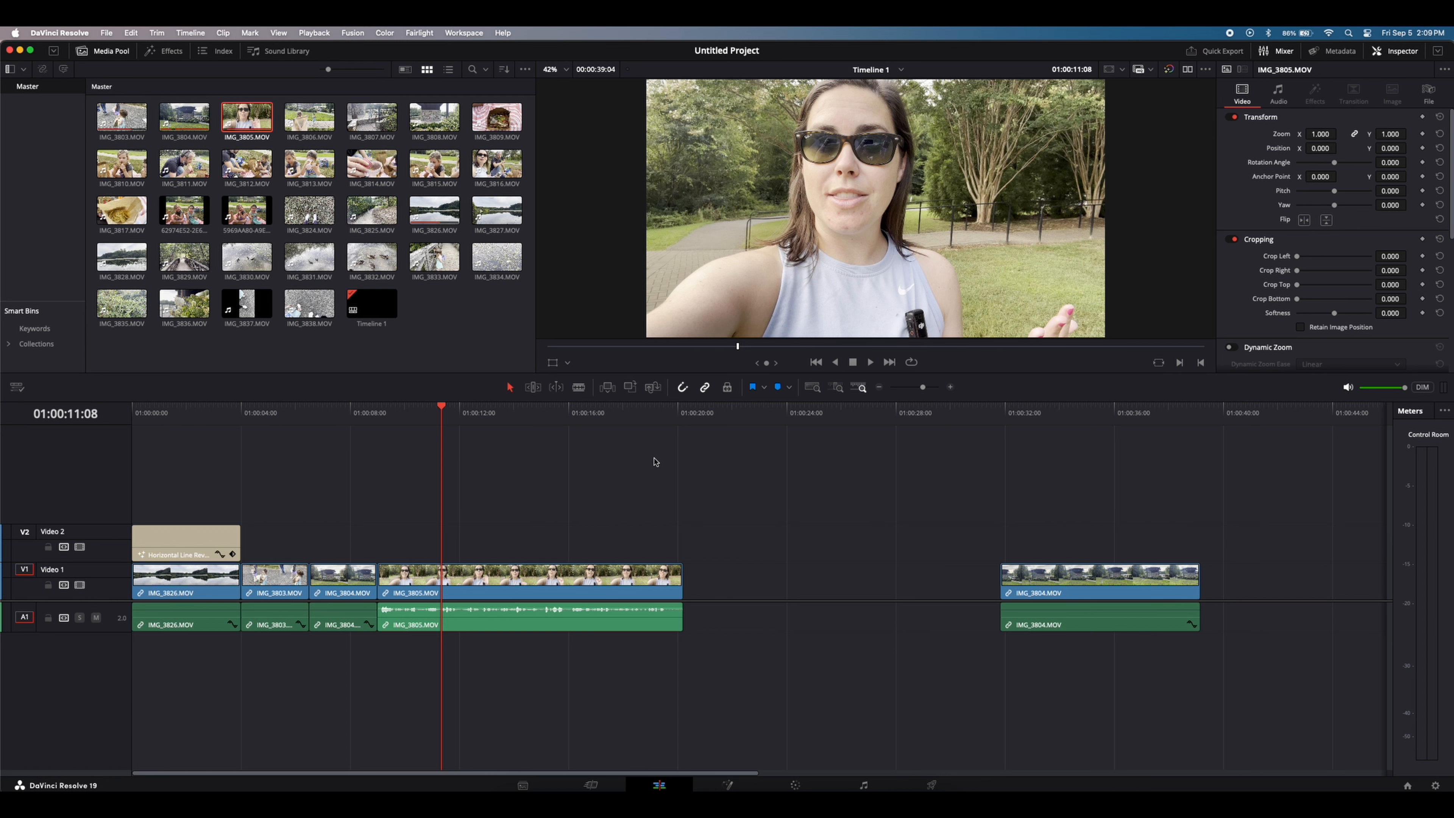
Play the last second of IMG_3805.MOV and trim its end to 01:00:19:19.
click(654, 417)
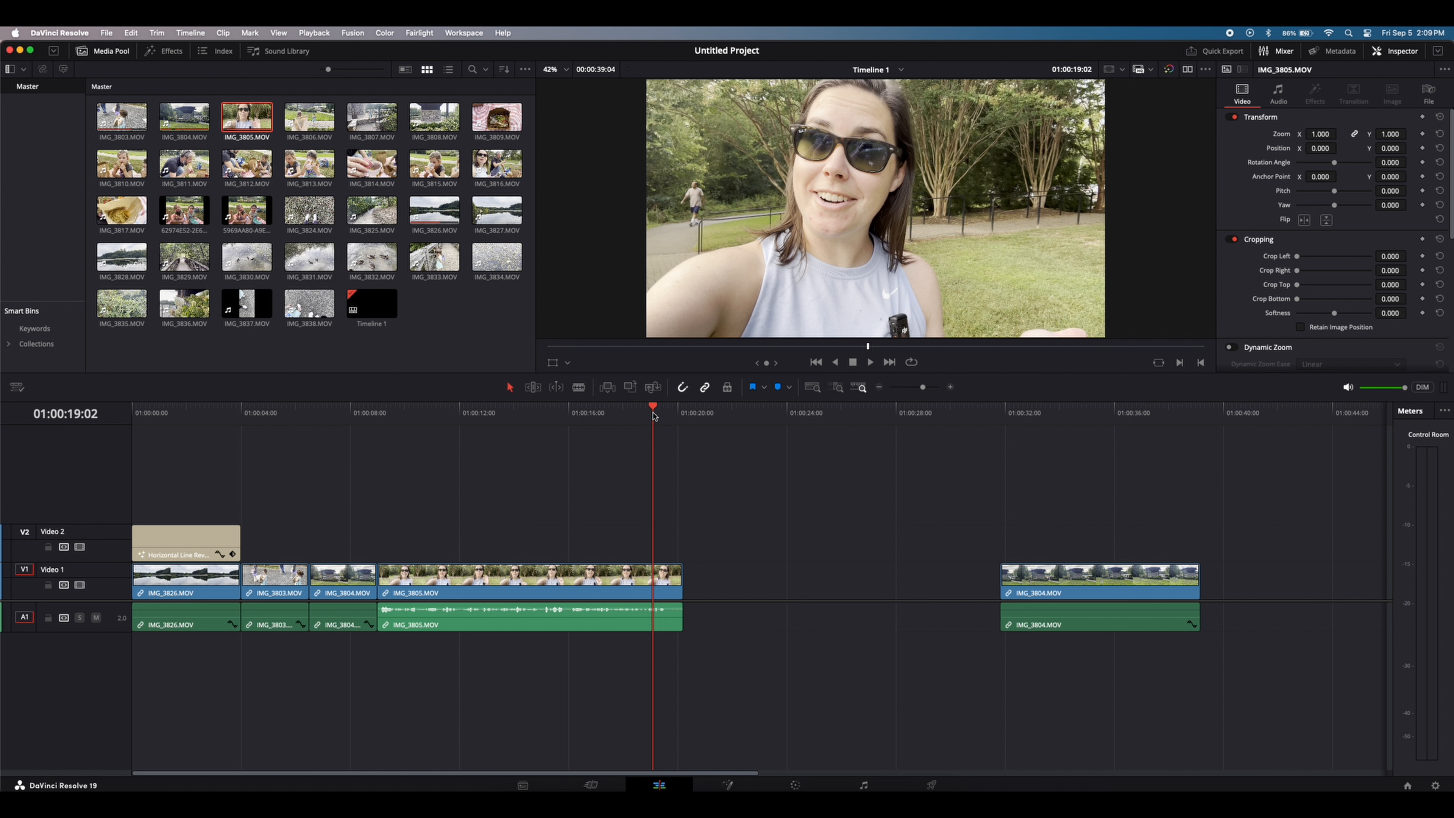
key(space)
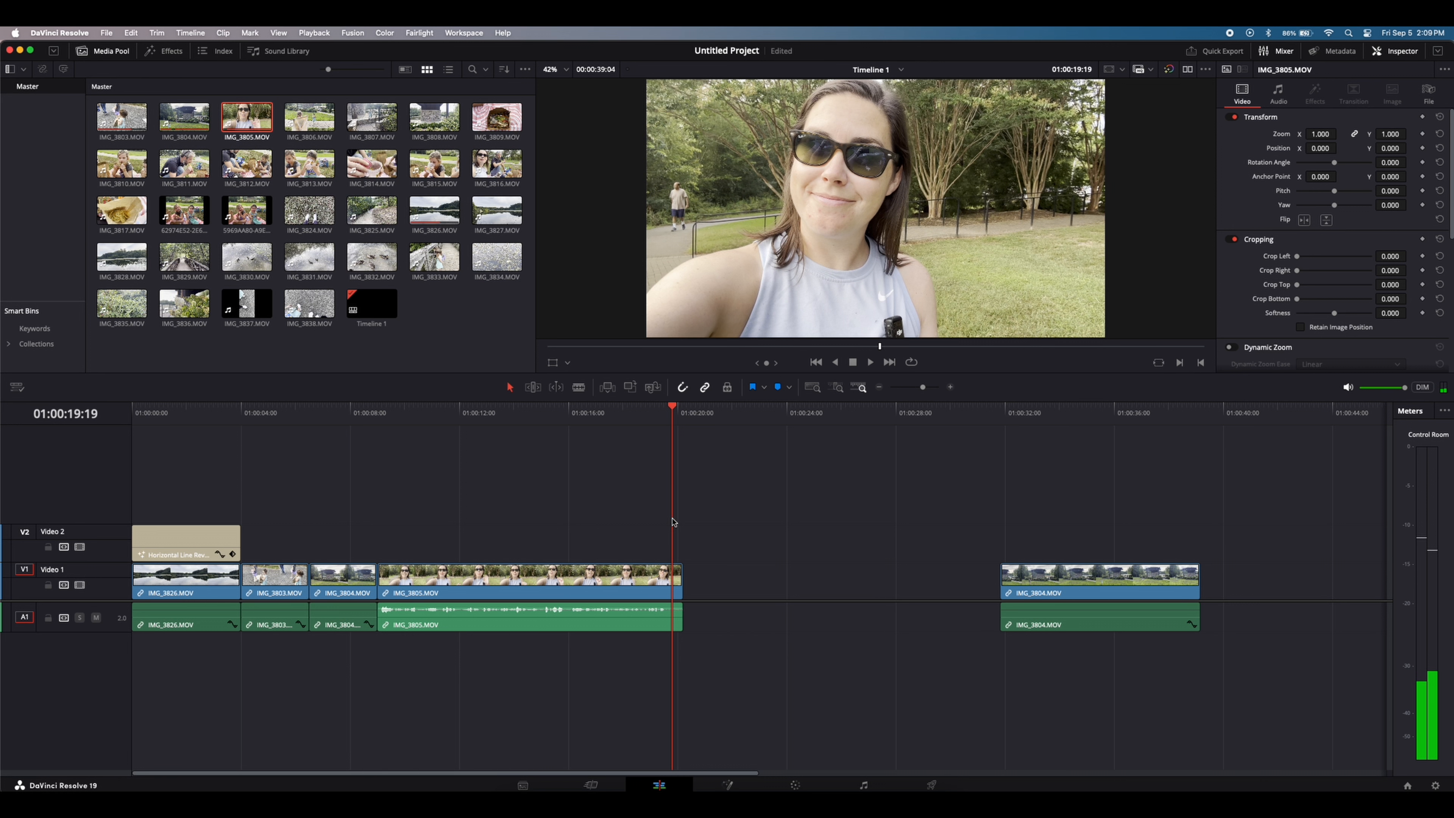
drag(684, 580, 673, 581)
scroll(965, 490, right, 5)
scroll(965, 491, right, 5)
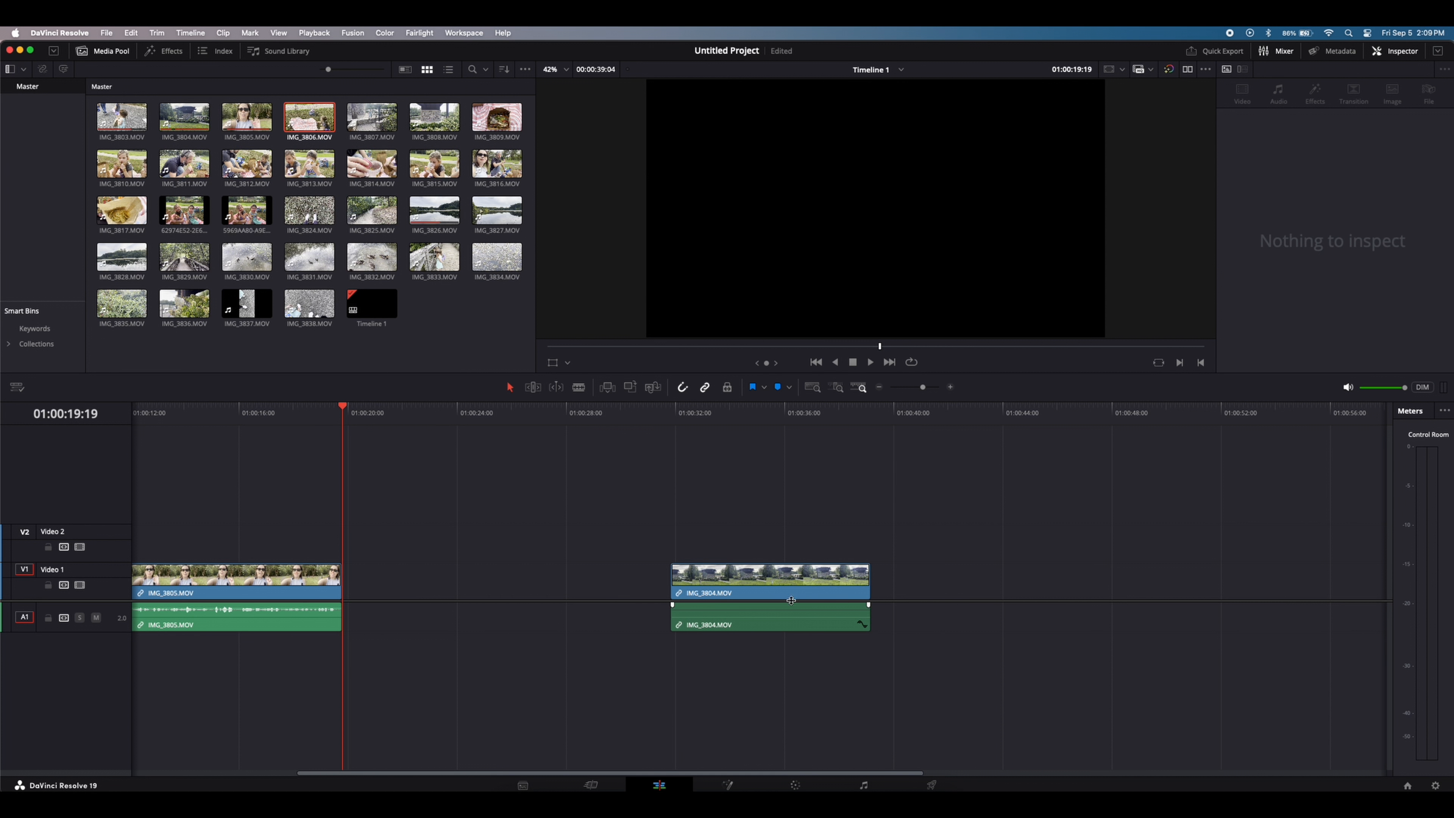
Move the remaining IMG_3804.MOV segment farther along Video 1 and place IMG_3806.MOV directly after IMG_3805.MOV.
click(752, 580)
drag(752, 580, 1257, 580)
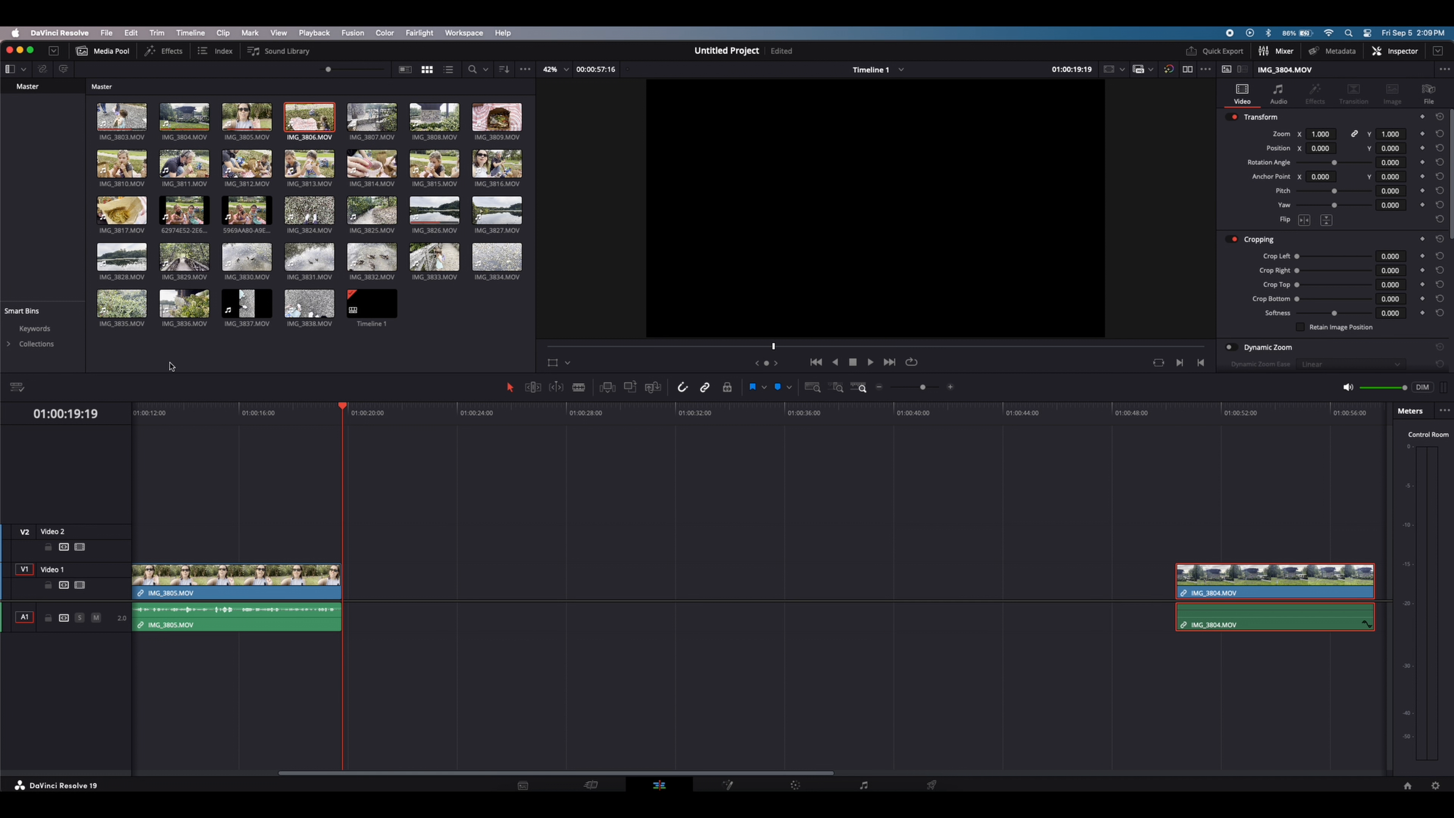
drag(323, 123, 344, 587)
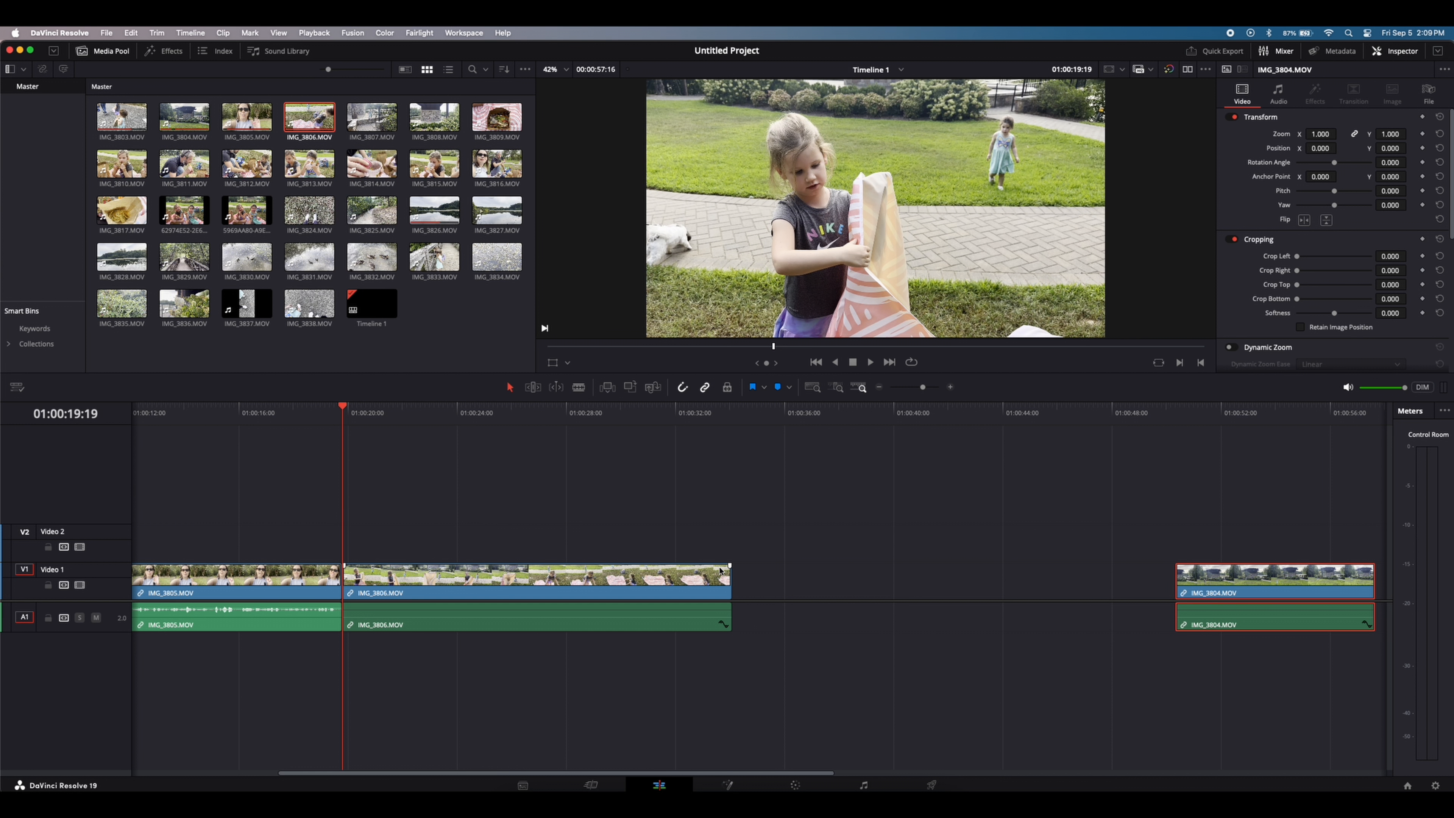
drag(724, 576, 725, 577)
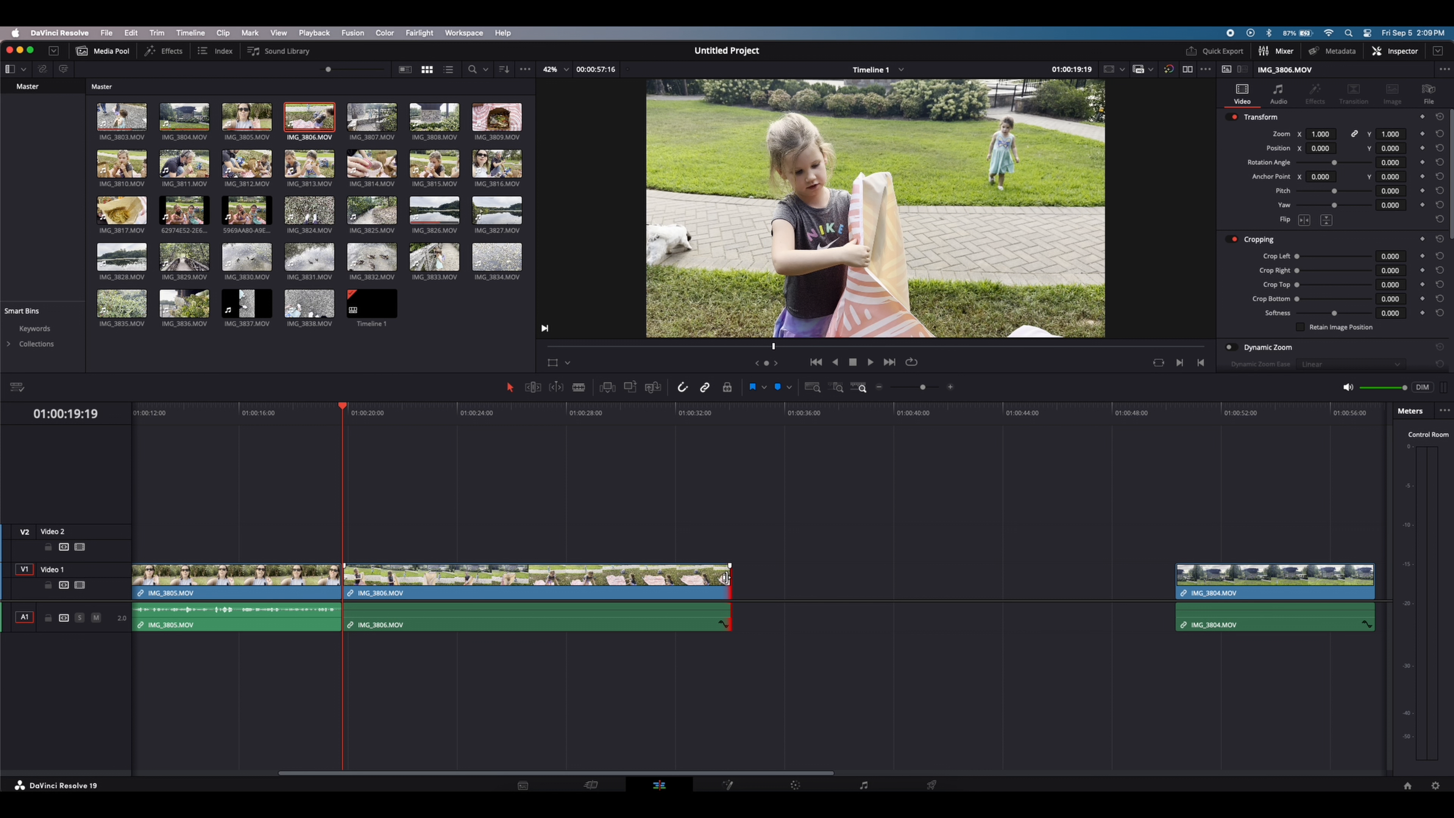
Play IMG_3806.MOV until the blanket is held up and split the clip at 01:00:23:06.
key(space)
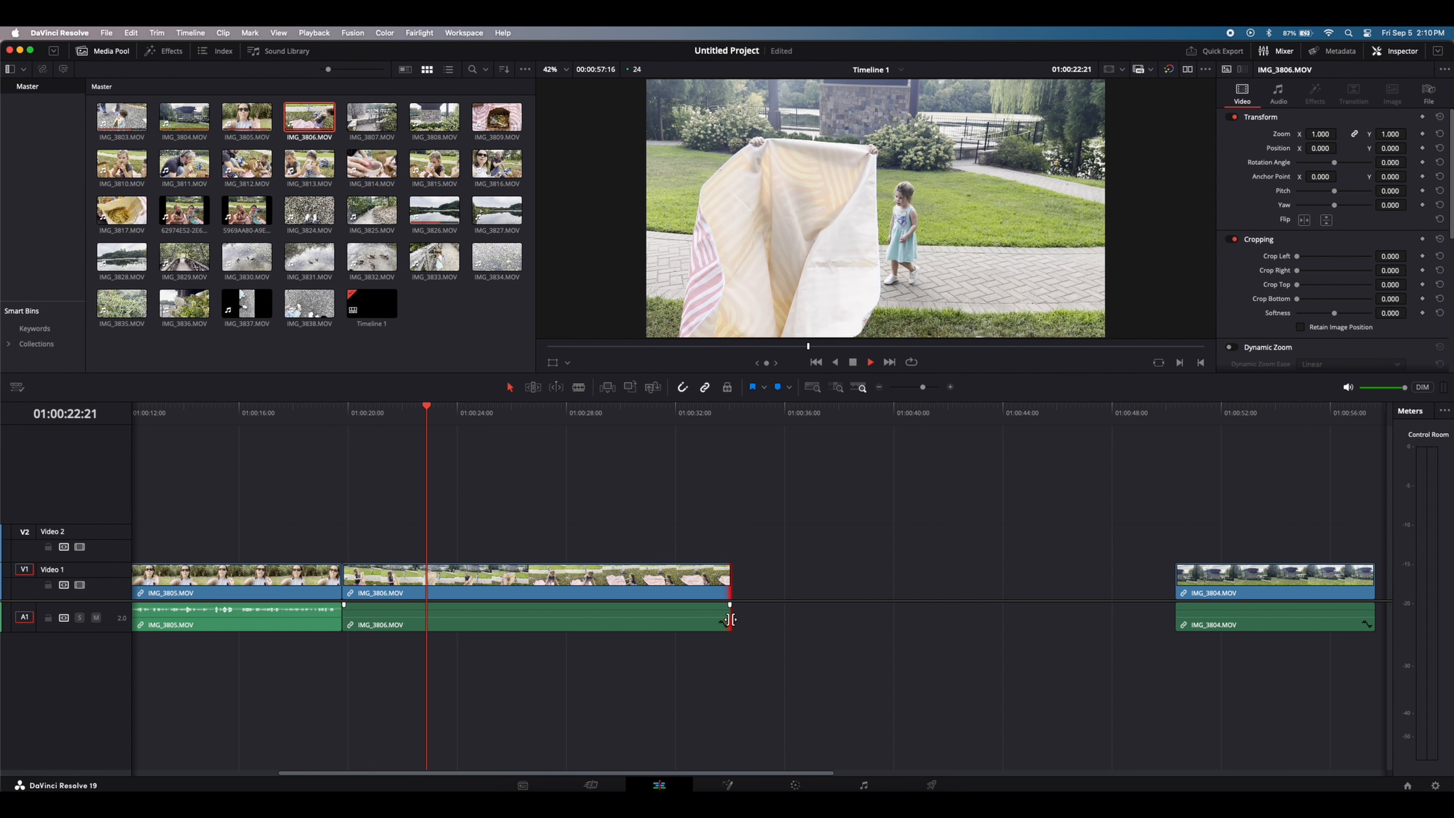
key(space)
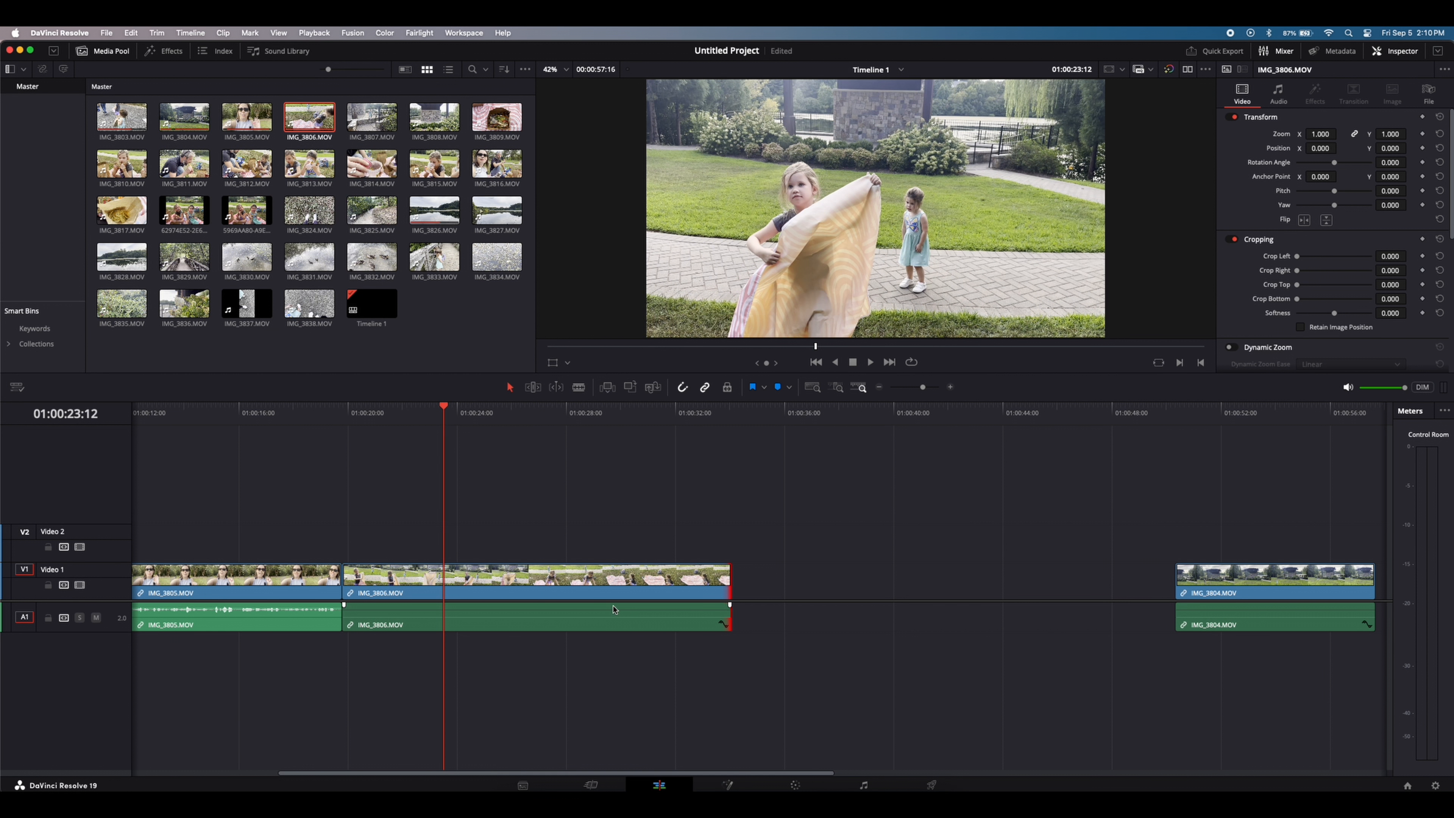
key(Left)
key(Left)
key(Left)
key(Left)
key(Left)
key(Left)
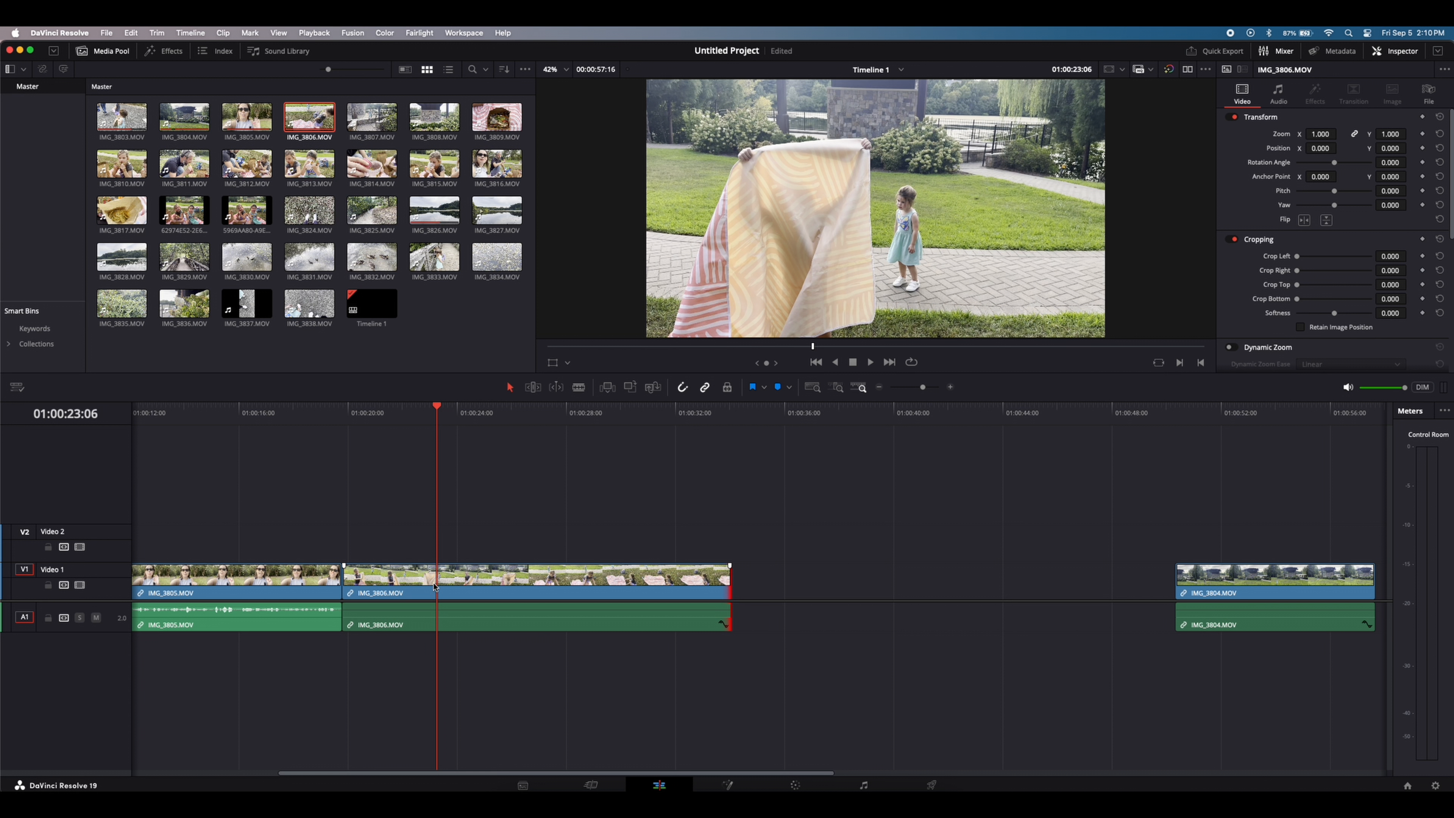
key(b)
click(436, 584)
key(a)
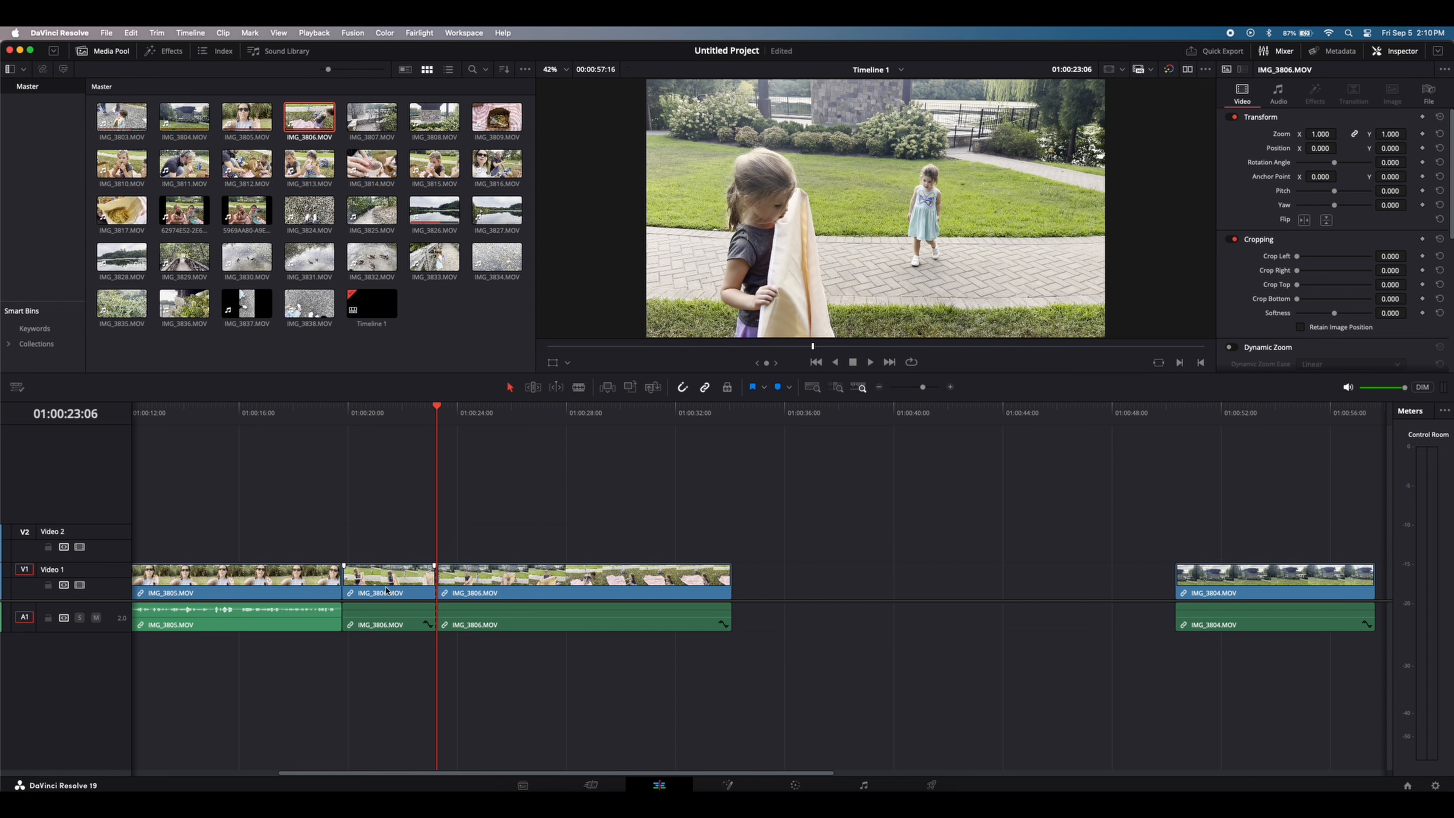
Trim the start of both IMG_3806.MOV segments, taking 02:09 off the second, and play the second segment to 01:00:28:02.
drag(345, 584, 507, 579)
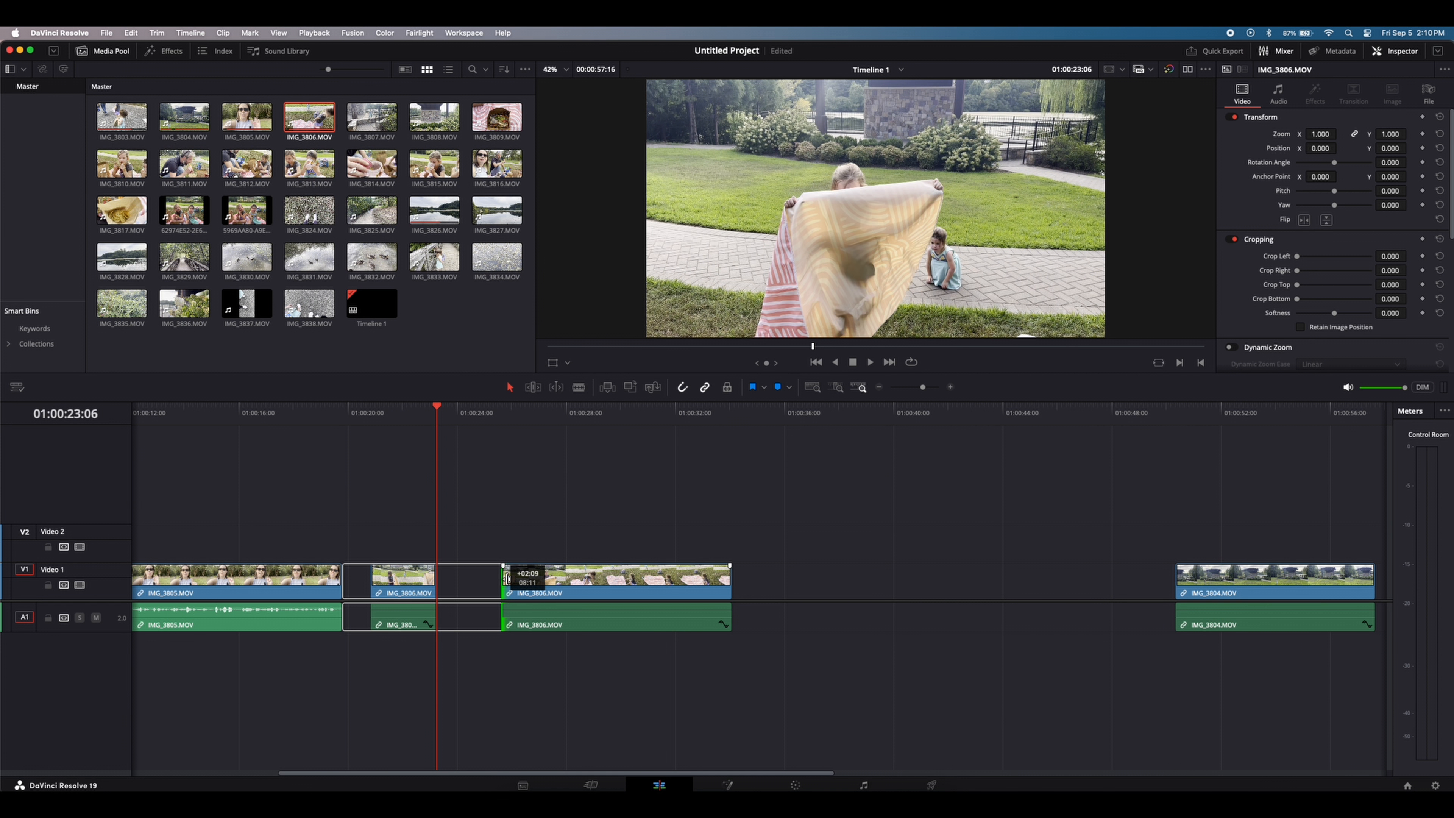
click(513, 469)
click(514, 412)
key(space)
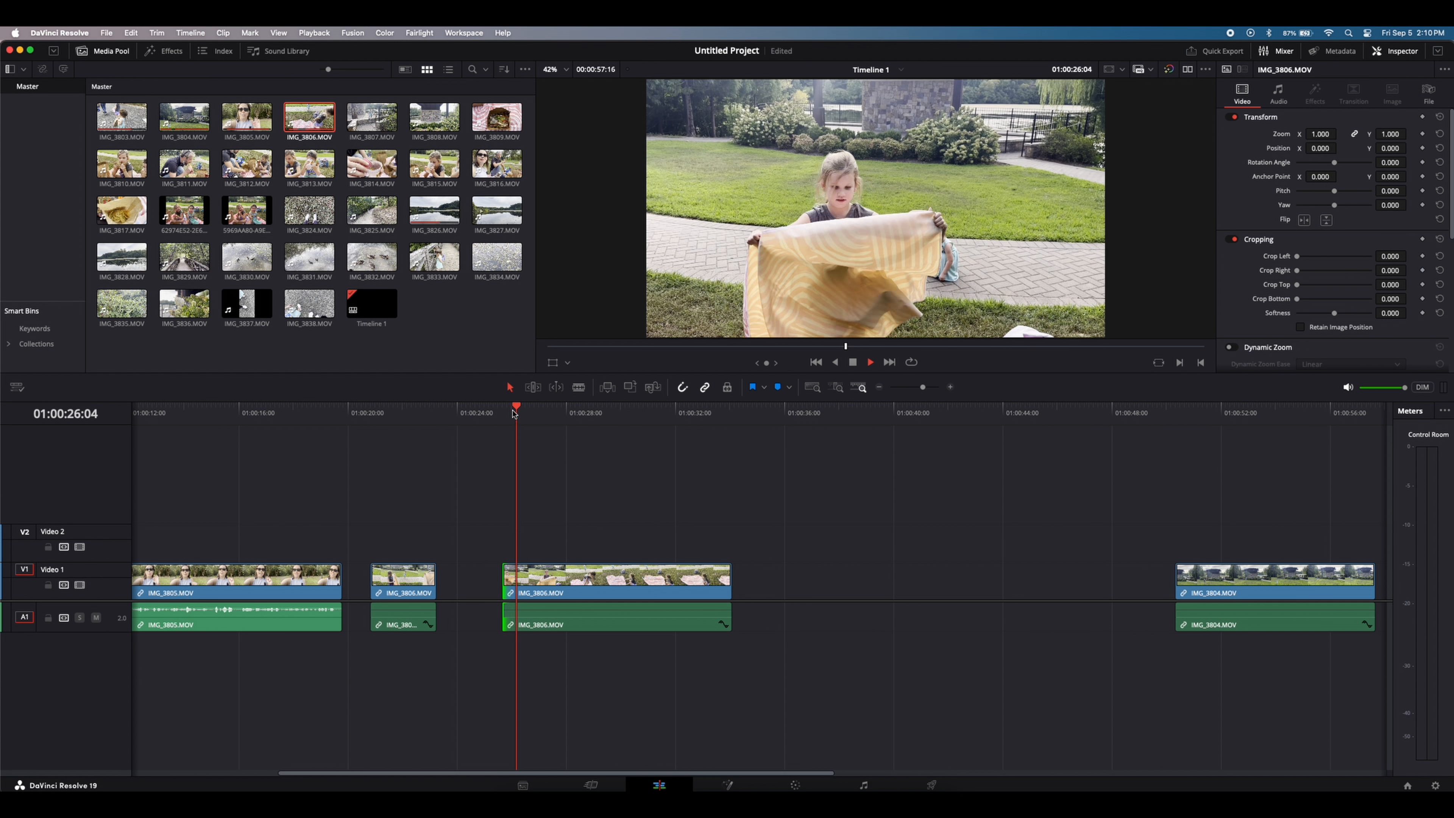
key(space)
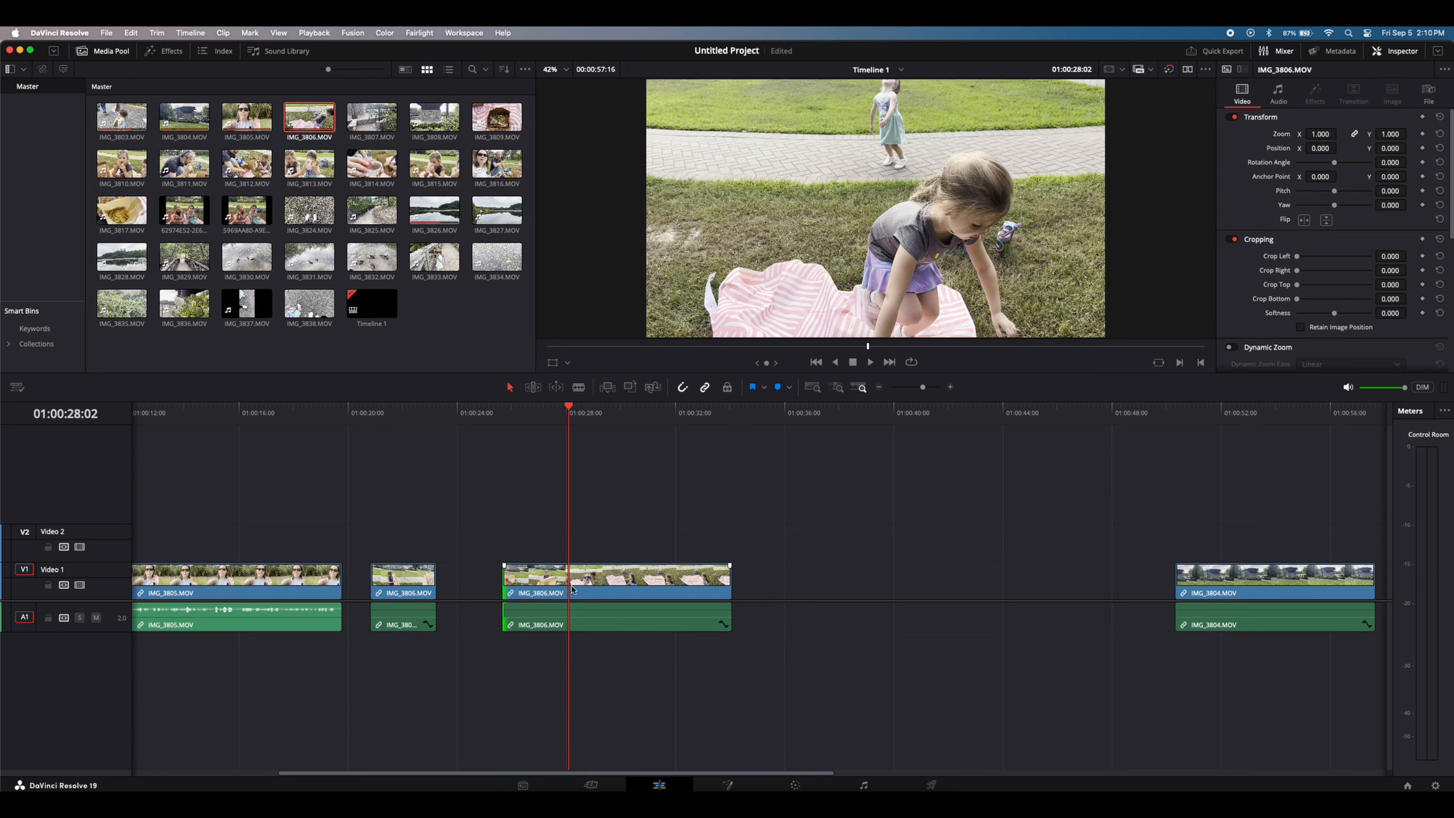
Split IMG_3806.MOV at 01:00:28:02 and about two seconds further on, and delete the piece between the cuts.
click(577, 585)
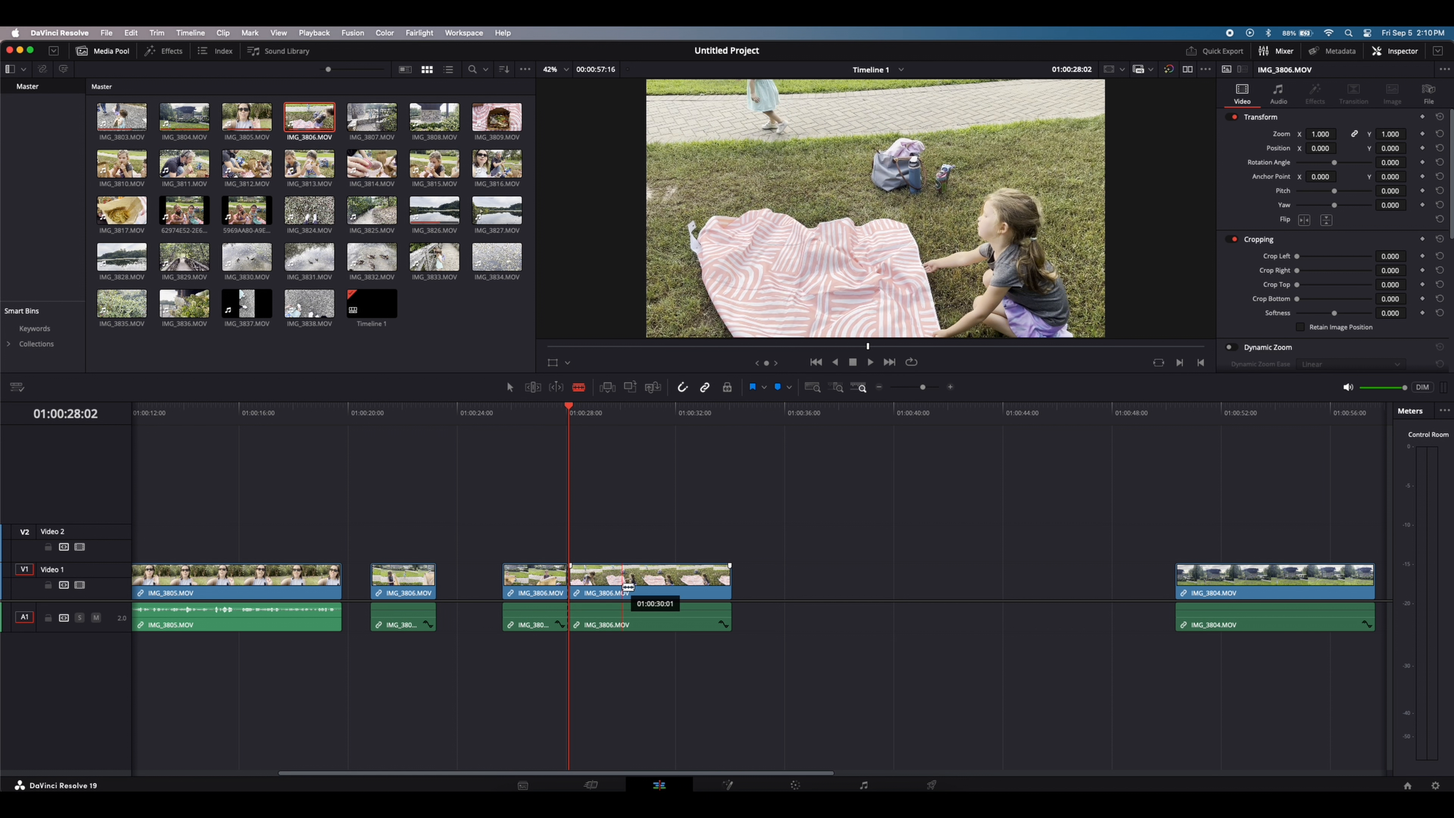
click(625, 584)
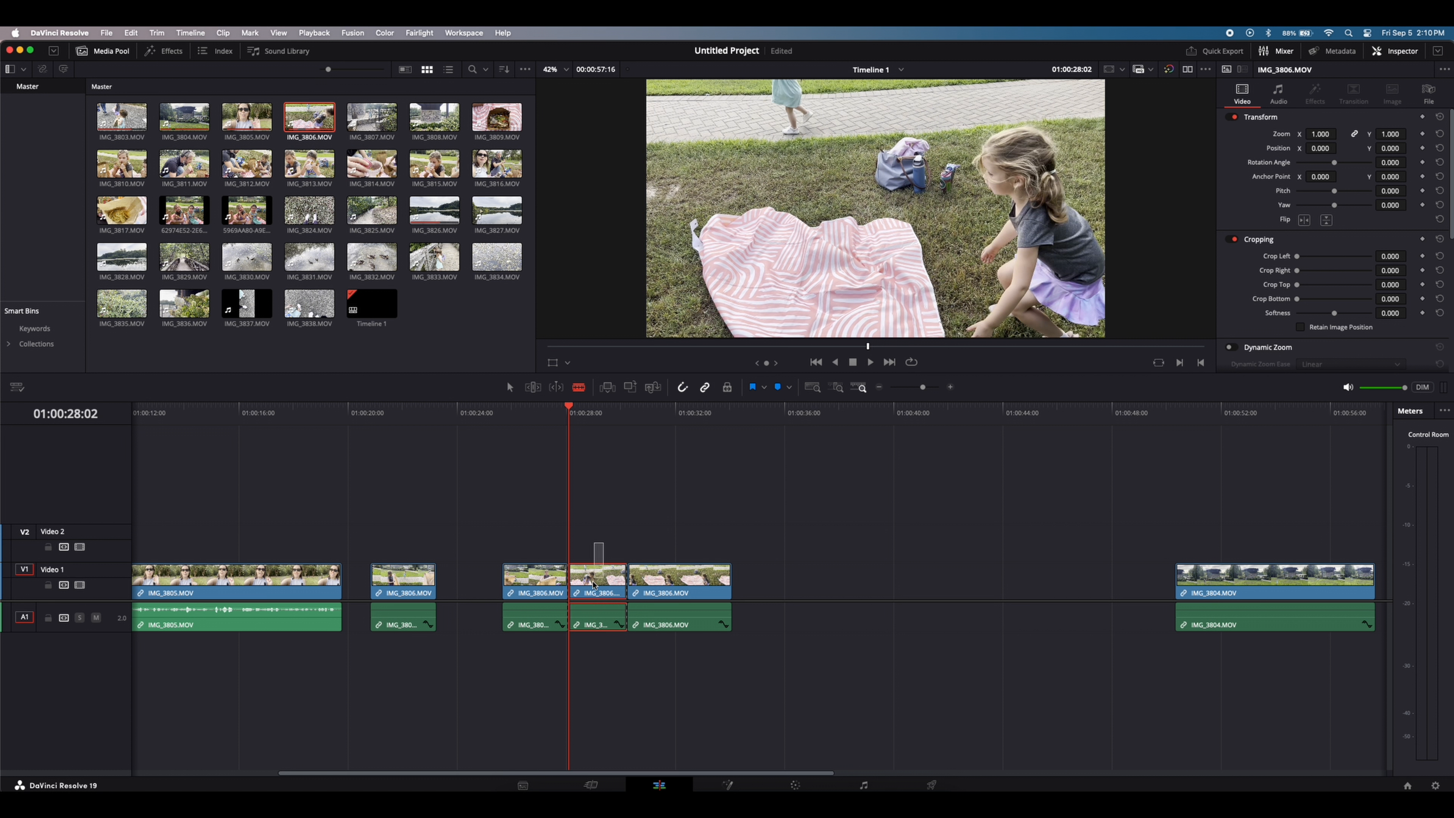
key(BackSpace)
Delete the two gaps between the three remaining IMG_3806.MOV segments.
click(599, 581)
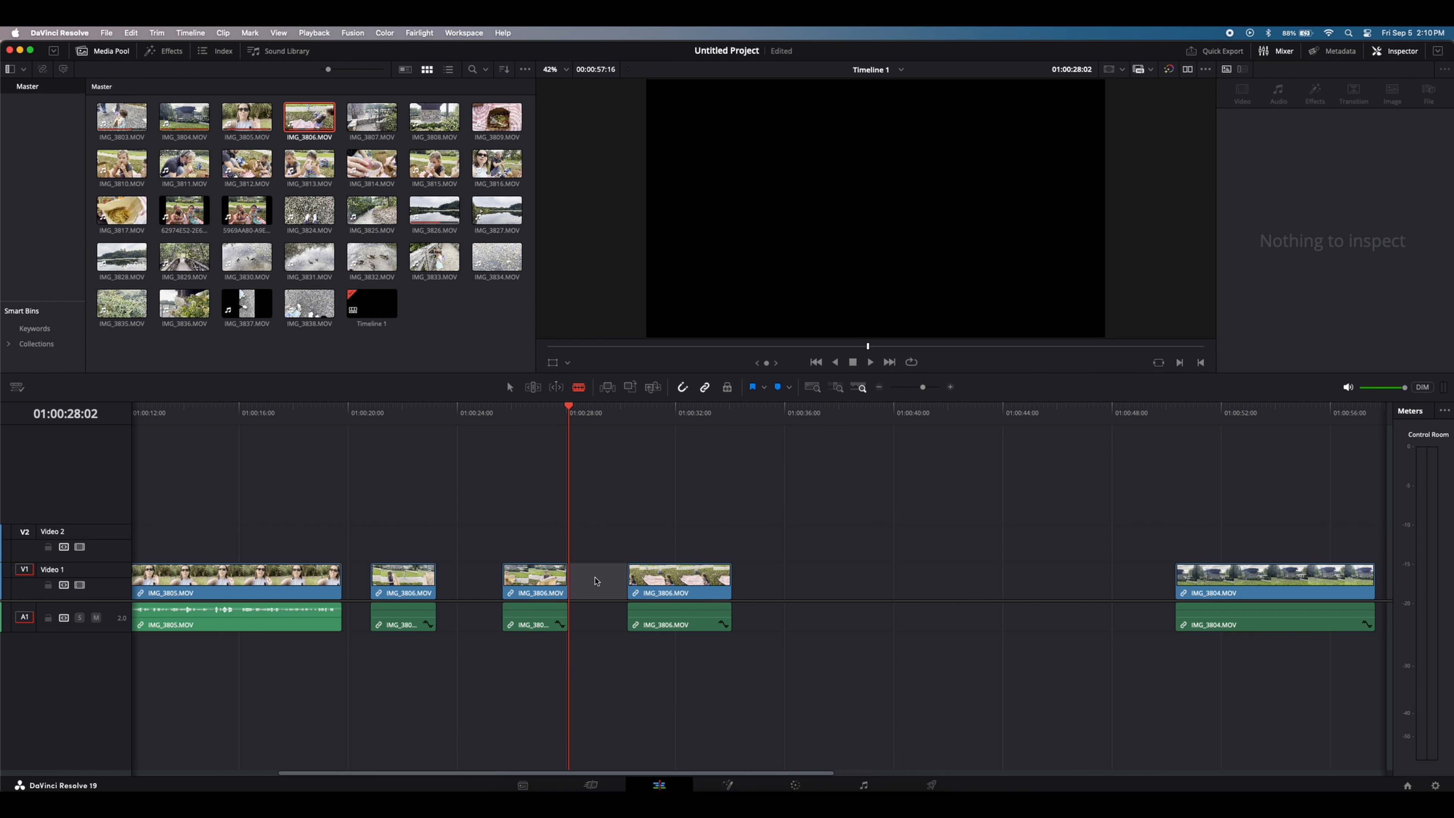
key(BackSpace)
click(490, 582)
key(BackSpace)
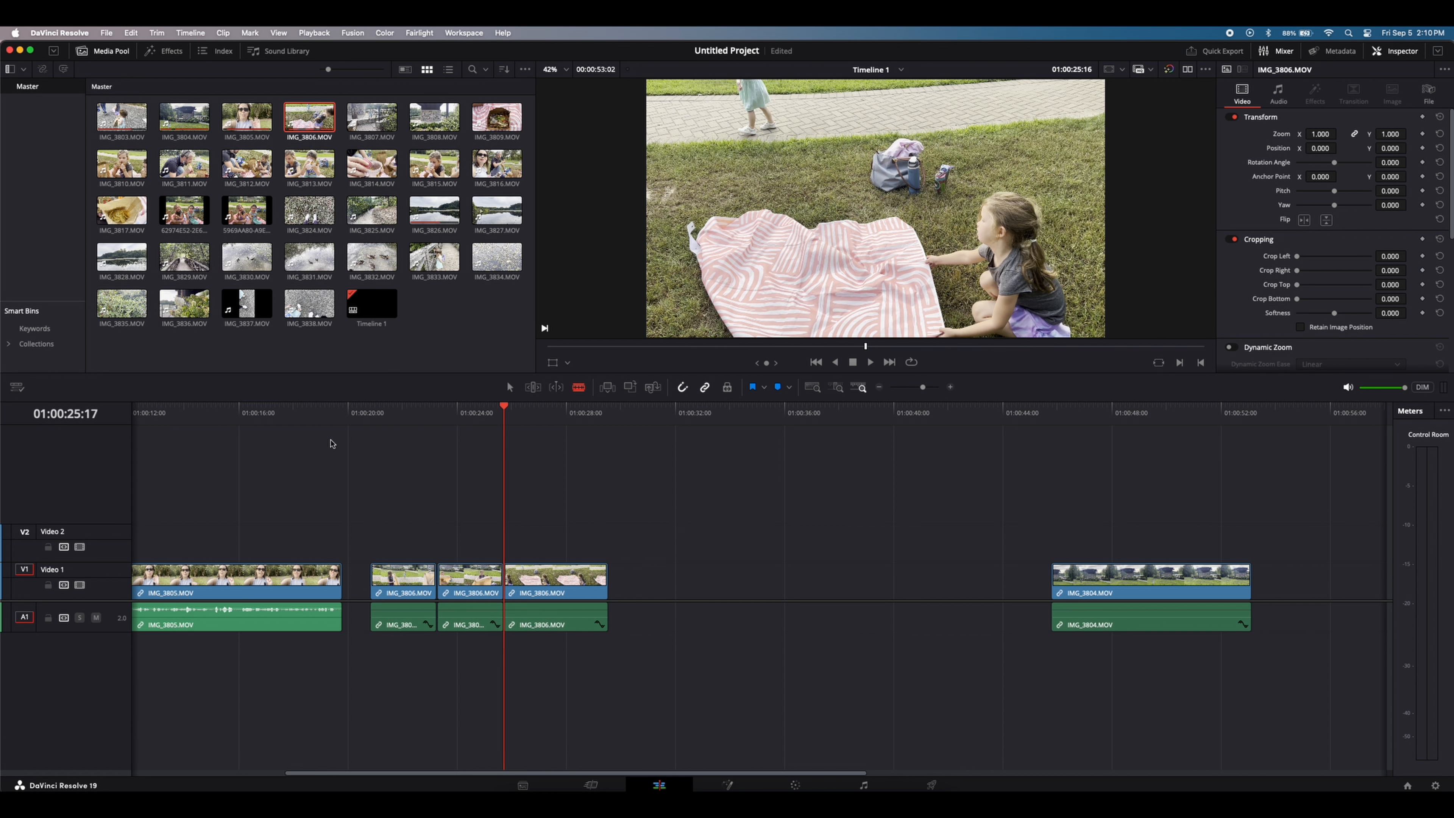
Play the IMG_3806.MOV segments, shorten the end of the last one, and close the gap after IMG_3805.MOV.
click(371, 411)
key(space)
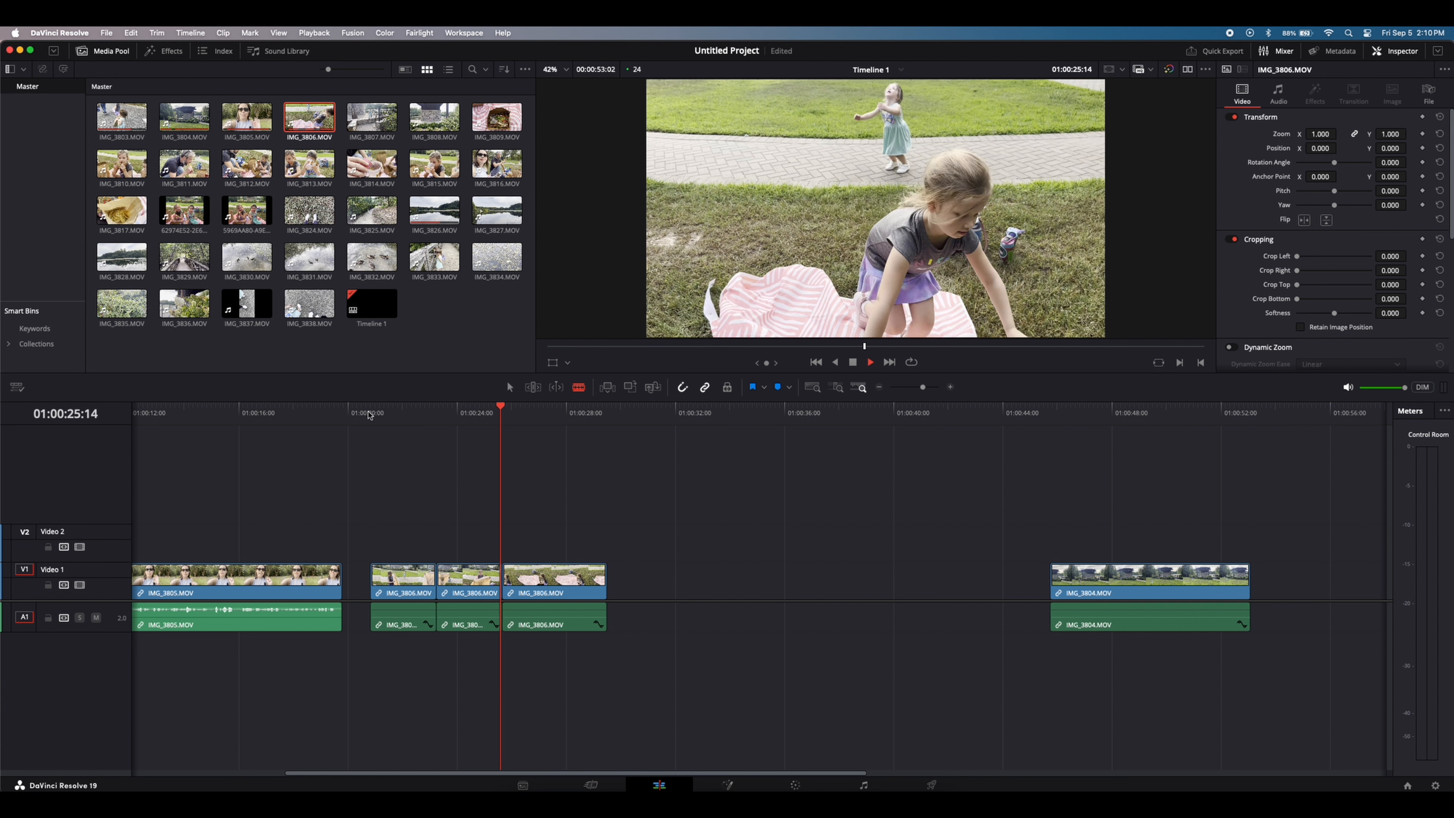
key(space)
key(a)
drag(605, 594, 557, 593)
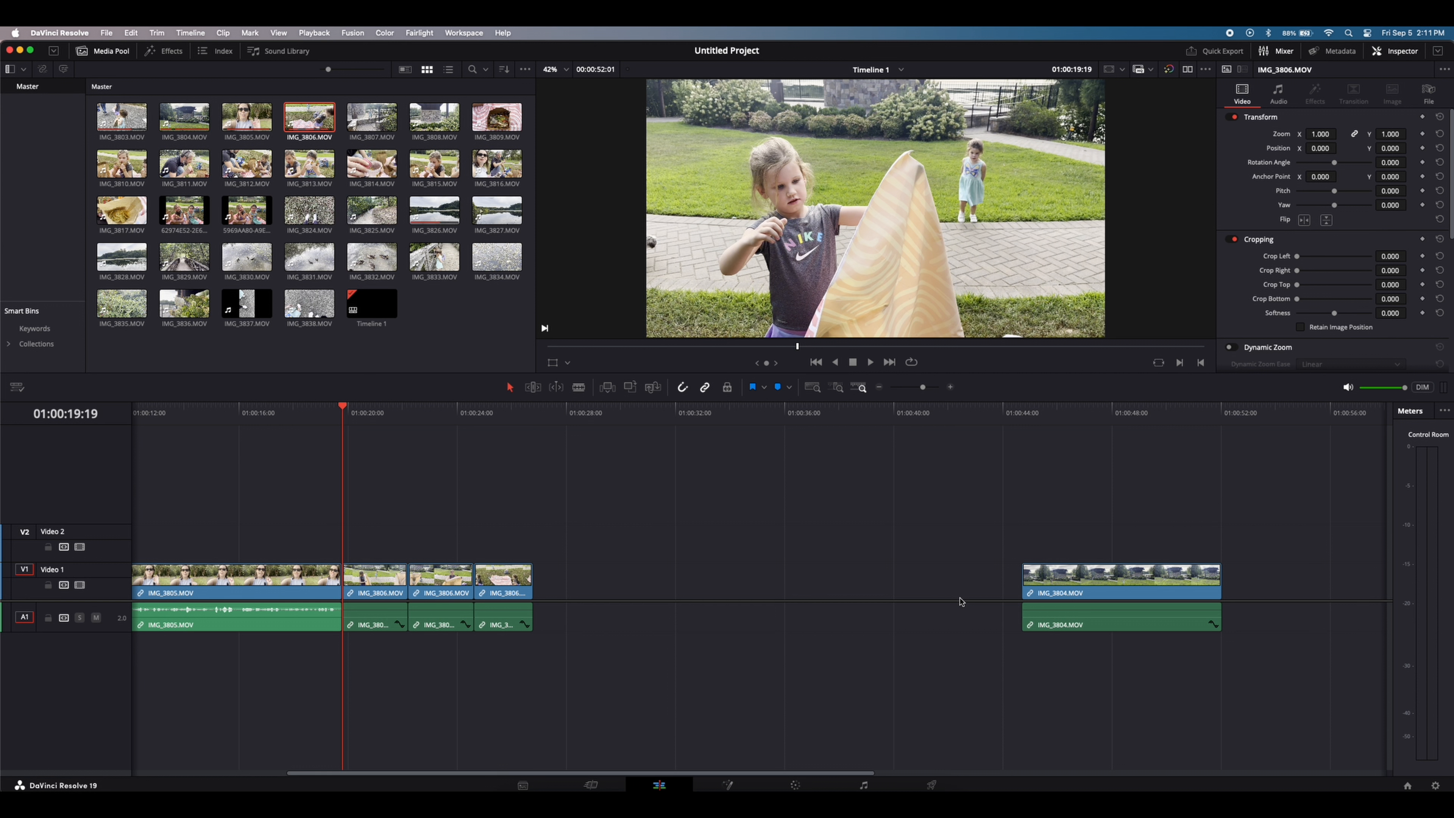
Move the IMG_3804.MOV segment directly after the last IMG_3806.MOV segment and play across the cut to 01:00:30:17.
drag(1085, 584, 596, 601)
click(490, 414)
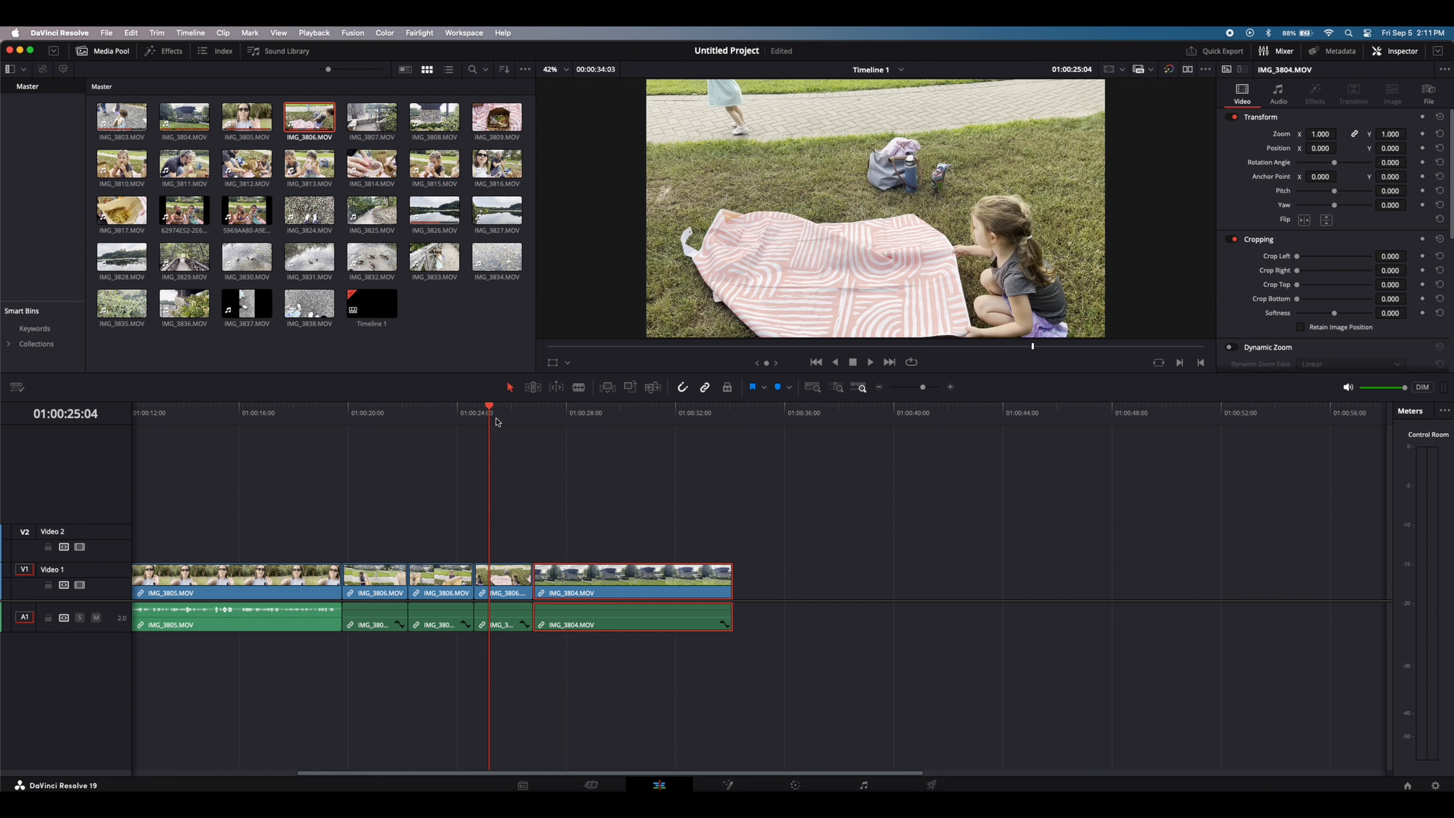
key(space)
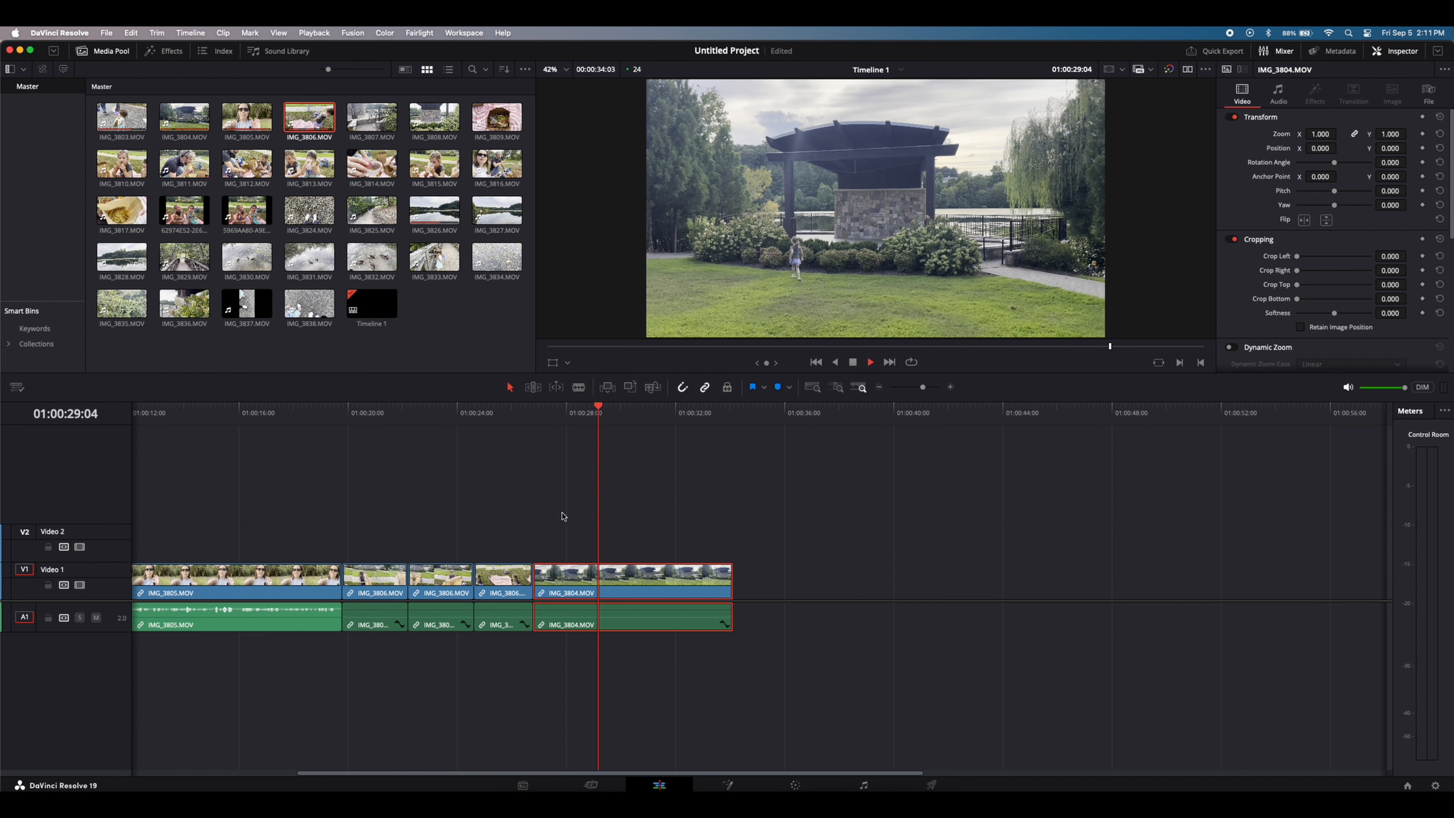
key(space)
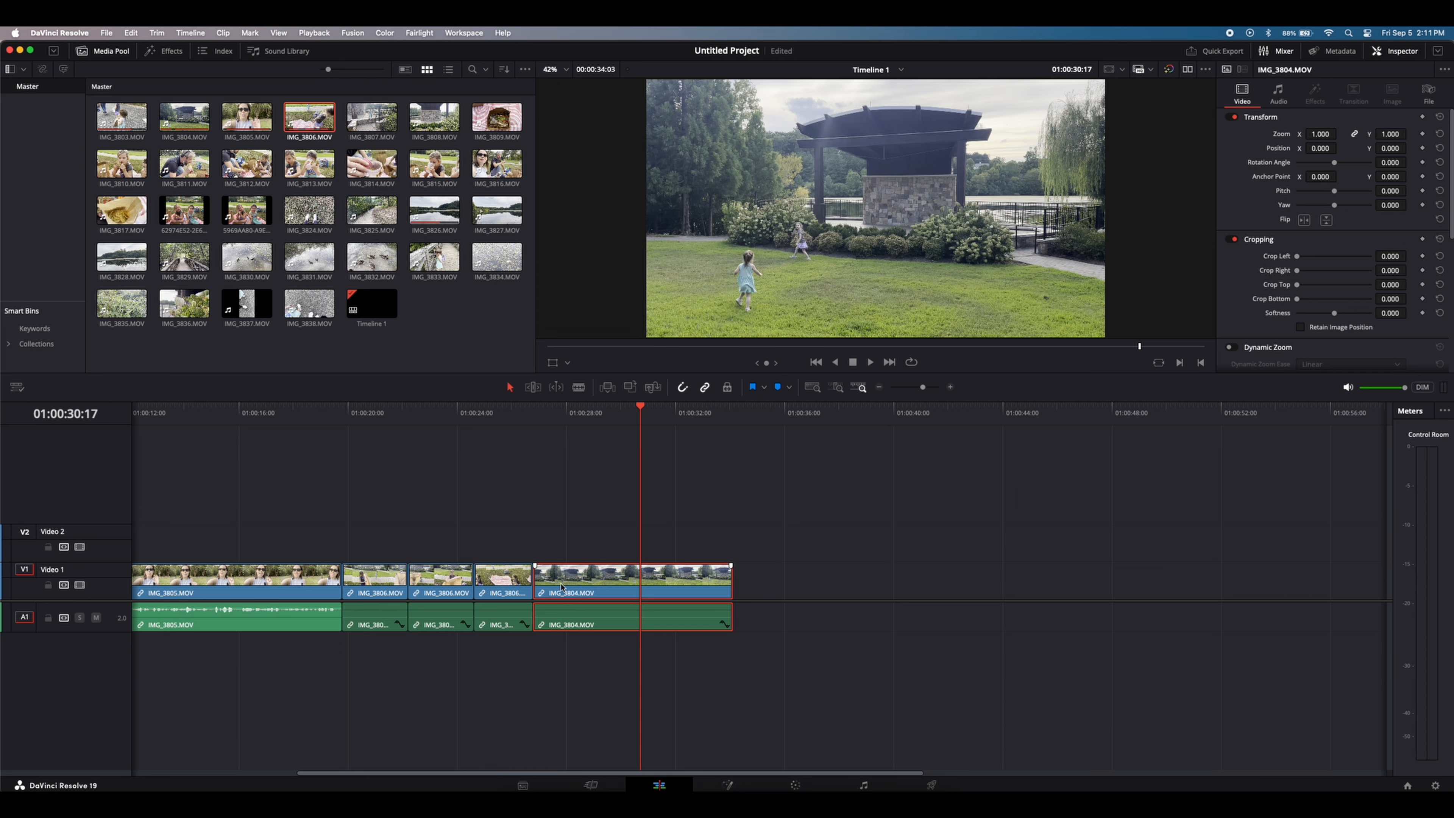
Trim the start of the IMG_3804.MOV segment, play across the cut, and trim its end to 01:00:29:03.
drag(539, 582, 596, 594)
click(513, 412)
key(space)
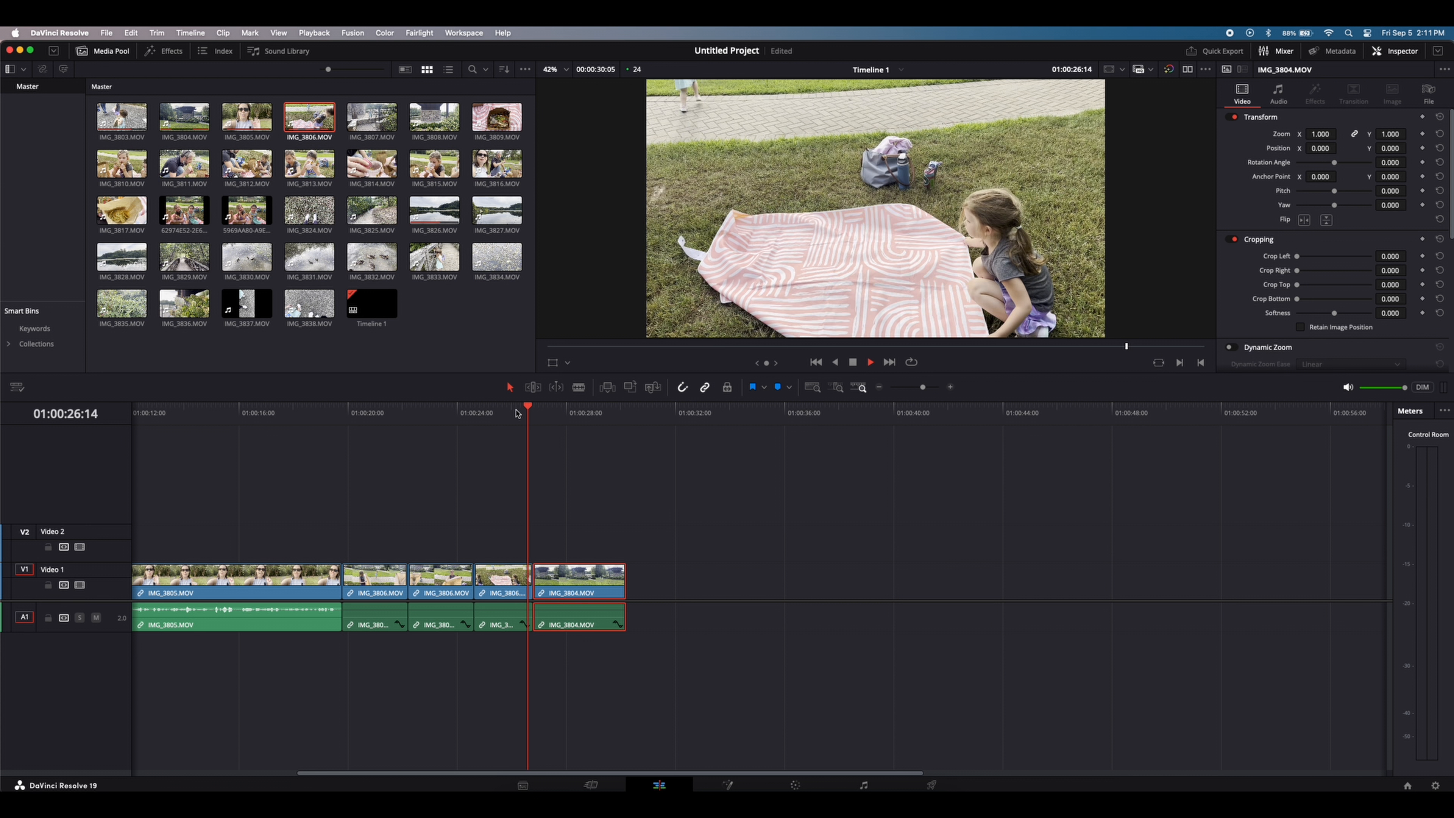
key(space)
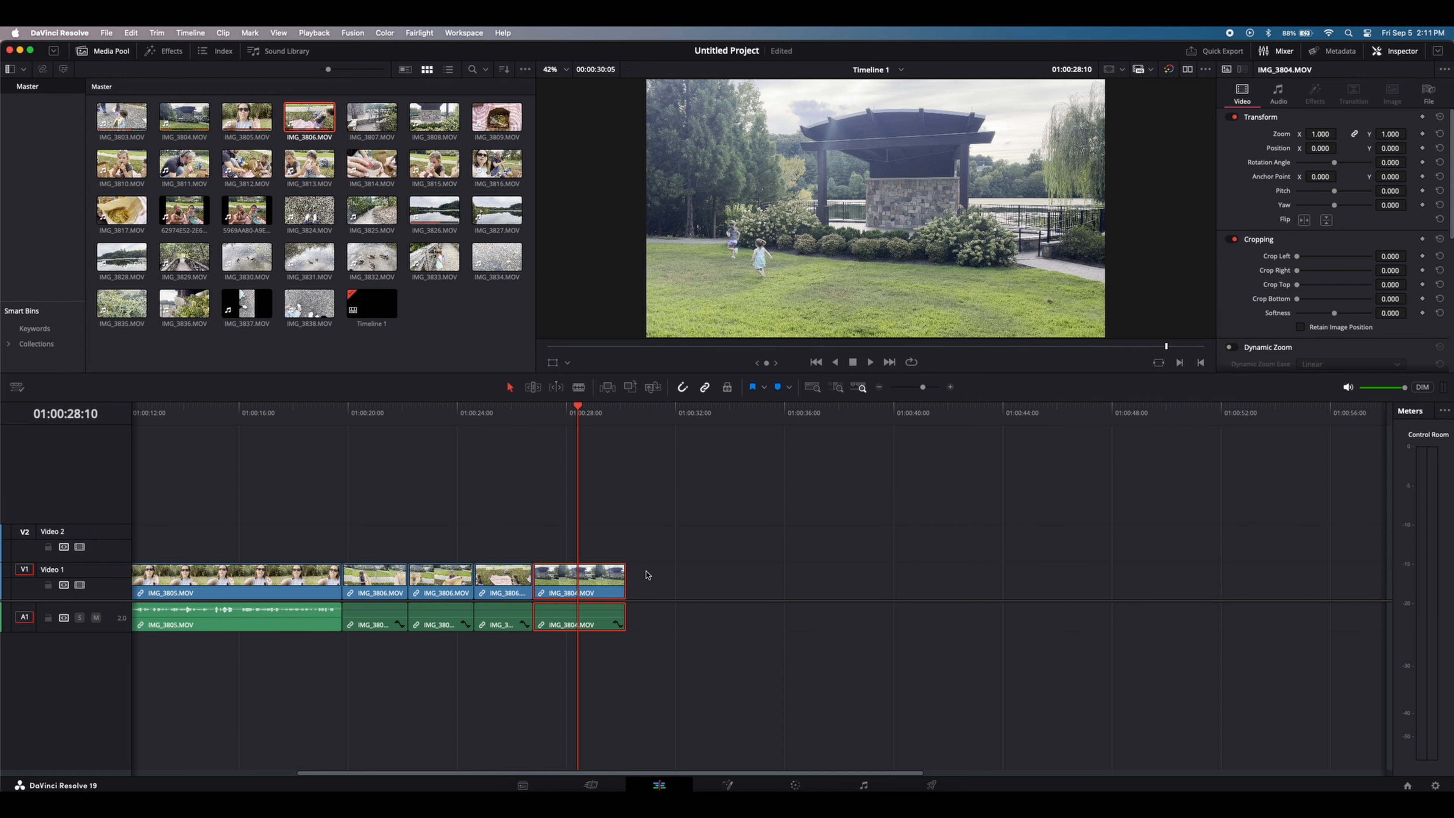
drag(626, 590, 590, 593)
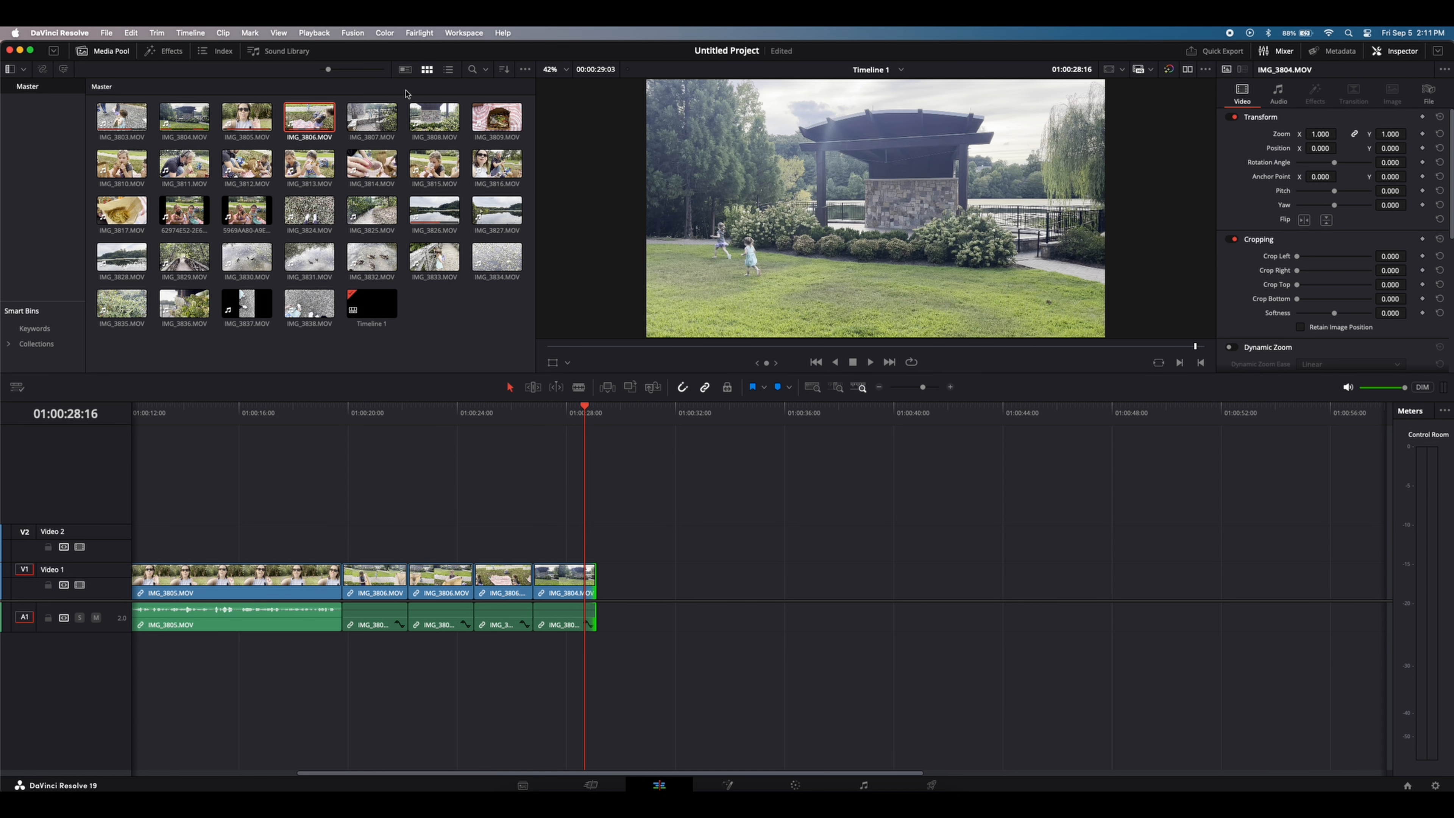
Add IMG_3807.MOV to Video 1 directly after the trimmed IMG_3804.MOV segment.
drag(376, 131, 632, 587)
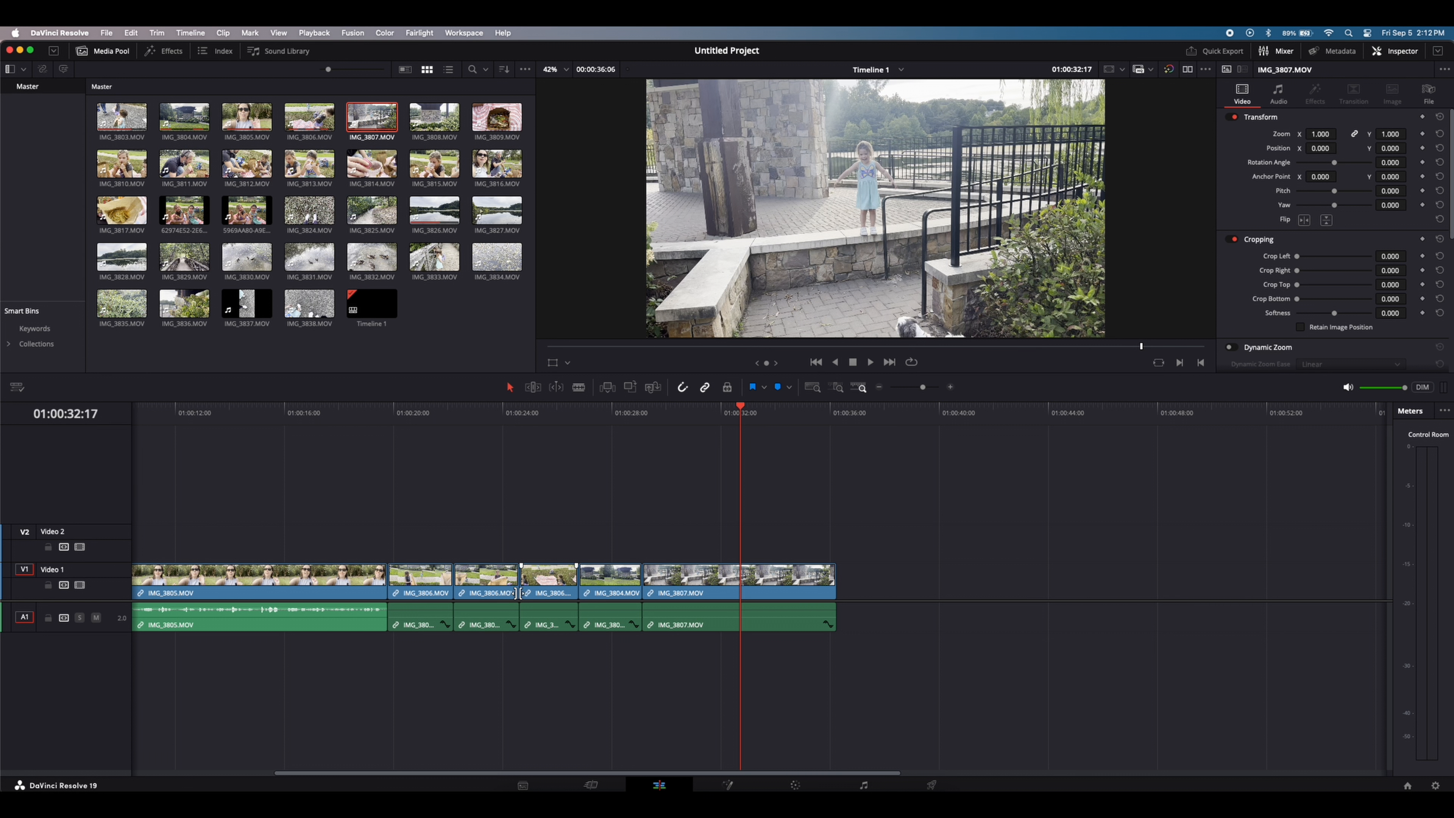
Try placing all clips after IMG_3805.MOV on Video 2 with their audio on A2, and return them to Video 1.
drag(418, 536, 672, 556)
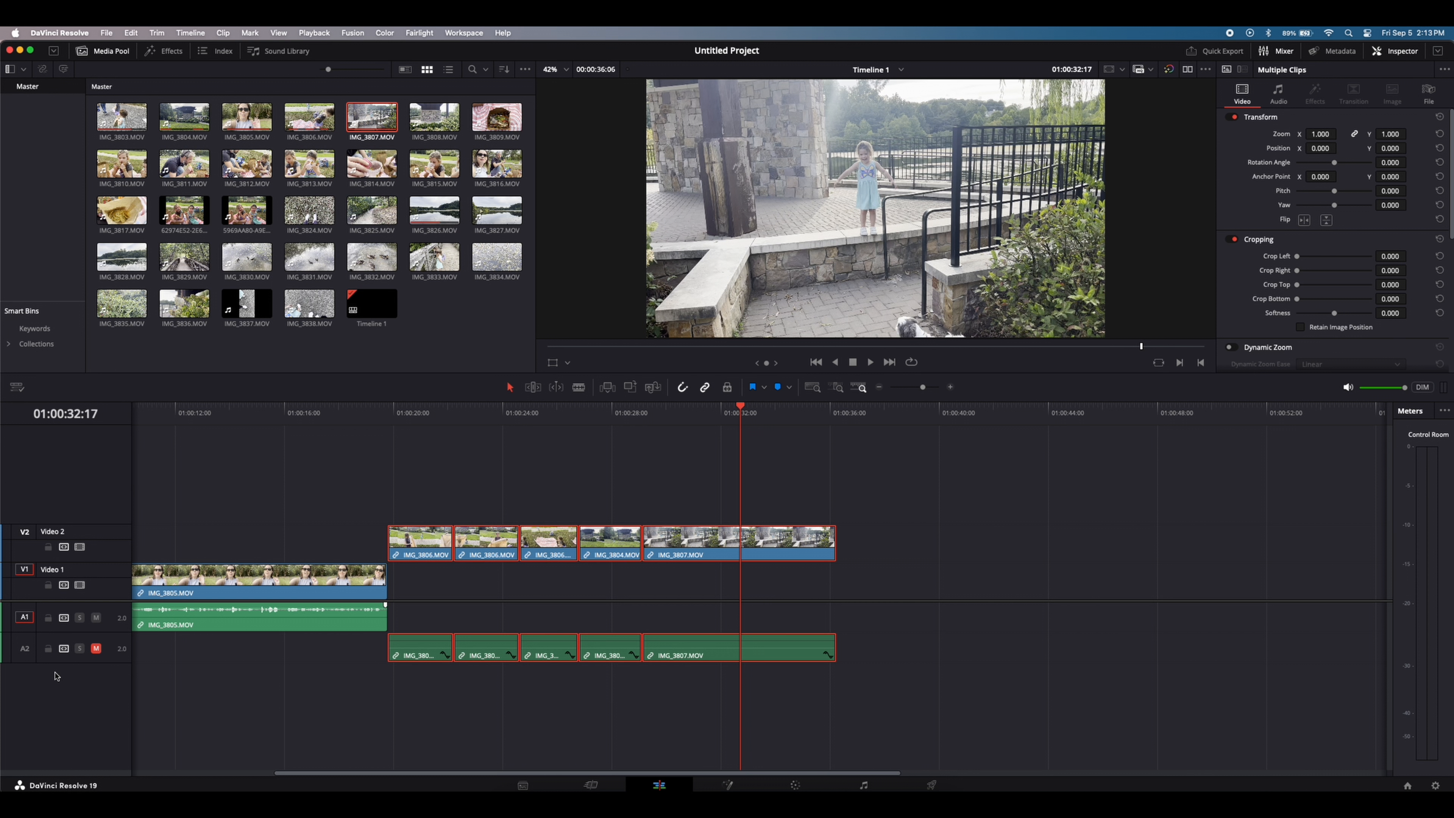
drag(662, 544, 661, 566)
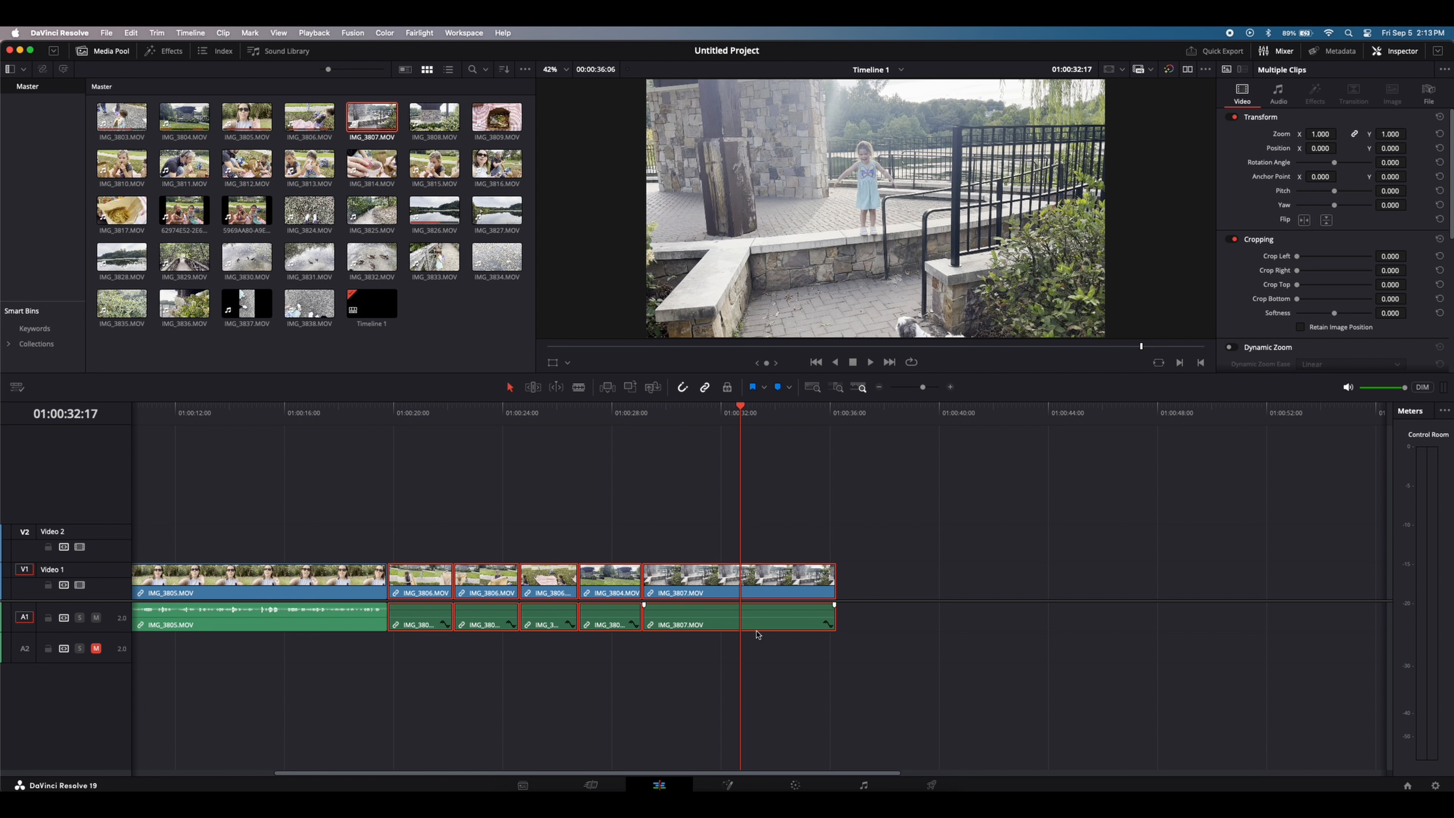
Play IMG_3807.MOV, trim its end and start so it ends at 01:00:31:05 without a gap, and replay it.
click(648, 412)
key(space)
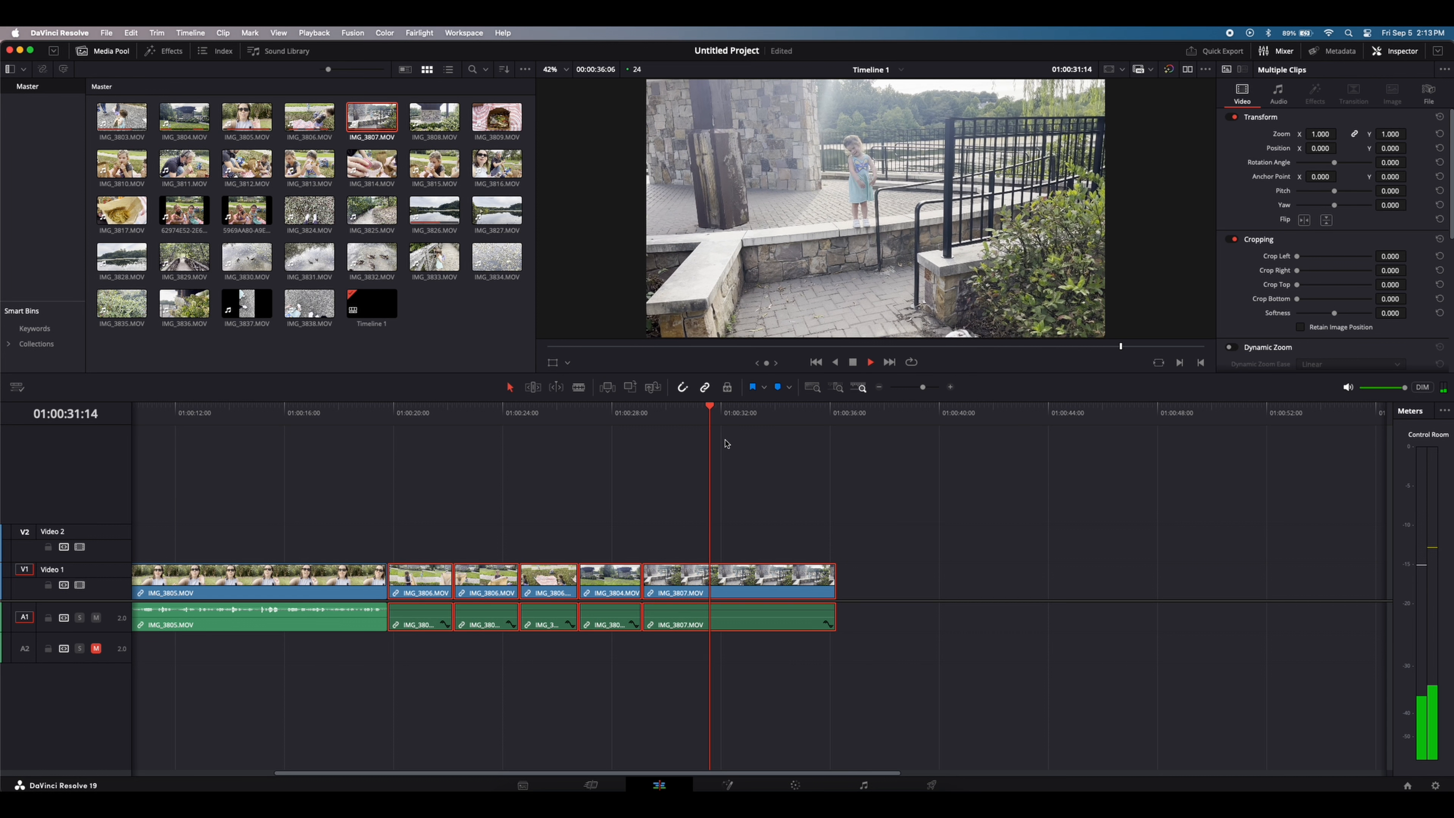
key(space)
drag(834, 581, 763, 581)
mouse_move(645, 579)
mouse_down()
mouse_move(717, 573)
mouse_move(660, 572)
mouse_up()
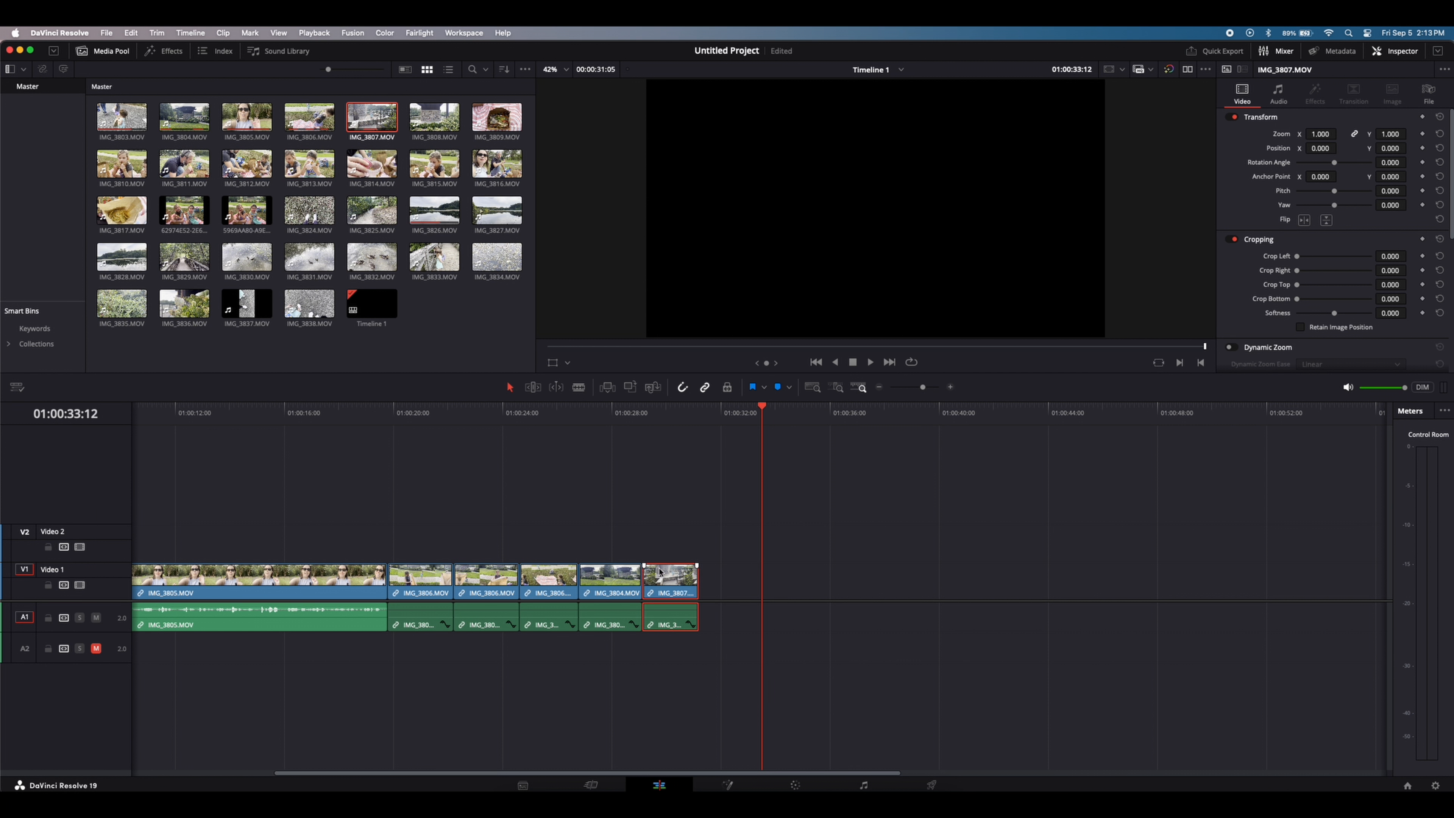
click(625, 422)
key(space)
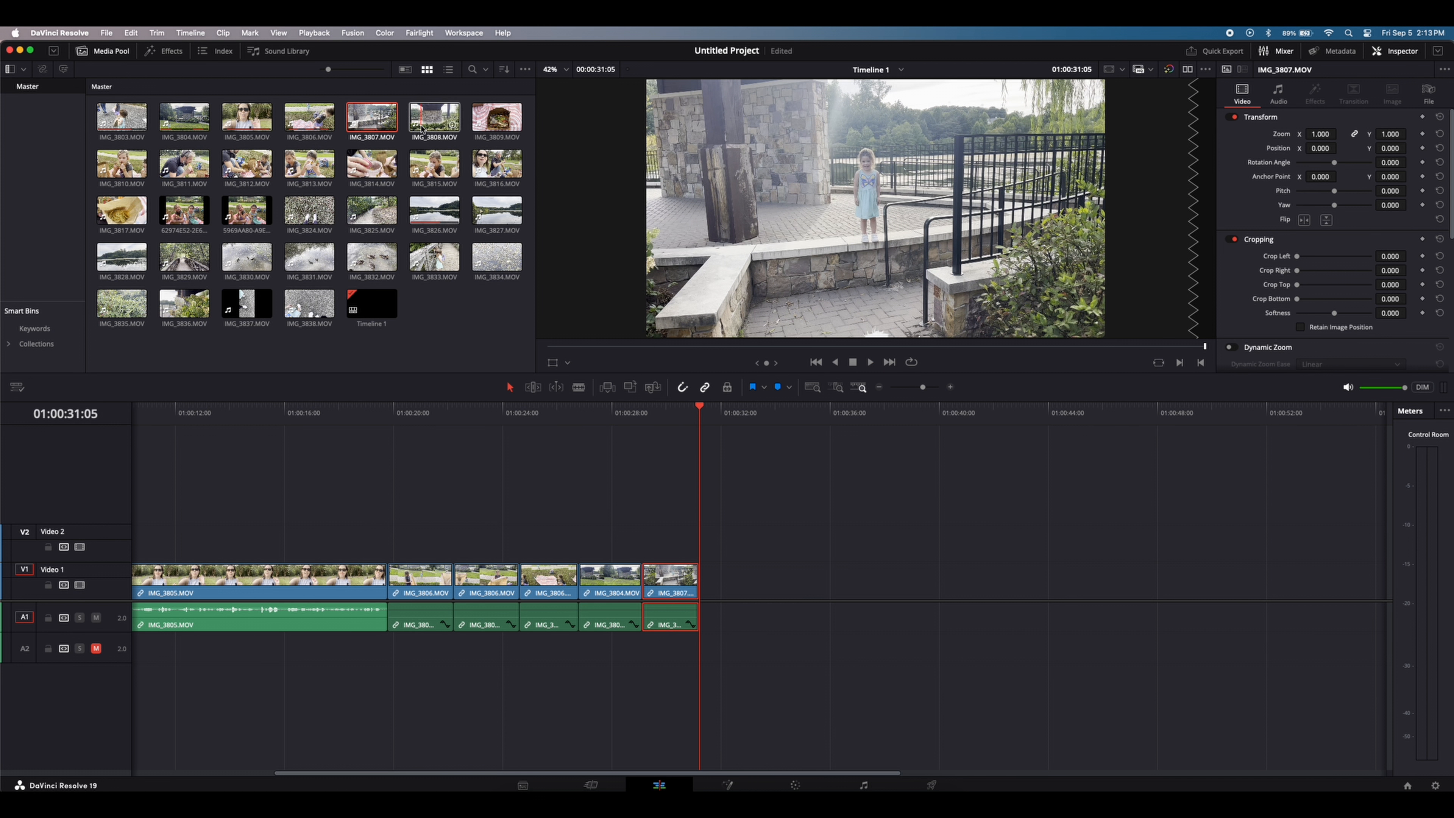
Add IMG_3808.MOV to Video 1 directly after IMG_3807.MOV and play its first five seconds.
drag(433, 123, 753, 590)
key(space)
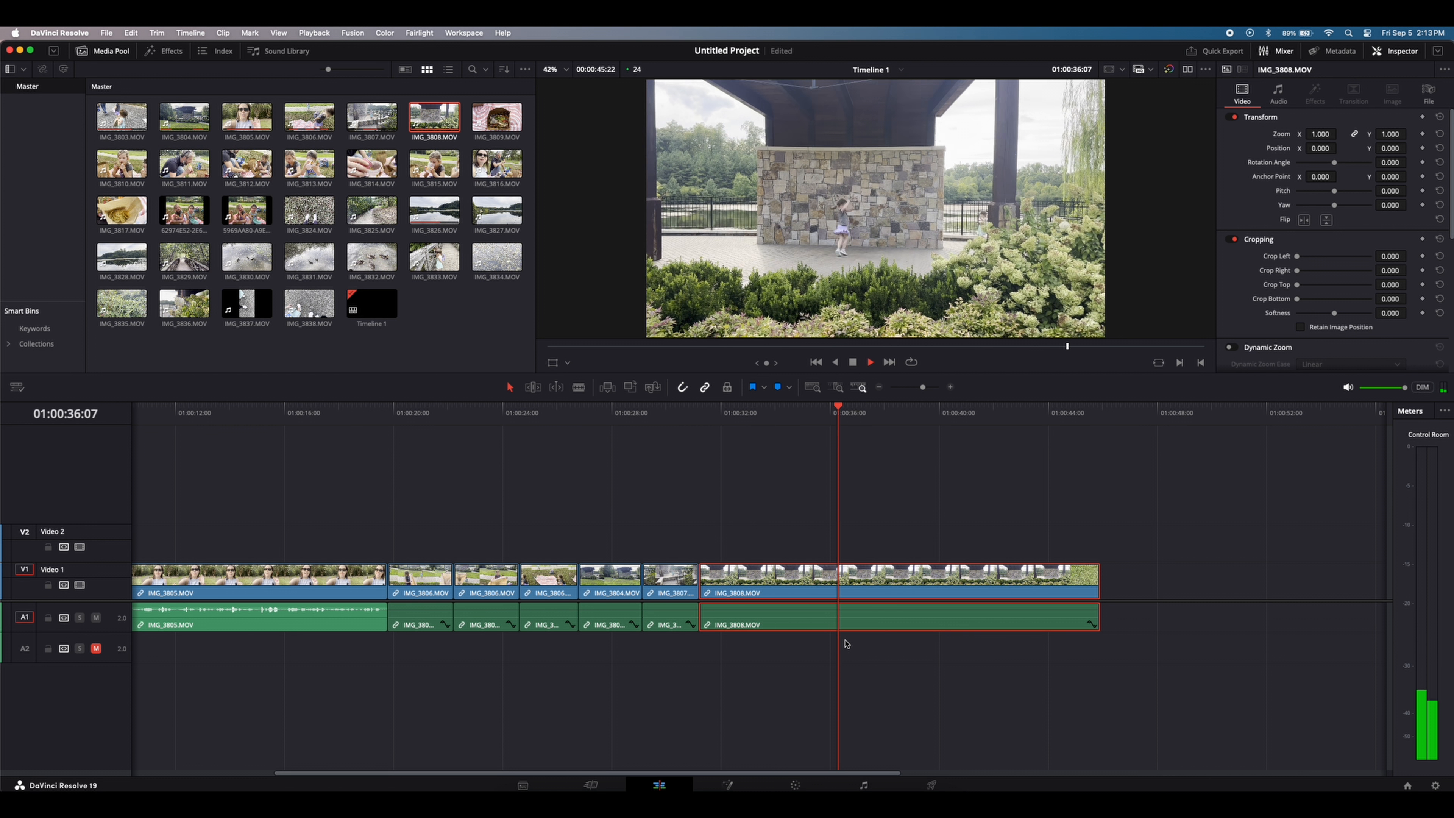
key(space)
Trim the end and start of IMG_3808.MOV so it ends at 01:00:35:13 without a gap, and replay it.
drag(1095, 583, 846, 583)
drag(705, 573, 736, 574)
click(691, 413)
key(space)
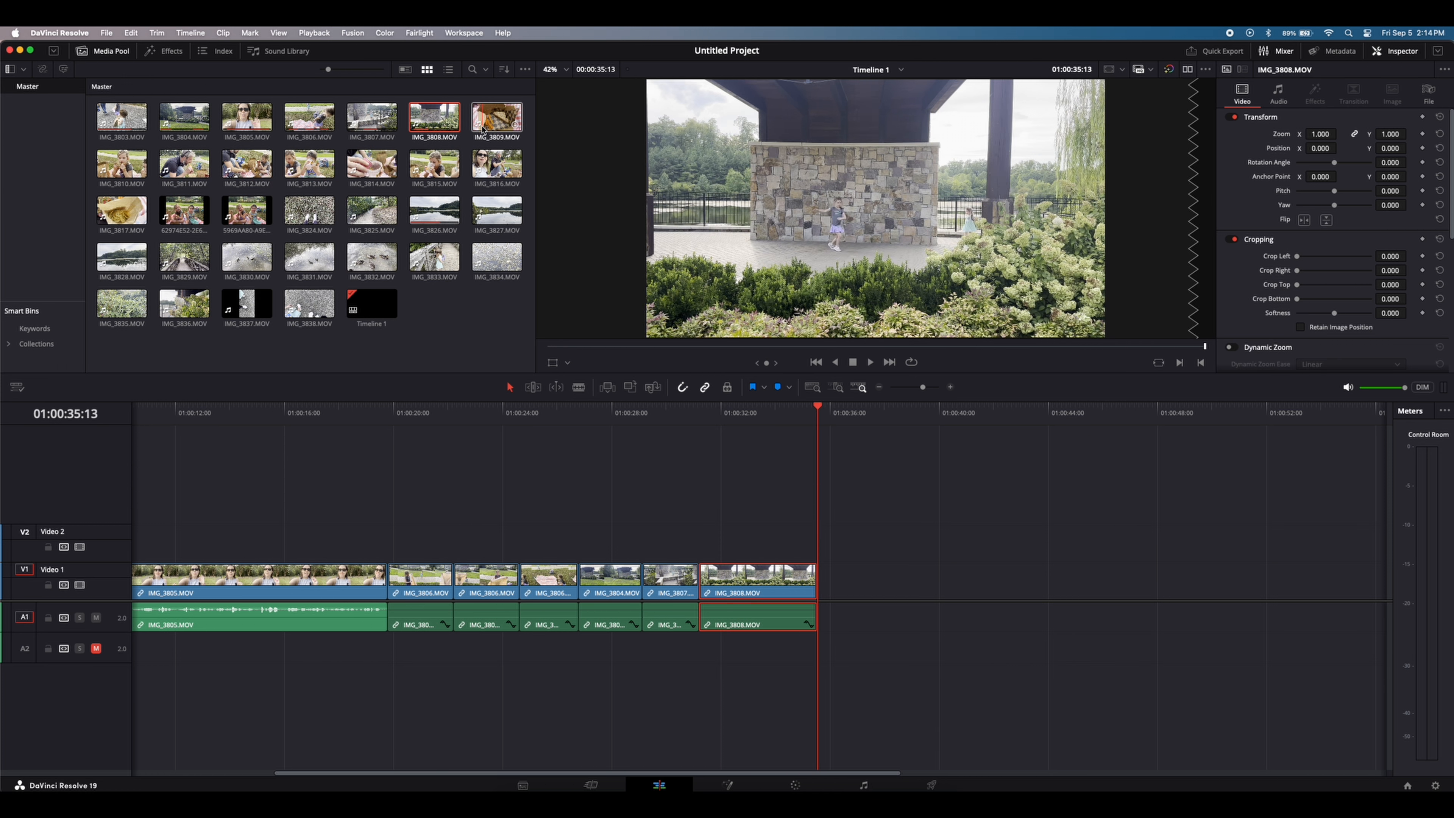
Add IMG_3809.MOV to Video 1 after IMG_3808.MOV and preview its frames at 01:00:58:10 and 01:00:48:23.
drag(491, 125, 895, 553)
scroll(895, 553, right, 5)
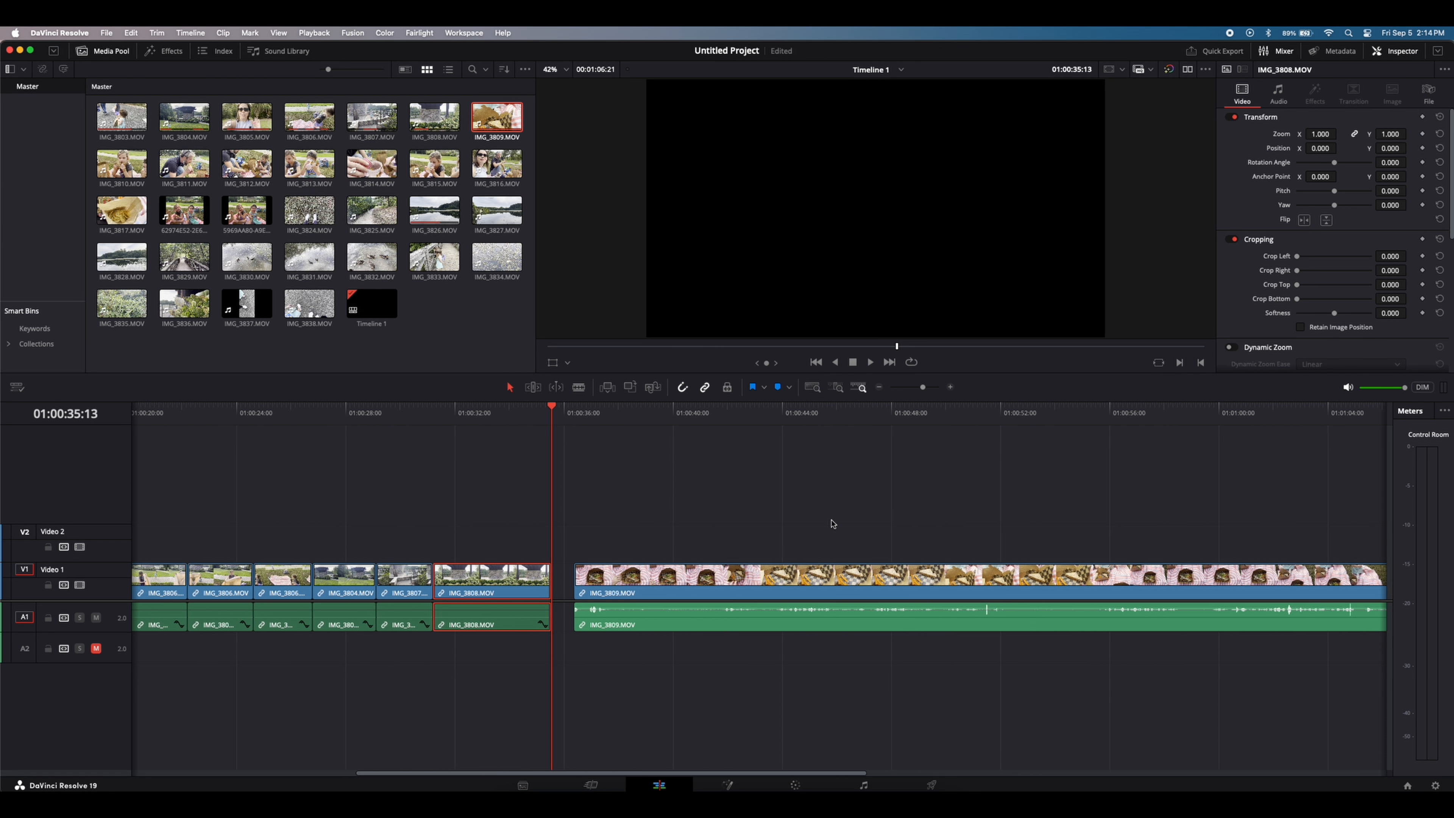
click(1071, 411)
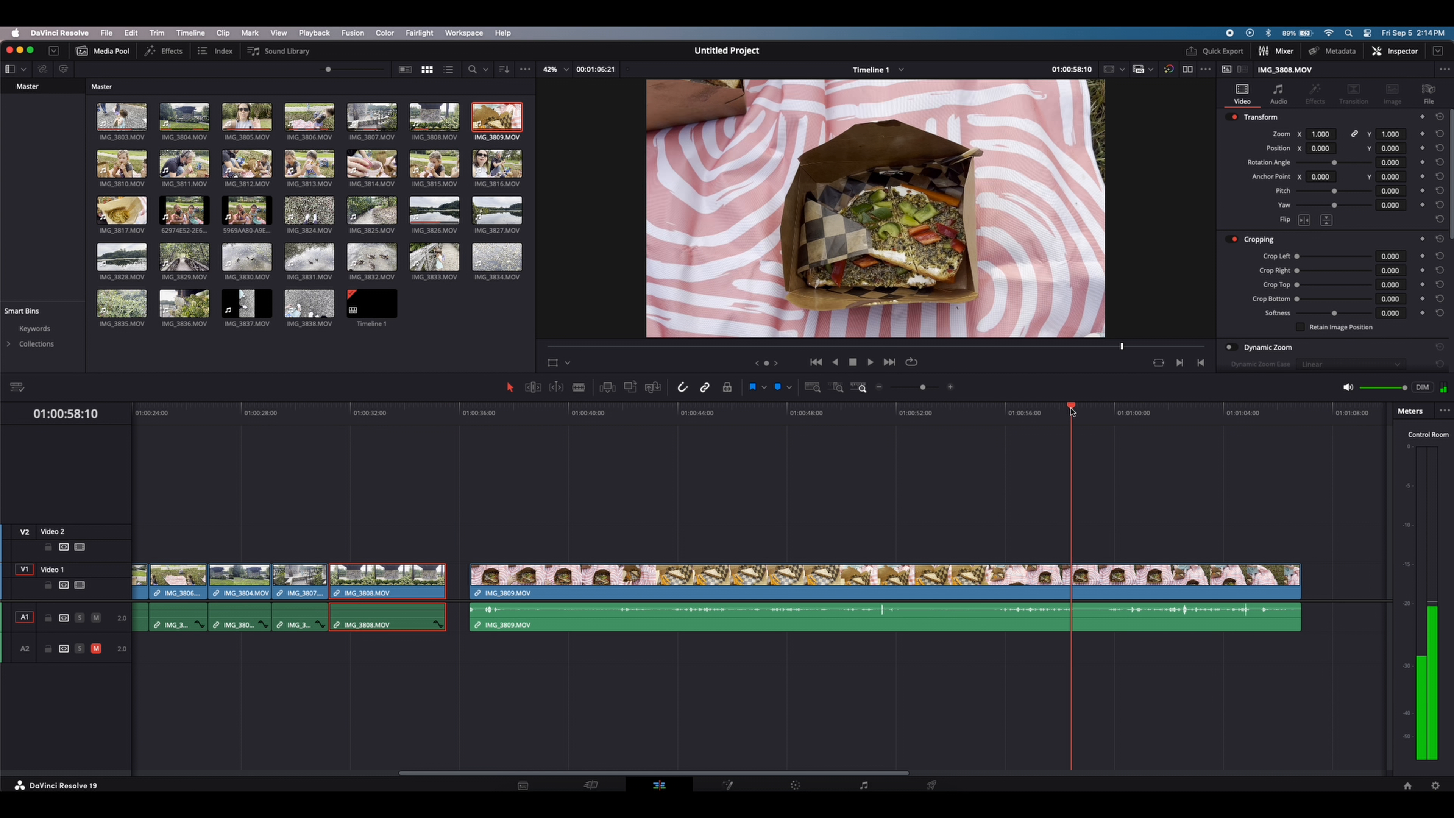
click(813, 413)
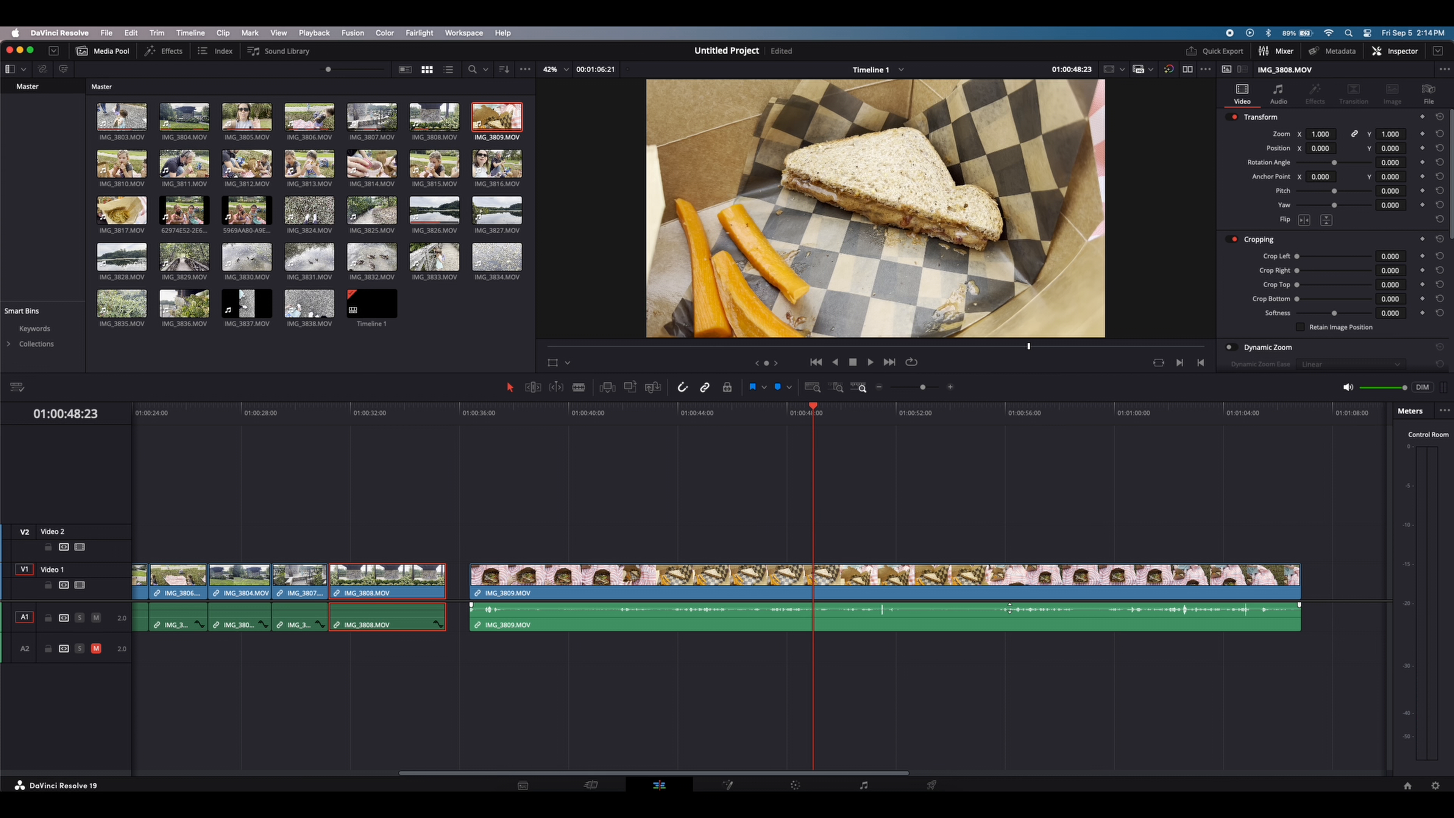
Split IMG_3809.MOV around its sandwich shots, including at 01:01:00:09, about 01:00:44:10 and about 01:00:46:20.
drag(476, 411, 555, 421)
key(b)
click(554, 582)
drag(1108, 415, 1124, 417)
click(1125, 582)
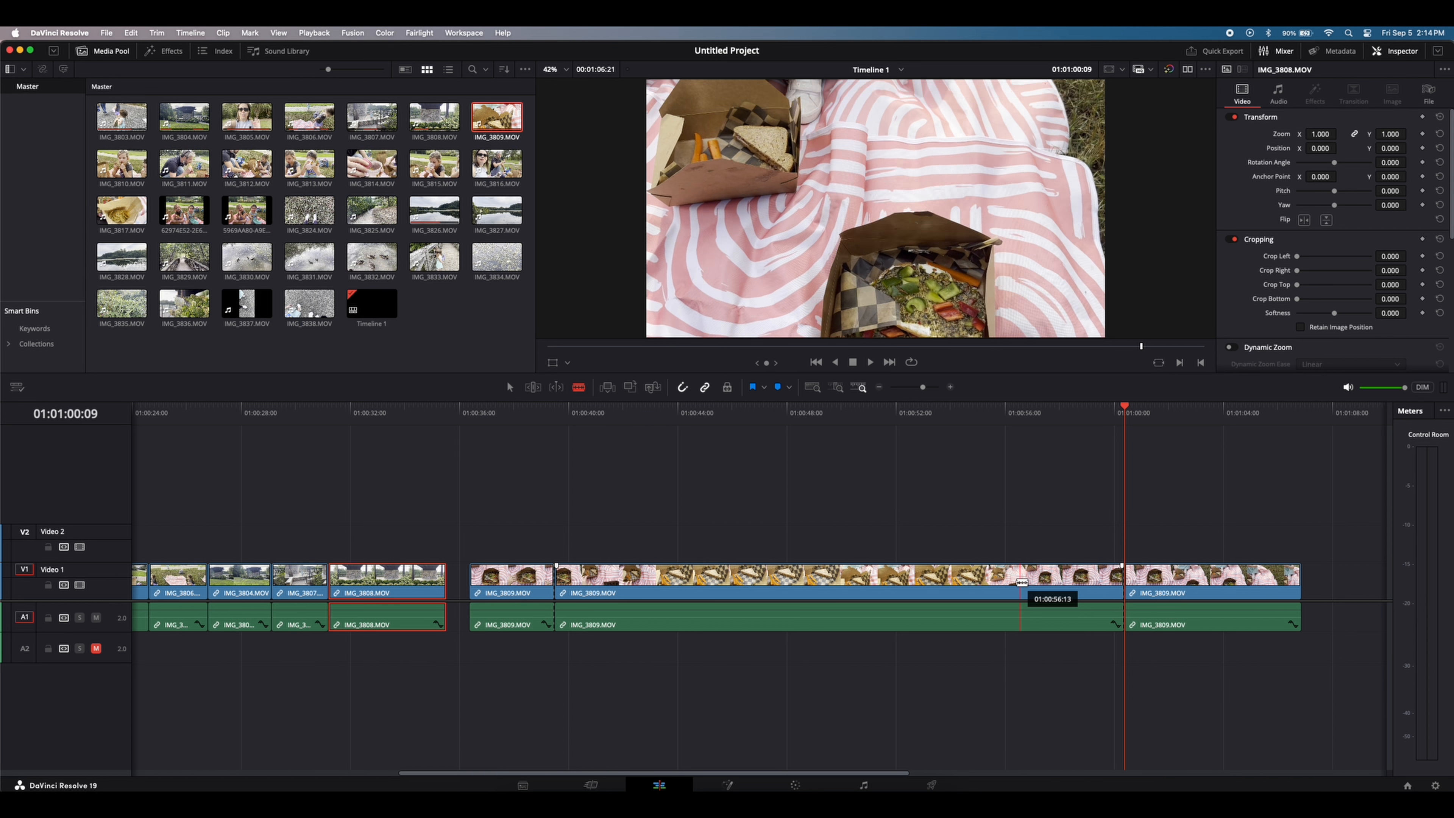
click(1036, 583)
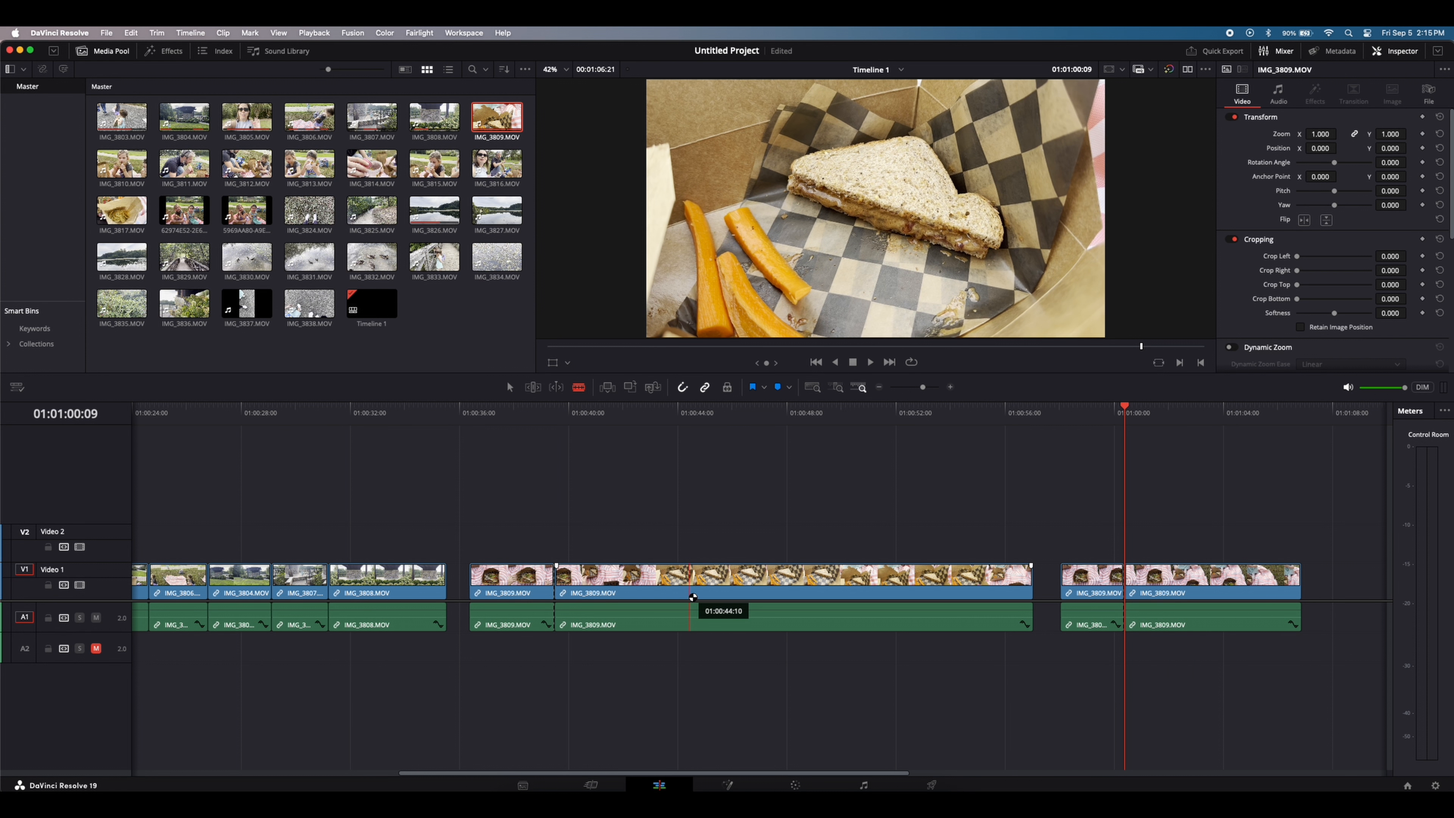
click(690, 595)
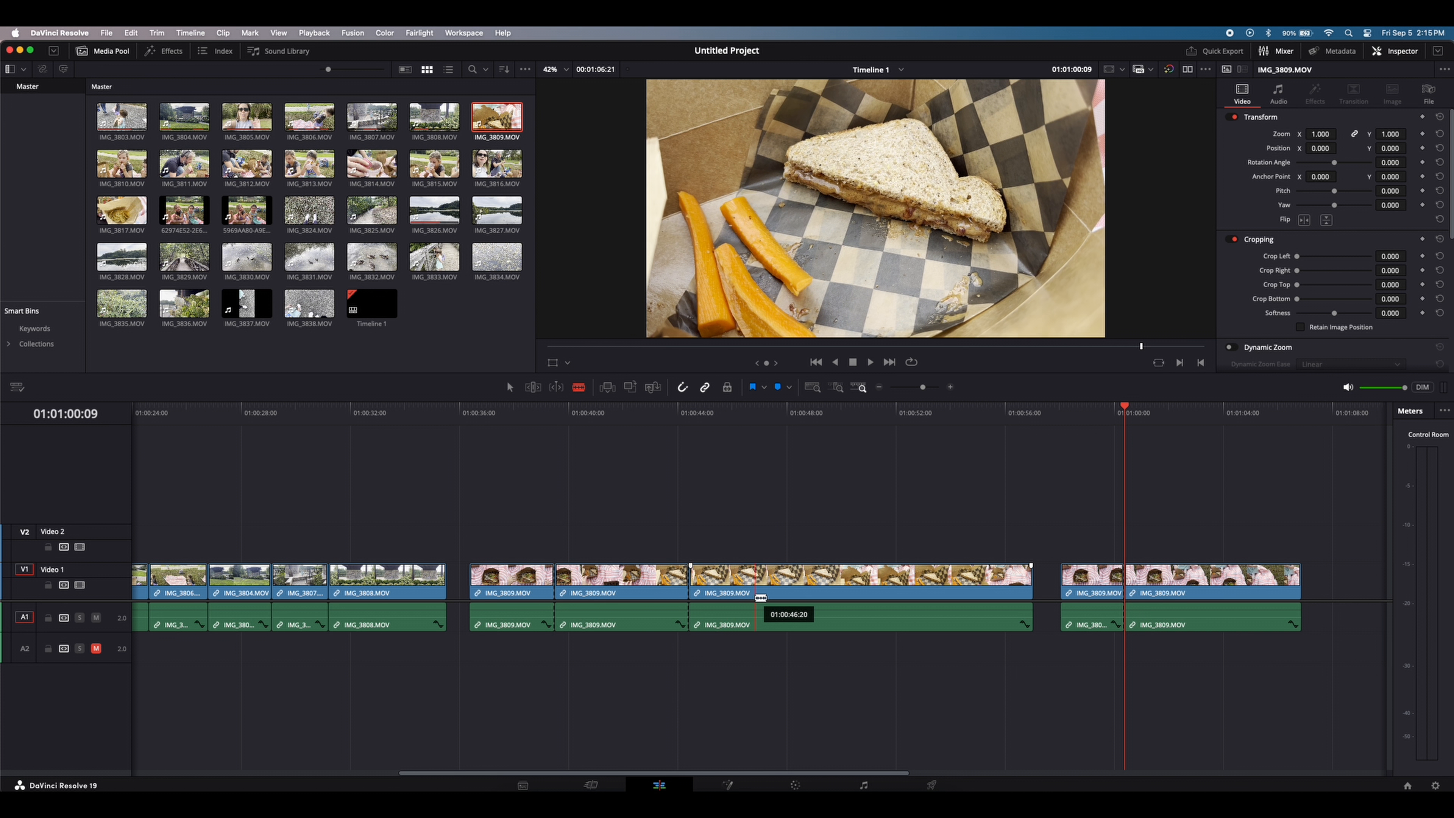
click(761, 597)
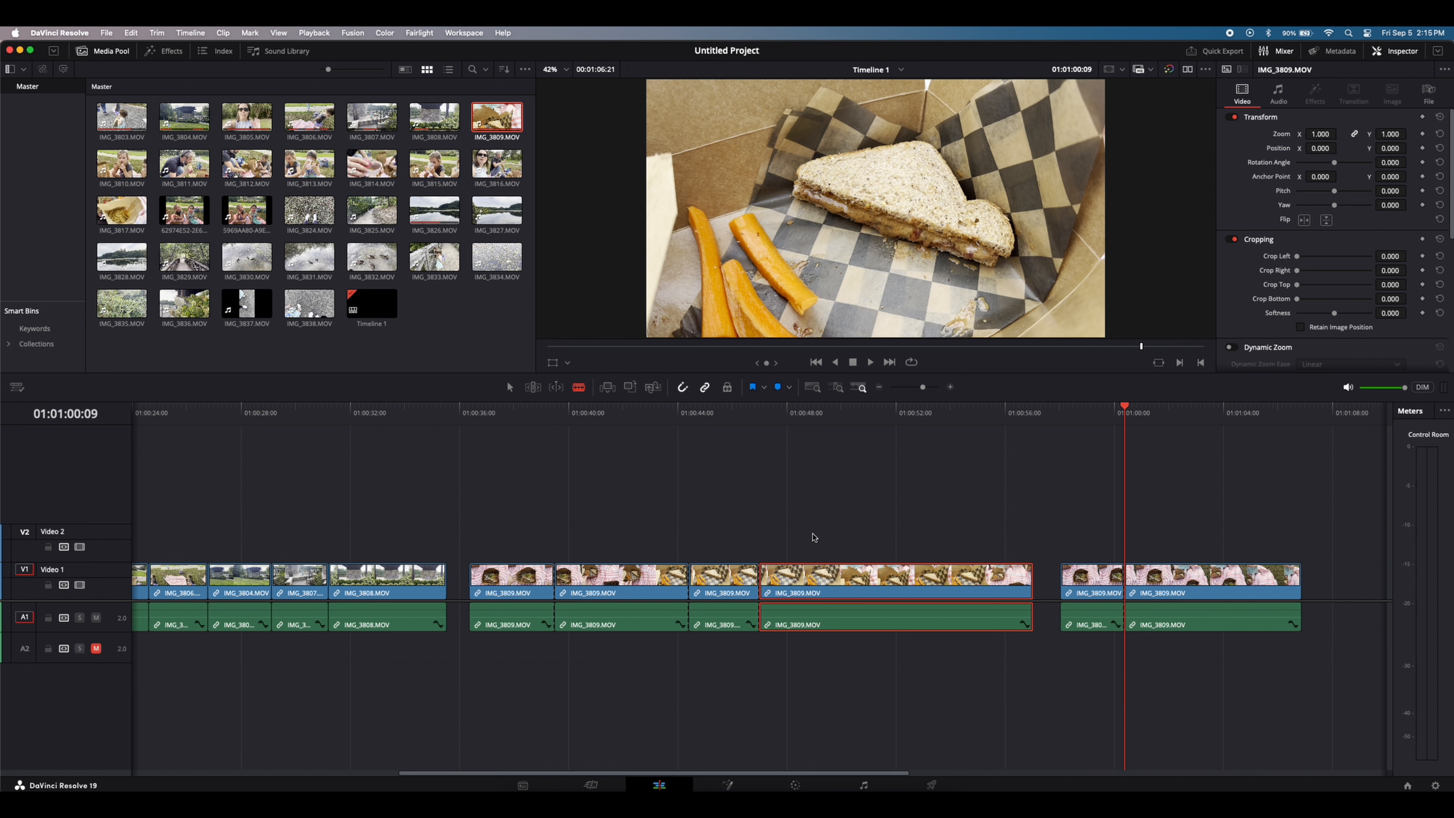
Delete the unwanted IMG_3809.MOV segments, keeping only the short close-up and the short blanket shot.
key(a)
drag(502, 511, 618, 590)
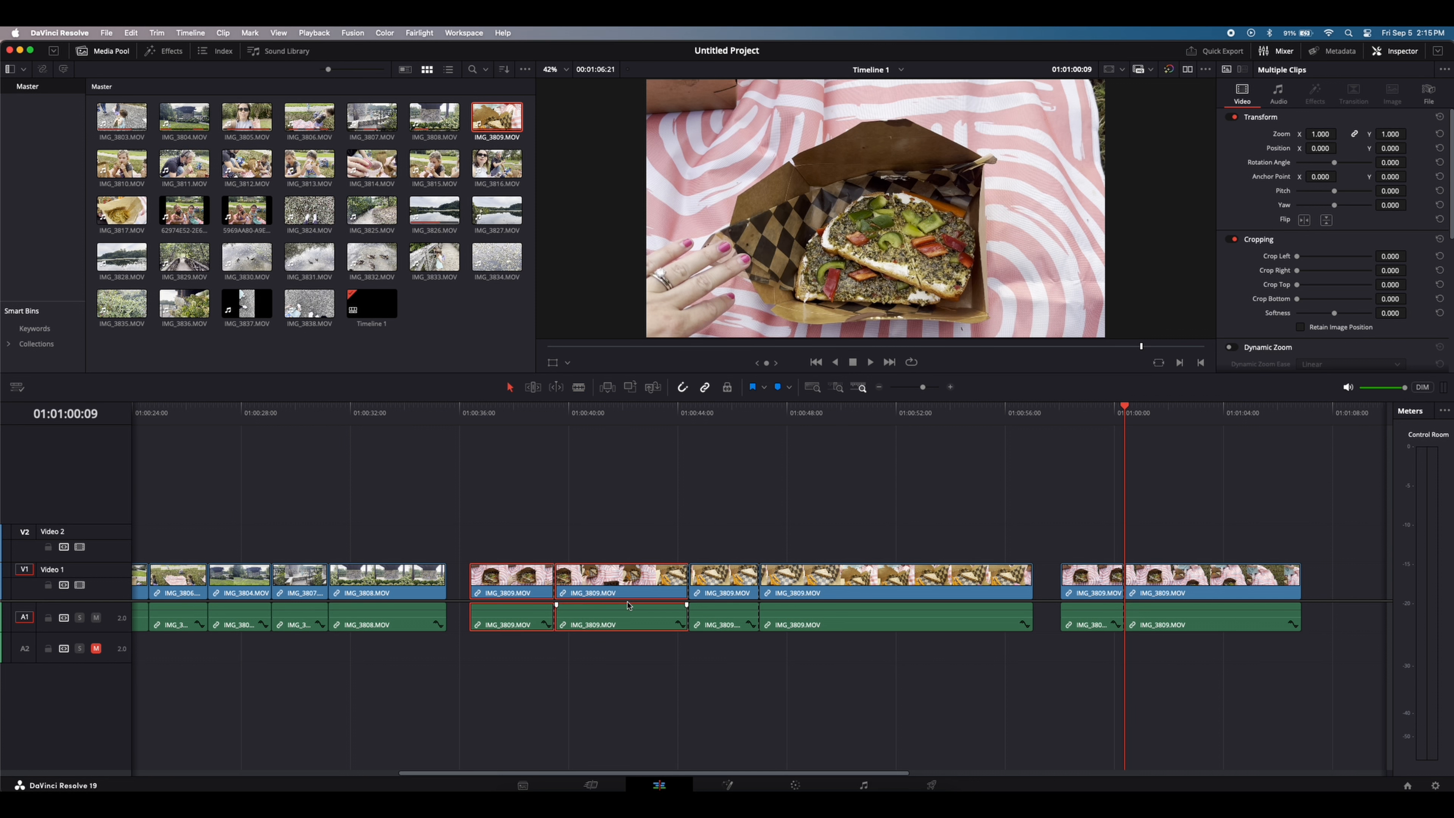
key(BackSpace)
click(859, 593)
key(BackSpace)
click(1197, 593)
key(BackSpace)
Move the two kept IMG_3809.MOV segments directly after IMG_3808.MOV, blanket shot first, and play them from 01:00:35:01.
drag(1068, 587, 481, 620)
drag(724, 584, 546, 584)
click(437, 411)
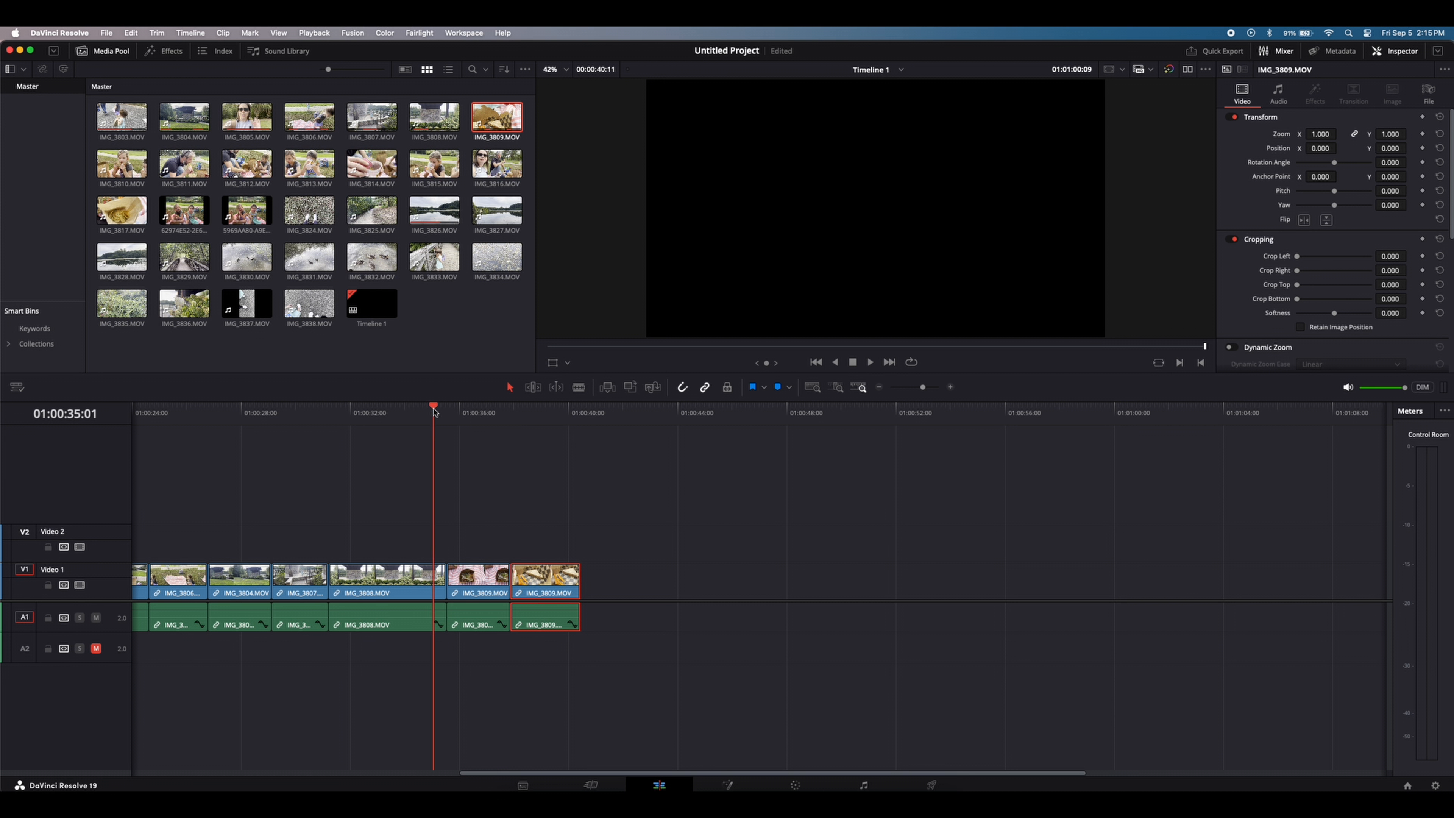
key(space)
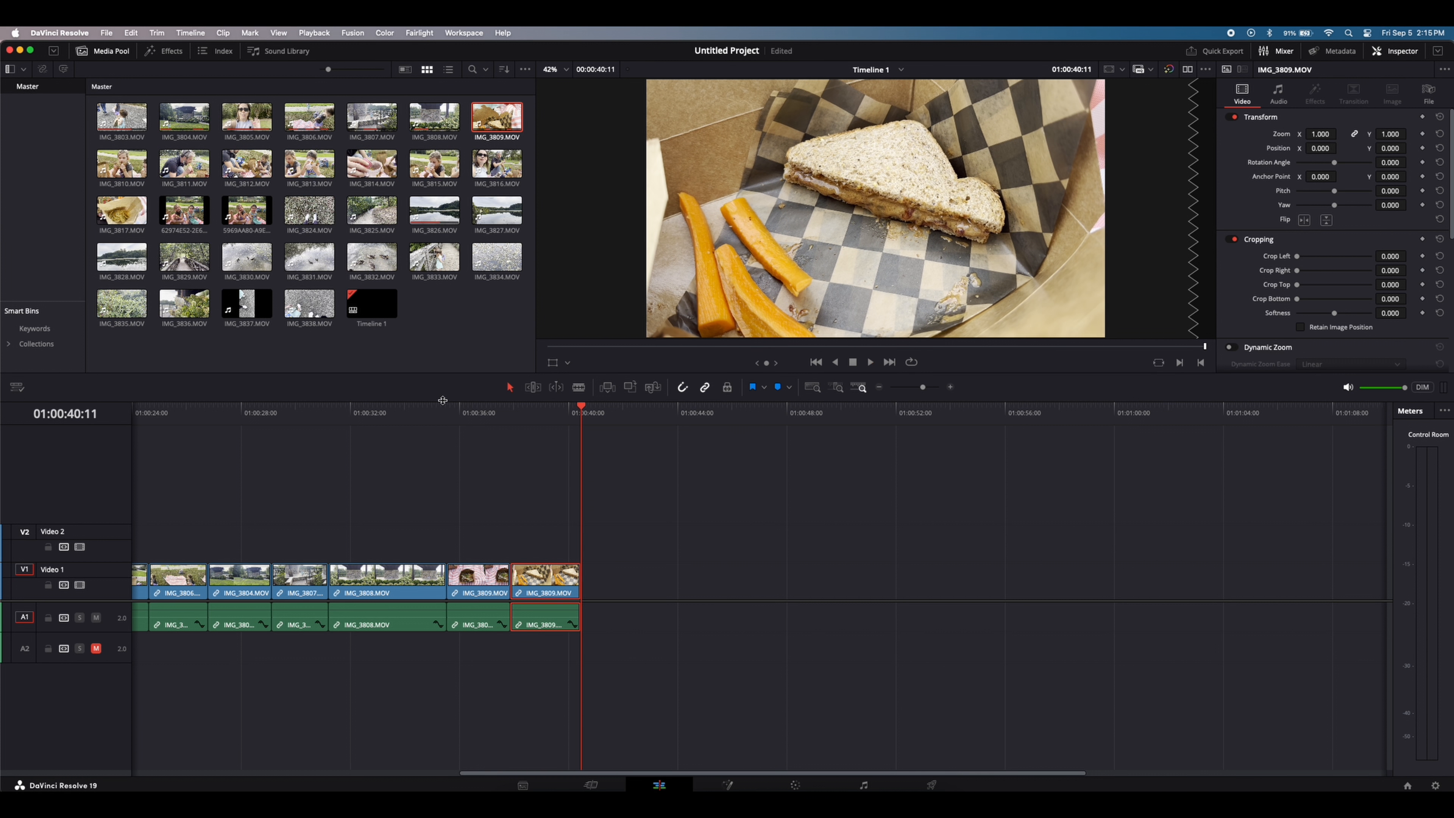
Trim the start of the first IMG_3809.MOV segment to 01:00:36:00 and close the gap before it.
click(448, 416)
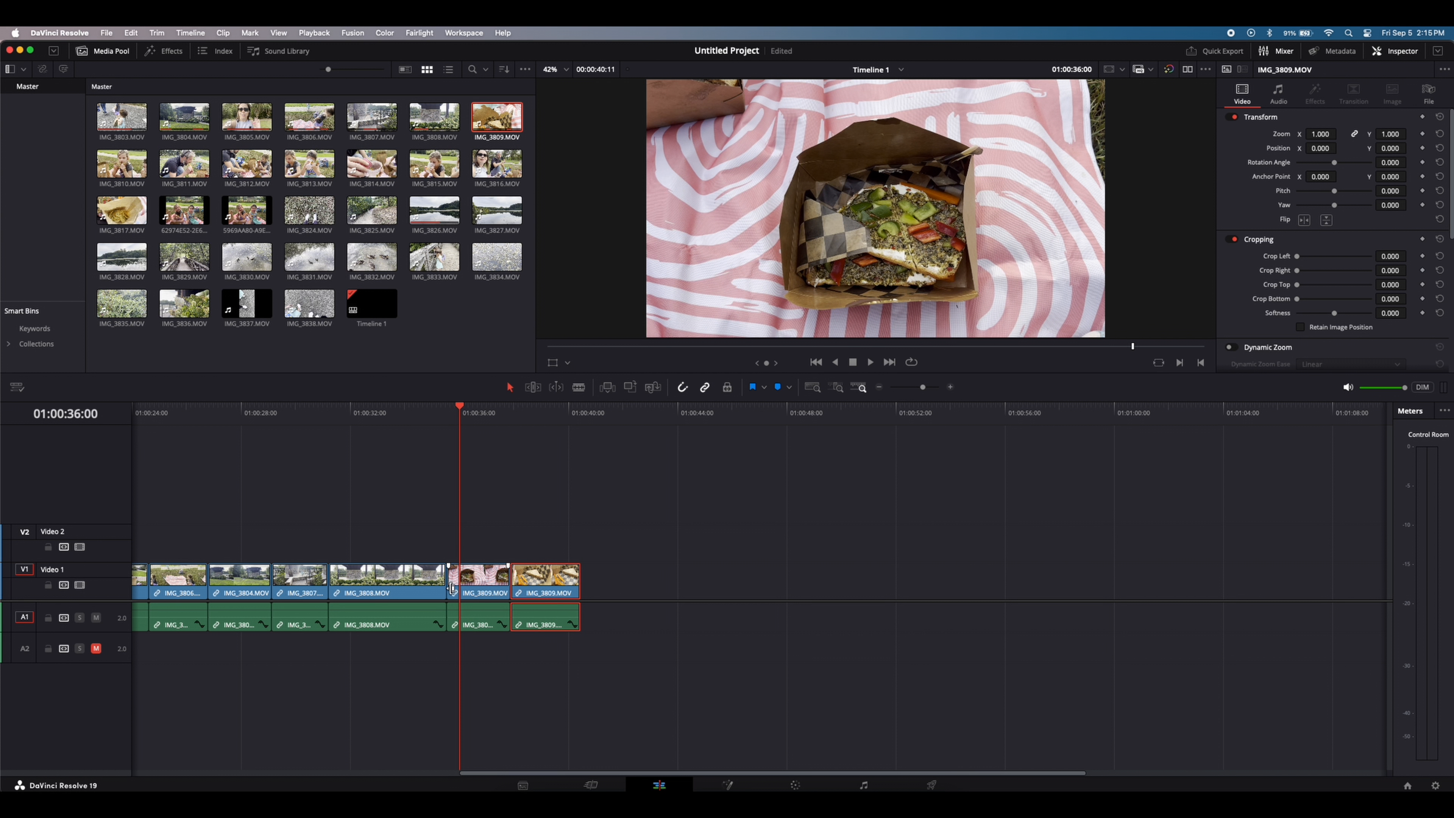
drag(452, 588, 456, 591)
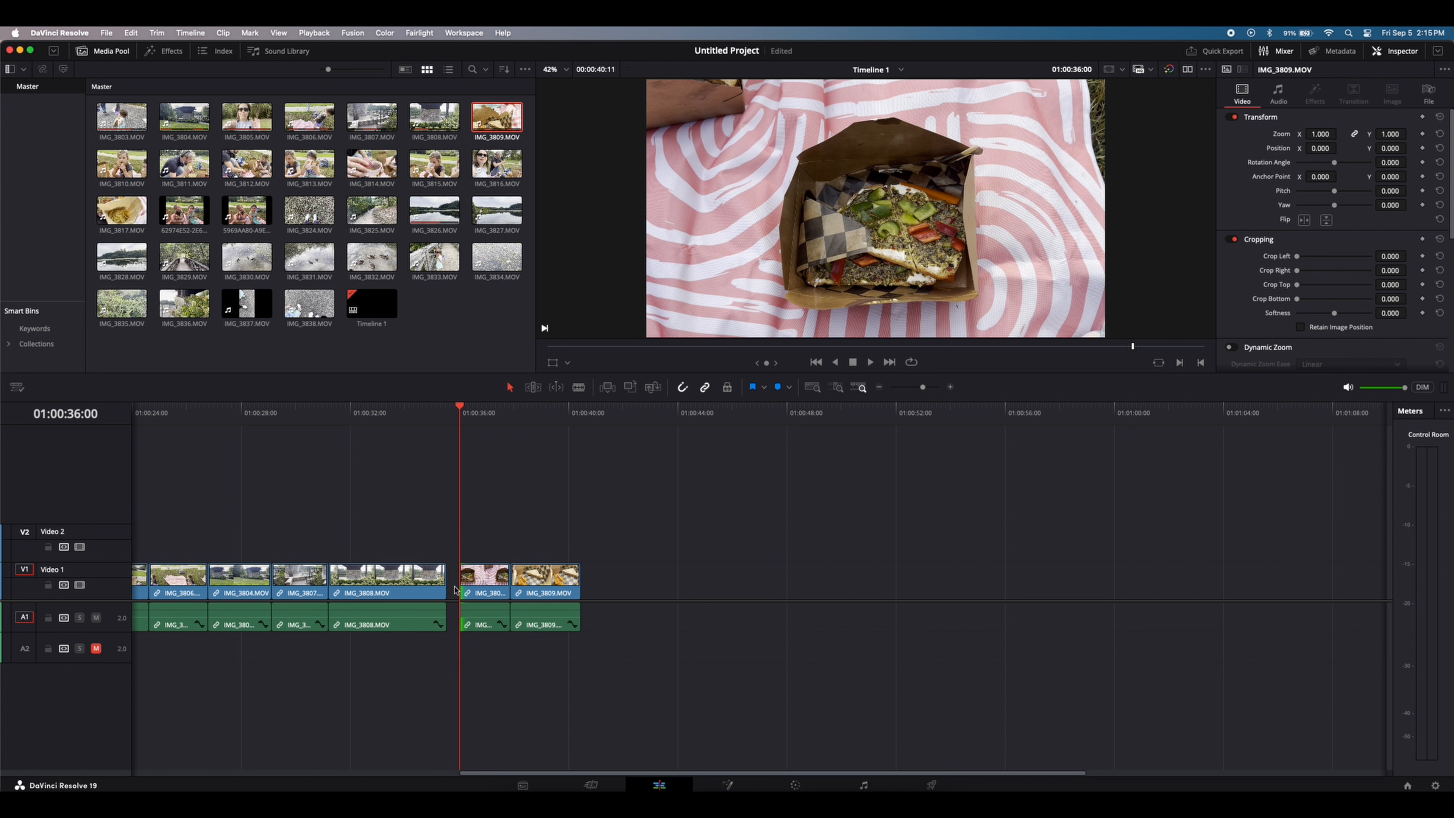
click(452, 582)
key(Delete)
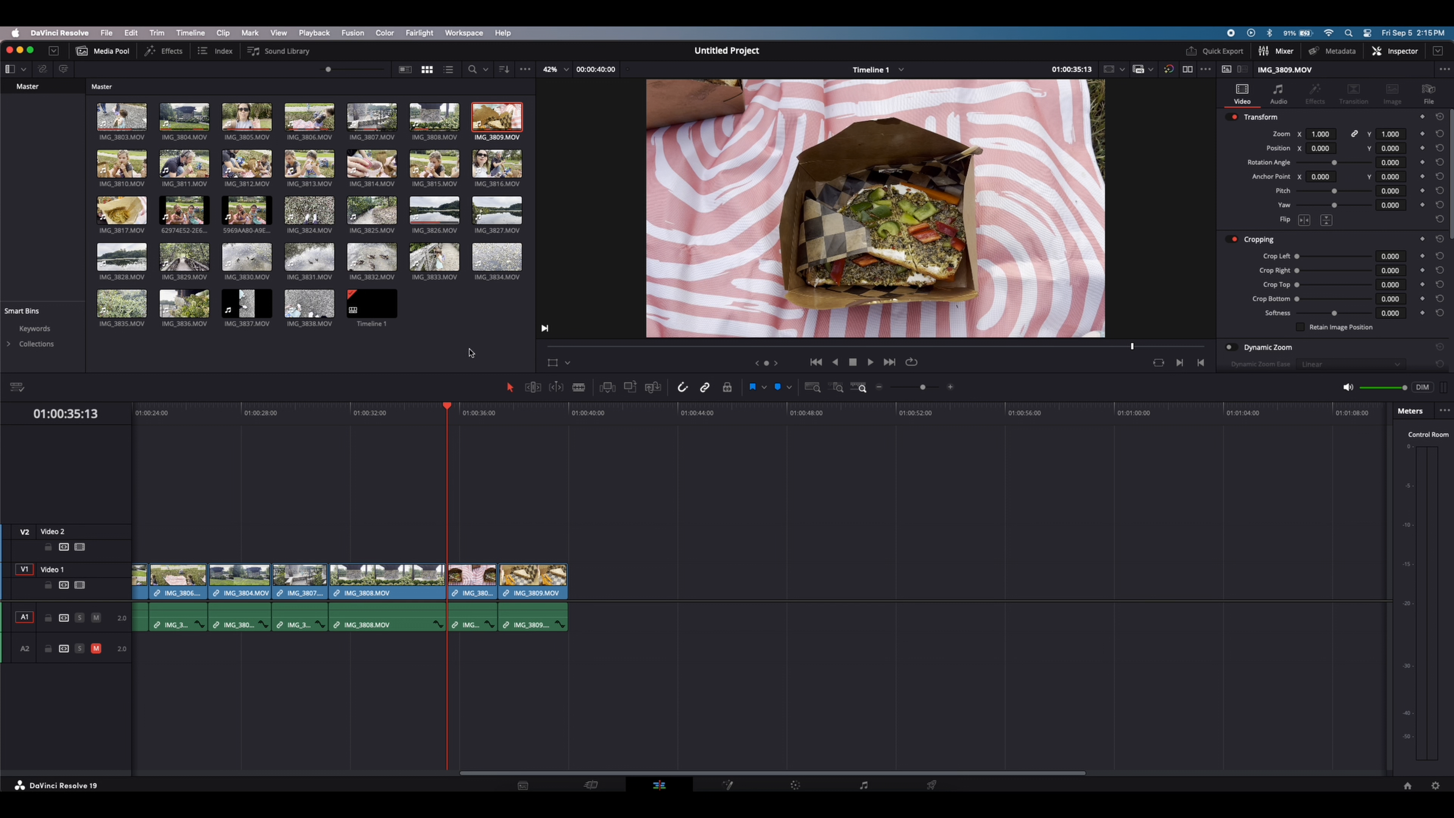
Add IMG_3817.MOV to Video 1 directly after the last IMG_3809.MOV segment and play it.
drag(122, 210, 573, 584)
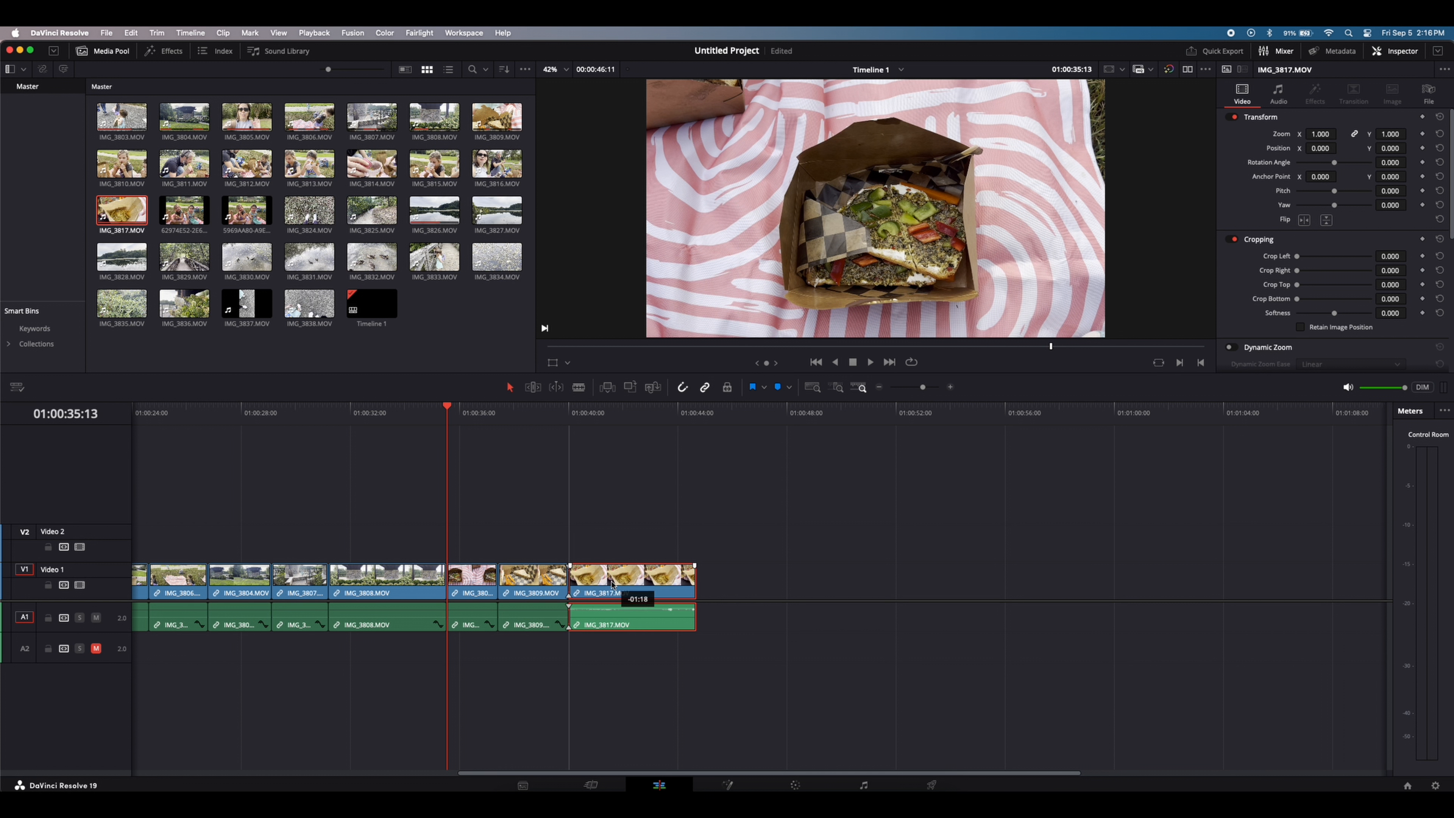
click(538, 419)
key(space)
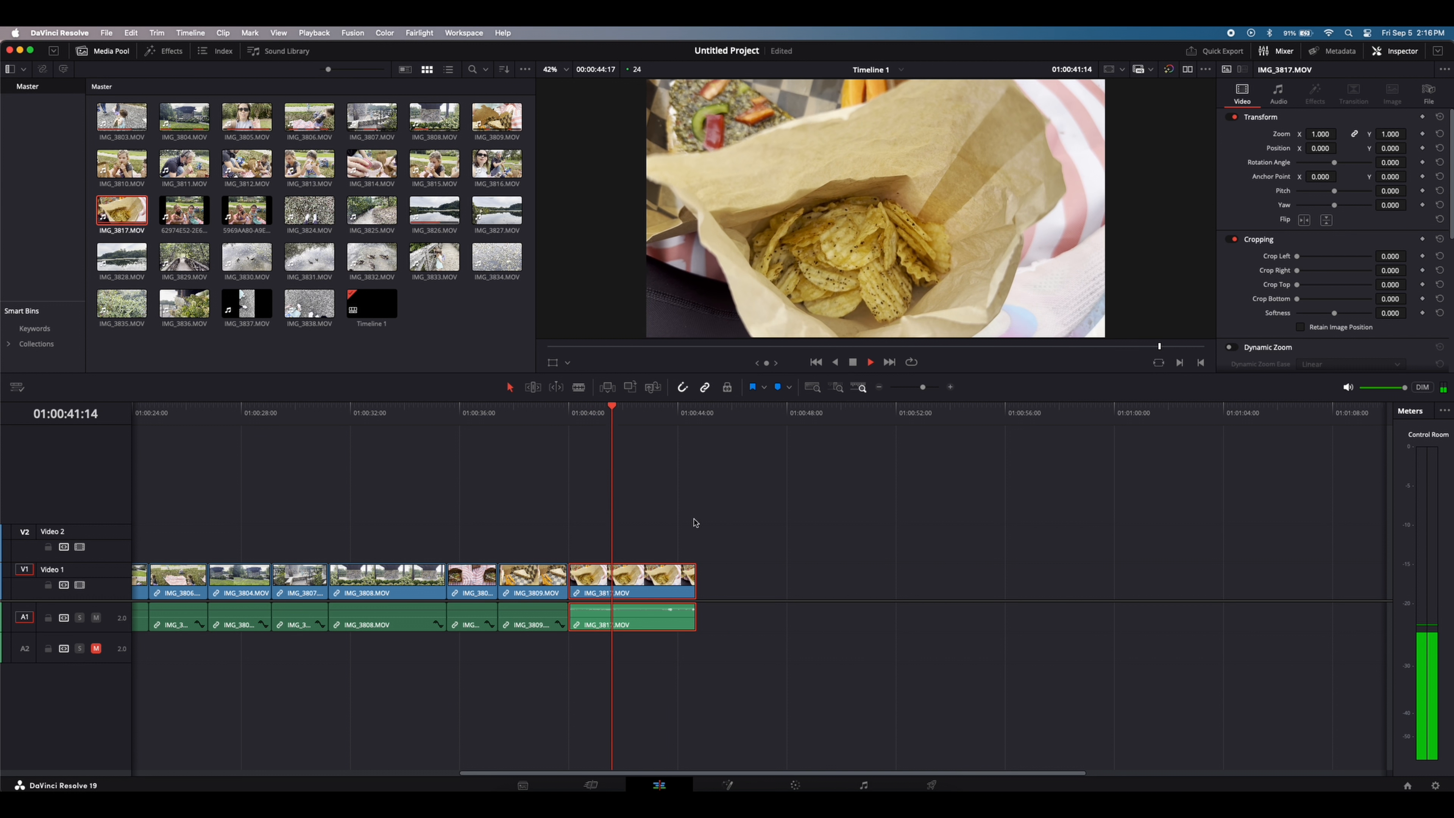
Trim the end of IMG_3817.MOV to 01:00:42:01, shorten the preceding IMG_3809.MOV segment and close the gap between them.
key(space)
drag(689, 581, 626, 581)
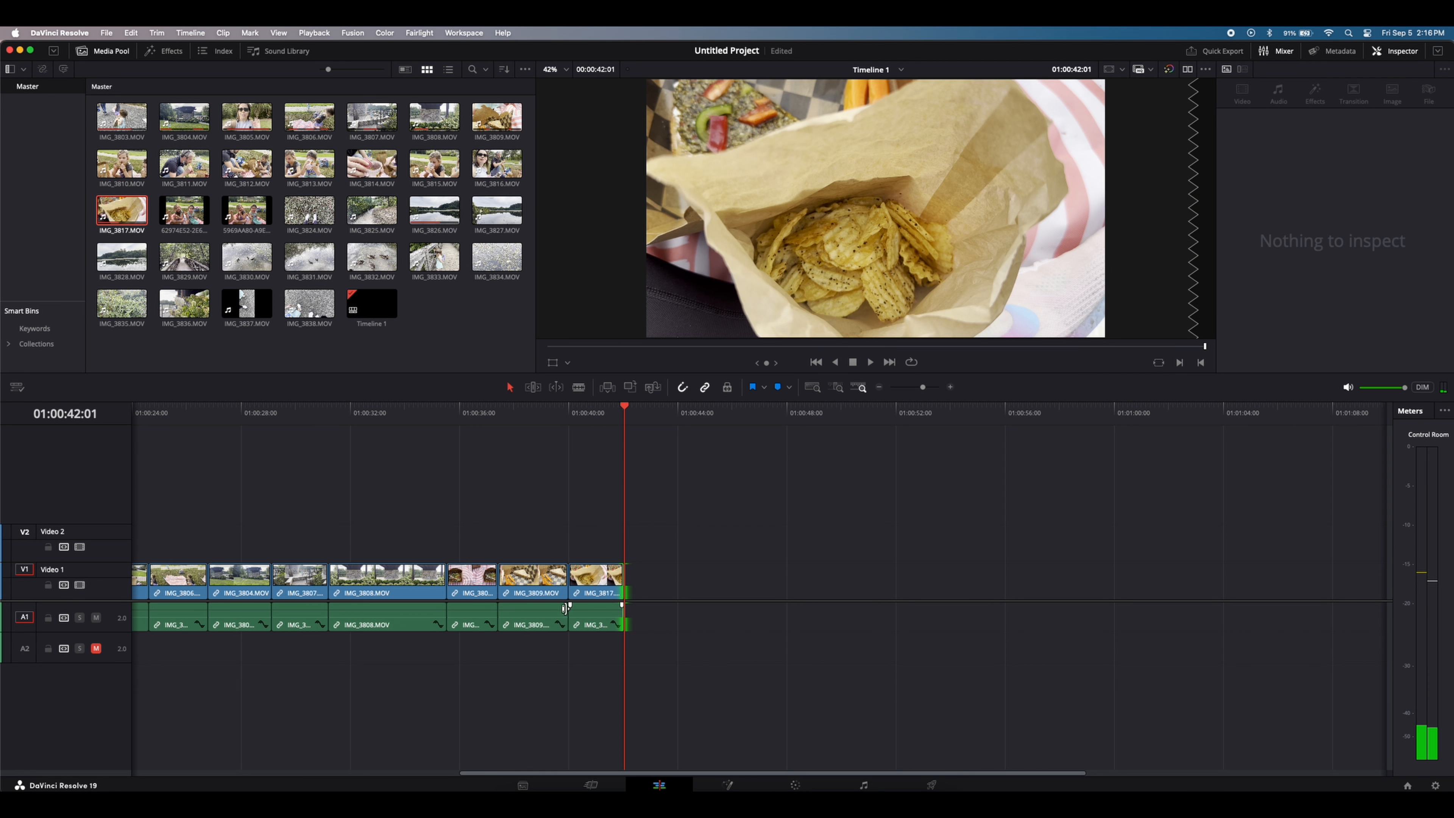
drag(562, 569, 544, 582)
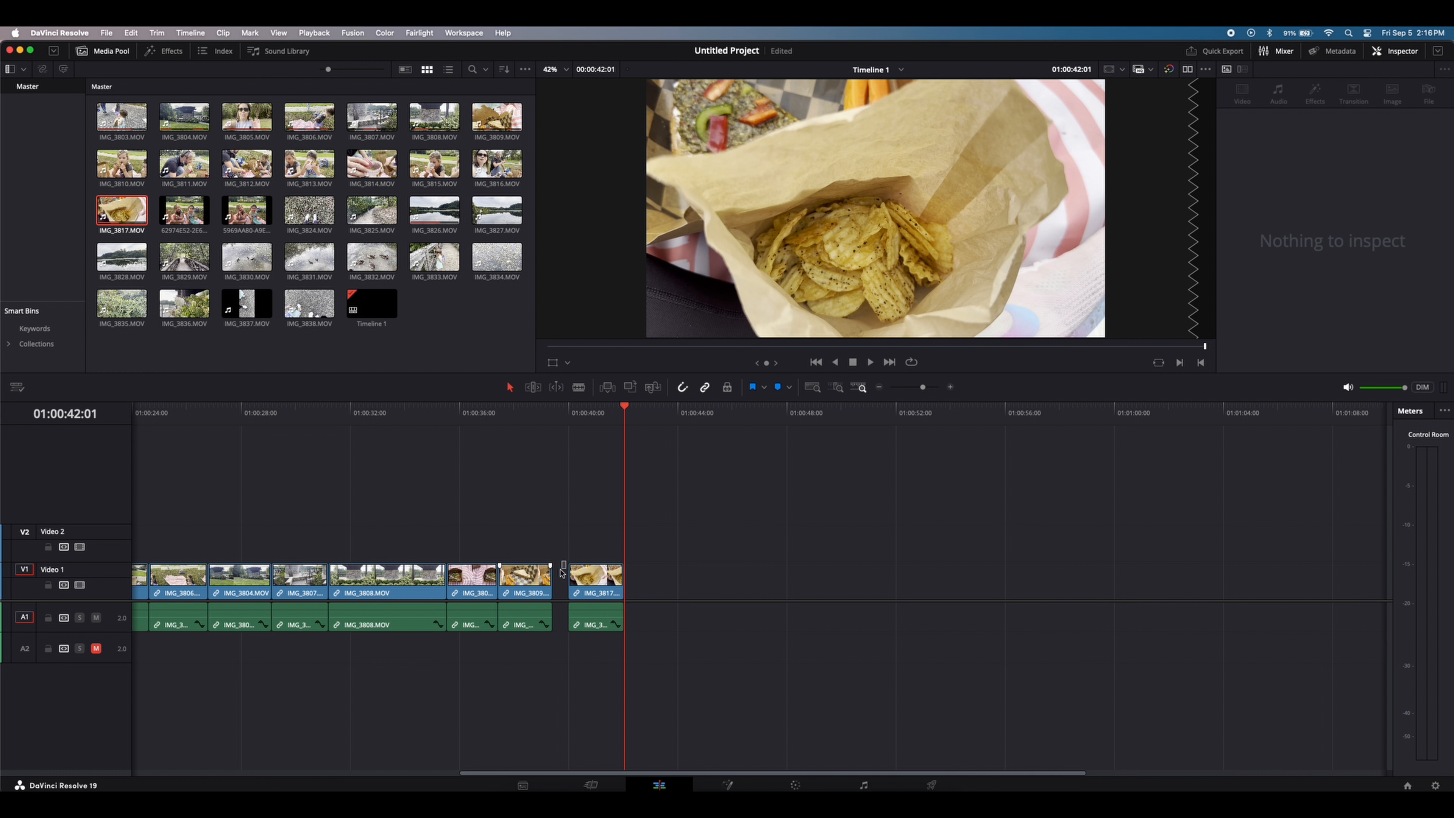
key(BackSpace)
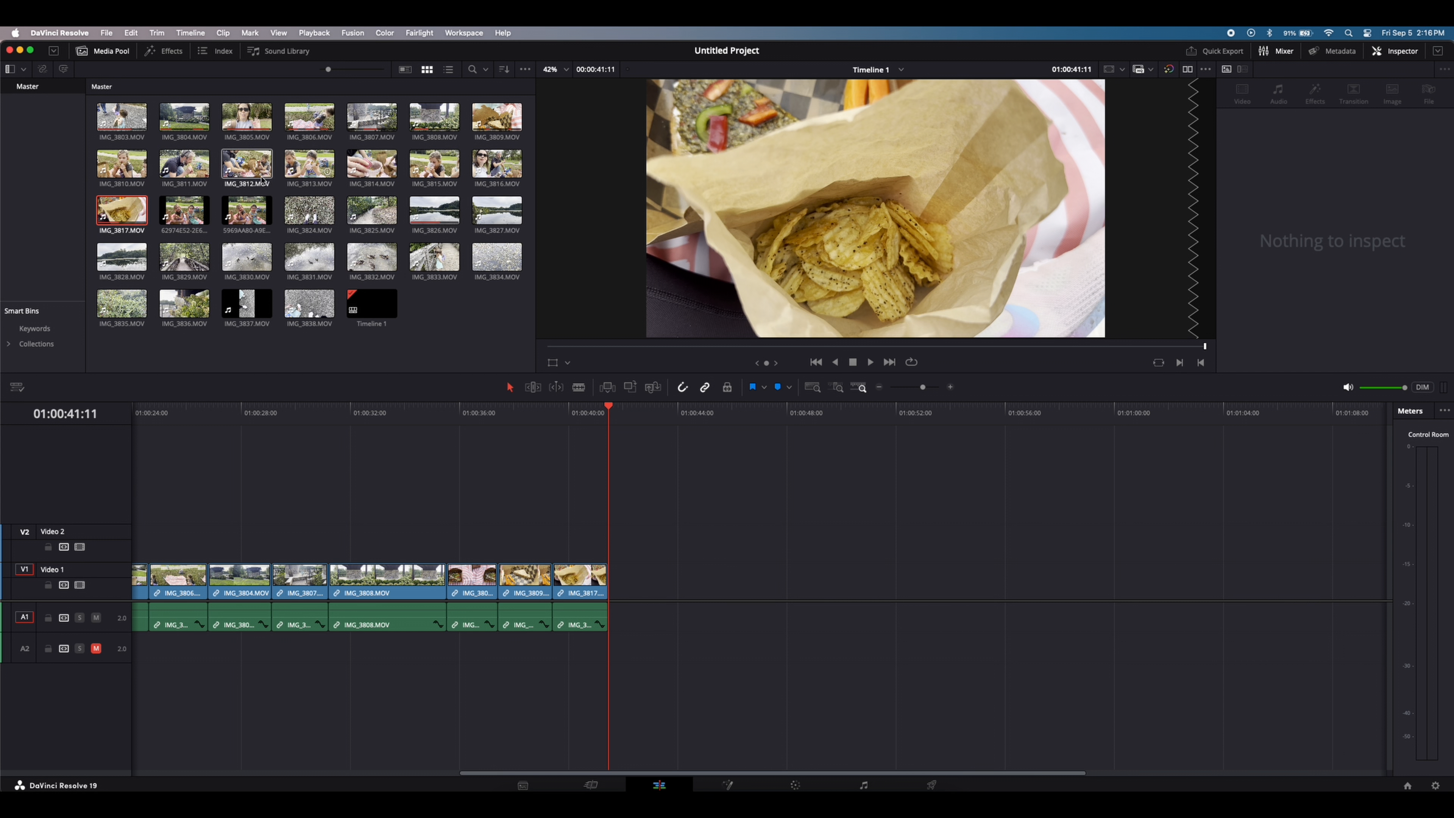
Add IMG_3810.MOV to Video 1 at 01:00:41:11, play it and cut out an unwanted section from 01:00:43:18.
drag(116, 176, 608, 628)
click(1036, 608)
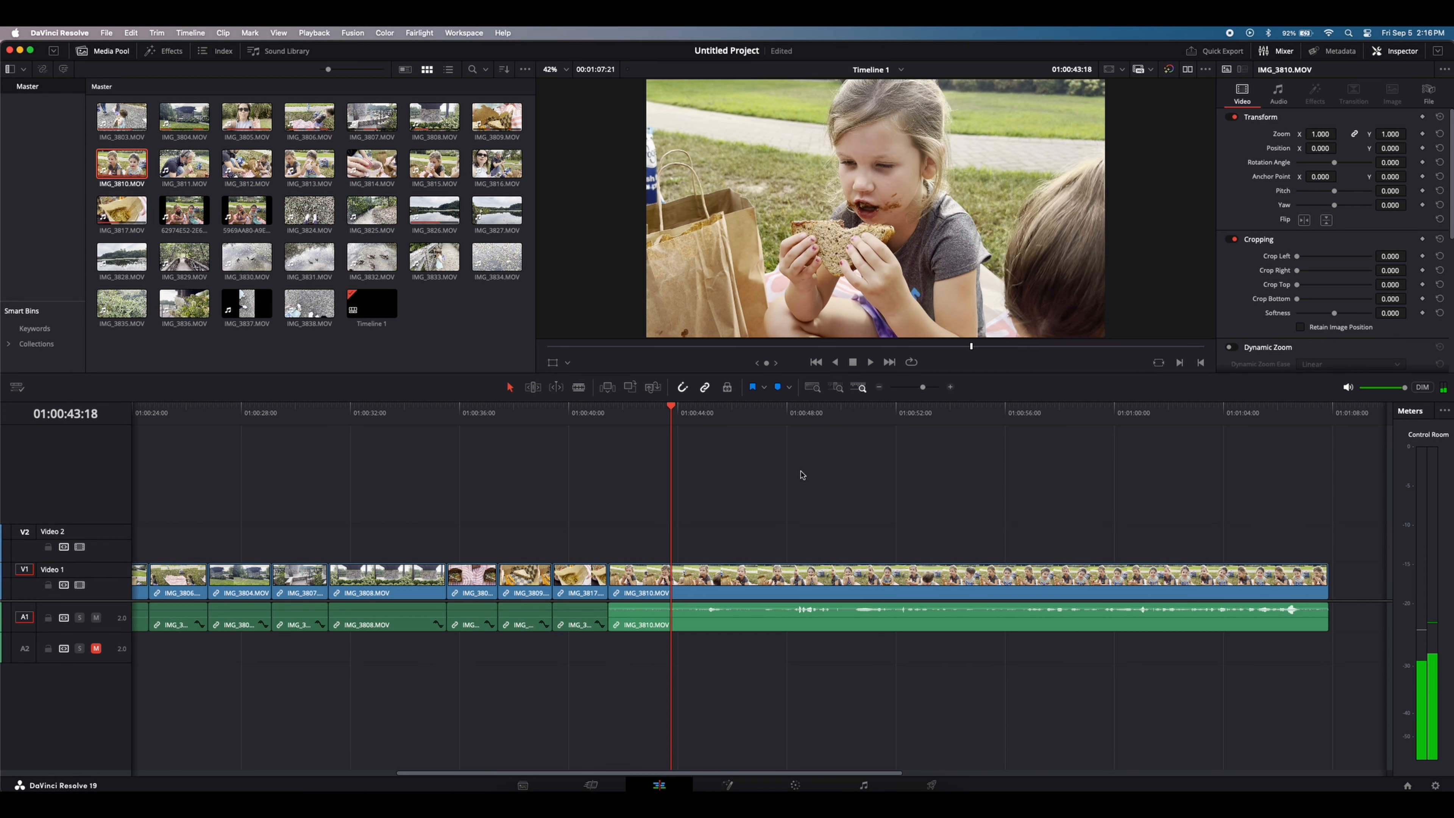
click(743, 616)
key(space)
super+click(716, 625)
key(Delete)
Play further into IMG_3810.MOV and cut out a second unwanted section without leaving a gap.
click(708, 627)
key(space)
key(space)
click(737, 591)
super+click(717, 580)
key(Delete)
key(space)
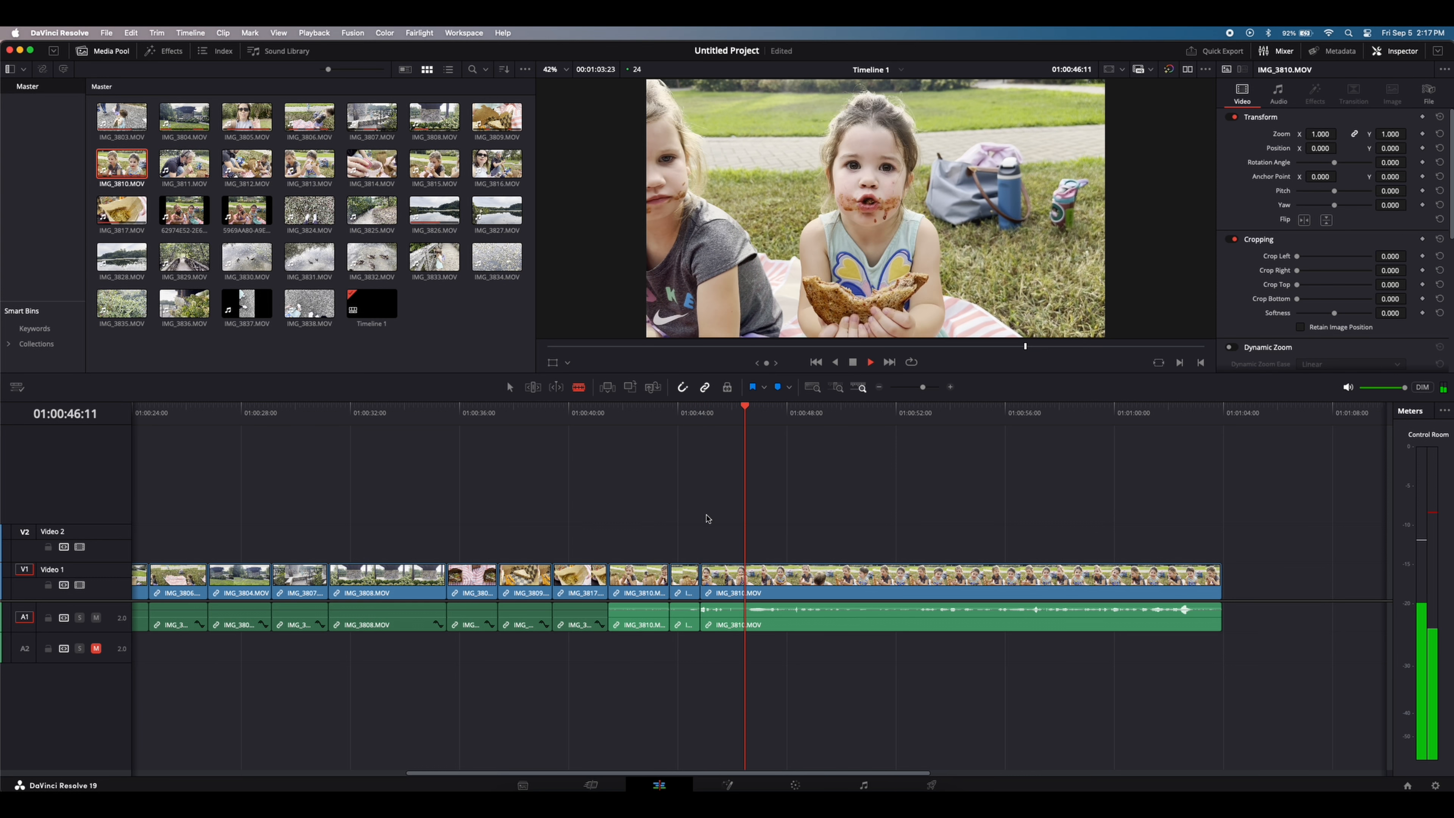
Split off and delete the short piece of IMG_3810.MOV that ends at 01:00:47:10.
key(space)
click(772, 596)
key(a)
click(765, 594)
key(BackSpace)
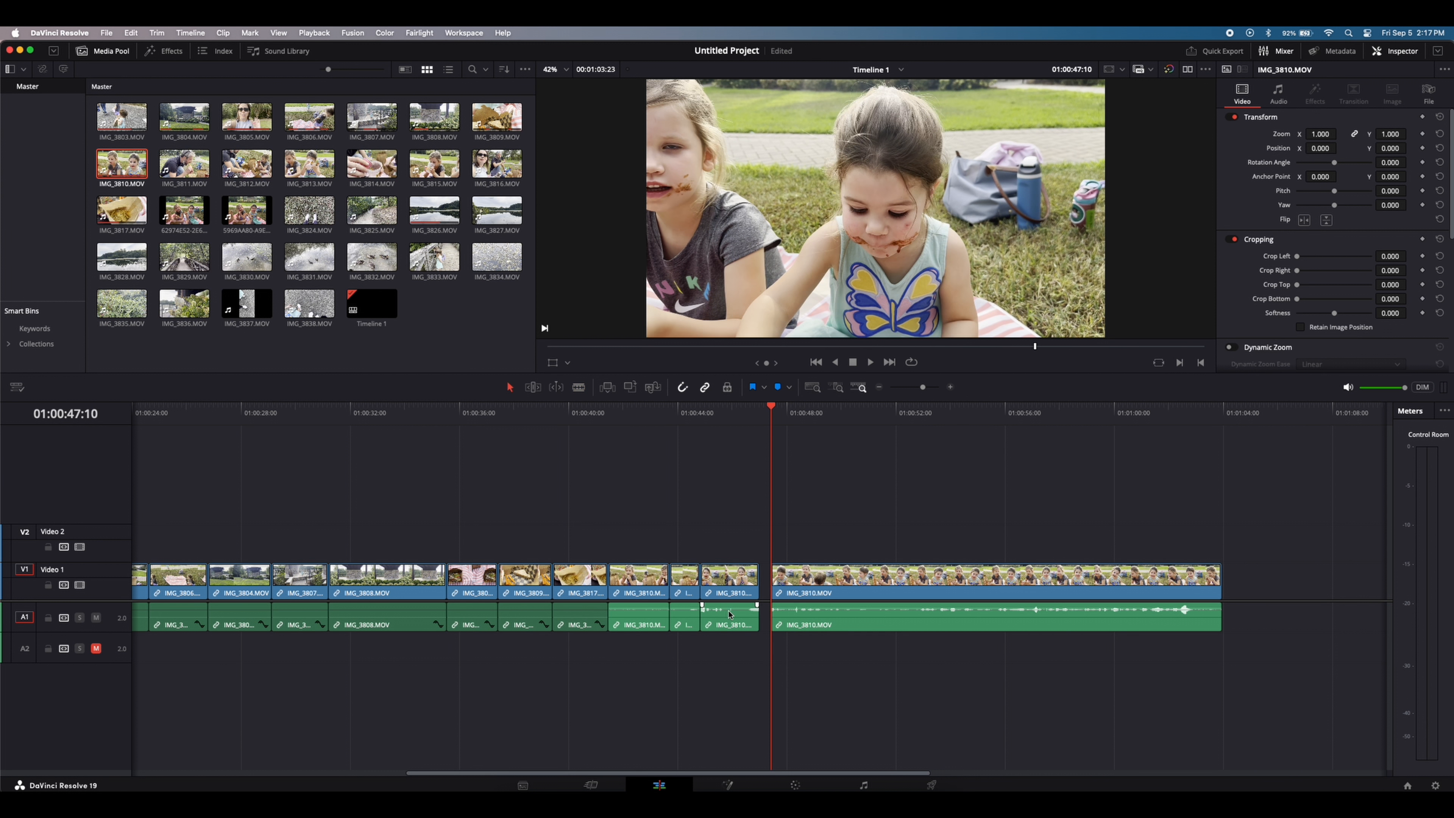
Set the audio volume of the first three IMG_3810.MOV segments to -100.
click(1279, 94)
double_click(1391, 135)
text(-100)
key(Return)
Cut off and delete the tail of the last IMG_3810.MOV segment, move the kept piece against the previous one and replay it.
key(space)
key(space)
key(super+b)
key(space)
click(969, 583)
key(BackSpace)
drag(836, 601, 823, 601)
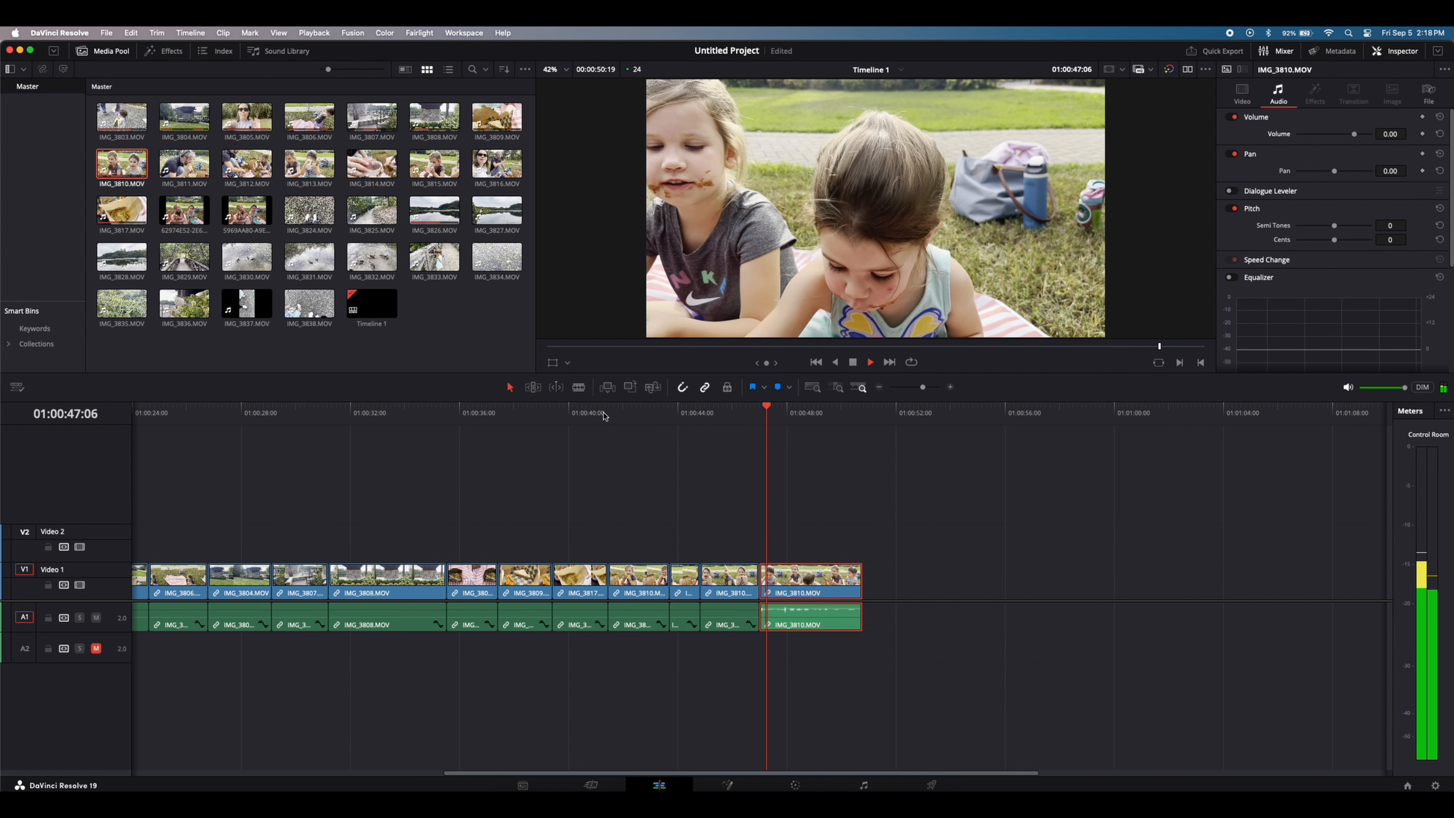
key(space)
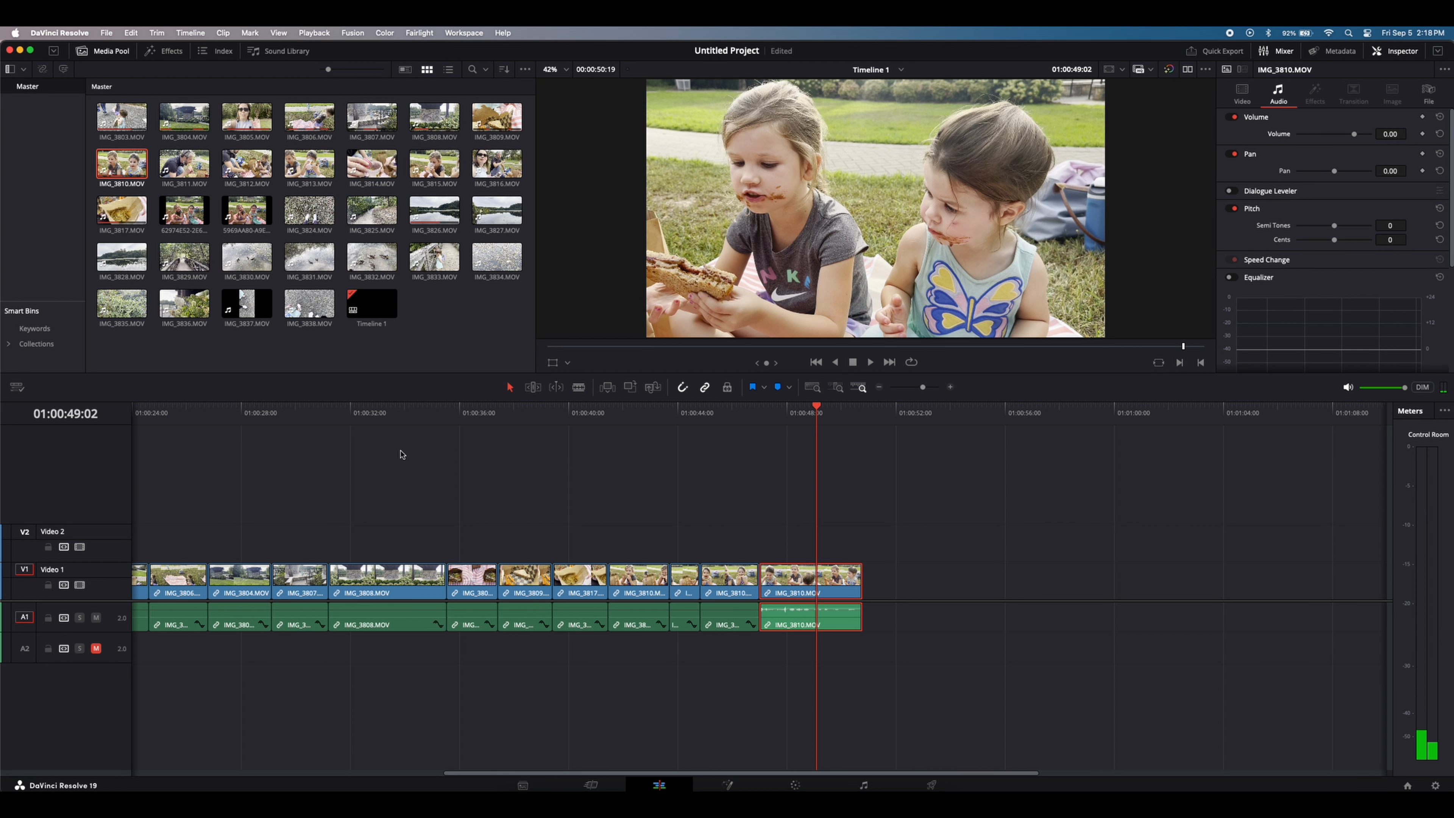
Add IMG_3811.MOV directly after IMG_3810.MOV, play it and trim its end to 01:00:52:18.
drag(179, 171, 863, 575)
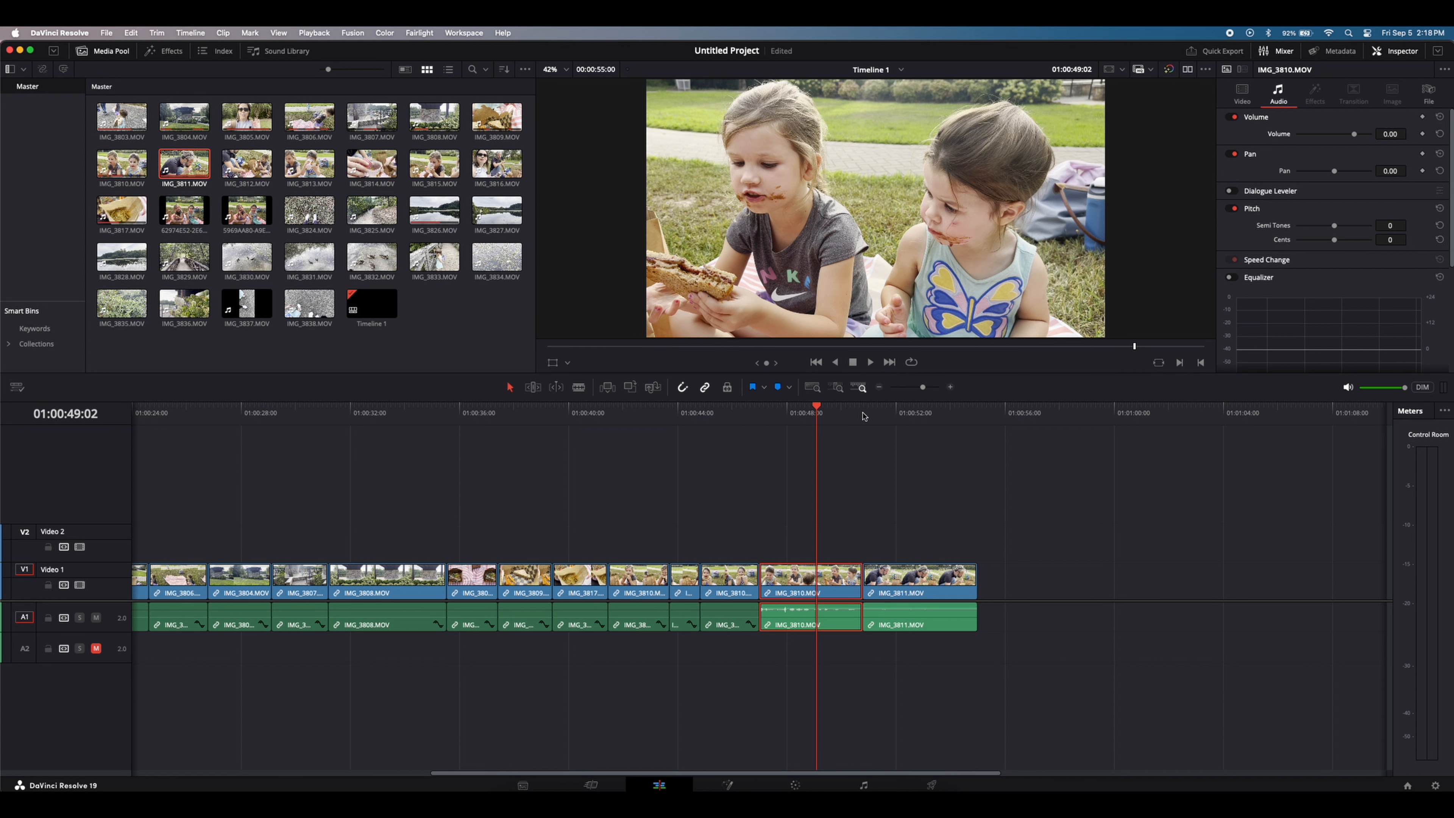
click(865, 414)
key(space)
key(space)
drag(976, 611, 916, 604)
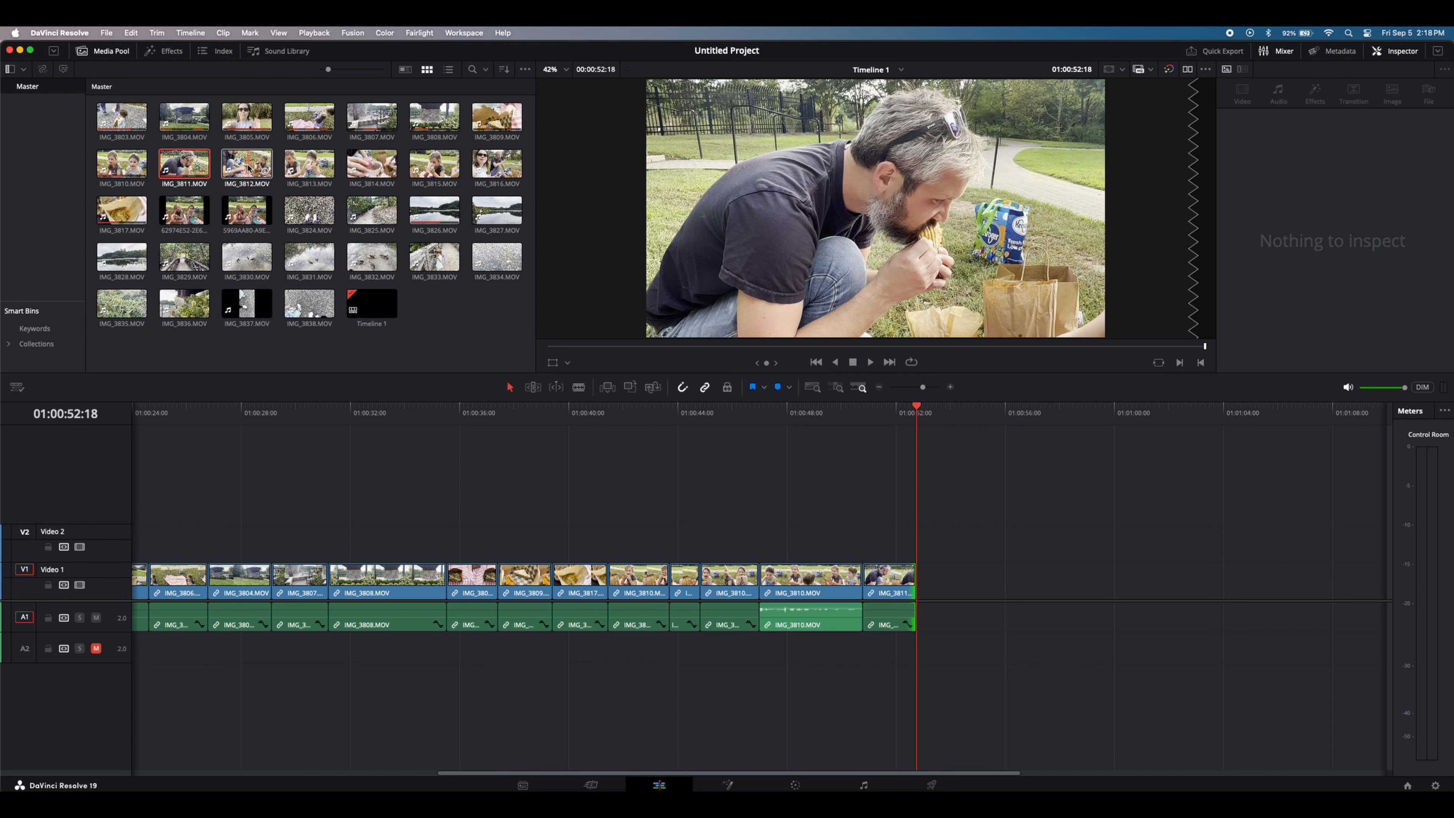
Add IMG_3812.MOV, IMG_3813.MOV, IMG_3814.MOV and IMG_3815.MOV to Video 1 in order after IMG_3811.MOV.
drag(248, 168, 919, 593)
drag(275, 164, 424, 172)
drag(325, 167, 1122, 593)
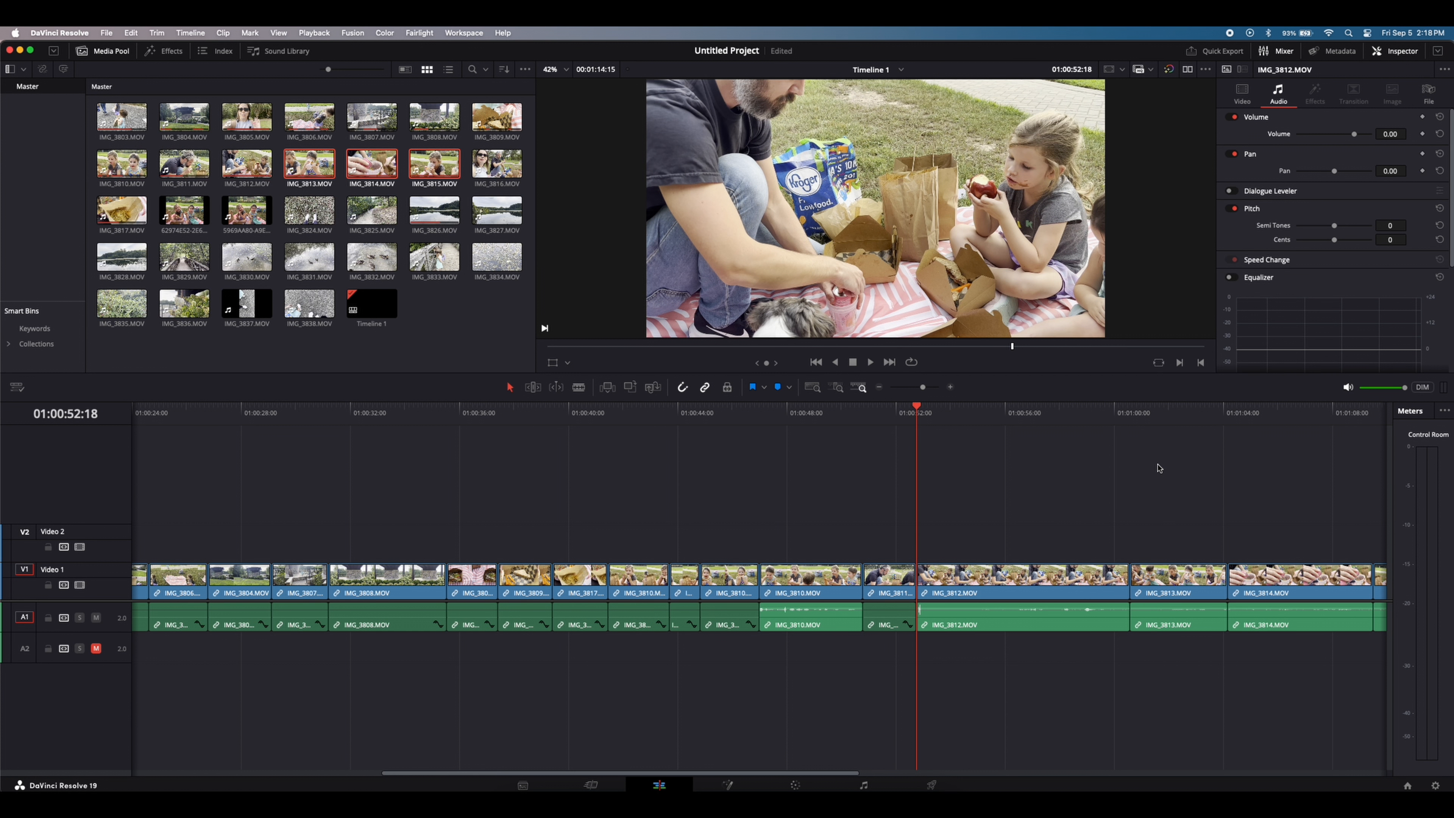
Play IMG_3812.MOV and split it at 01:00:54:22, and split IMG_3814.MOV about two-thirds of the way through.
scroll(1161, 468, right, 5)
key(space)
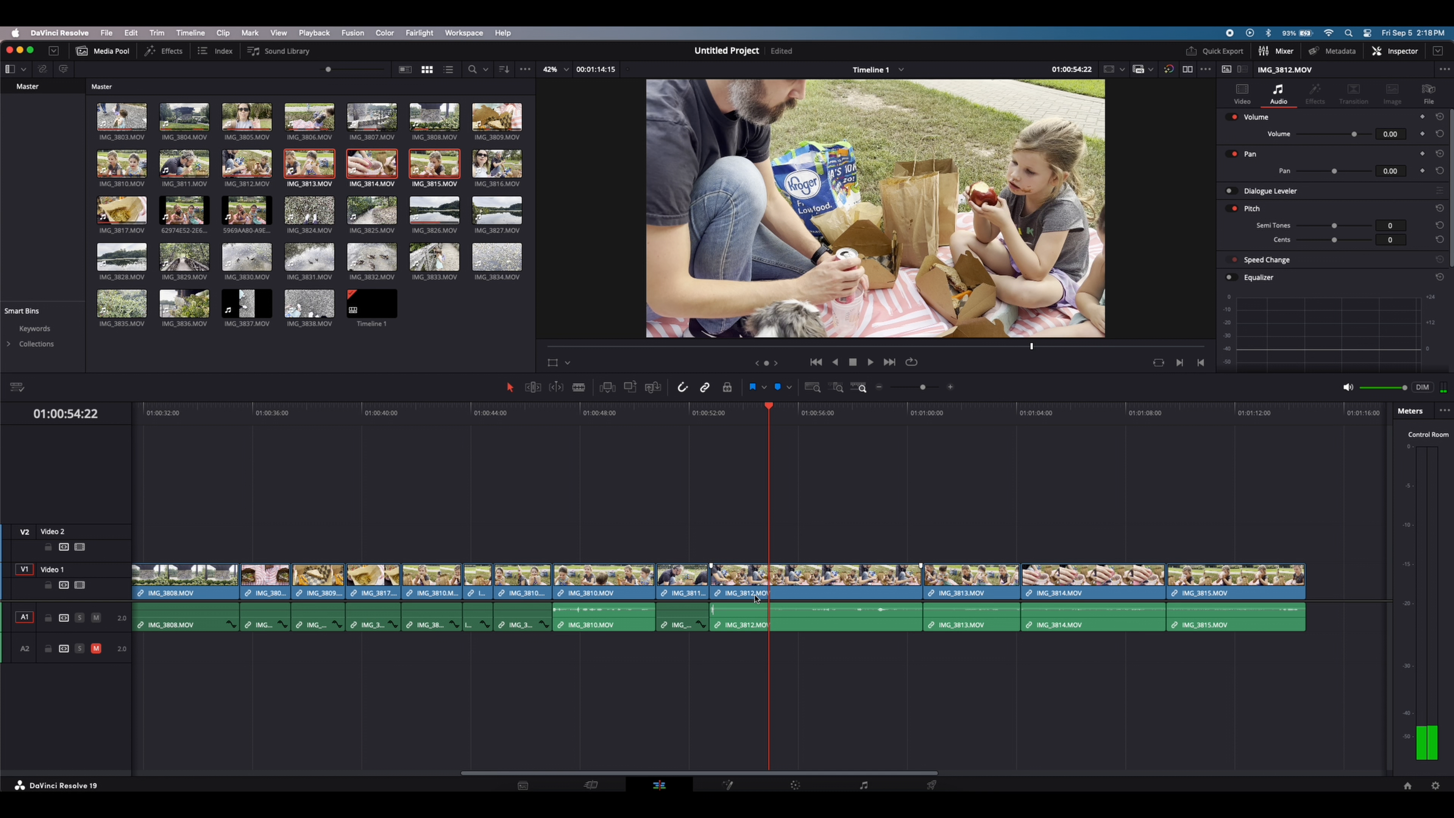
key(b)
click(773, 584)
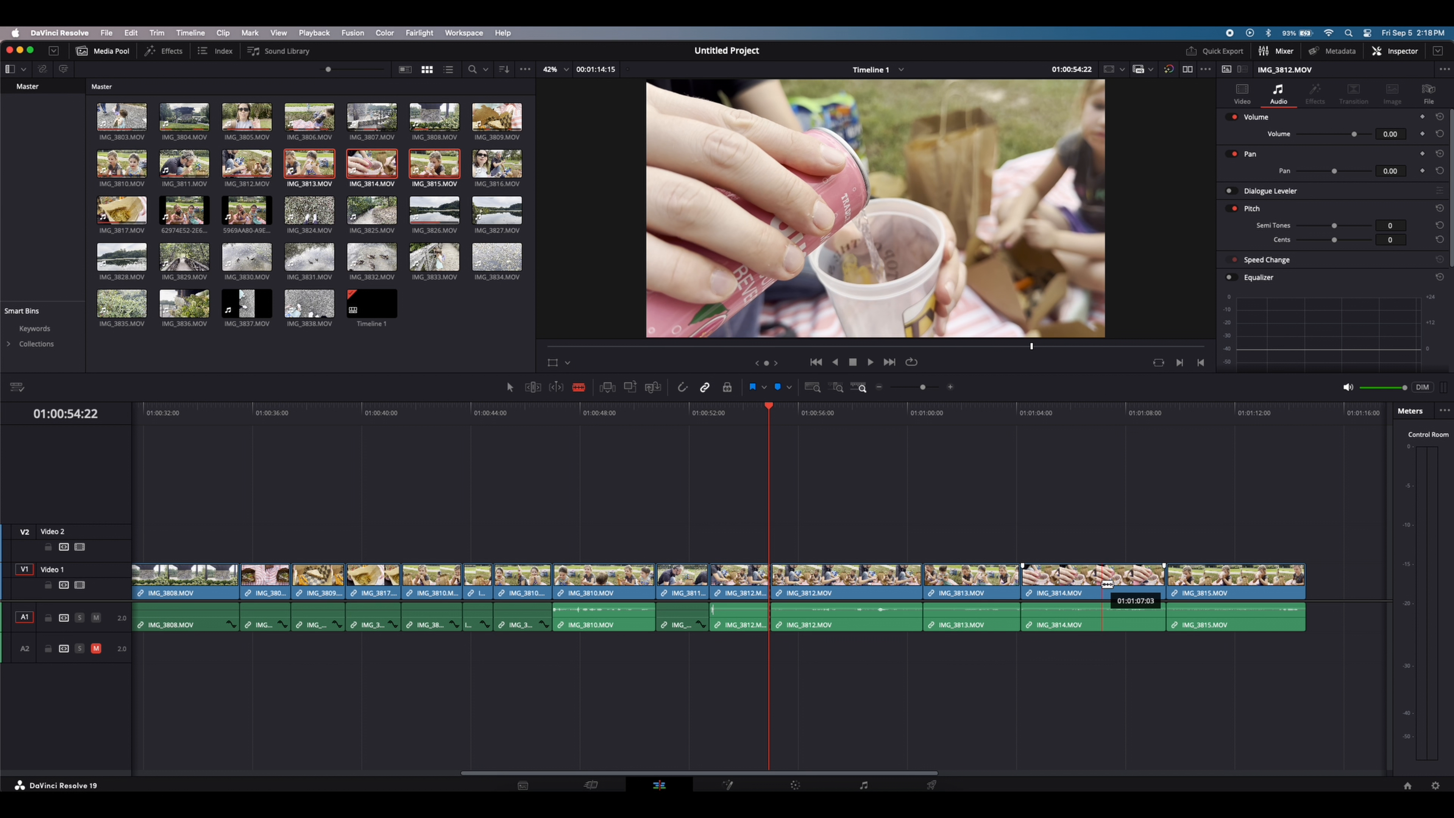
click(1117, 584)
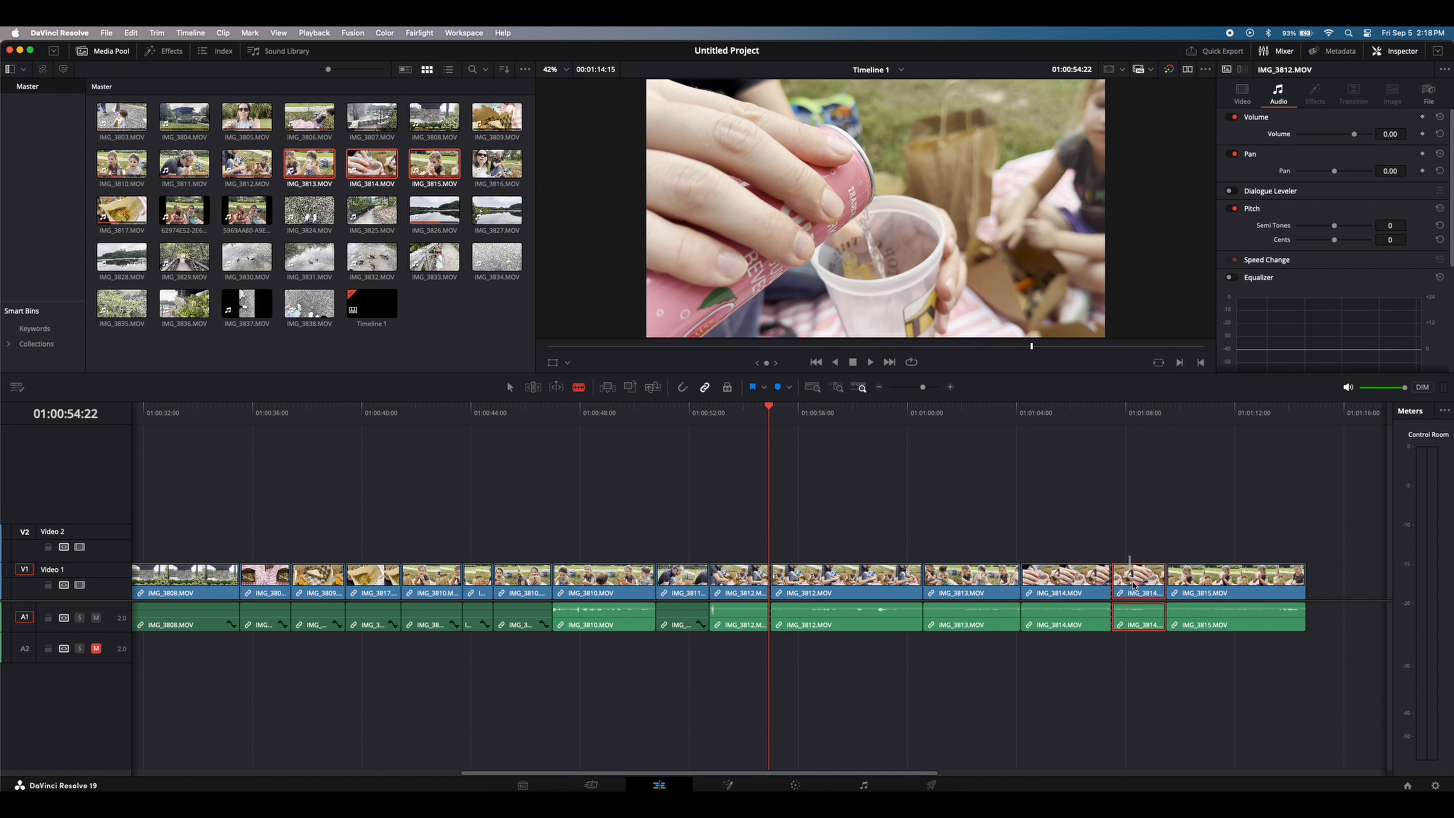
Delete the second part of IMG_3812.MOV and replay the part that is kept.
drag(809, 534, 830, 589)
key(BackSpace)
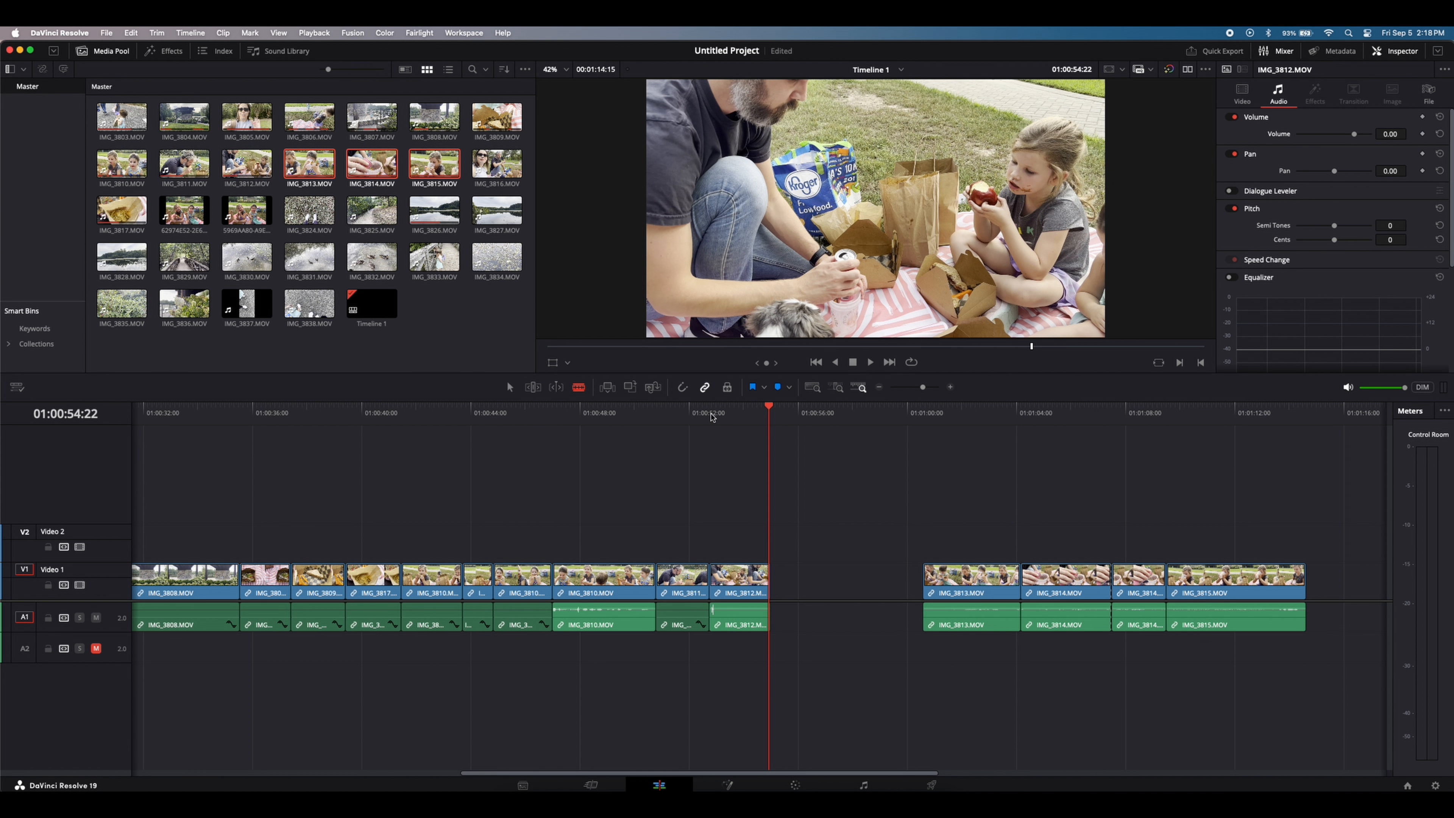
click(712, 414)
key(space)
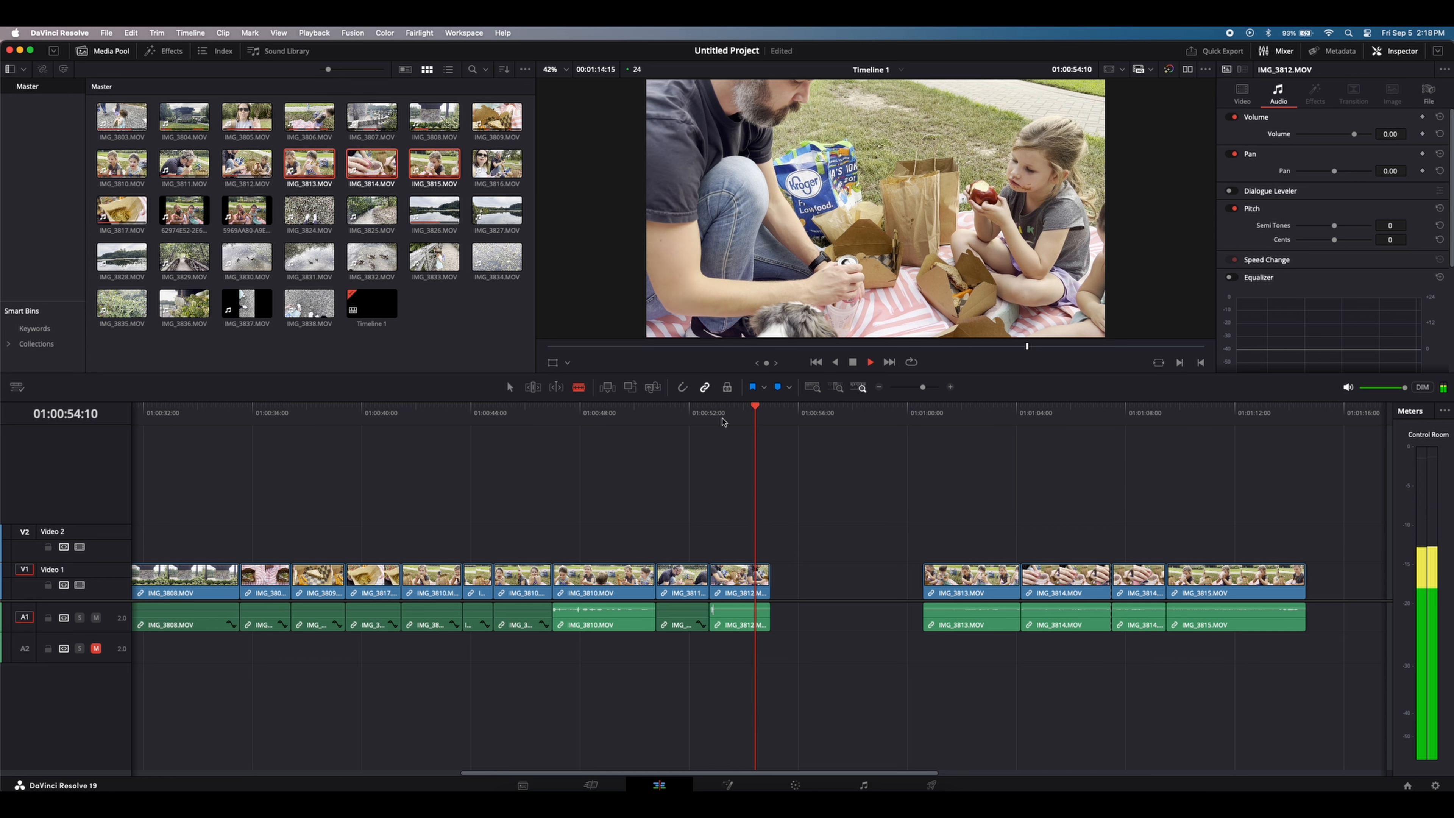
key(space)
Move the last piece of IMG_3814.MOV directly after IMG_3812.MOV with snapping turned on, and play across the cut.
drag(1124, 590, 834, 600)
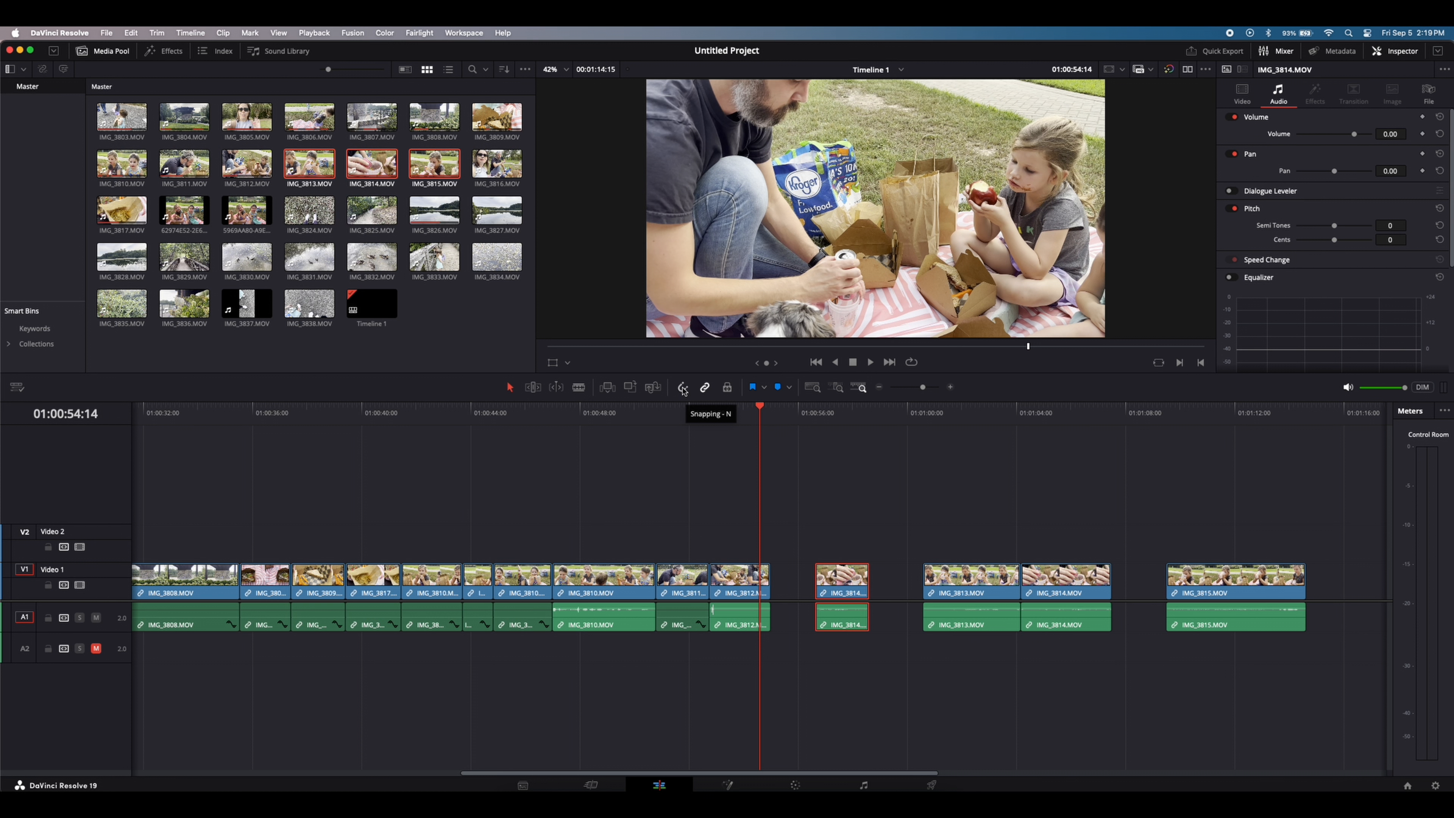
key(n)
drag(833, 587, 790, 592)
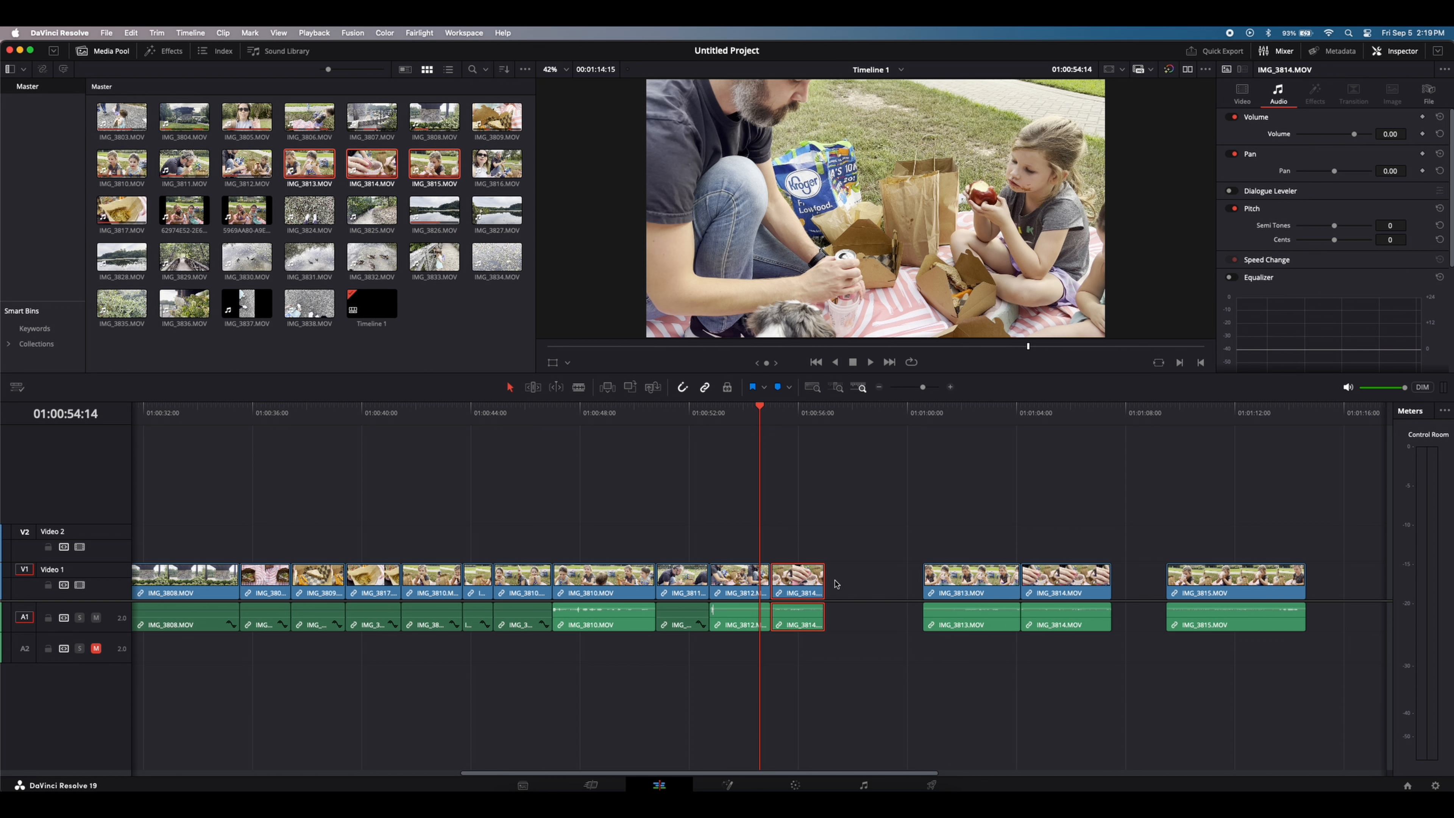
key(space)
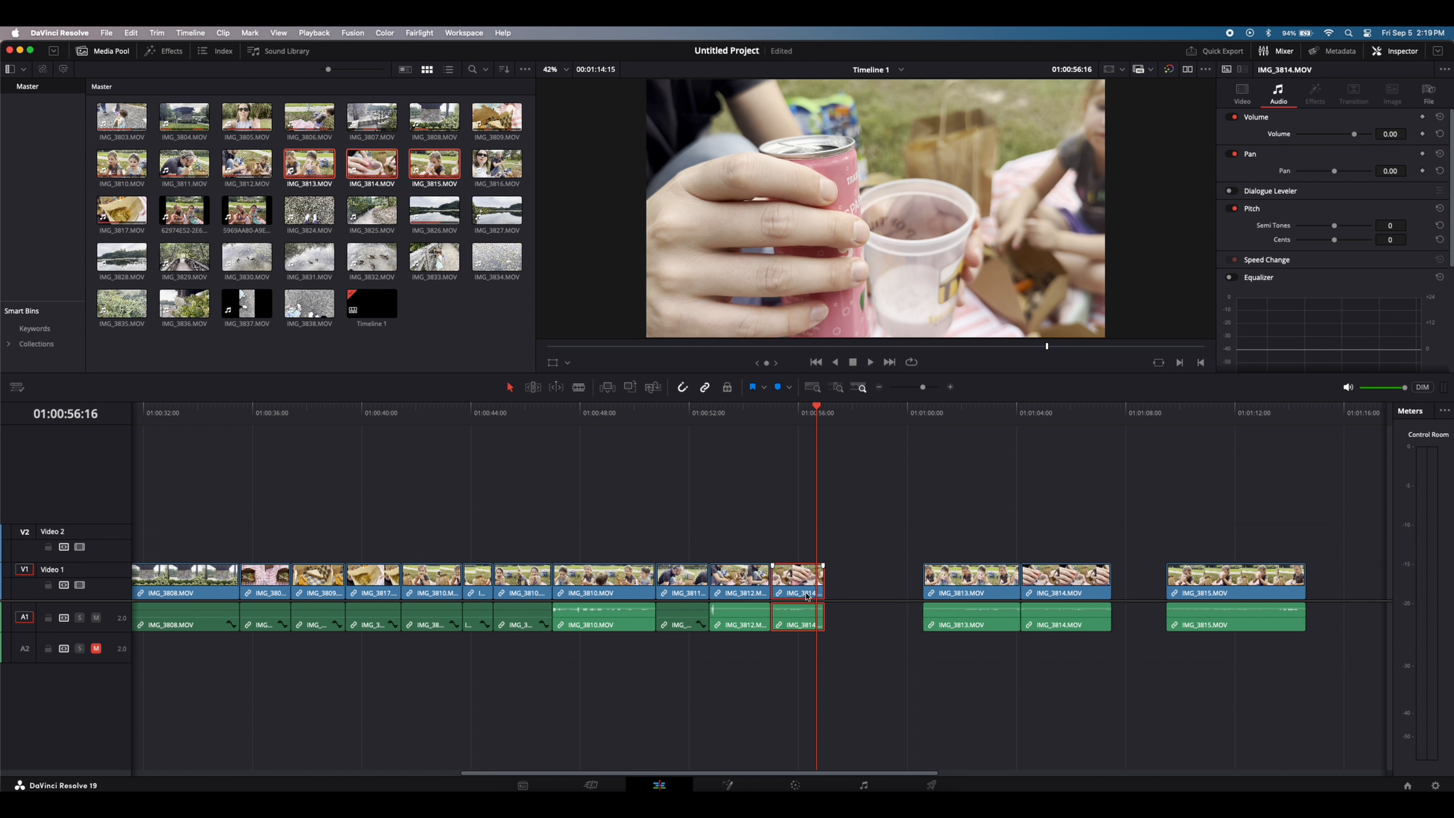
Slip the footage inside the moved IMG_3814.MOV clip in trim edit mode and replay the clip.
key(t)
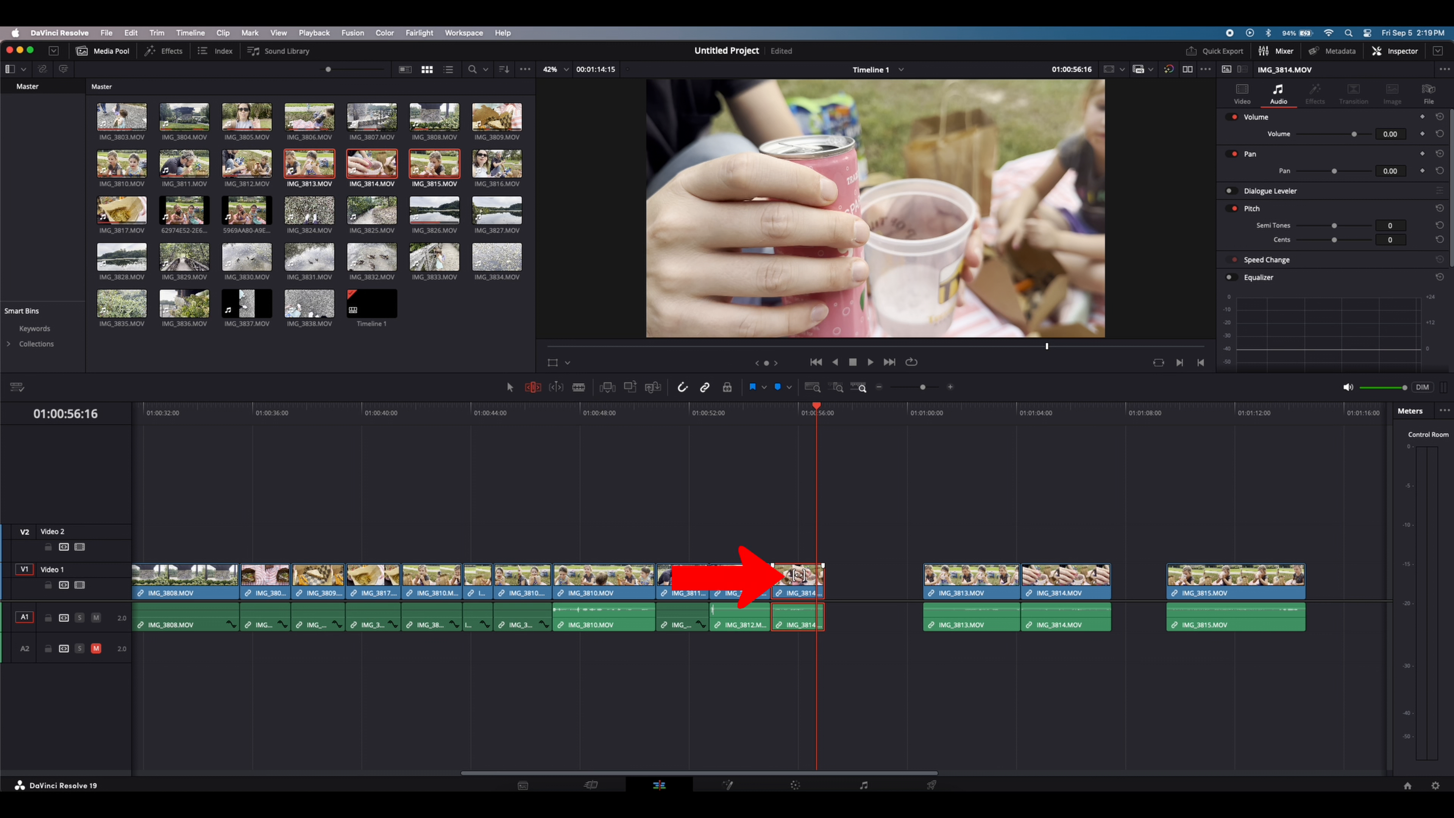
drag(799, 575, 825, 576)
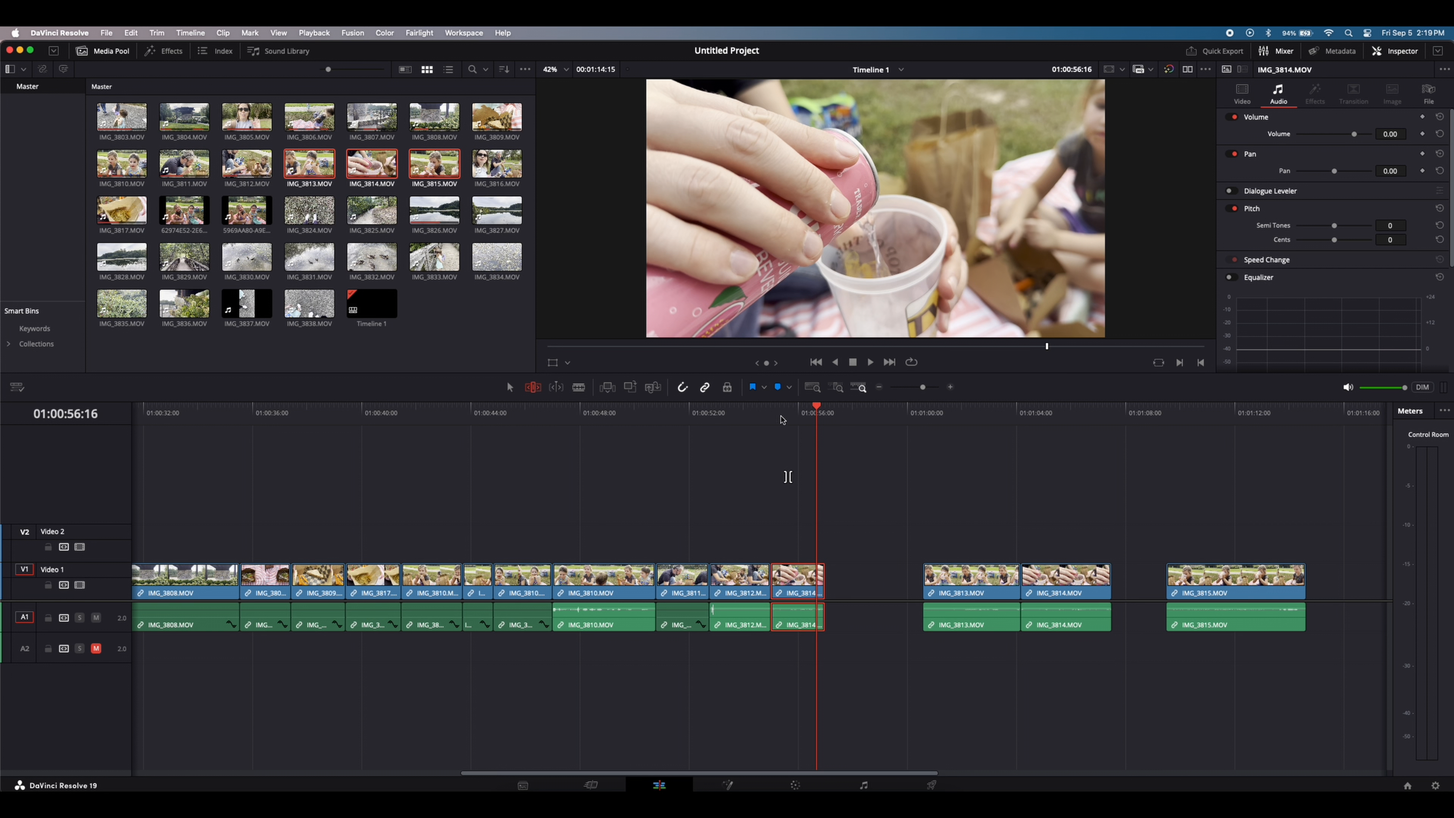
click(783, 420)
key(space)
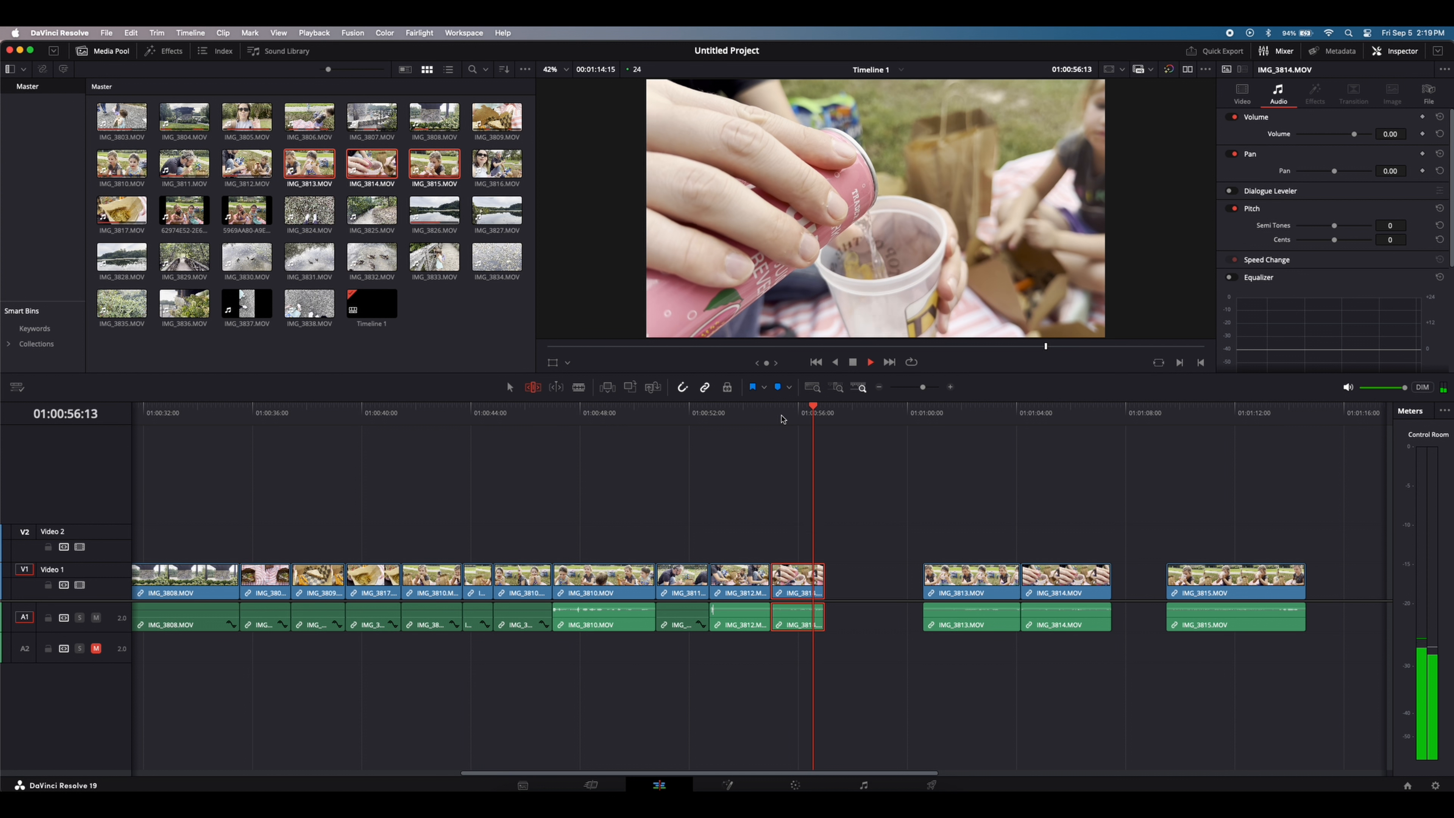
key(space)
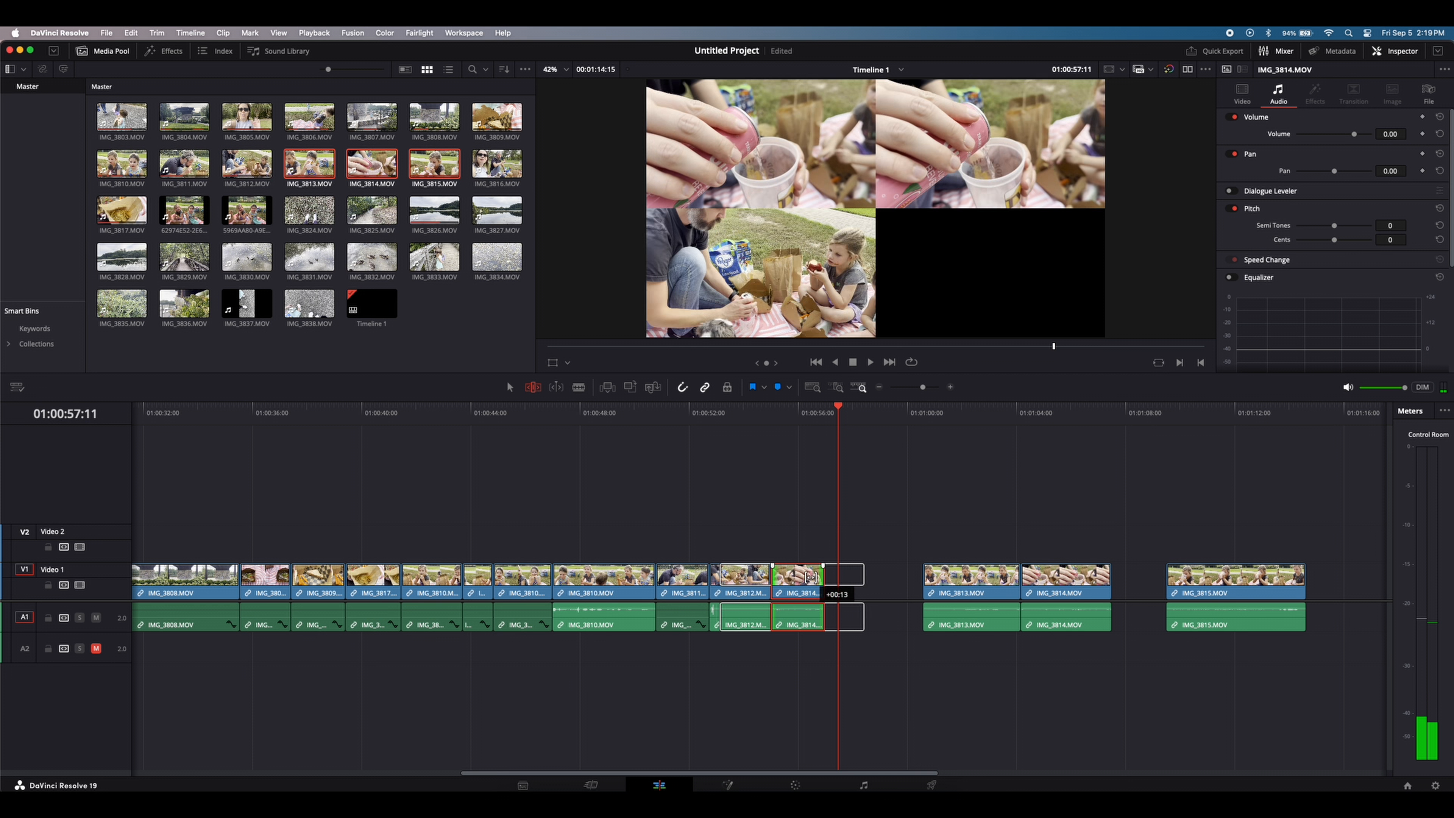
Replay the slipped IMG_3814.MOV clip and delete the leftover IMG_3814.MOV piece that follows IMG_3813.MOV.
click(790, 417)
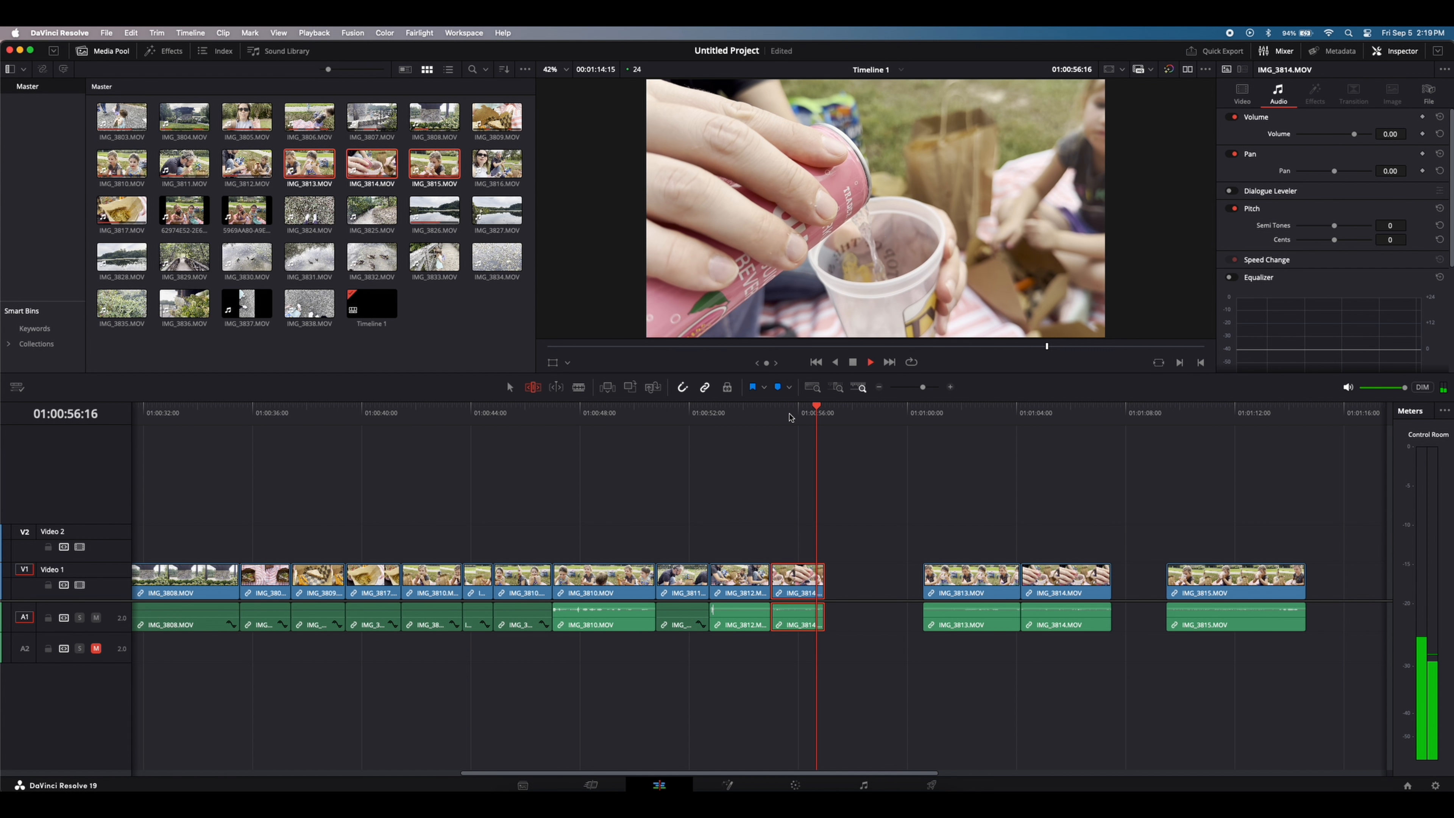
key(space)
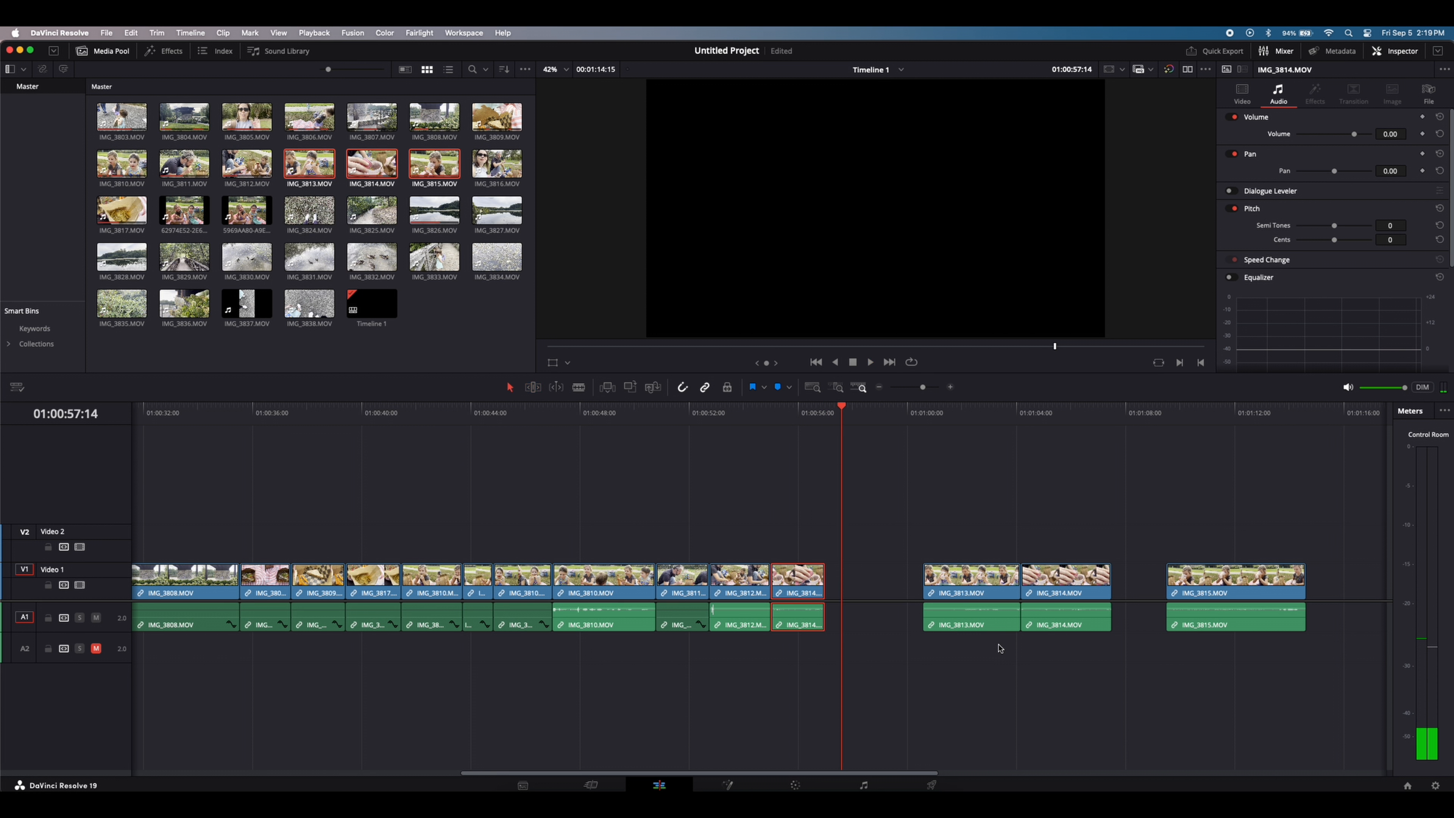
click(1080, 608)
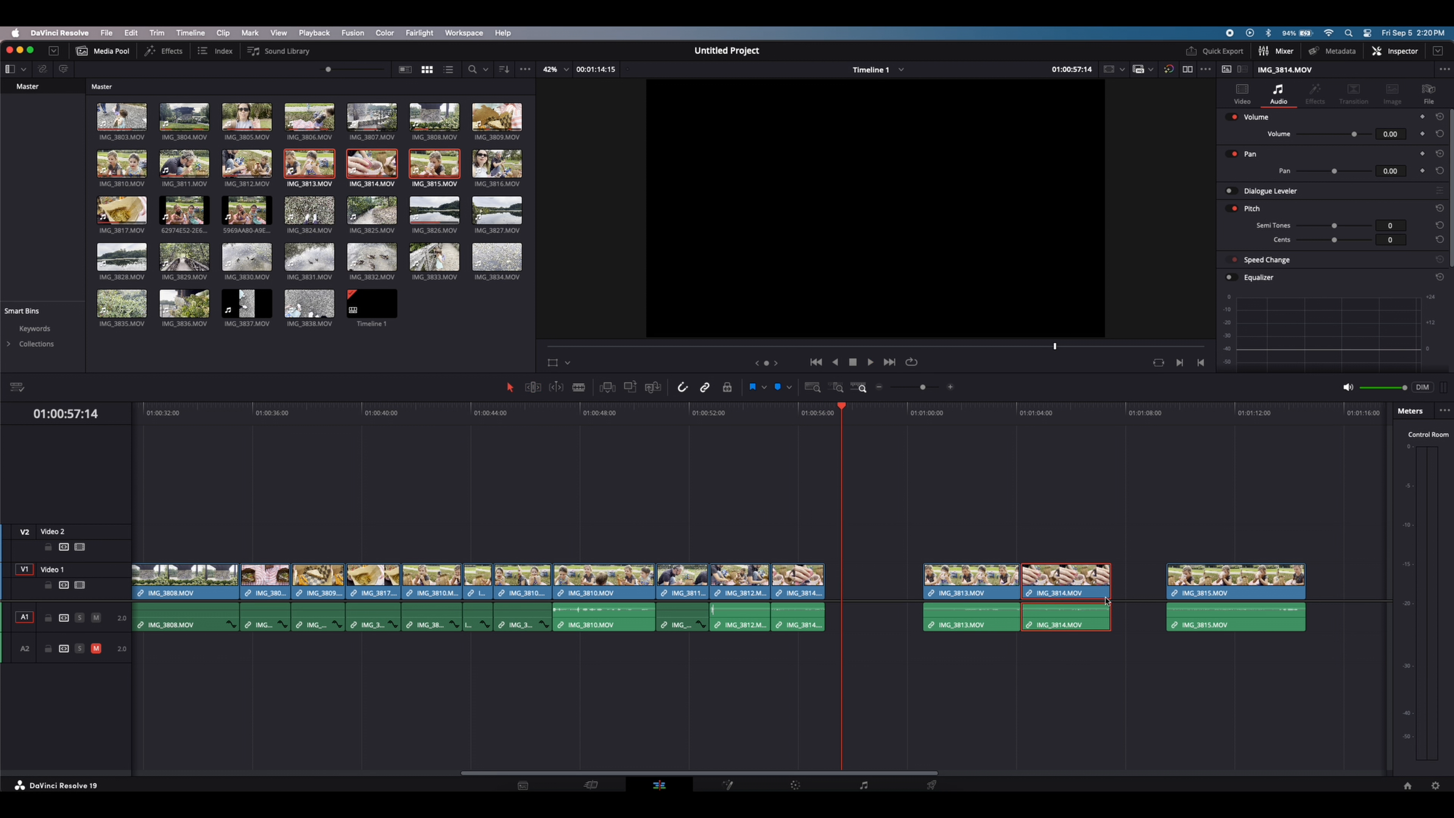
key(BackSpace)
Select the IMG_3813.MOV and IMG_3815.MOV clips together and lower their audio volume to the minimum.
drag(984, 530, 1193, 596)
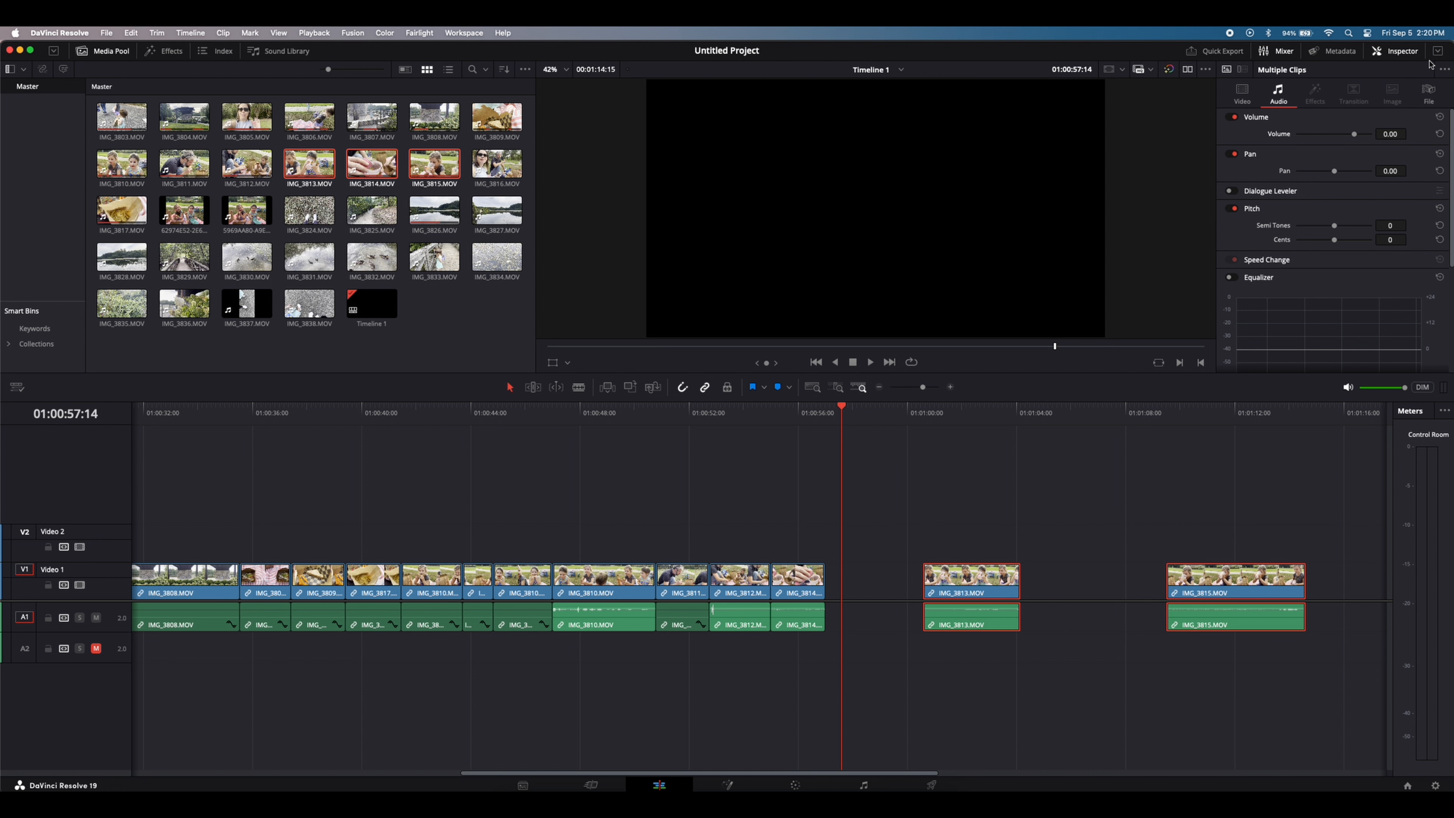
drag(1397, 134, 1297, 136)
click(974, 455)
Place shortened IMG_3813.MOV and IMG_3815.MOV clips back to back after IMG_3814.MOV, removing the surplus and playing across the cut.
drag(953, 611, 880, 581)
click(821, 418)
key(space)
key(space)
click(906, 583)
key(BackSpace)
drag(1013, 580, 932, 581)
Add IMG_3816.MOV after IMG_3815.MOV, play it, trim off its opening and close the resulting gap.
drag(503, 170, 989, 630)
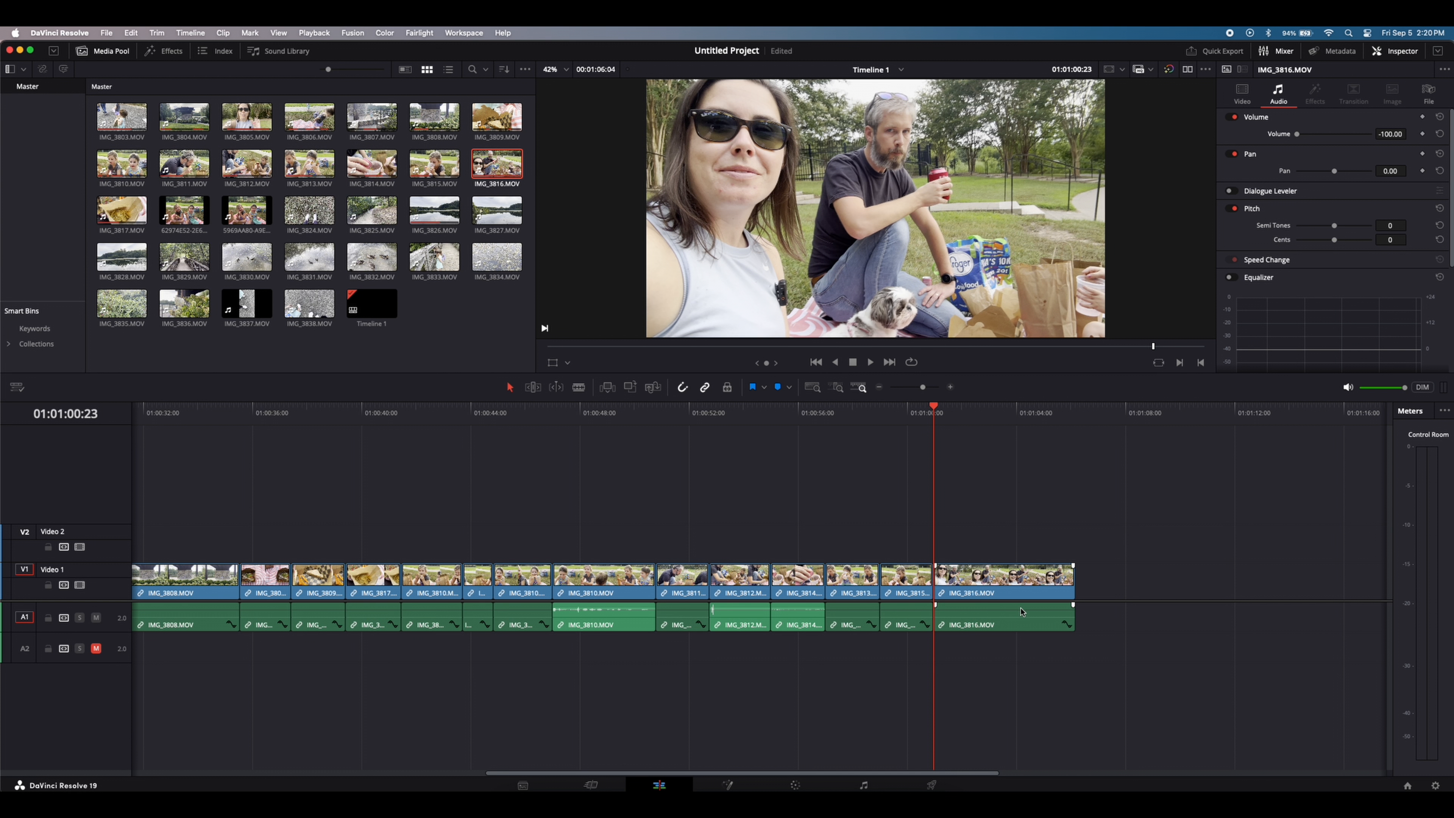
key(space)
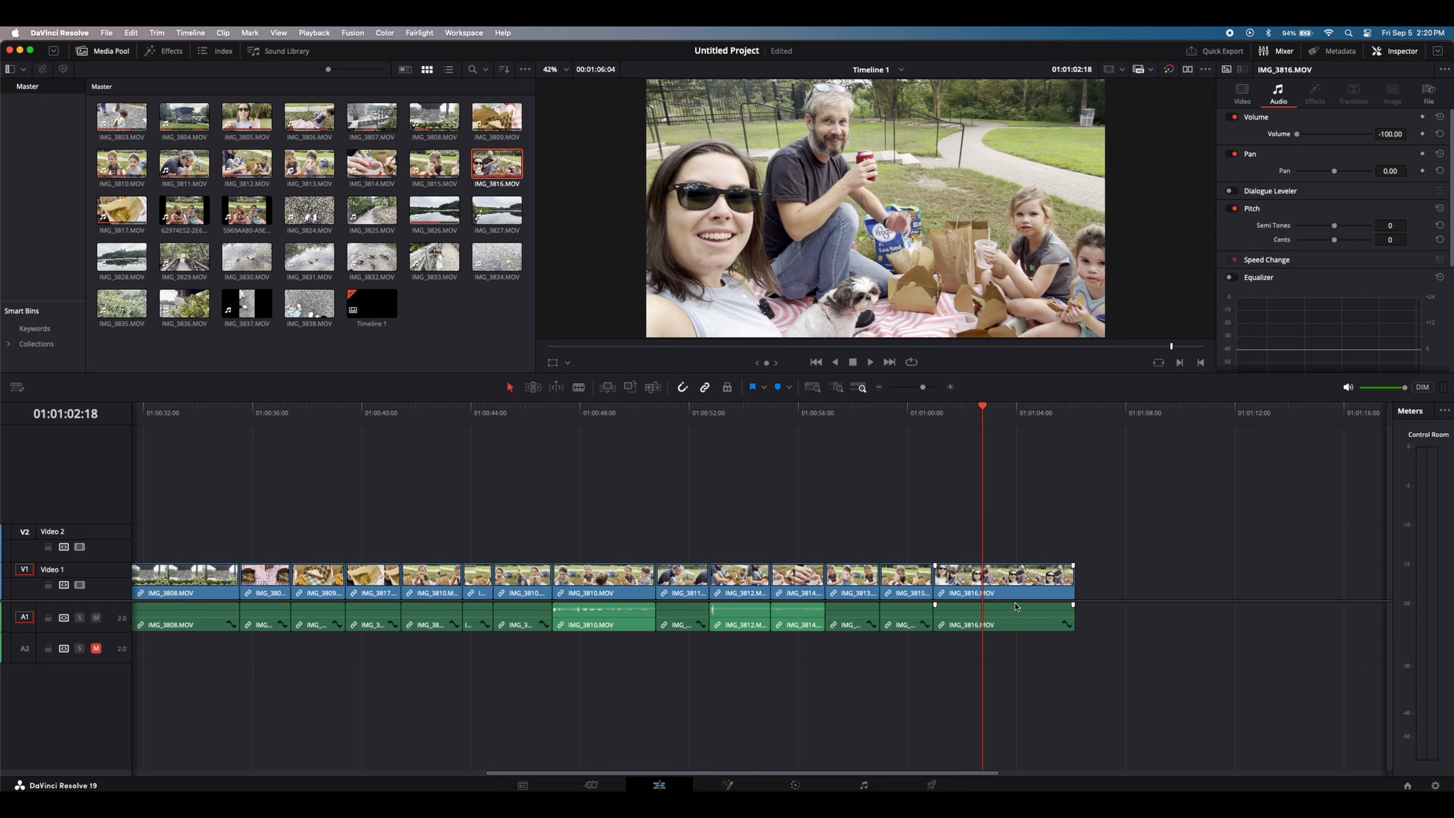
drag(942, 573, 991, 574)
drag(1037, 589, 988, 589)
Replay IMG_3816.MOV and trim a little off its end, to about 01:01:03:23.
click(915, 420)
key(space)
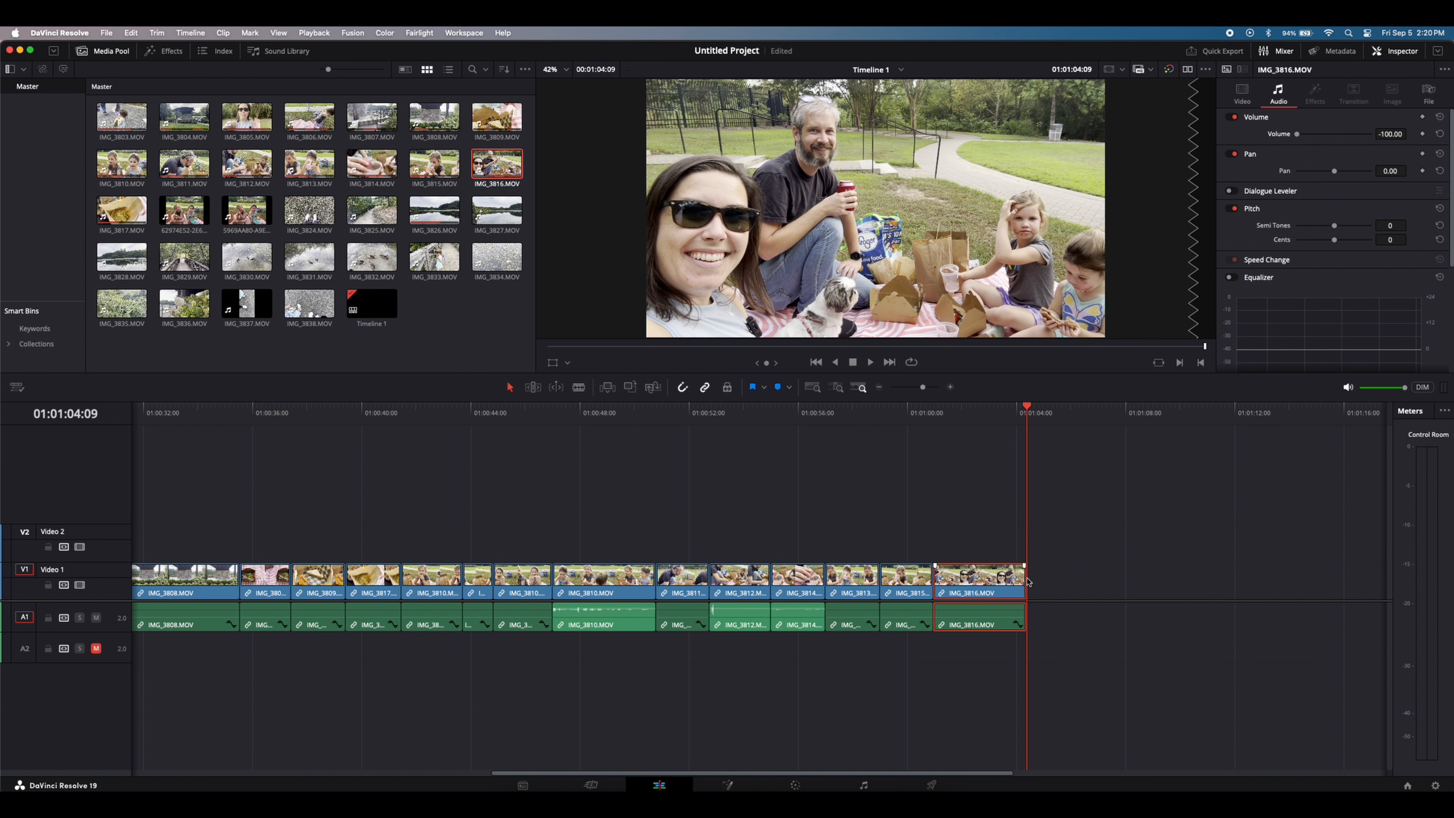
drag(1024, 580, 1011, 581)
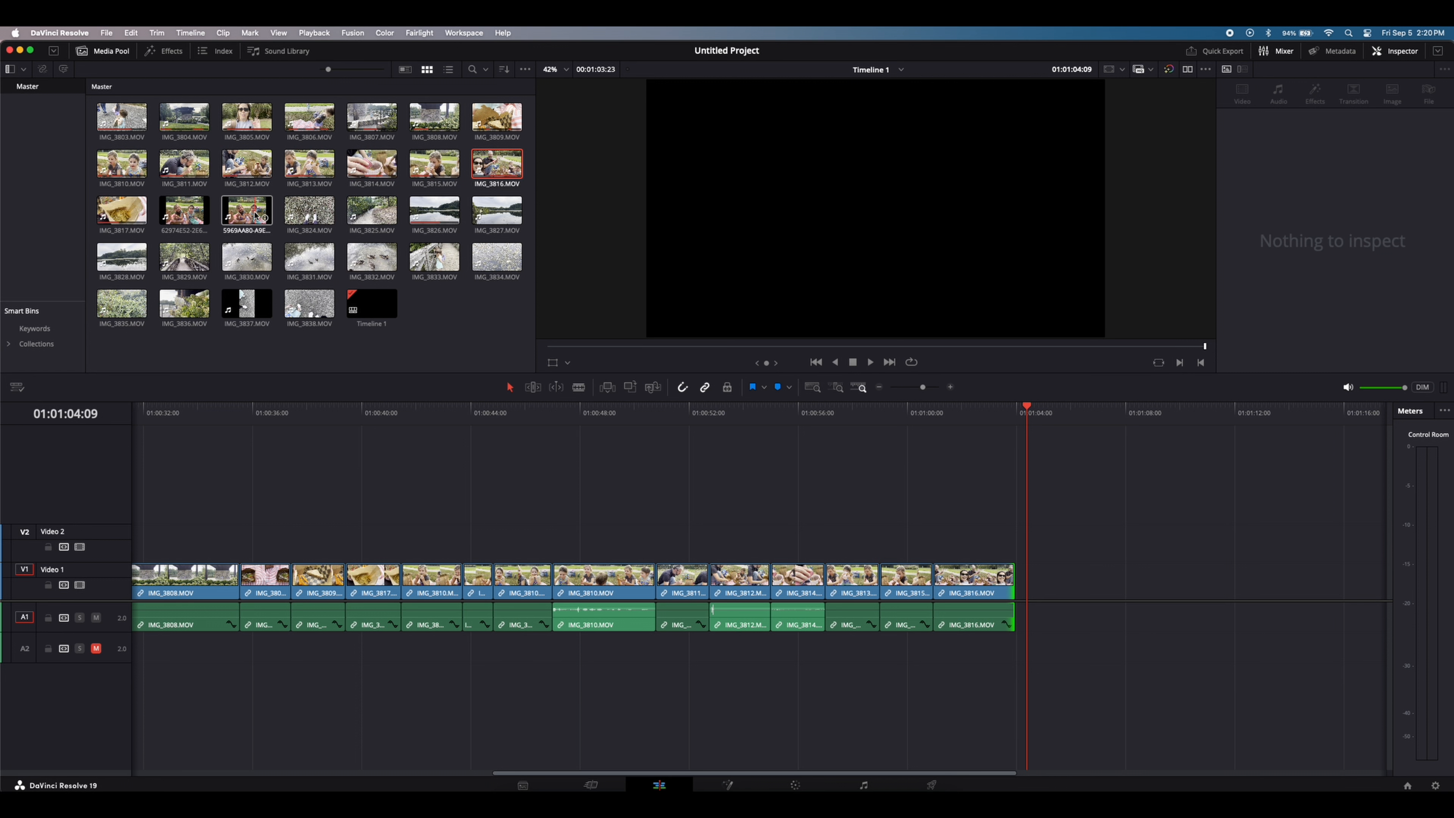
Add the 5969AA80 clip after IMG_3816.MOV, lower its volume to about -98 and play it.
drag(253, 217, 1047, 585)
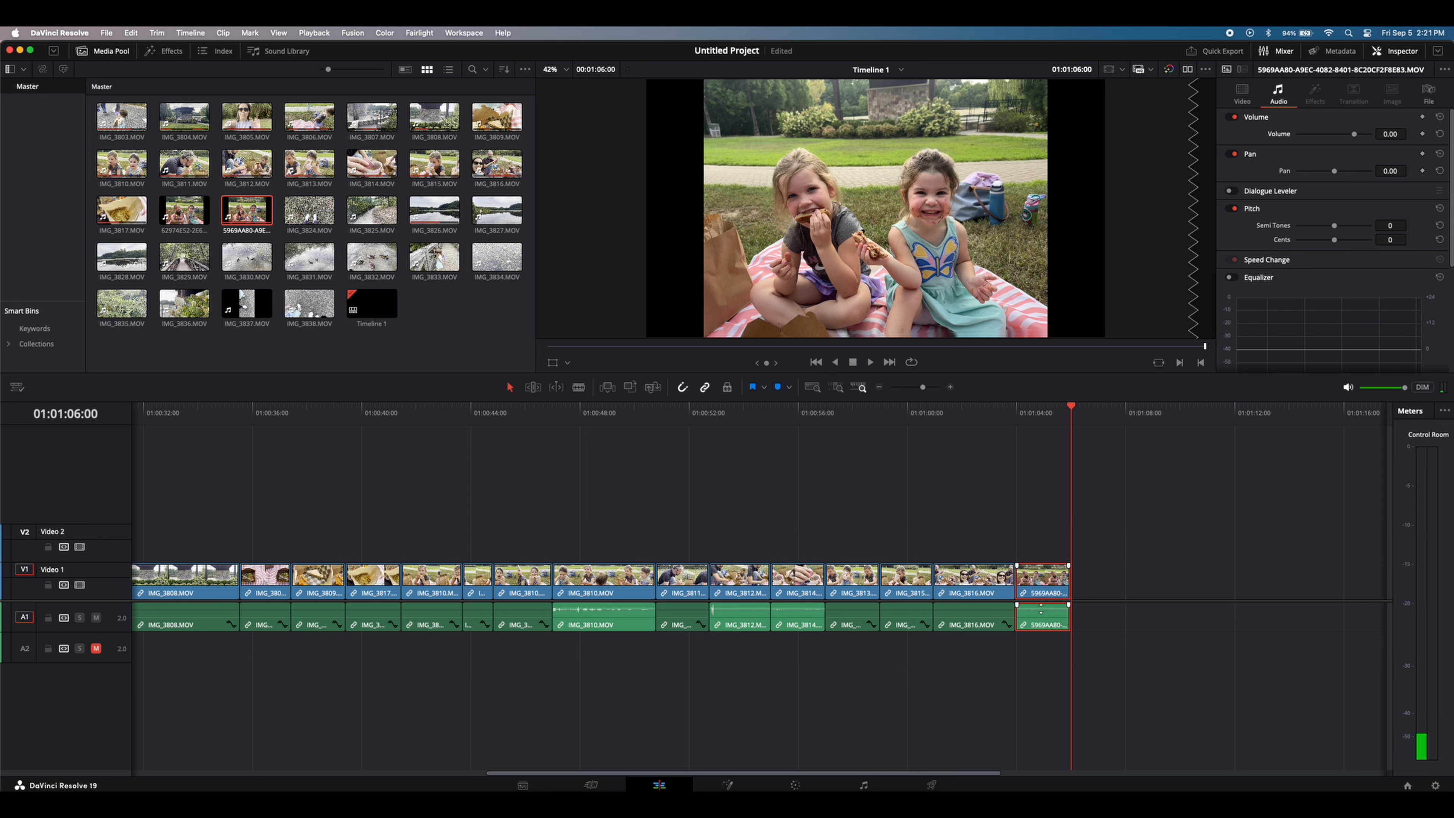
drag(1041, 609, 1042, 636)
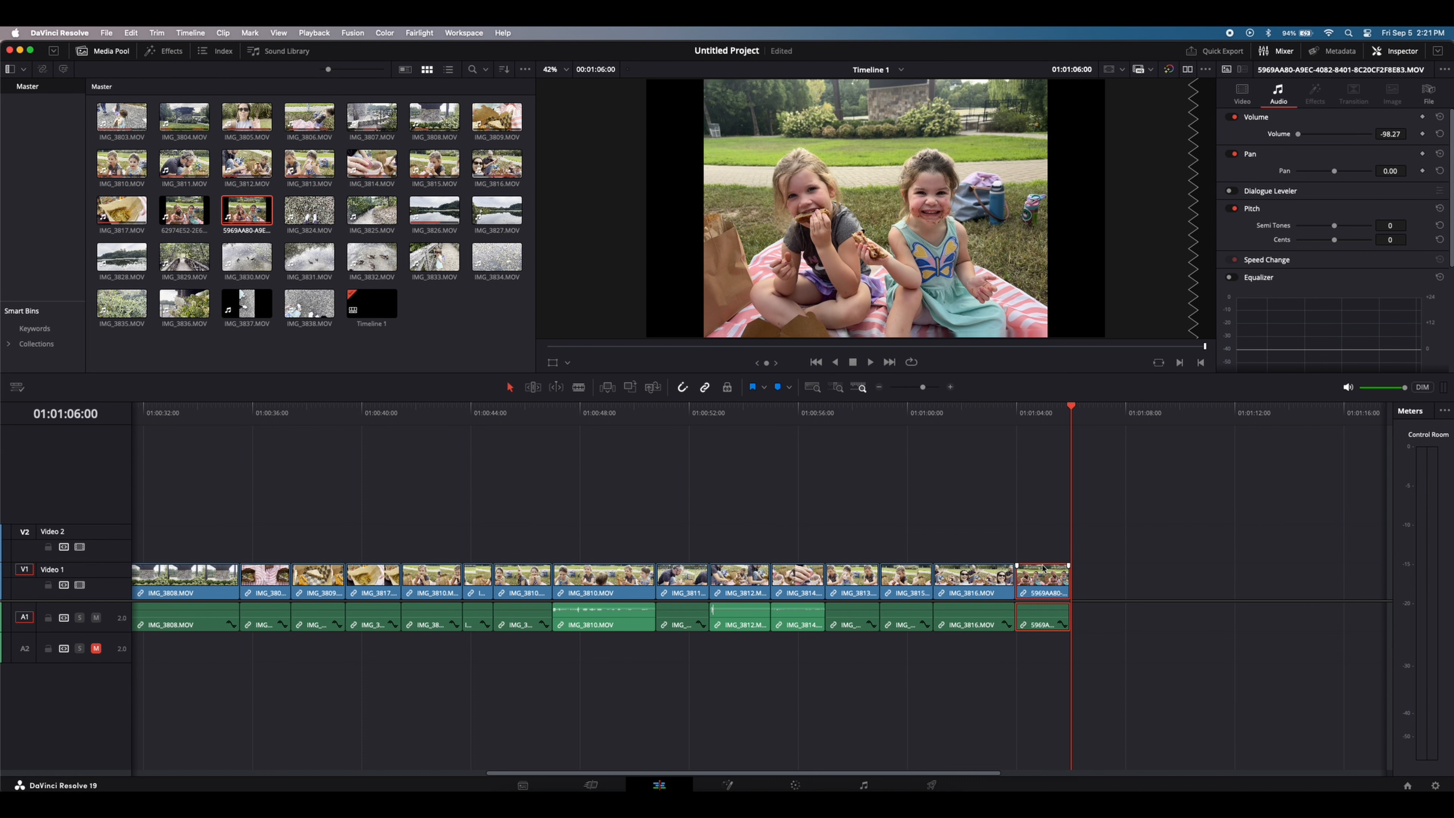
click(1007, 413)
key(space)
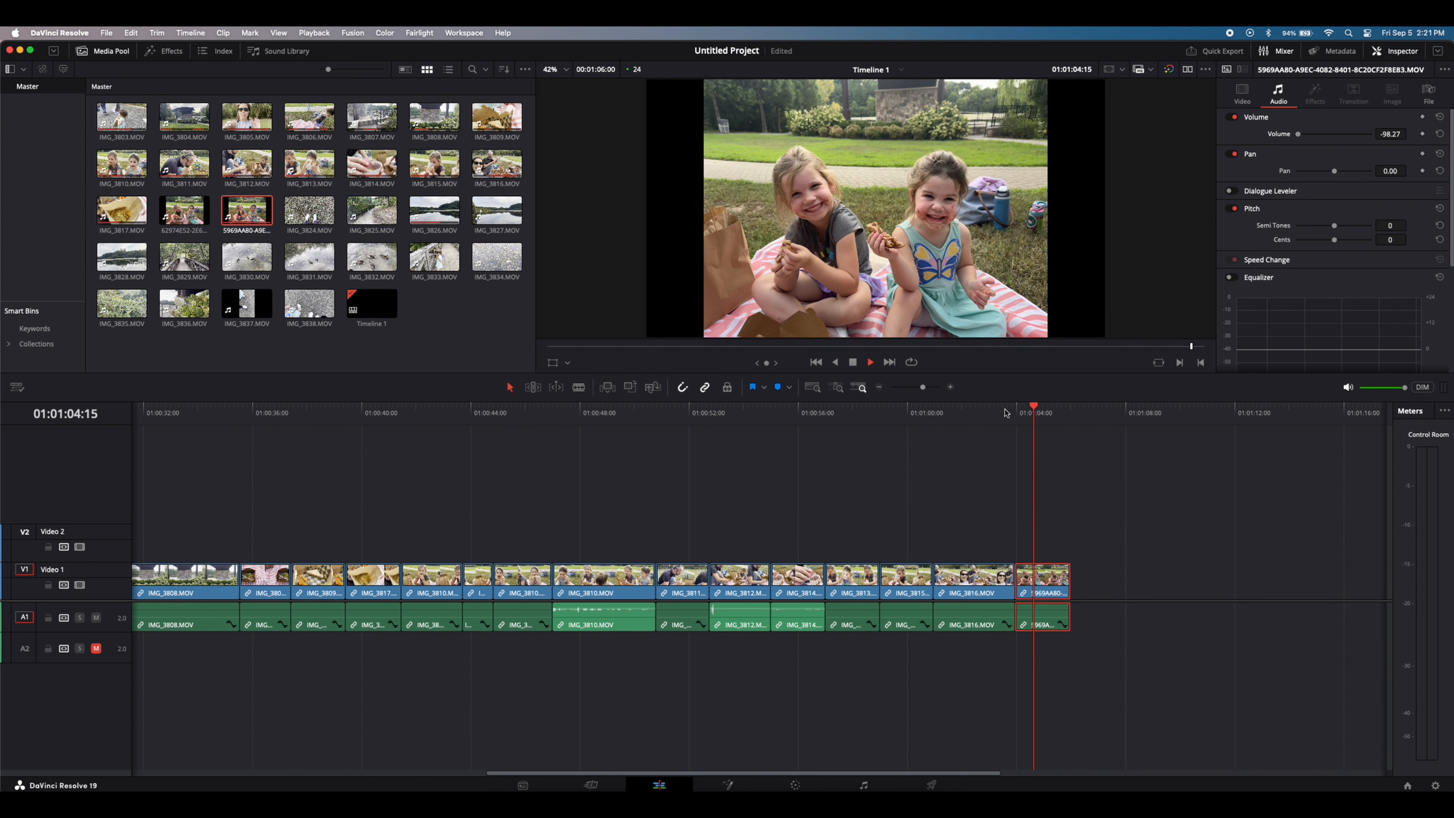
key(space)
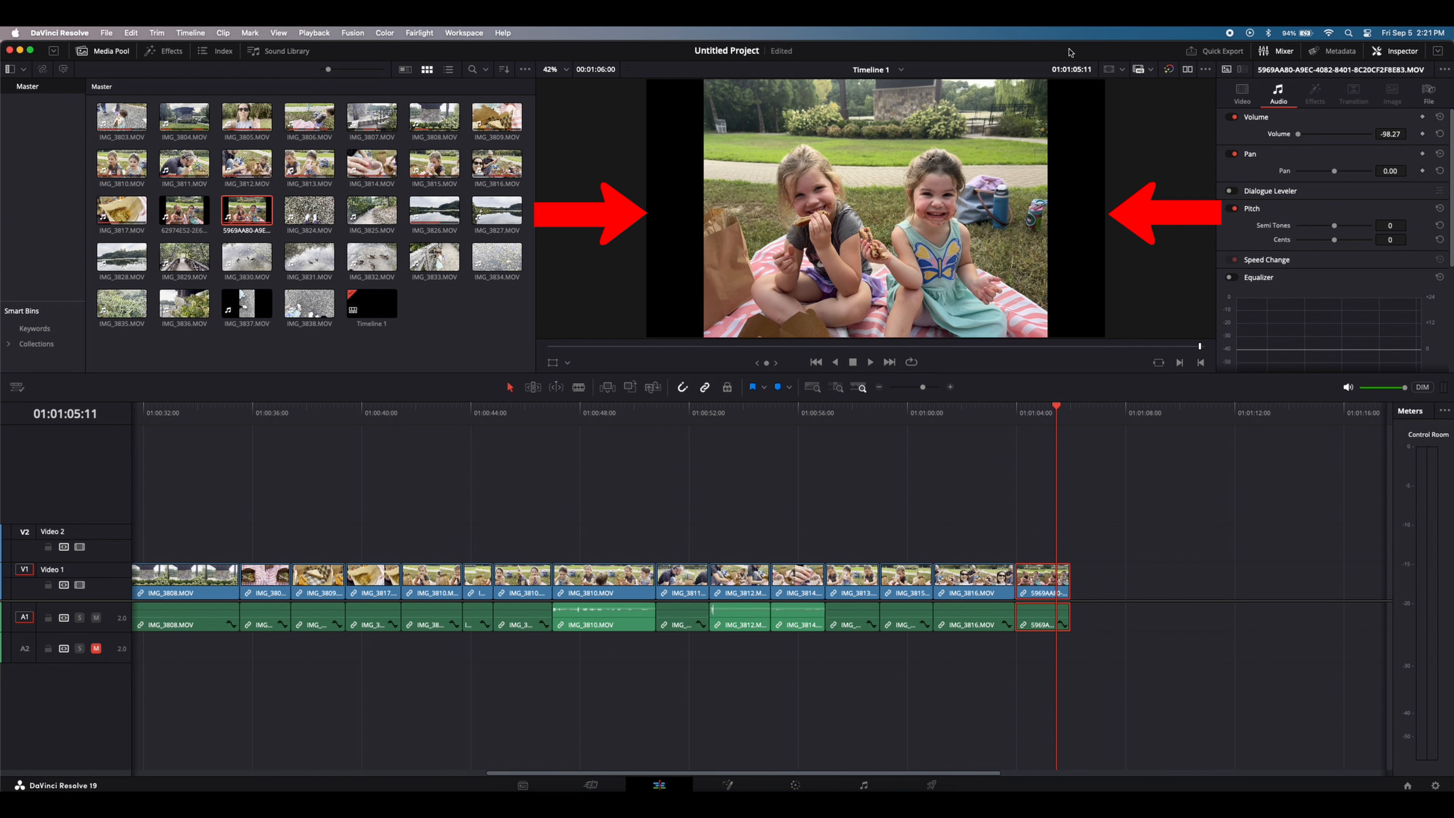
Set the 5969AA80 clip's zoom to 1.350 so the picture fills the frame, and replay it.
click(955, 413)
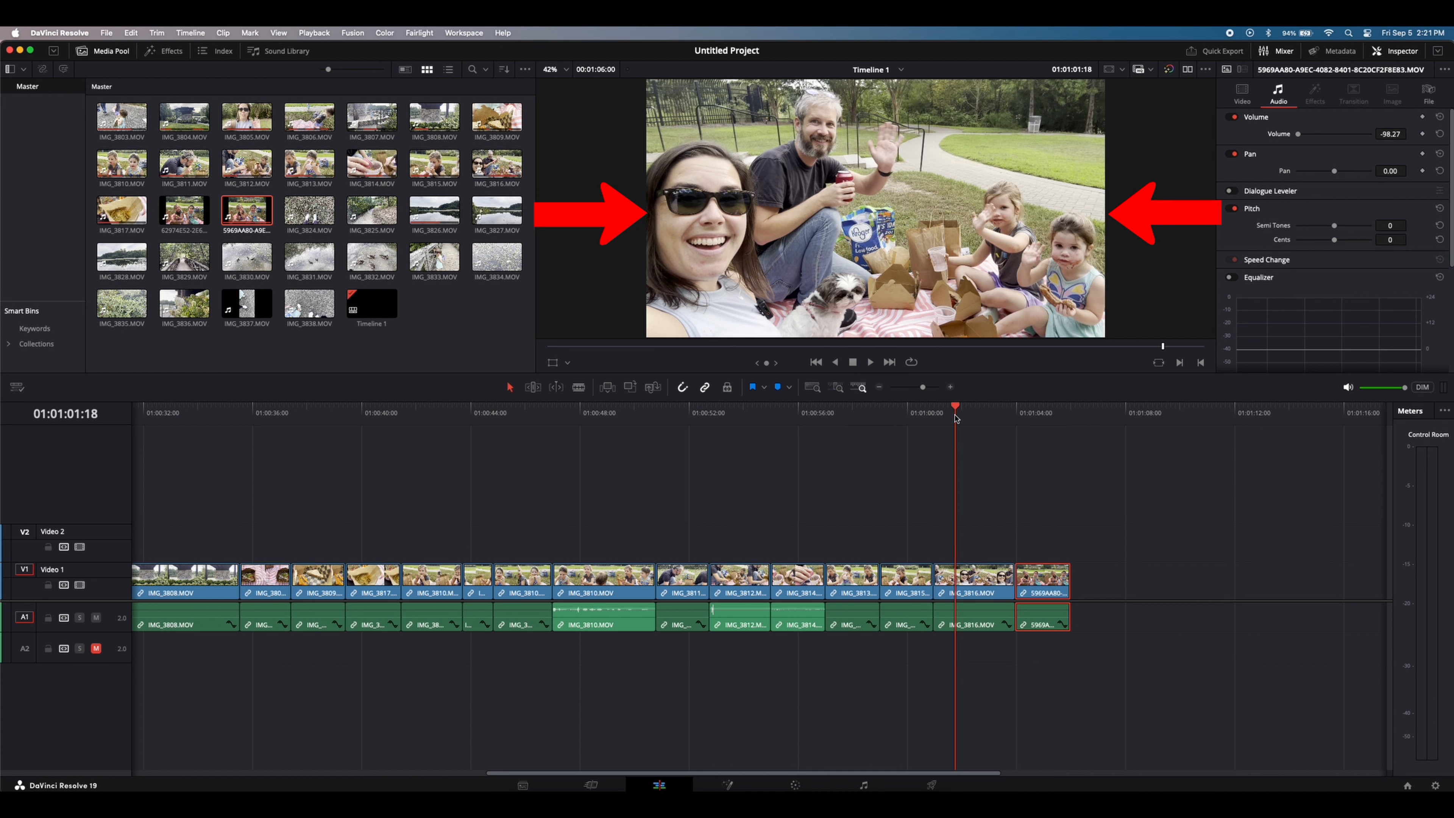
click(1034, 417)
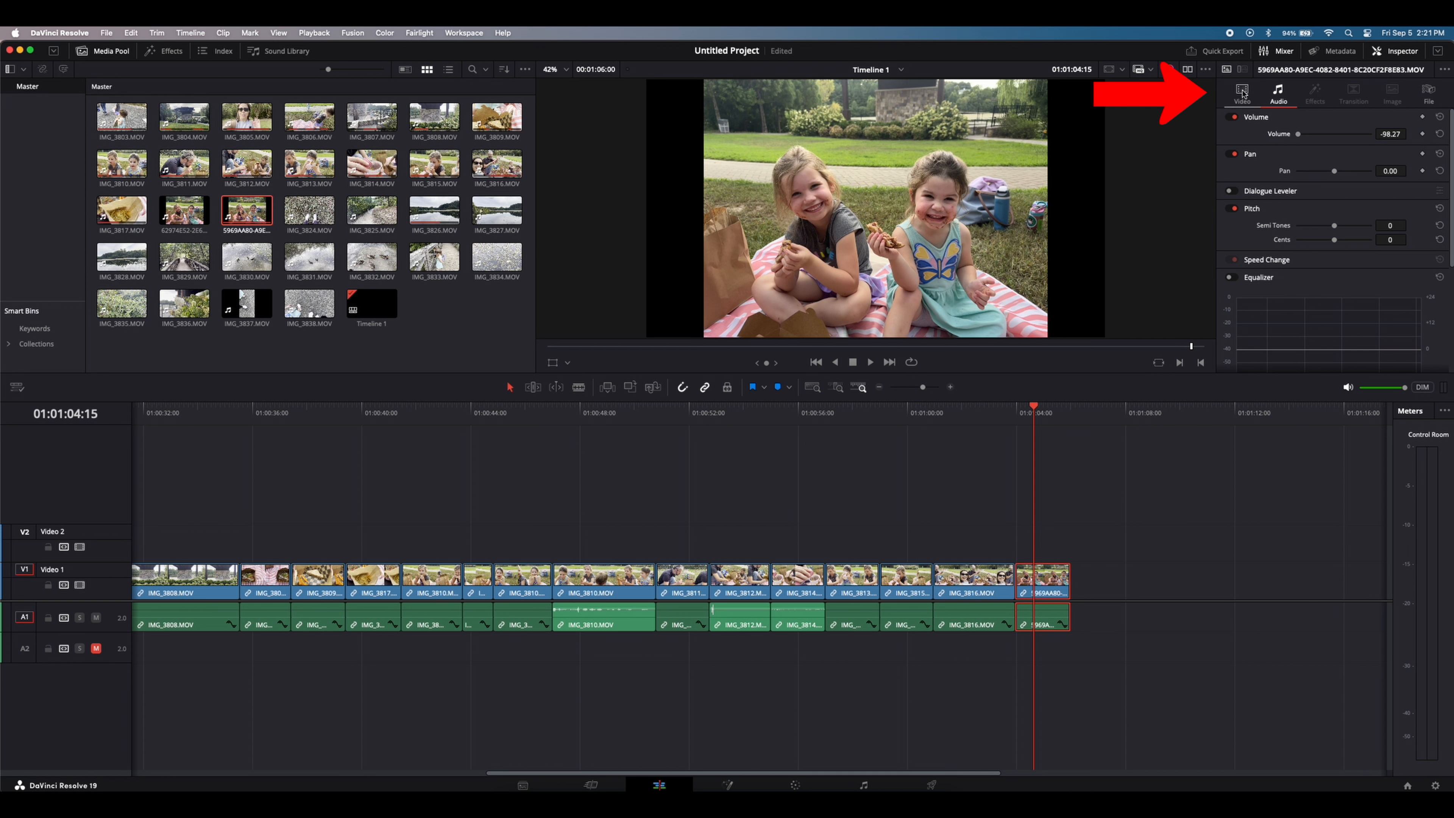
click(1242, 92)
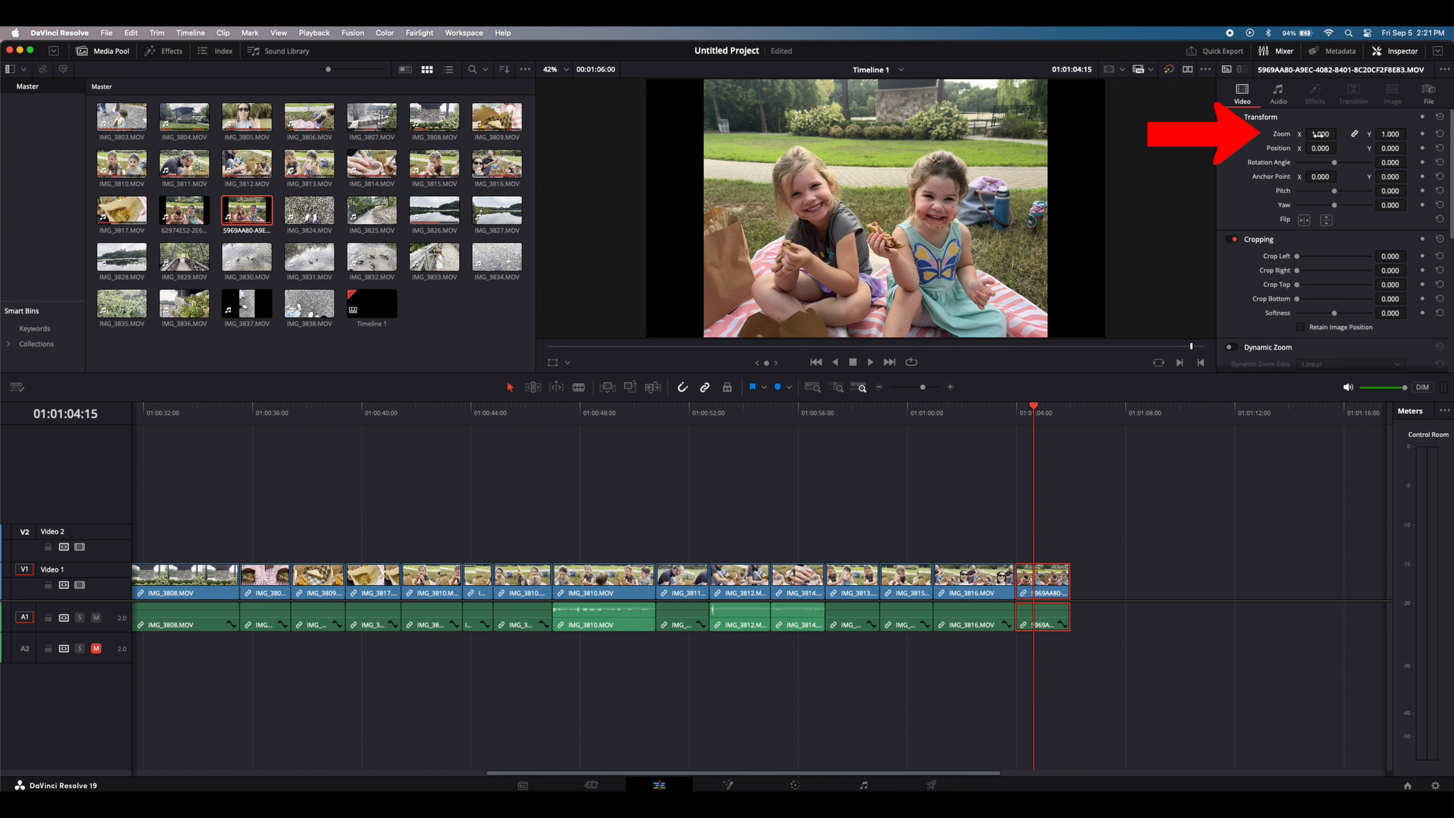
drag(1321, 134, 1372, 133)
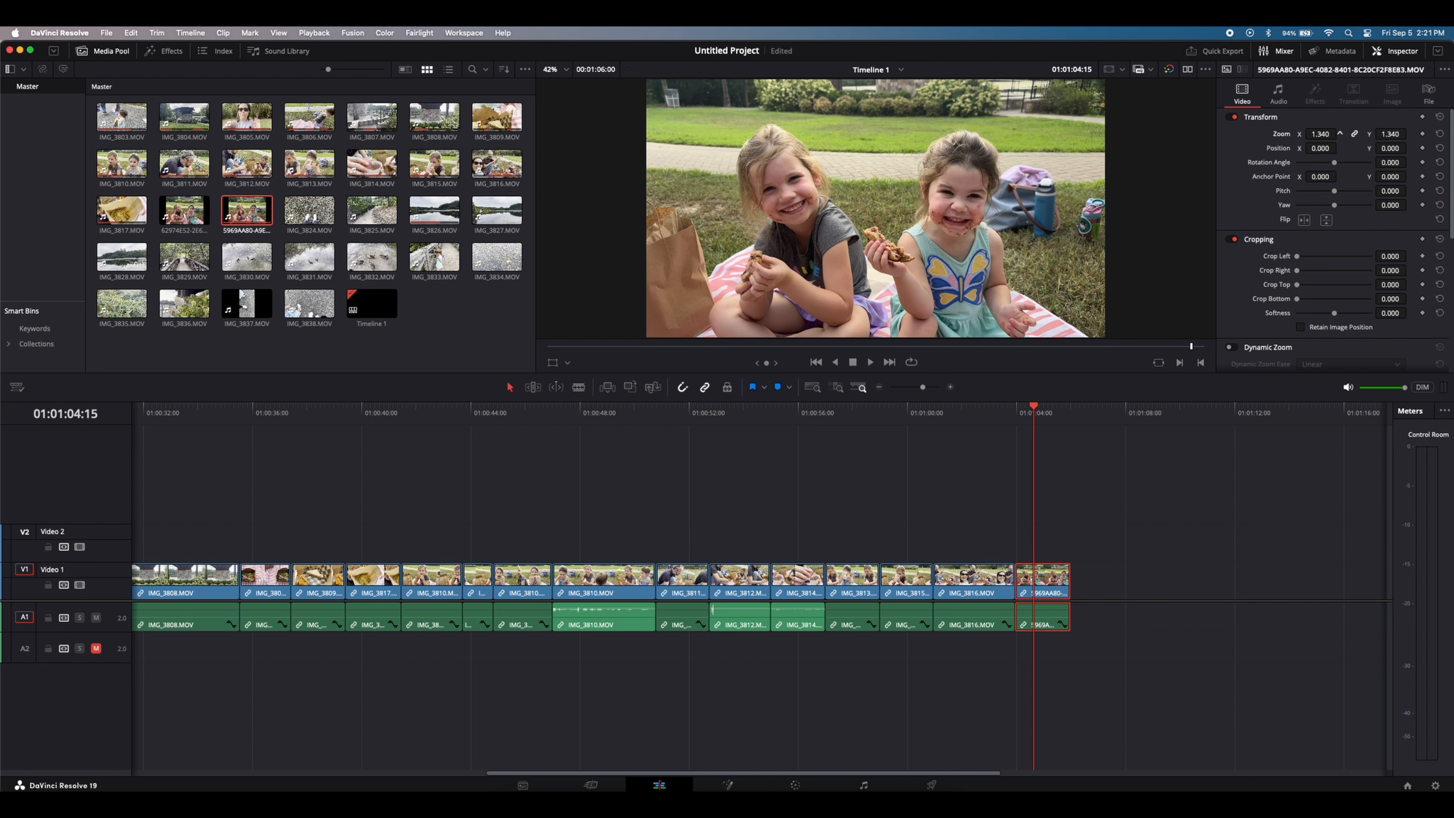
key(space)
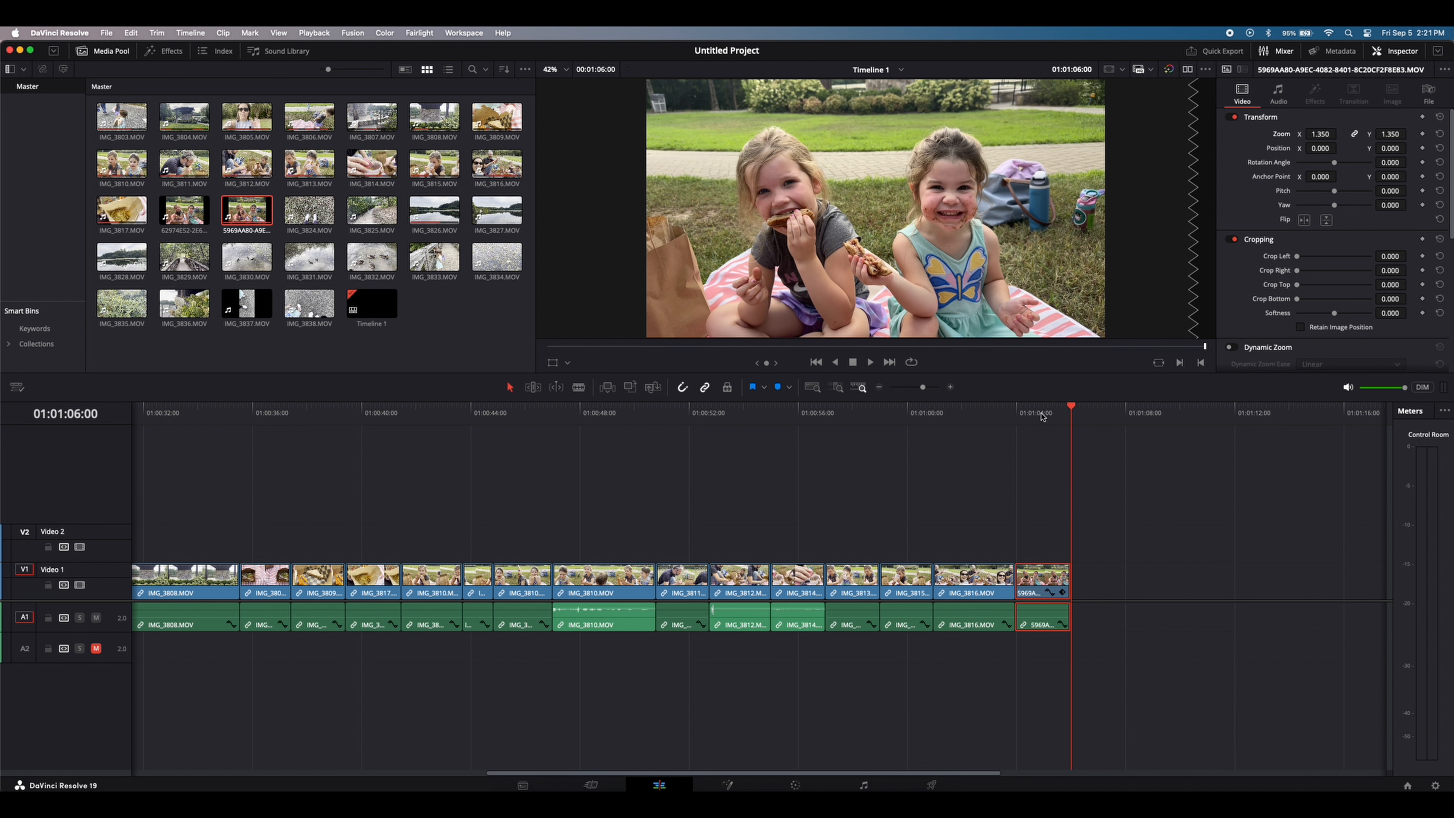
Compare the framing of the 5969AA80 clip with IMG_3816.MOV, and move the 5969AA80 clip up to the Video 2 track.
click(1042, 415)
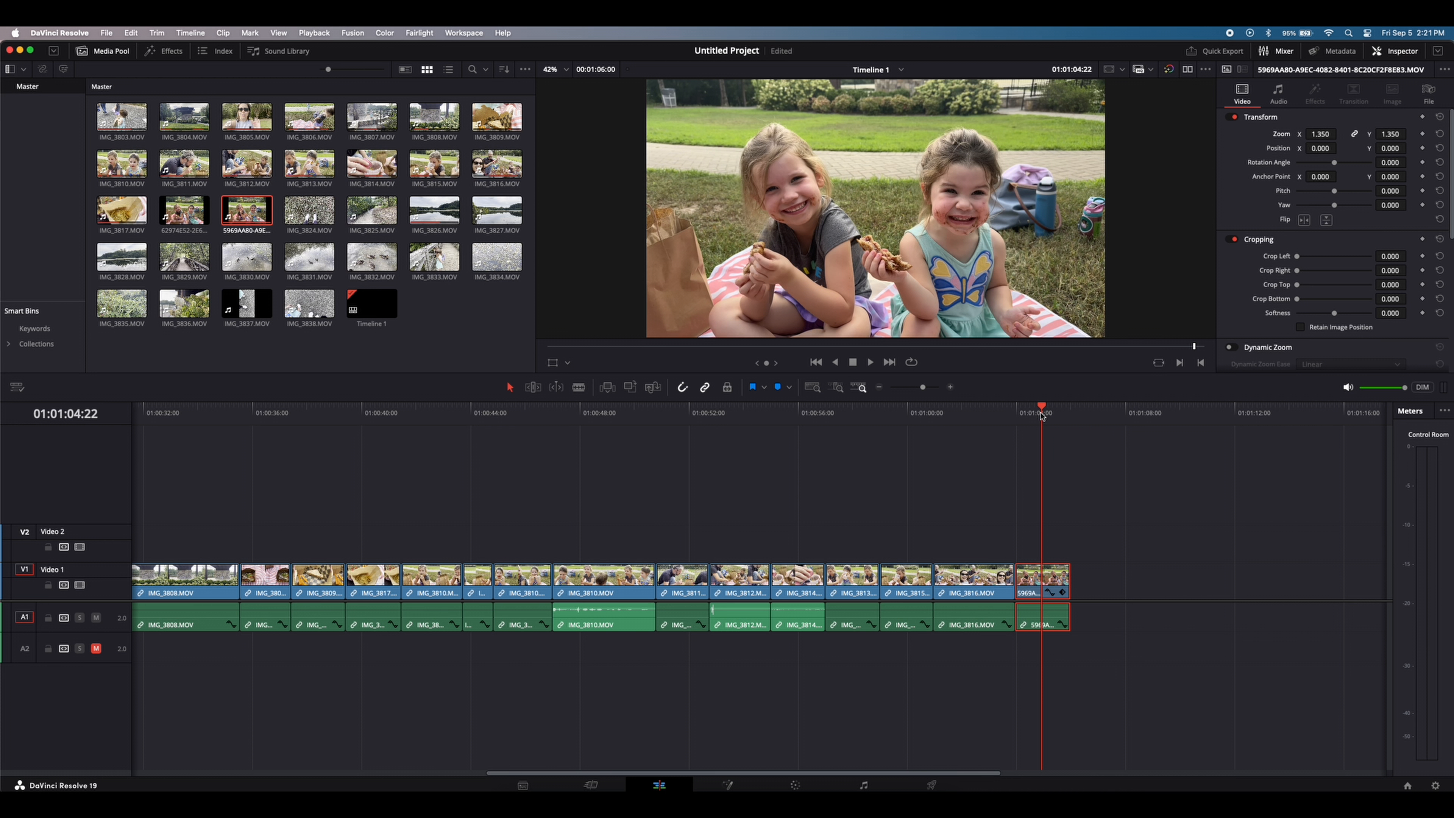
click(972, 421)
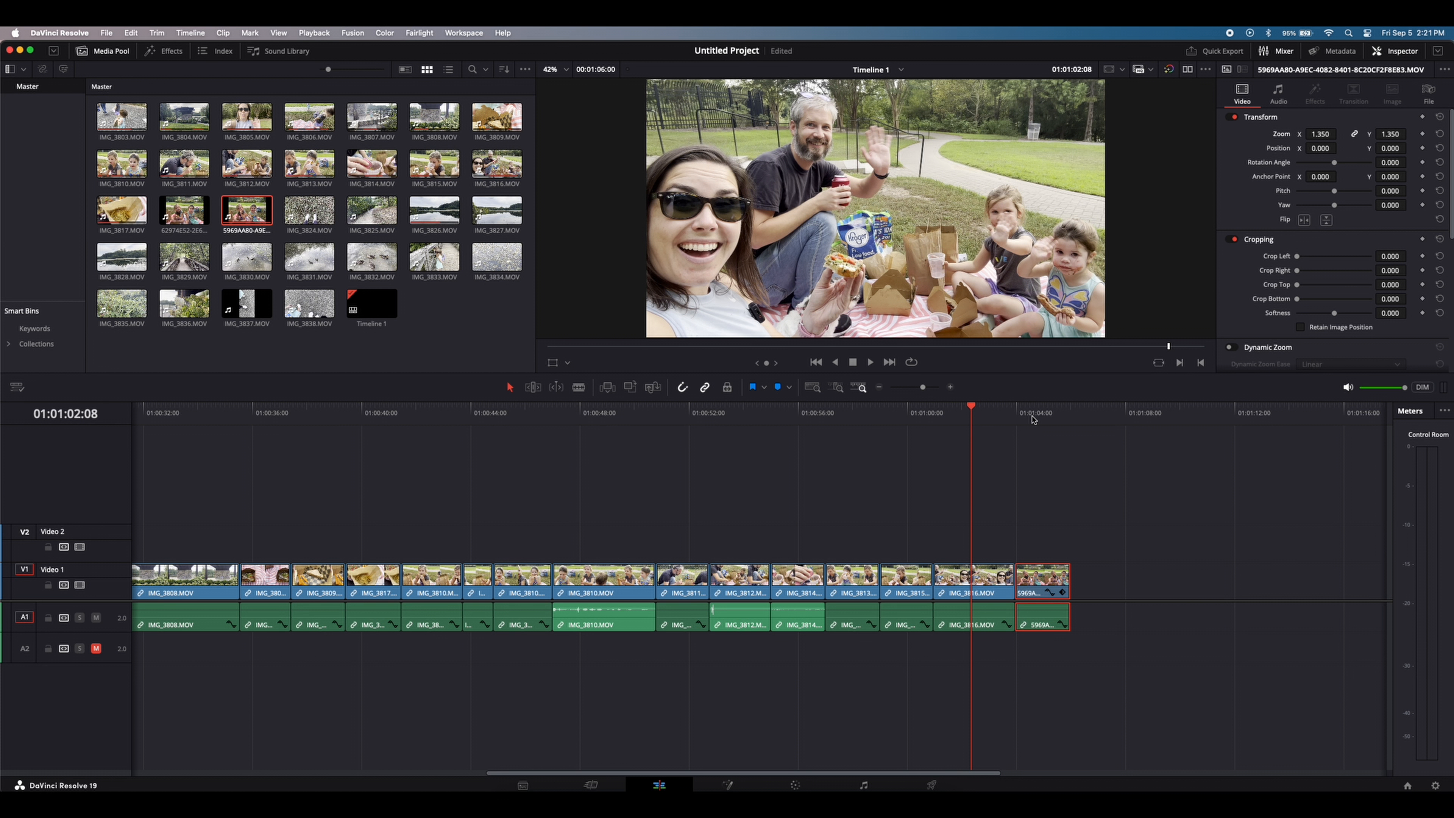
click(1033, 420)
drag(1049, 583, 1052, 546)
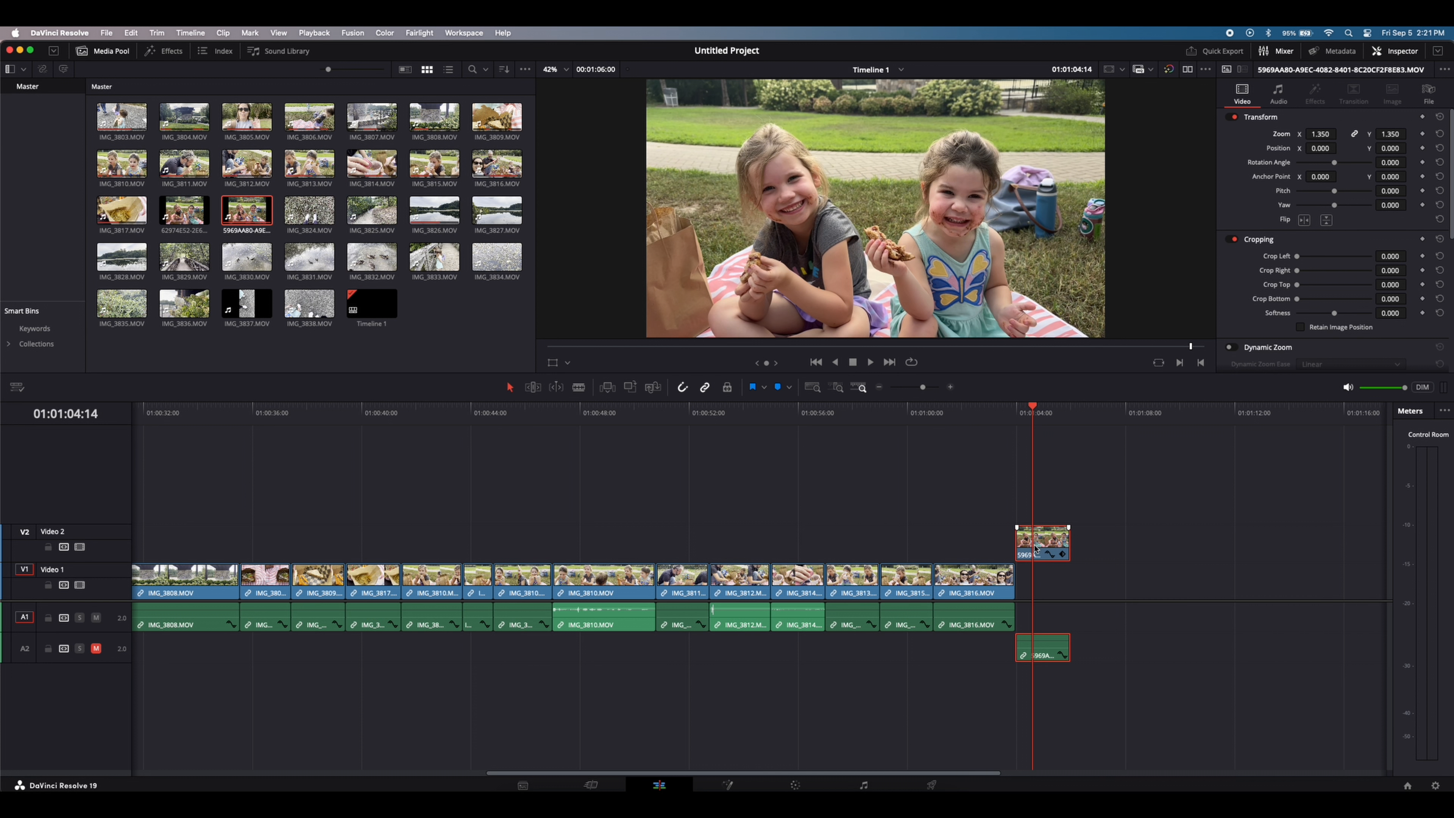
Add IMG_3824.MOV to Video 1 at the end of the 5969AA80 clip and bring its audio level down to silence.
scroll(1036, 549, right, 10)
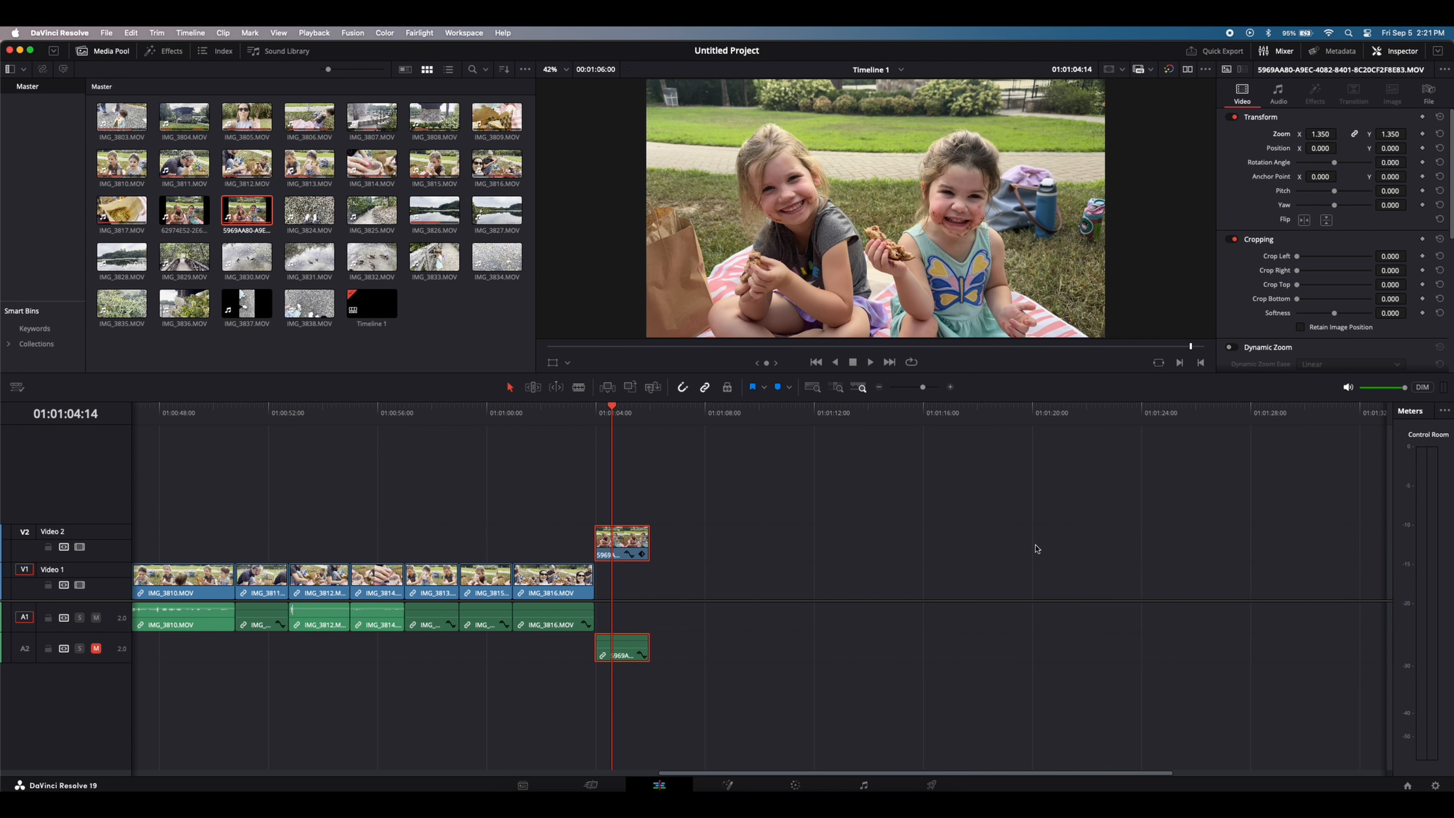
drag(309, 212, 646, 587)
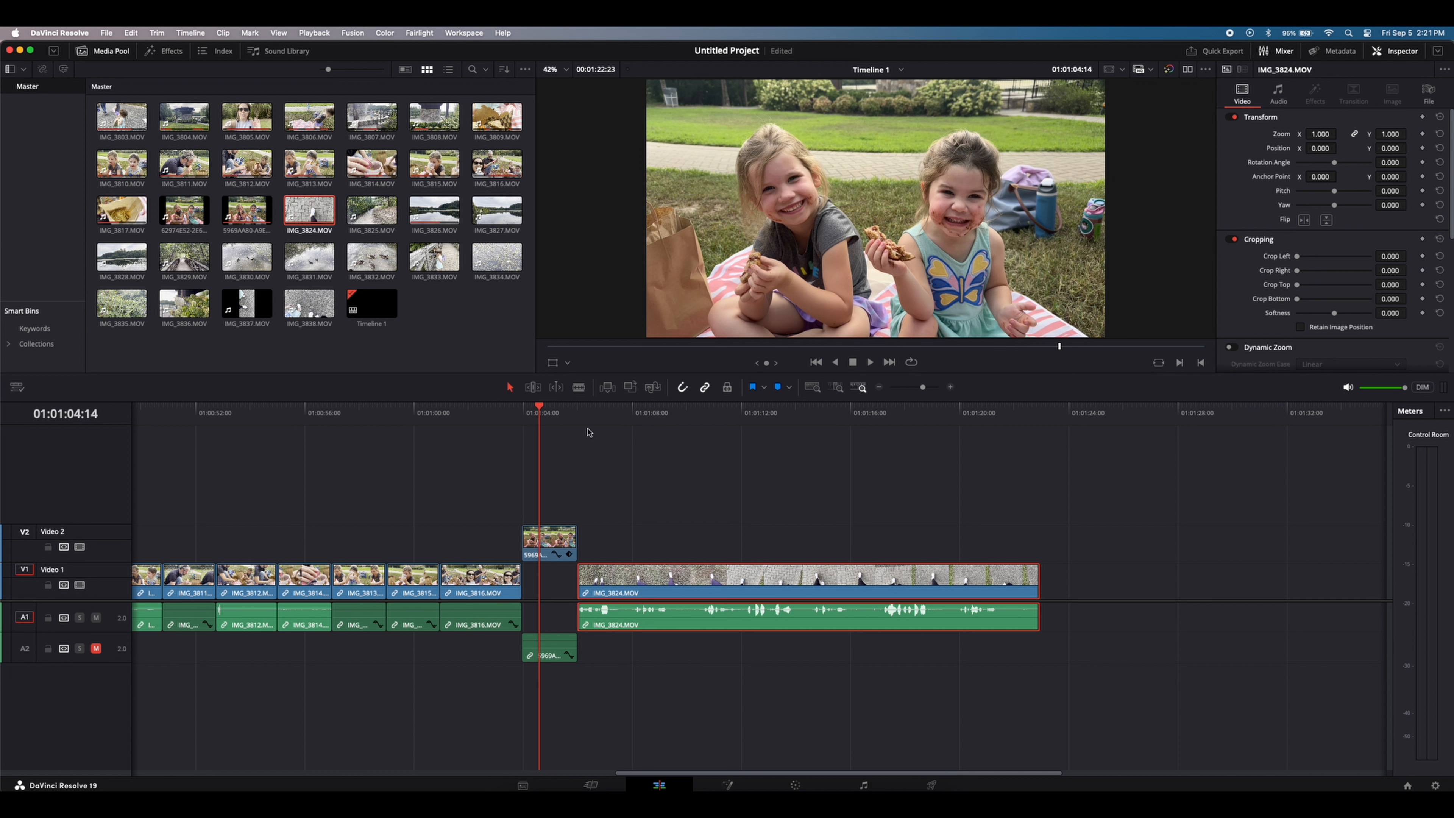
click(578, 418)
drag(578, 419, 593, 418)
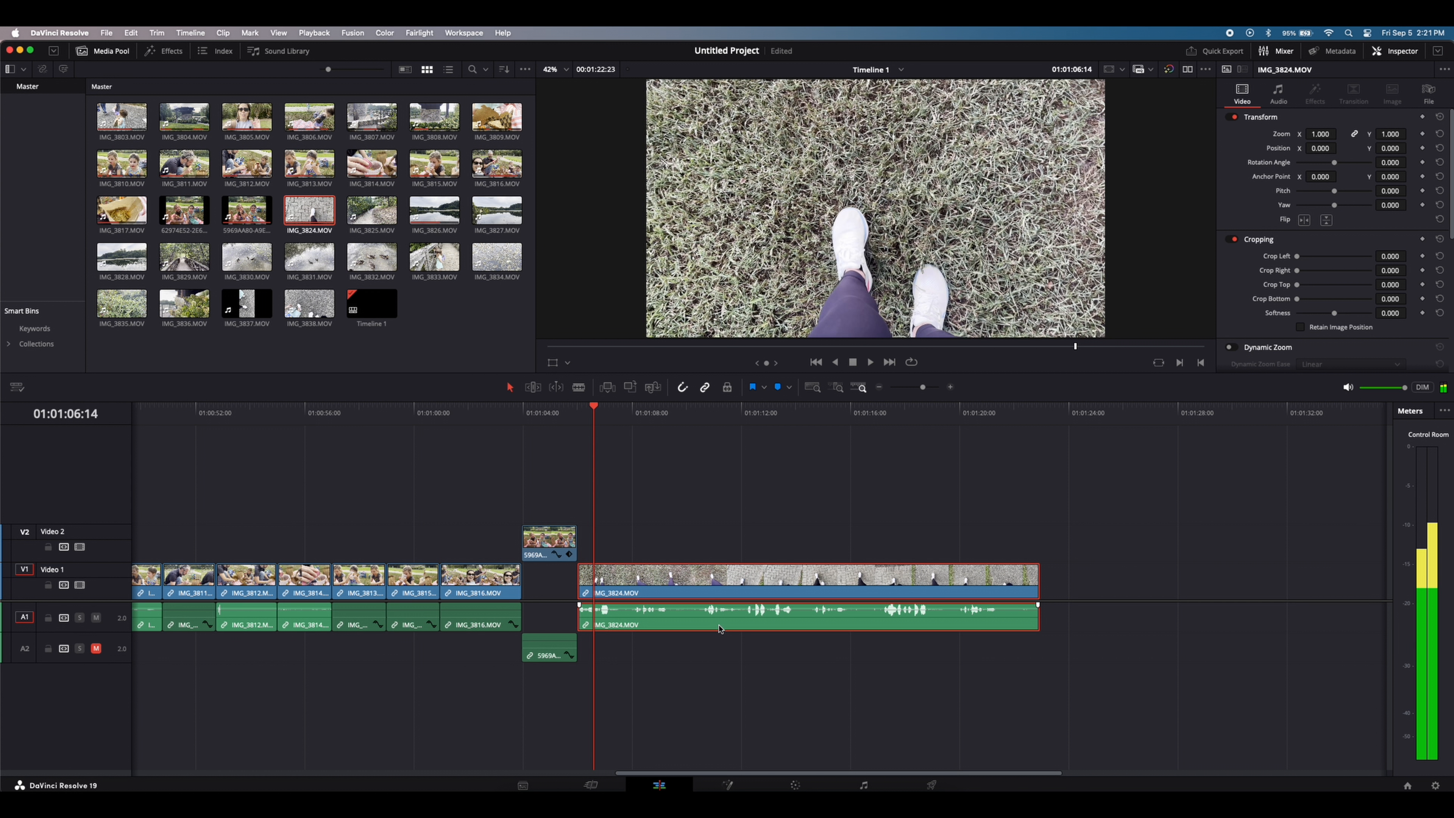
drag(726, 610, 724, 647)
Play IMG_3824.MOV at several points and trim its start to a new opening about 1.5 seconds in.
key(space)
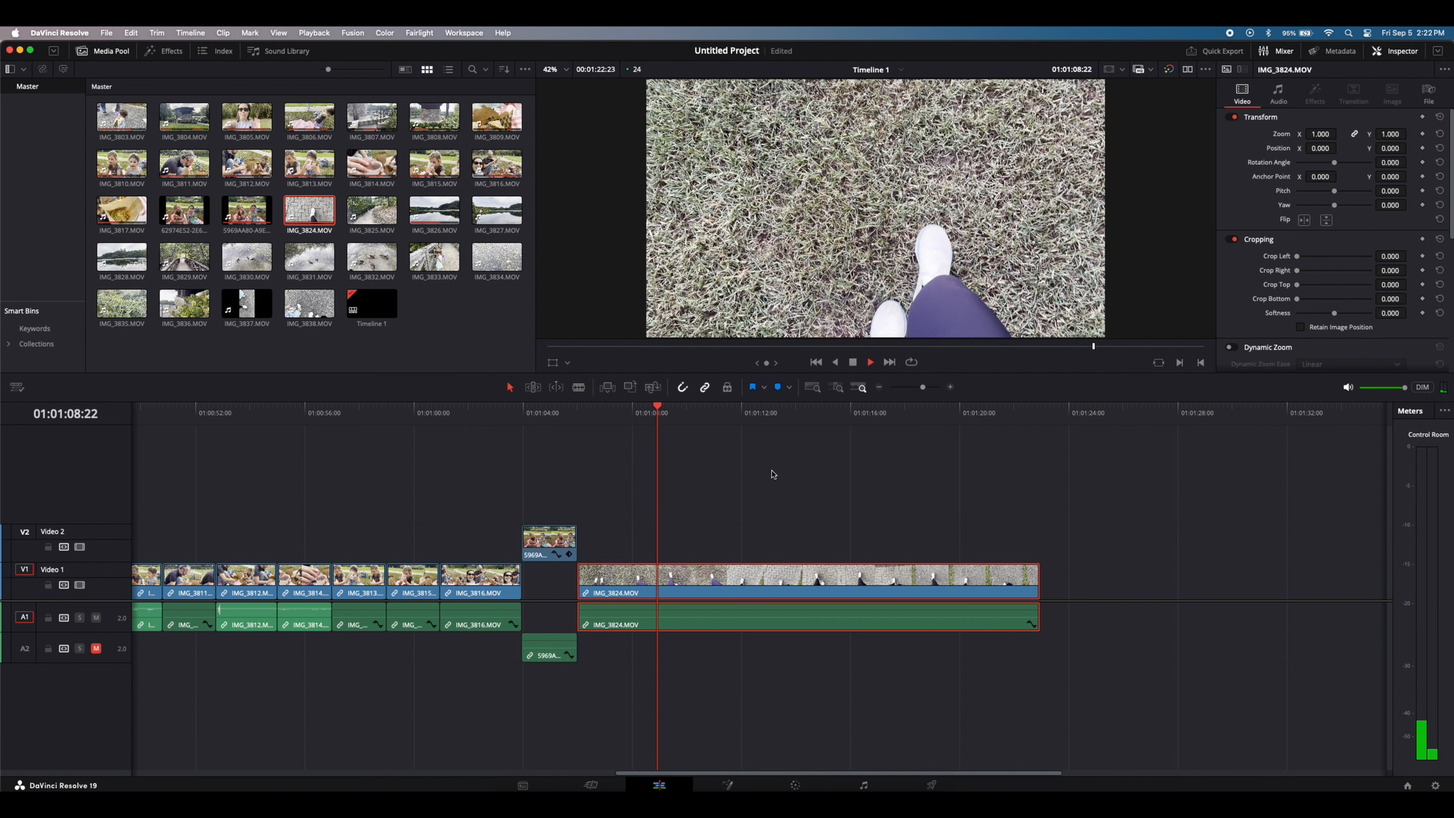
click(786, 418)
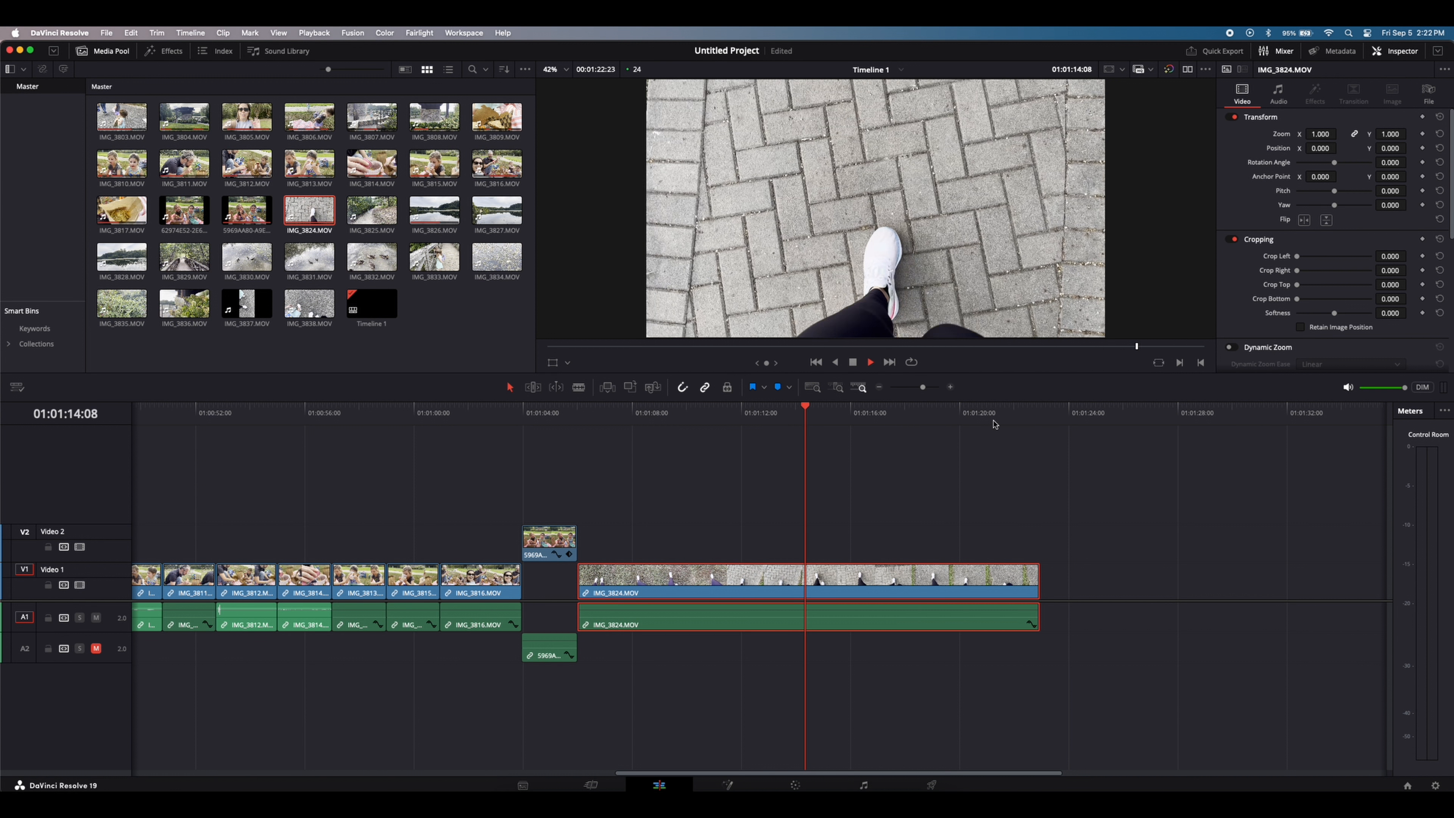
click(970, 420)
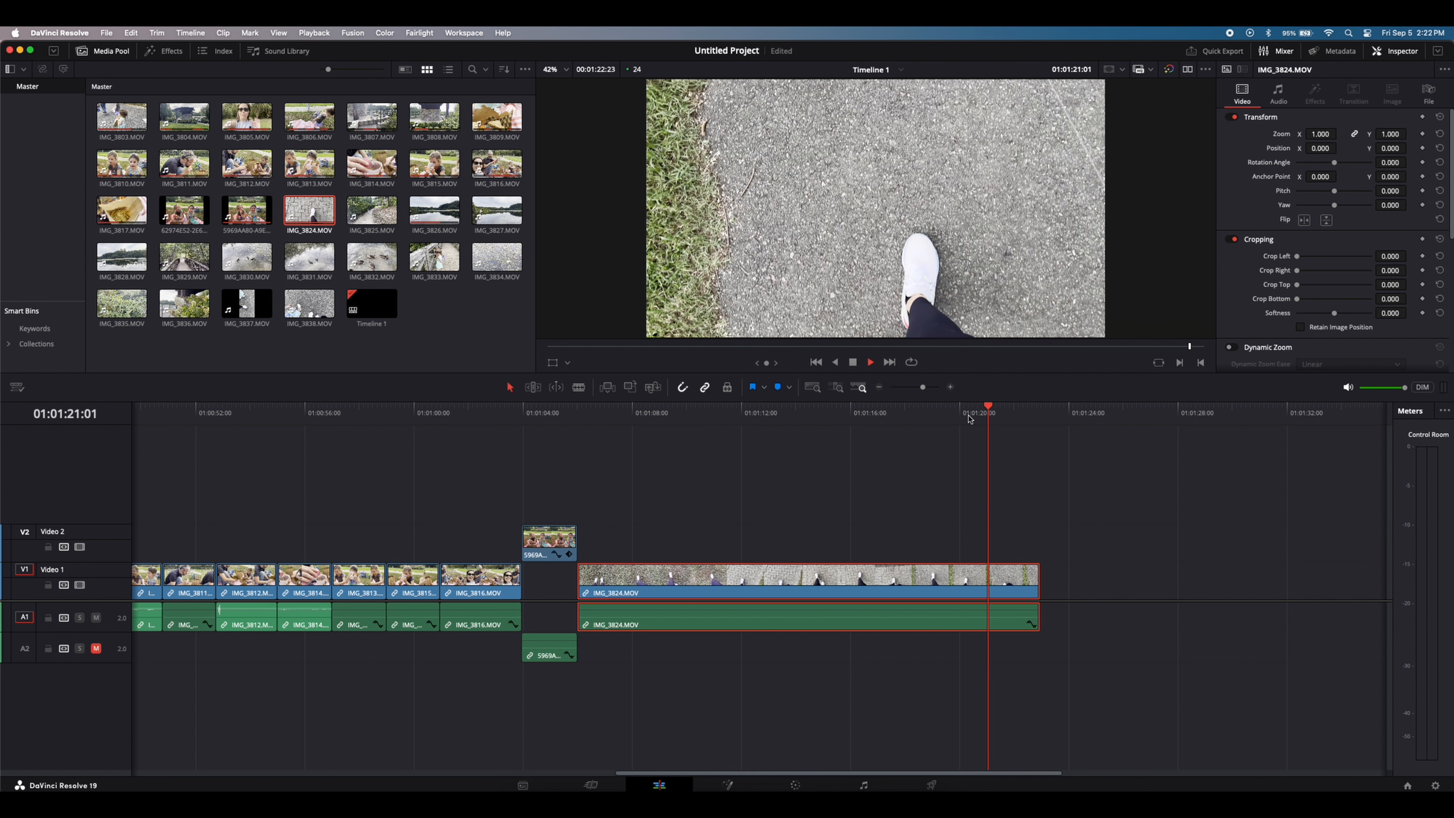
click(593, 415)
key(space)
drag(593, 414, 621, 420)
drag(583, 578, 620, 580)
Replay IMG_3824.MOV and split it with the Blade tool into six pieces, the first cut at 01:01:09:21.
key(space)
key(space)
key(b)
click(684, 579)
click(782, 579)
click(857, 579)
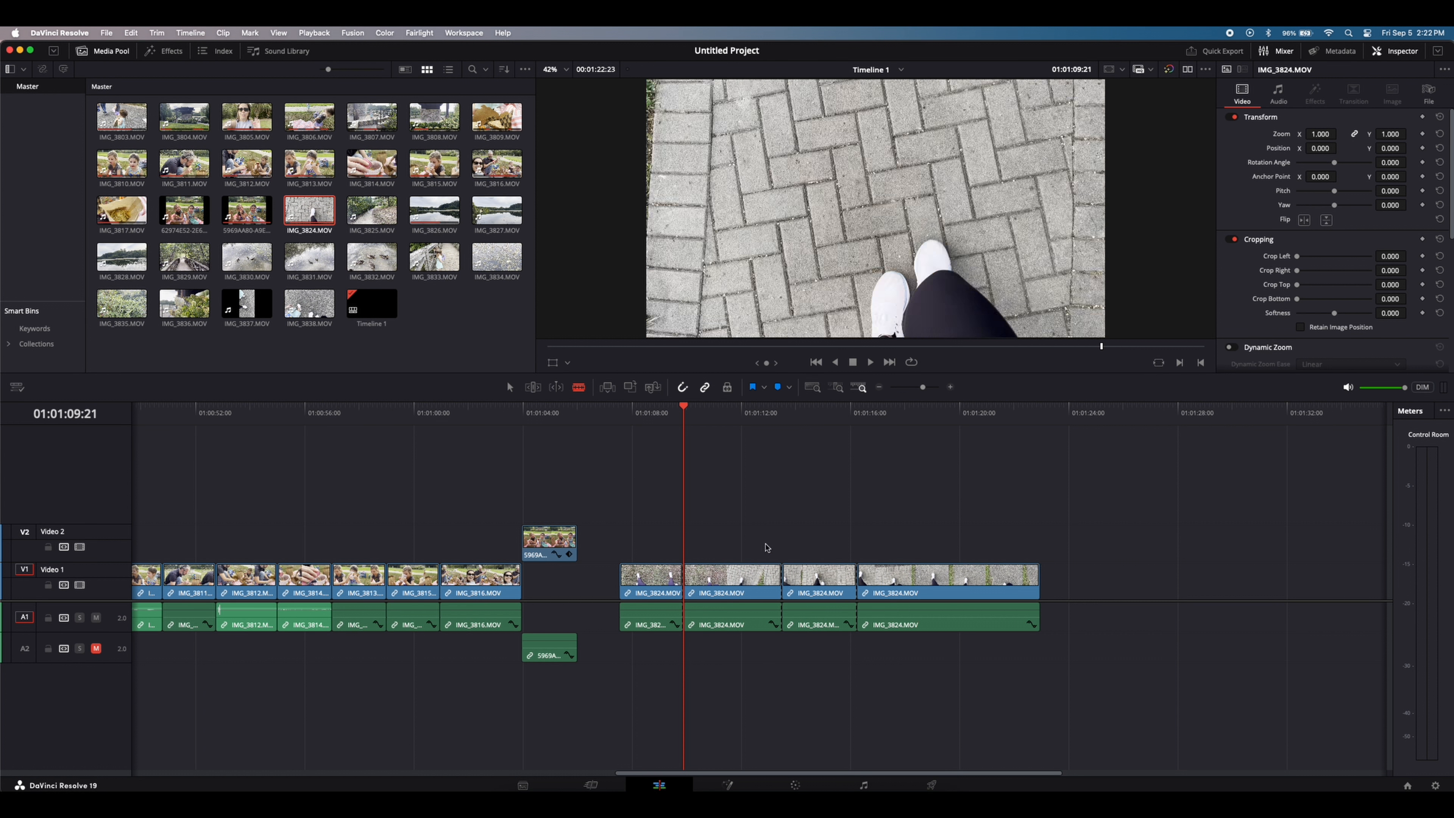
click(911, 578)
click(975, 579)
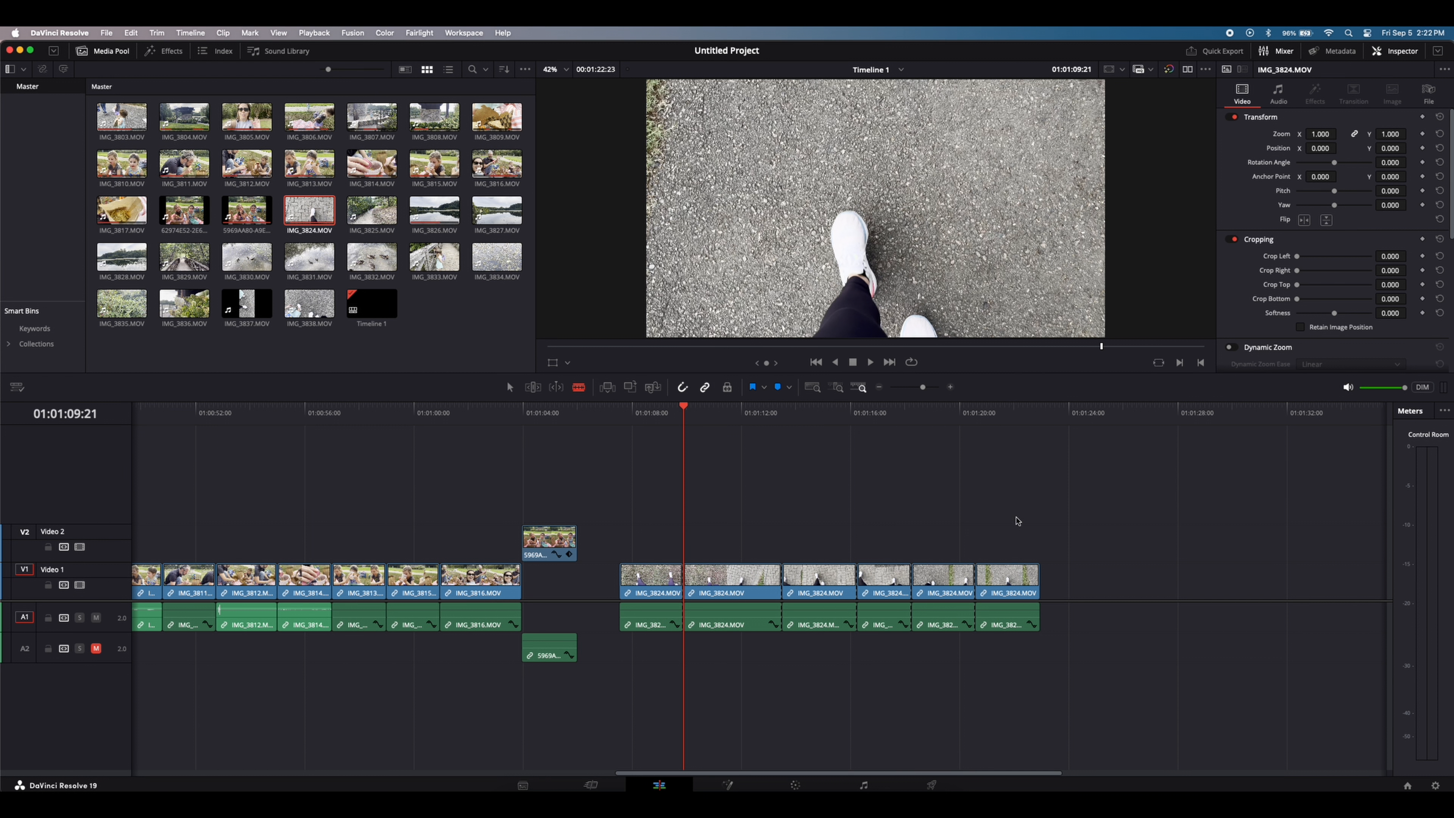
Delete the sixth, fourth and second pieces of IMG_3824.MOV, leaving gaps between the kept pieces.
key(BackSpace)
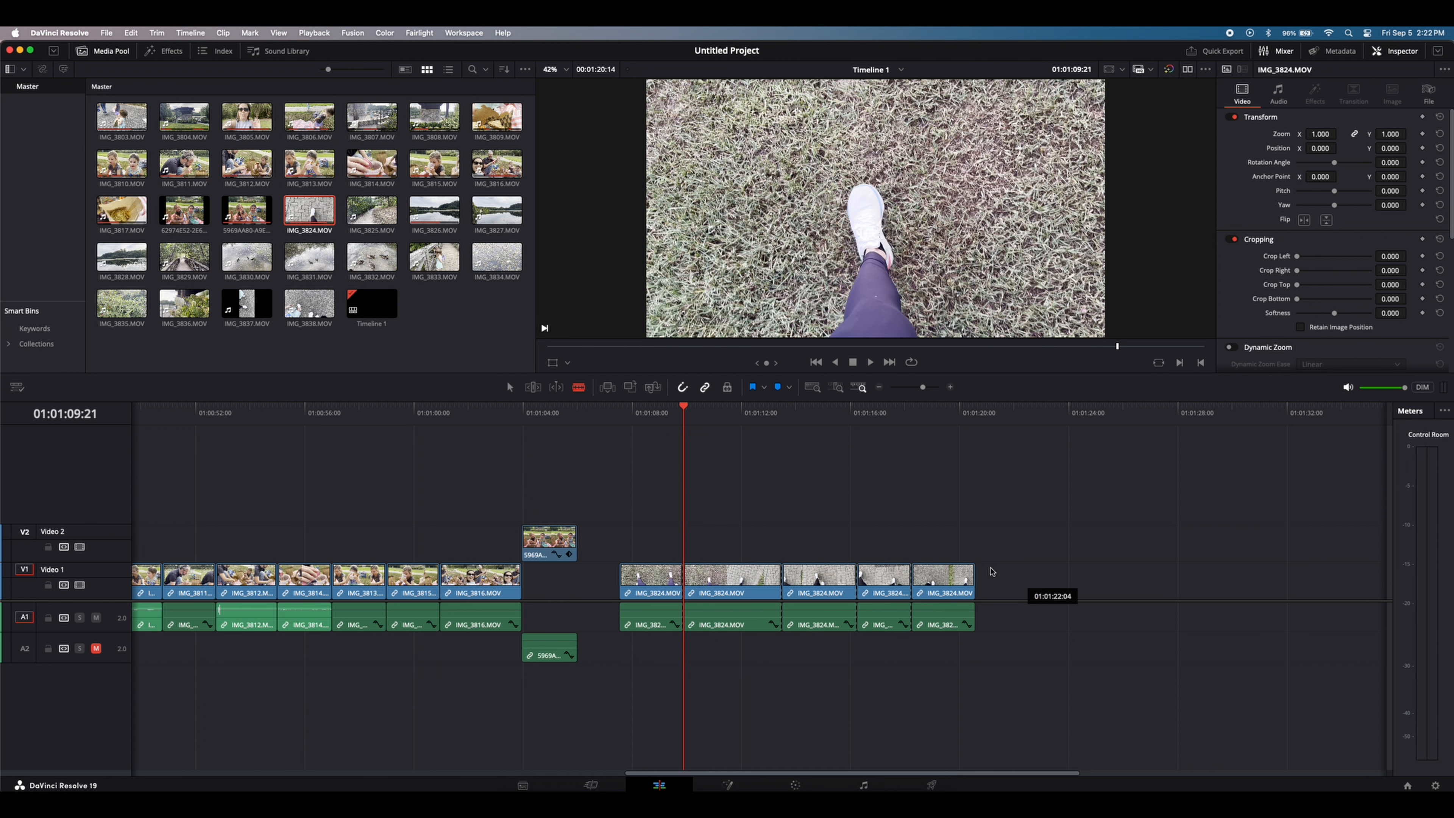
drag(861, 418, 898, 423)
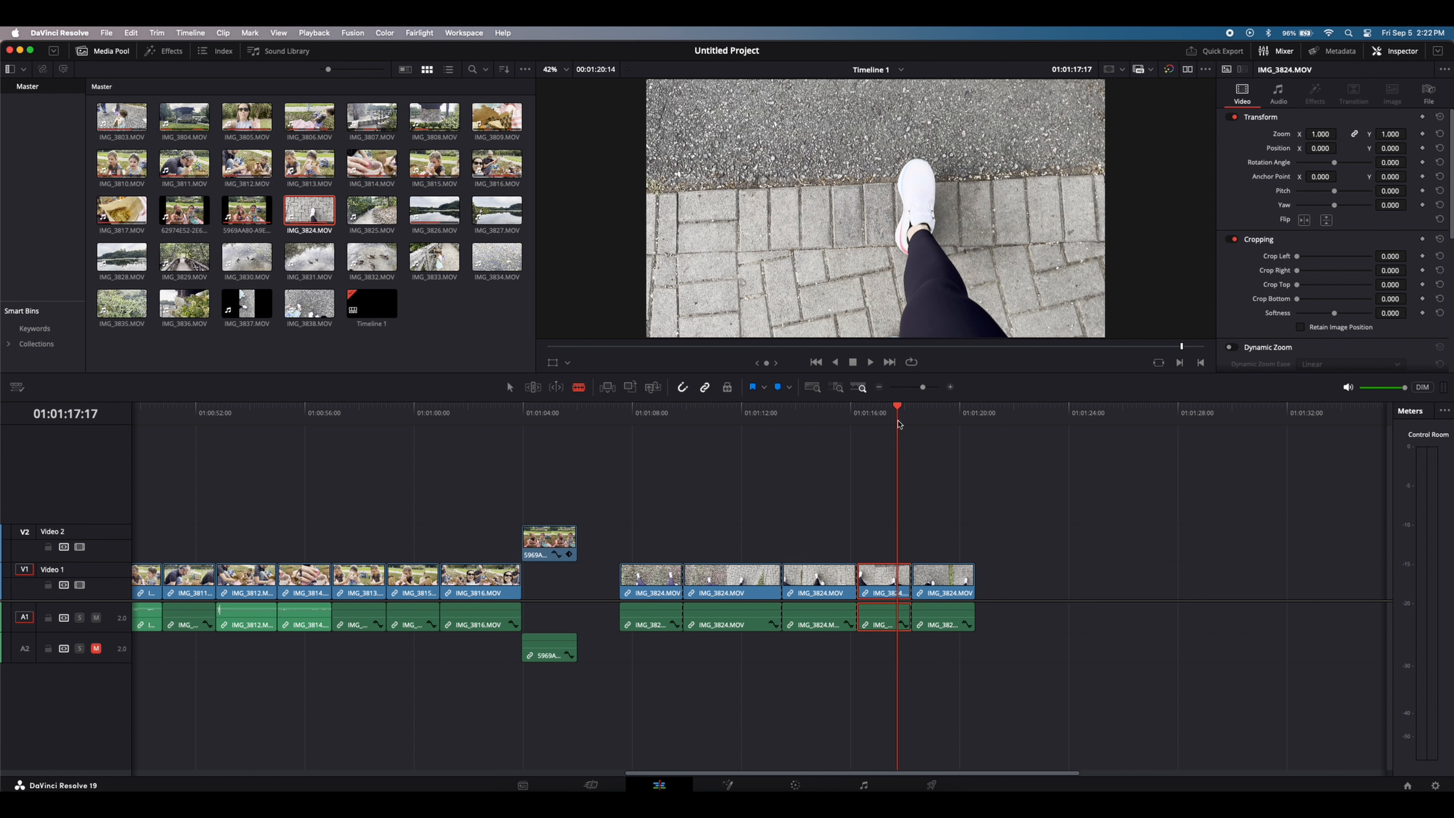
key(BackSpace)
scroll(760, 526, left, 1)
click(724, 587)
drag(724, 587, 760, 590)
key(BackSpace)
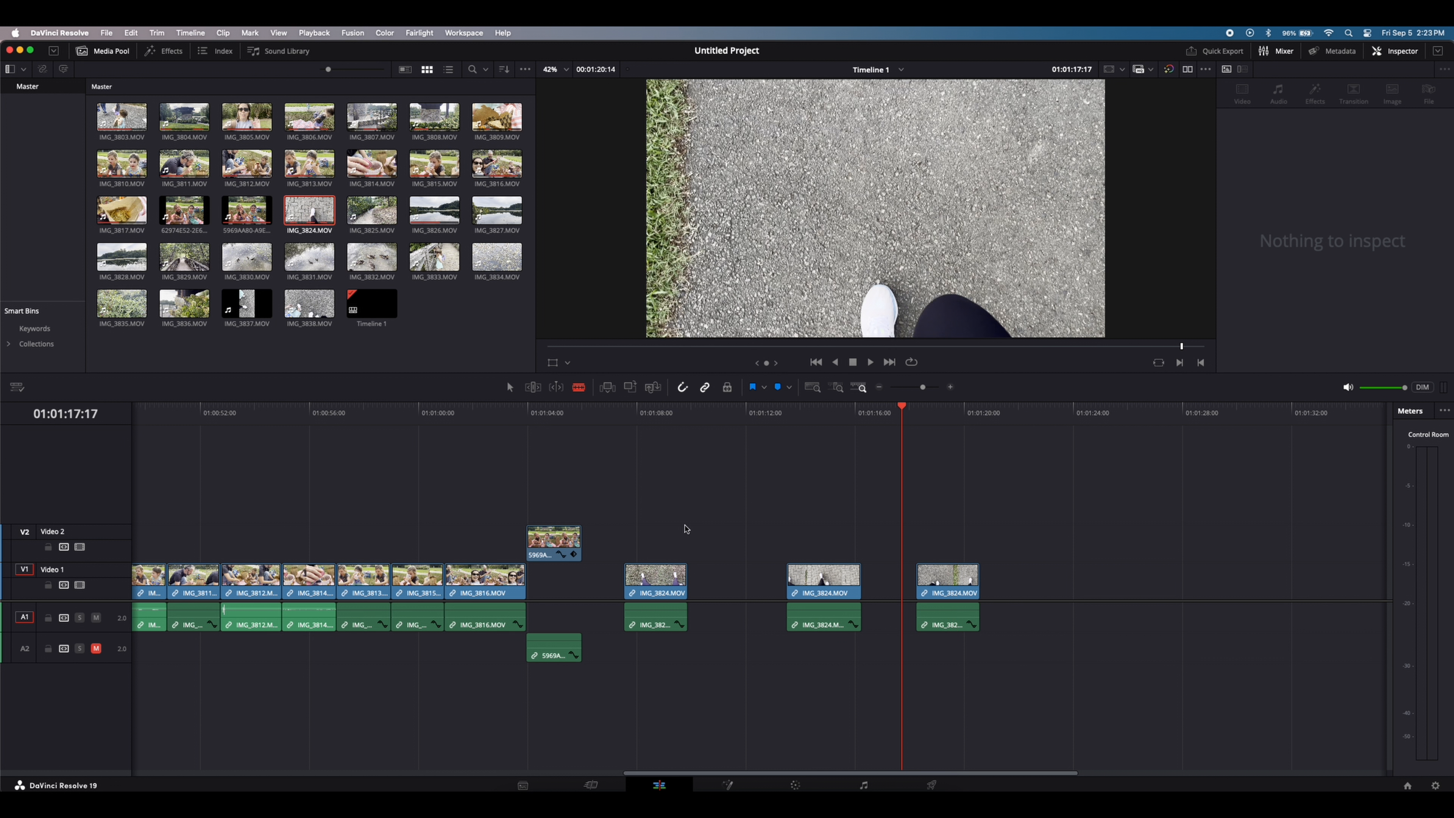
Cut the first kept piece of IMG_3824.MOV out of the timeline to the clipboard.
scroll(672, 519, left, 10)
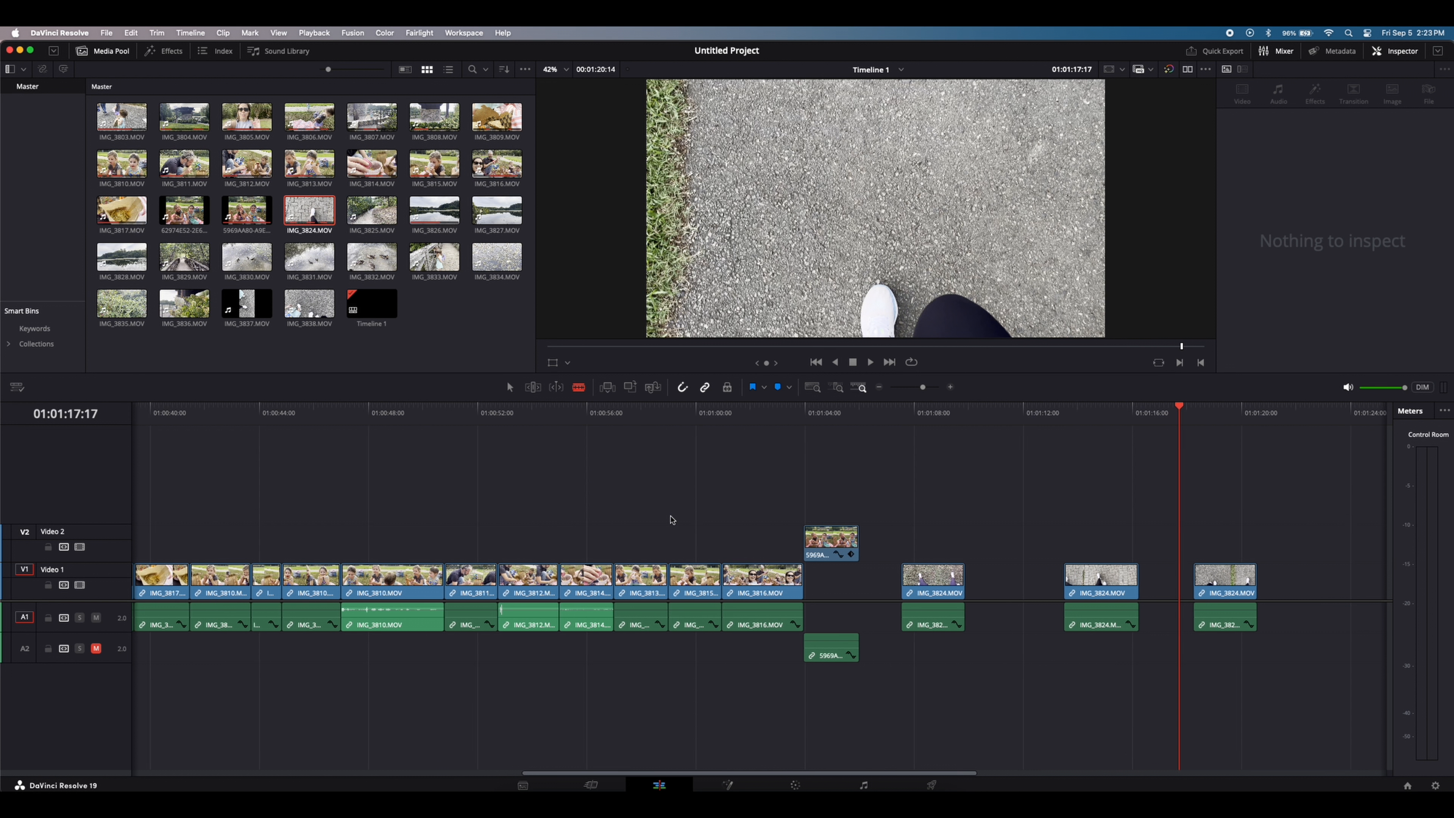
scroll(672, 519, left, 4)
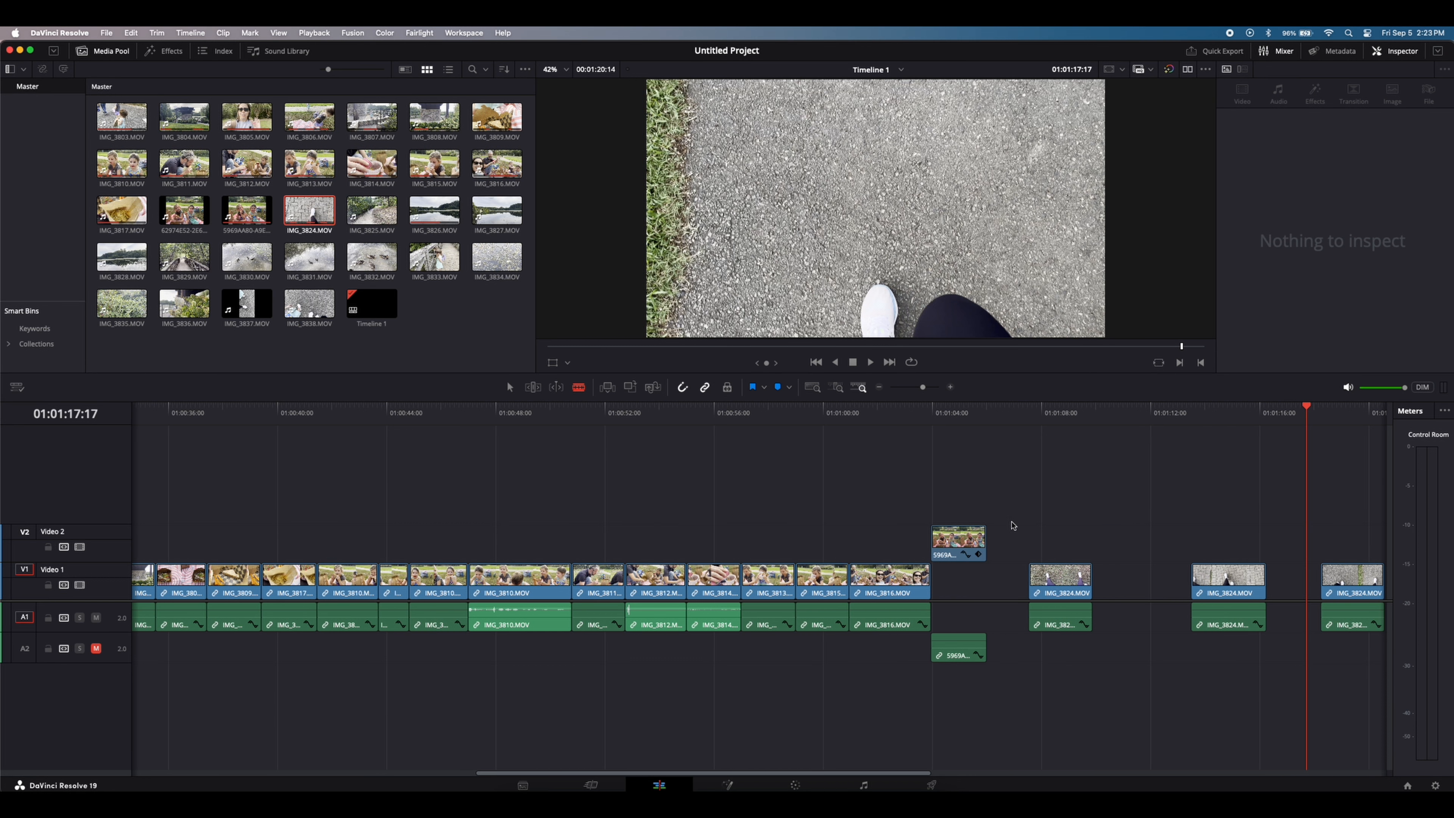
click(1064, 578)
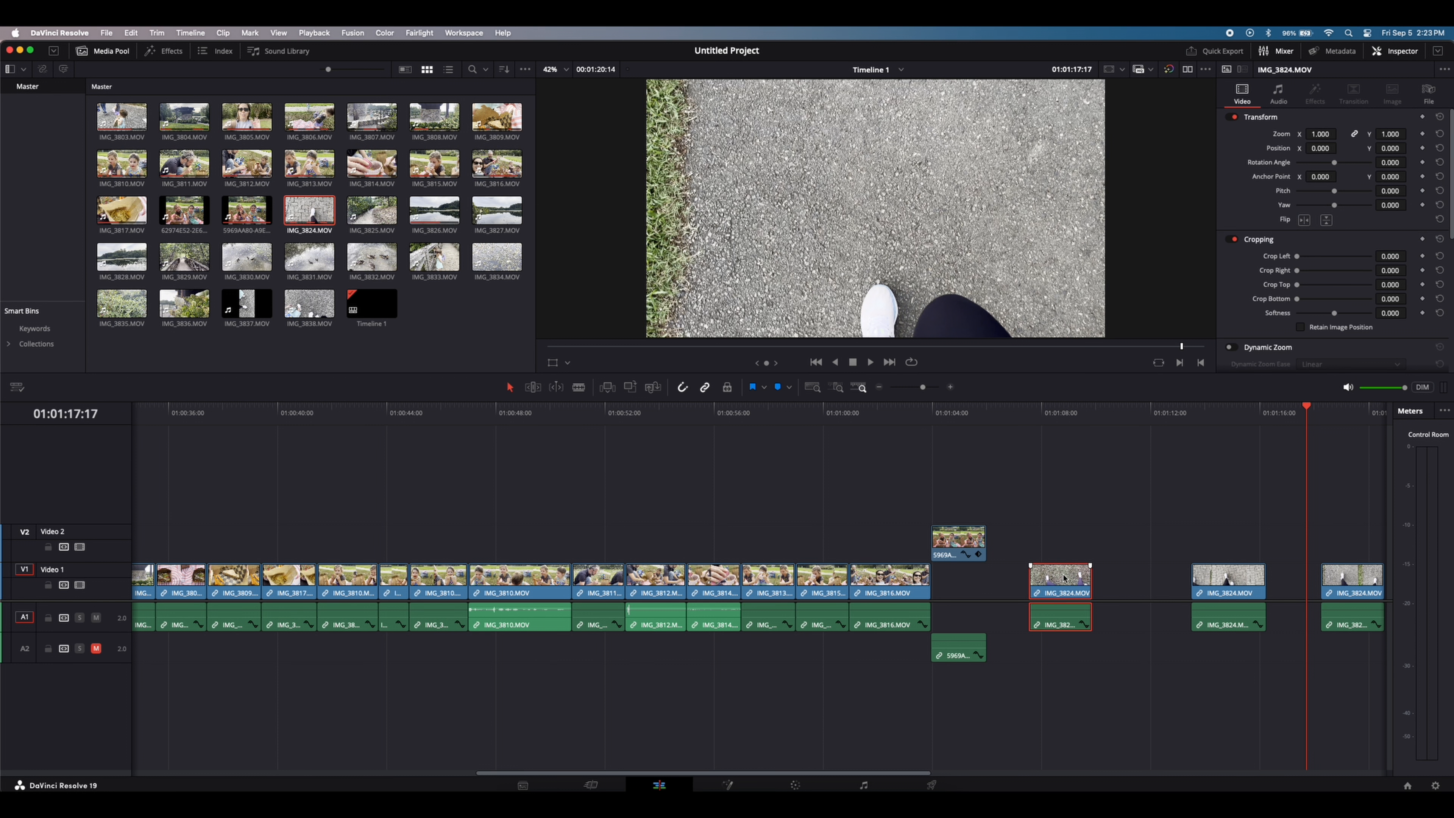
scroll(521, 553, left, 4)
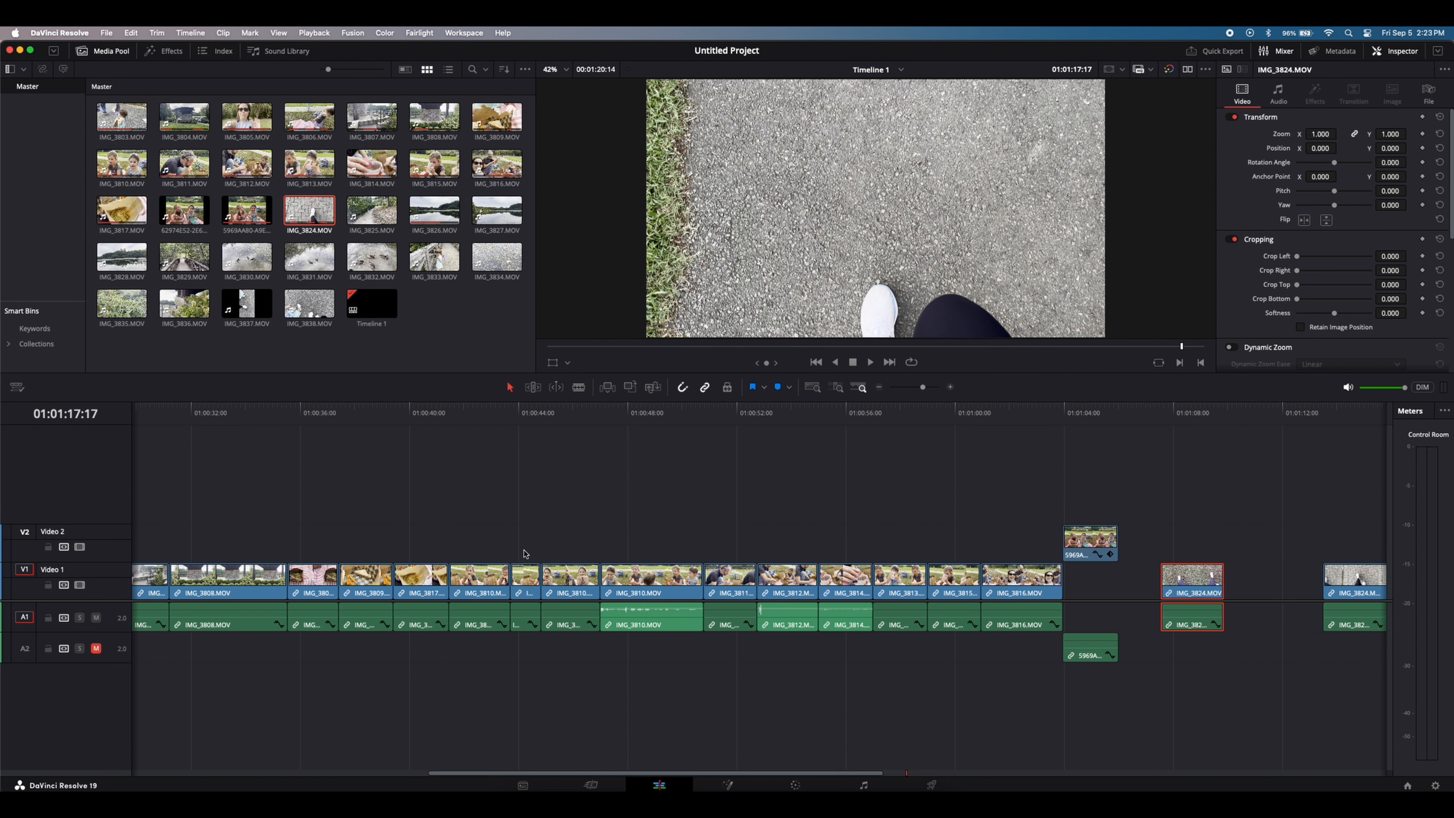
scroll(524, 553, left, 1)
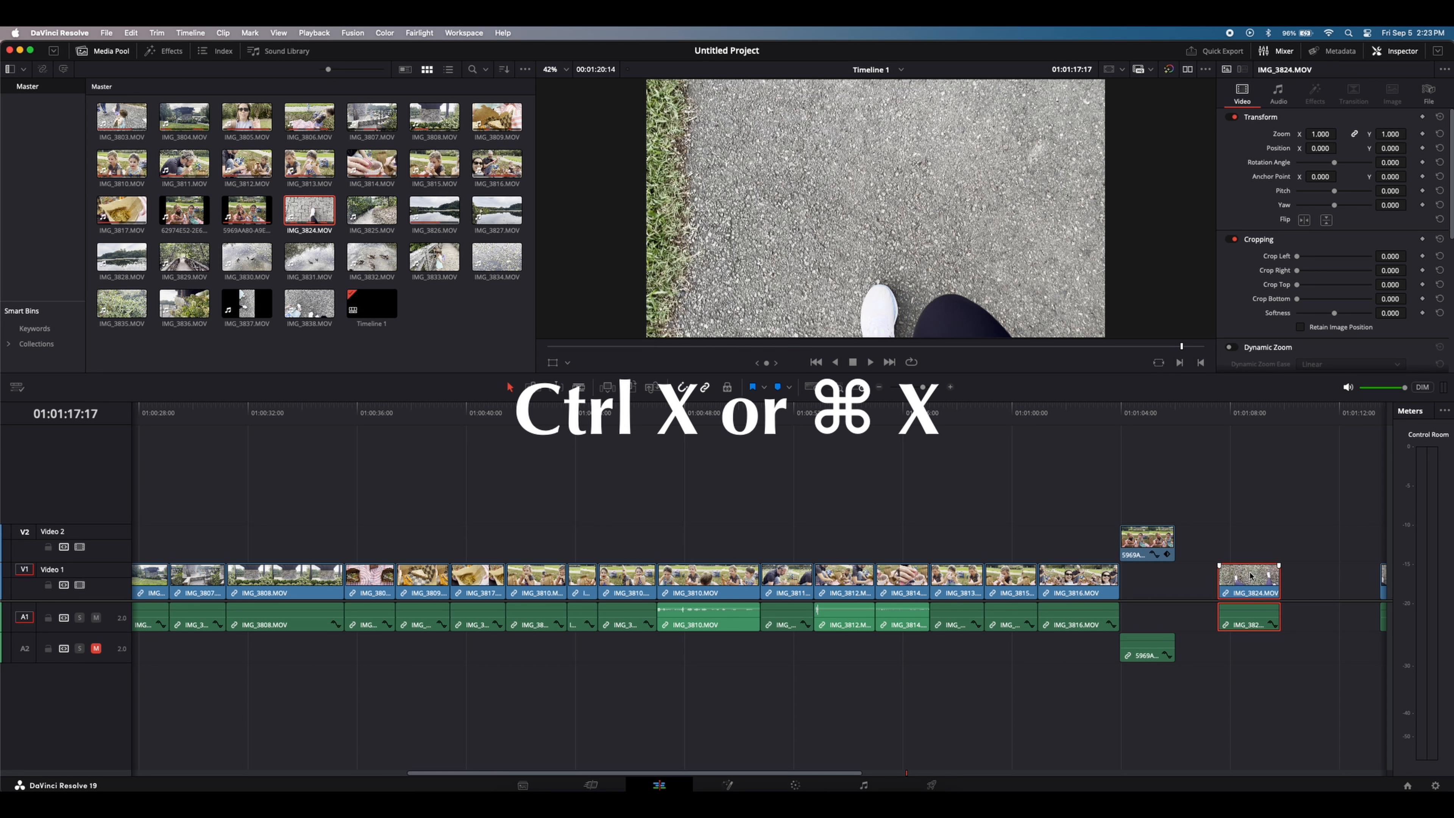
key(super+x)
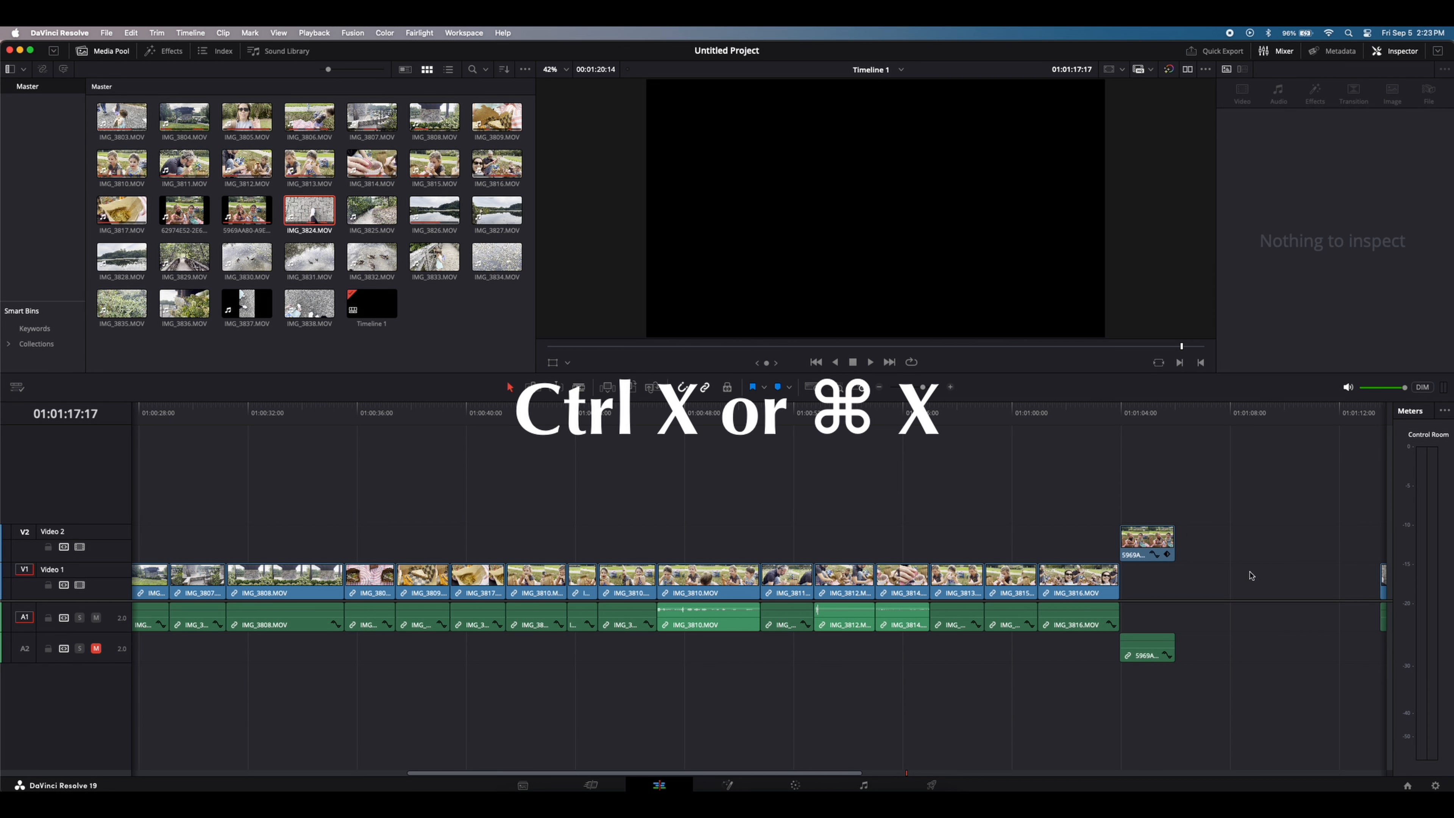
Shift all clips after IMG_3808.MOV about 5 seconds later and paste the cut IMG_3824.MOV piece at 01:00:35:13.
drag(1161, 489, 368, 676)
drag(382, 585, 528, 596)
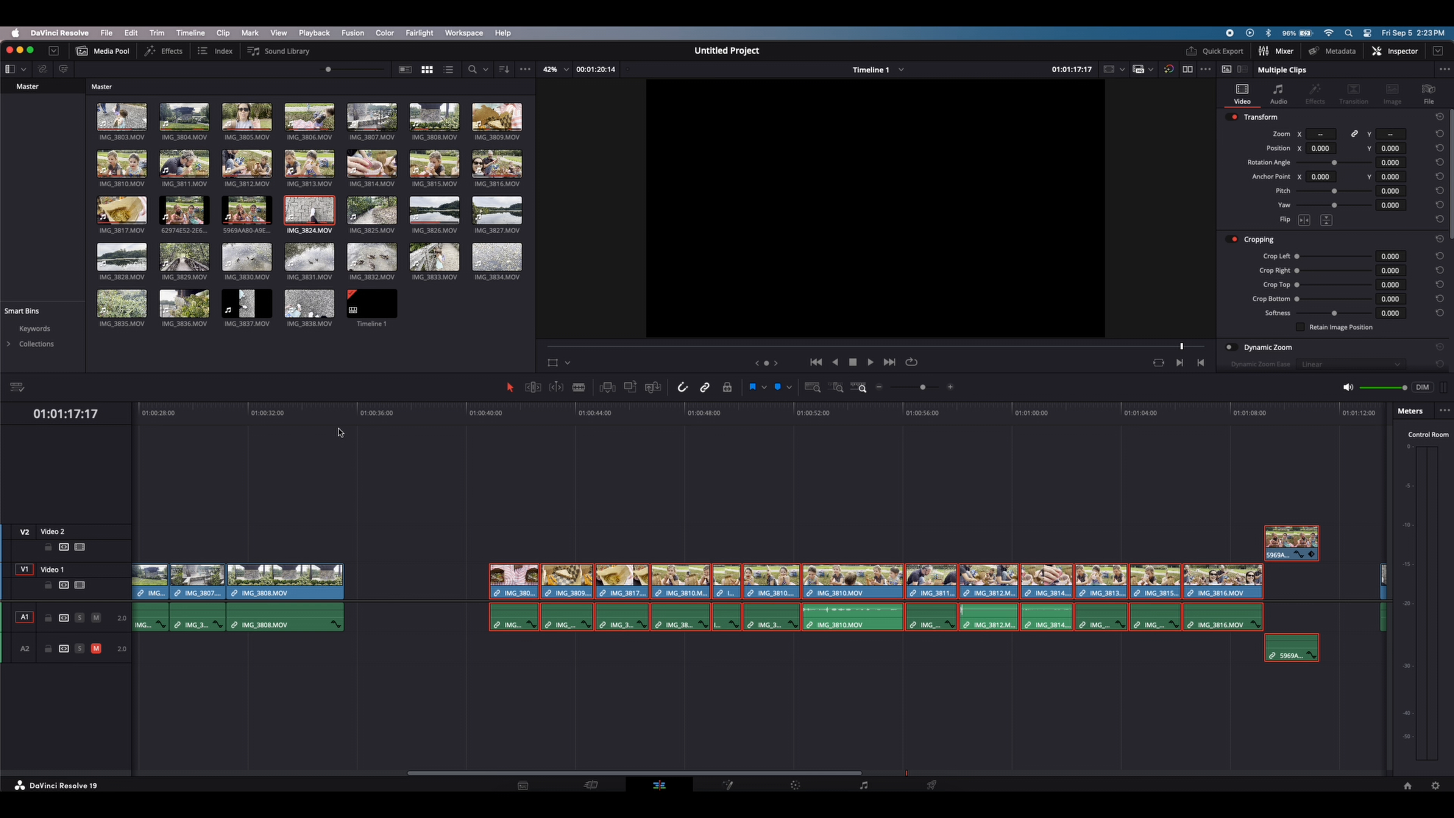
click(343, 414)
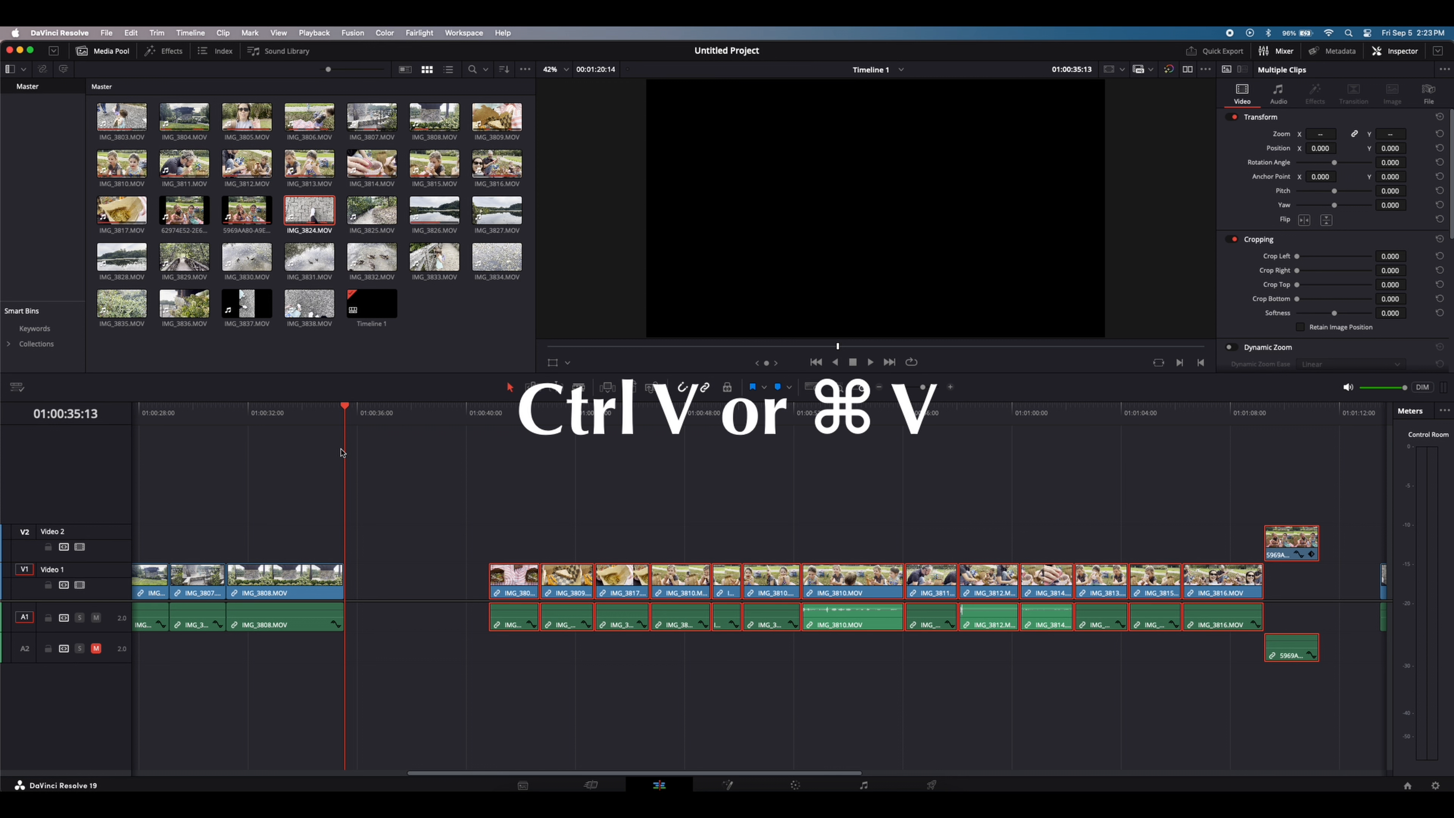
key(super+v)
Play the pasted IMG_3824.MOV piece and close the gap that follows it on the timeline.
click(327, 419)
key(space)
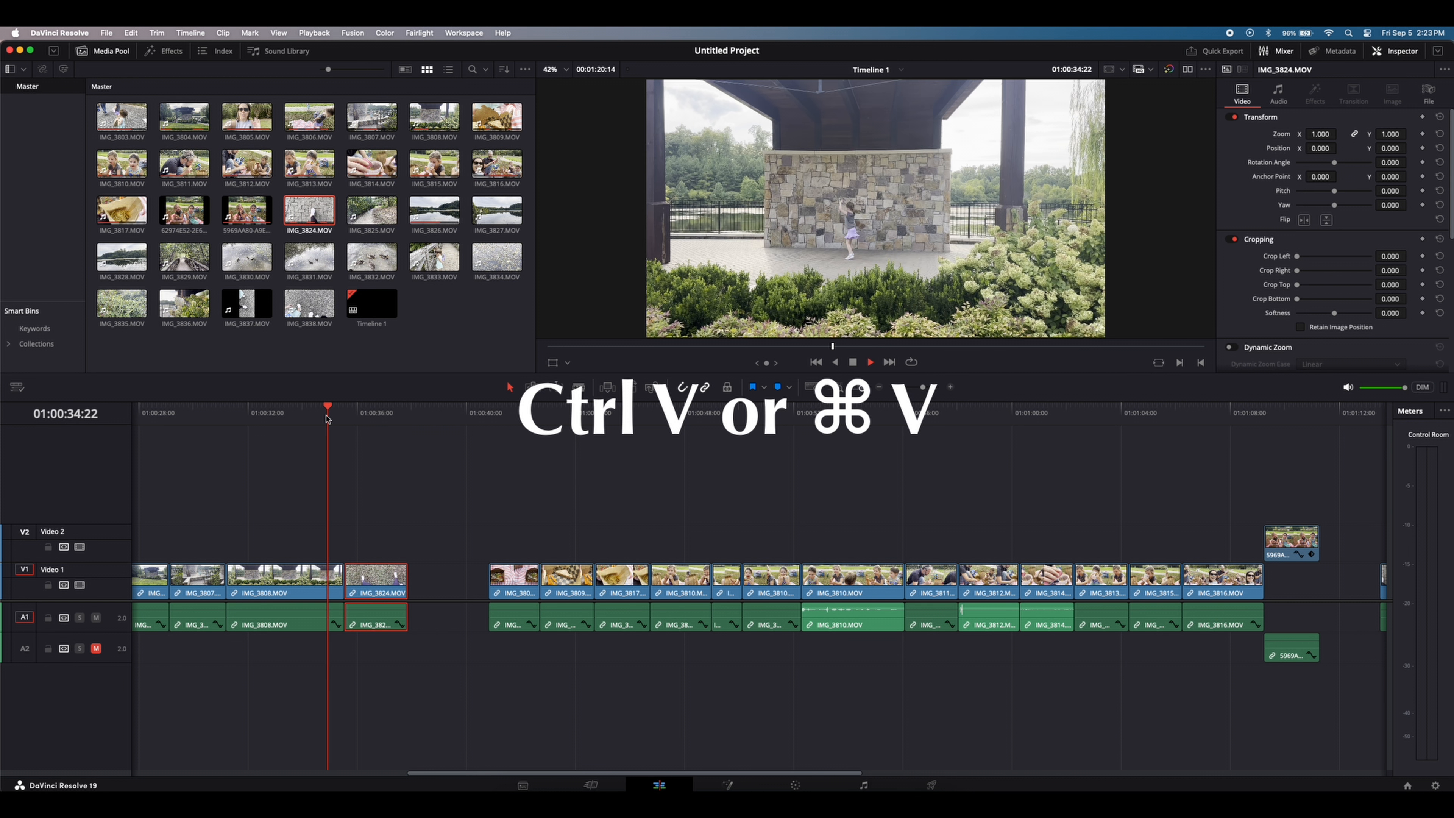
key(space)
click(449, 576)
key(BackSpace)
key(space)
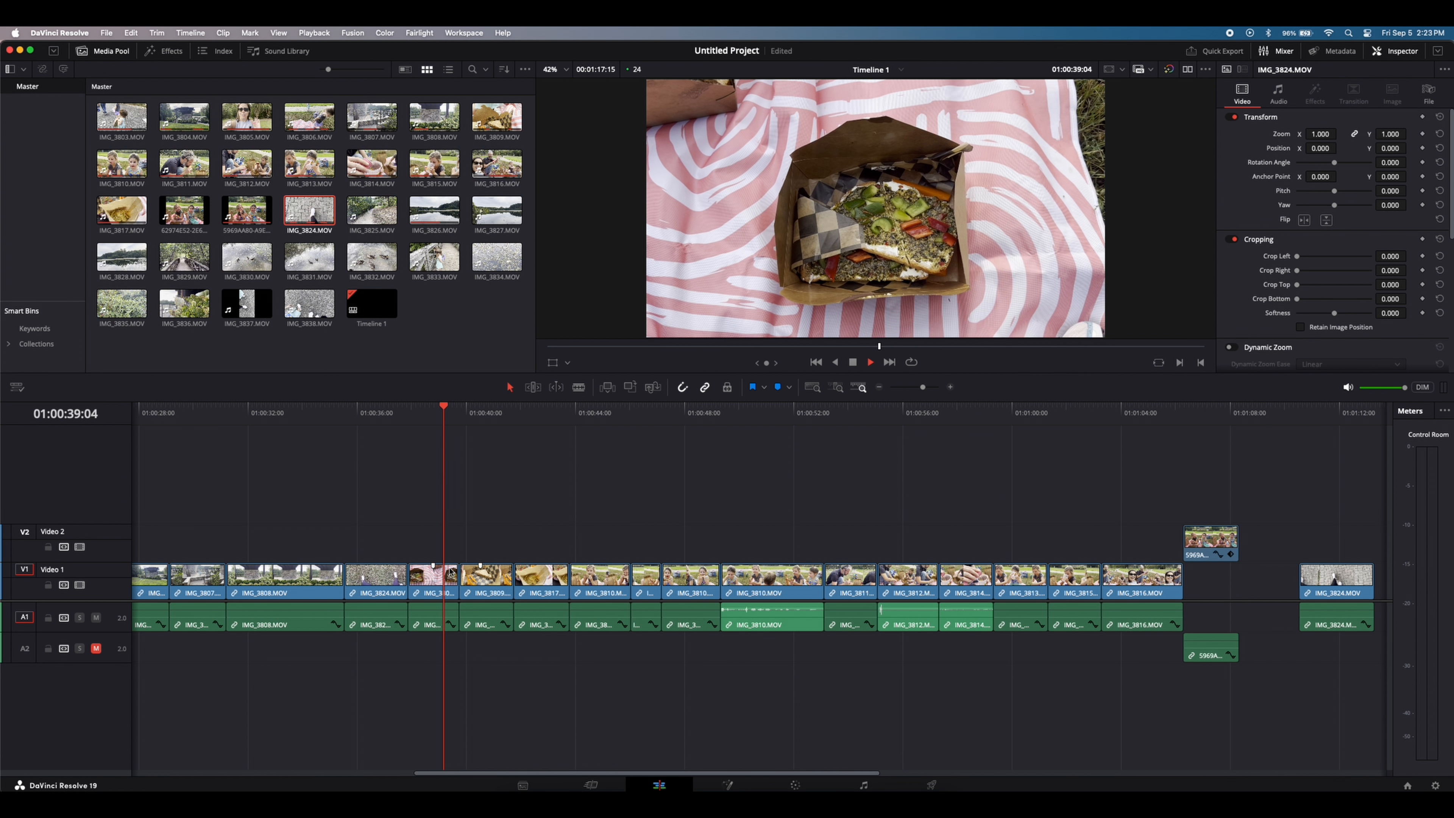
Trim about 14 frames off the end of the pasted IMG_3824.MOV piece, replay it and close the resulting gap.
click(319, 406)
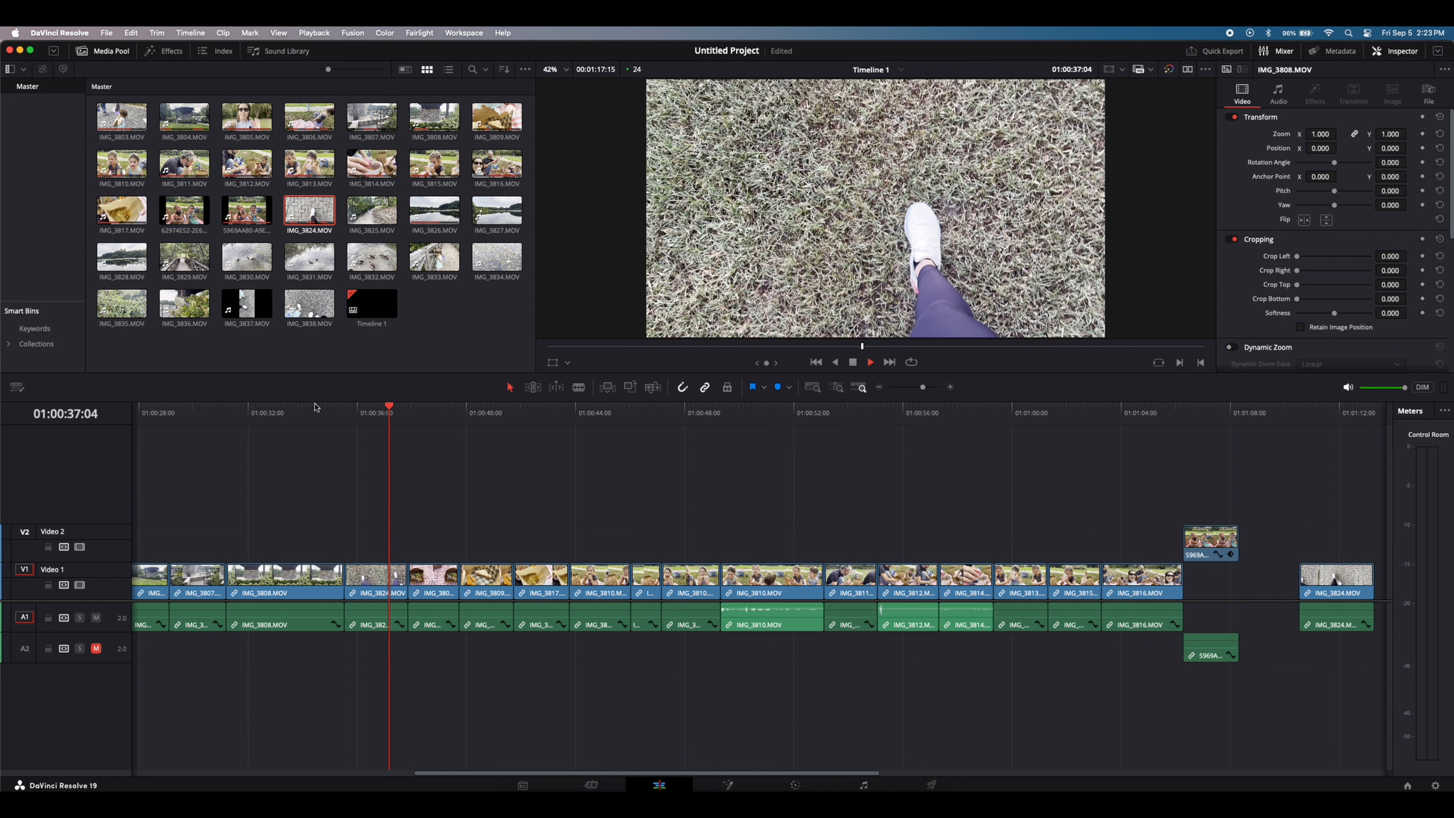
drag(402, 577, 391, 577)
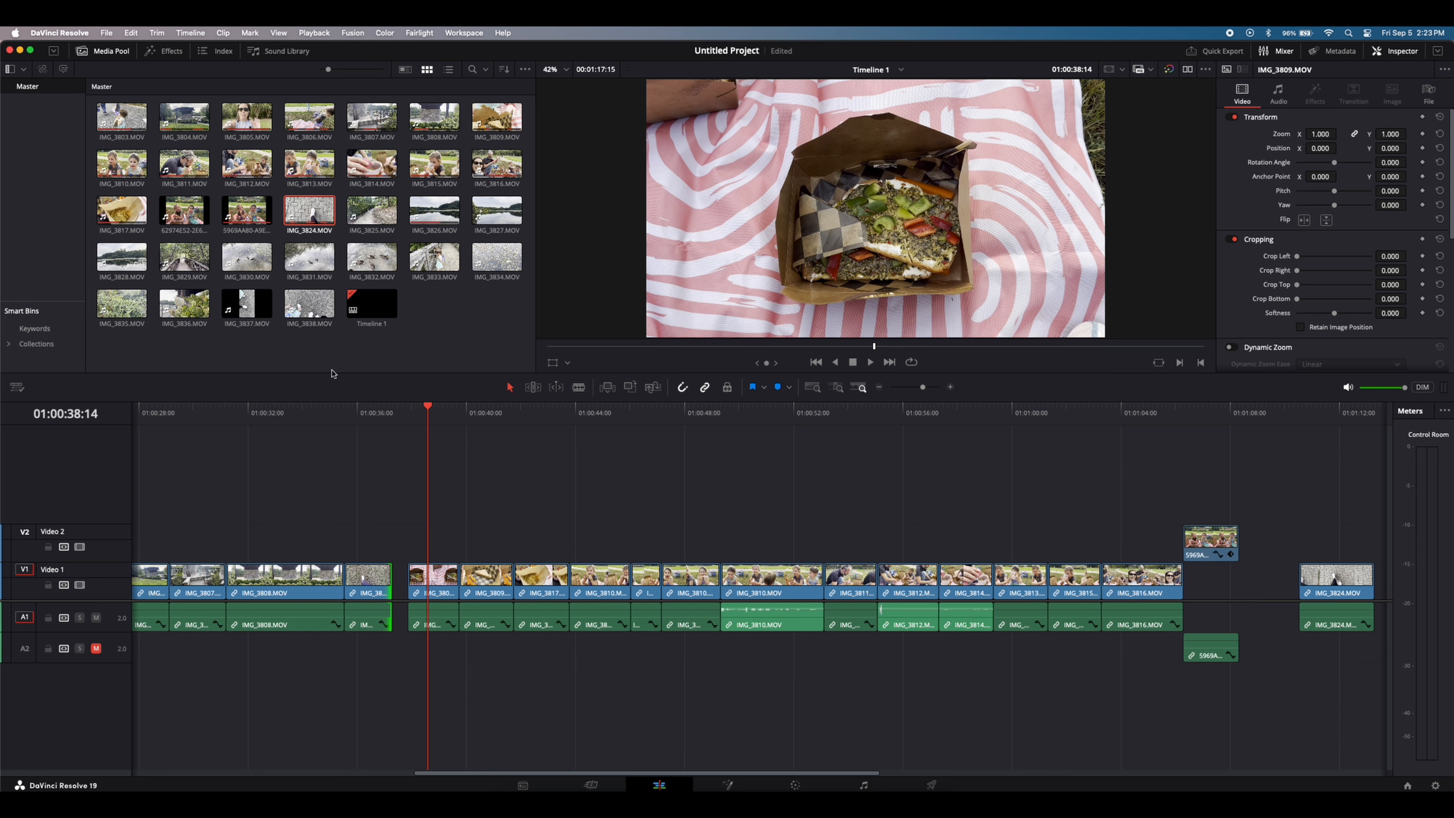
click(346, 413)
key(space)
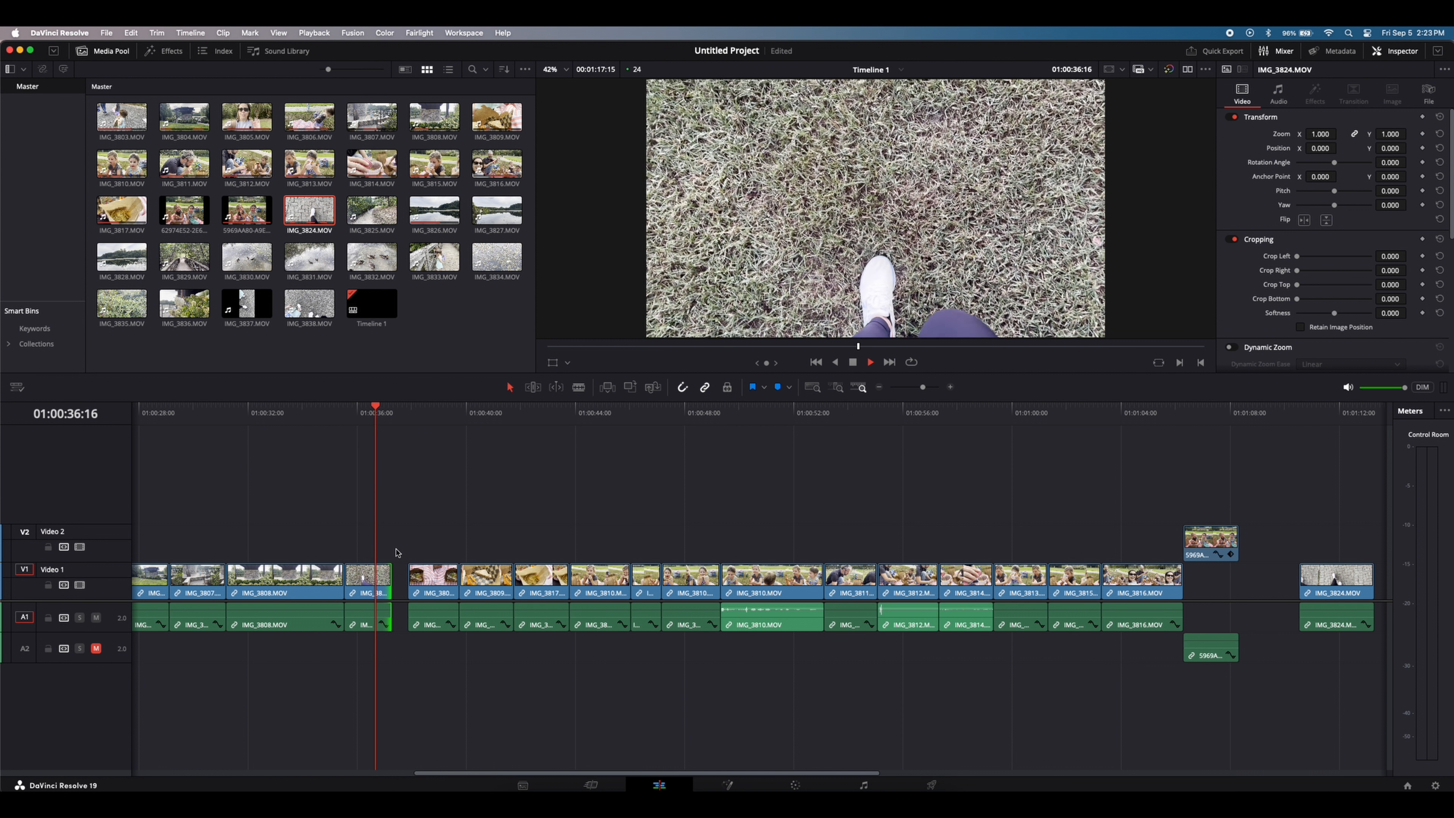
click(397, 573)
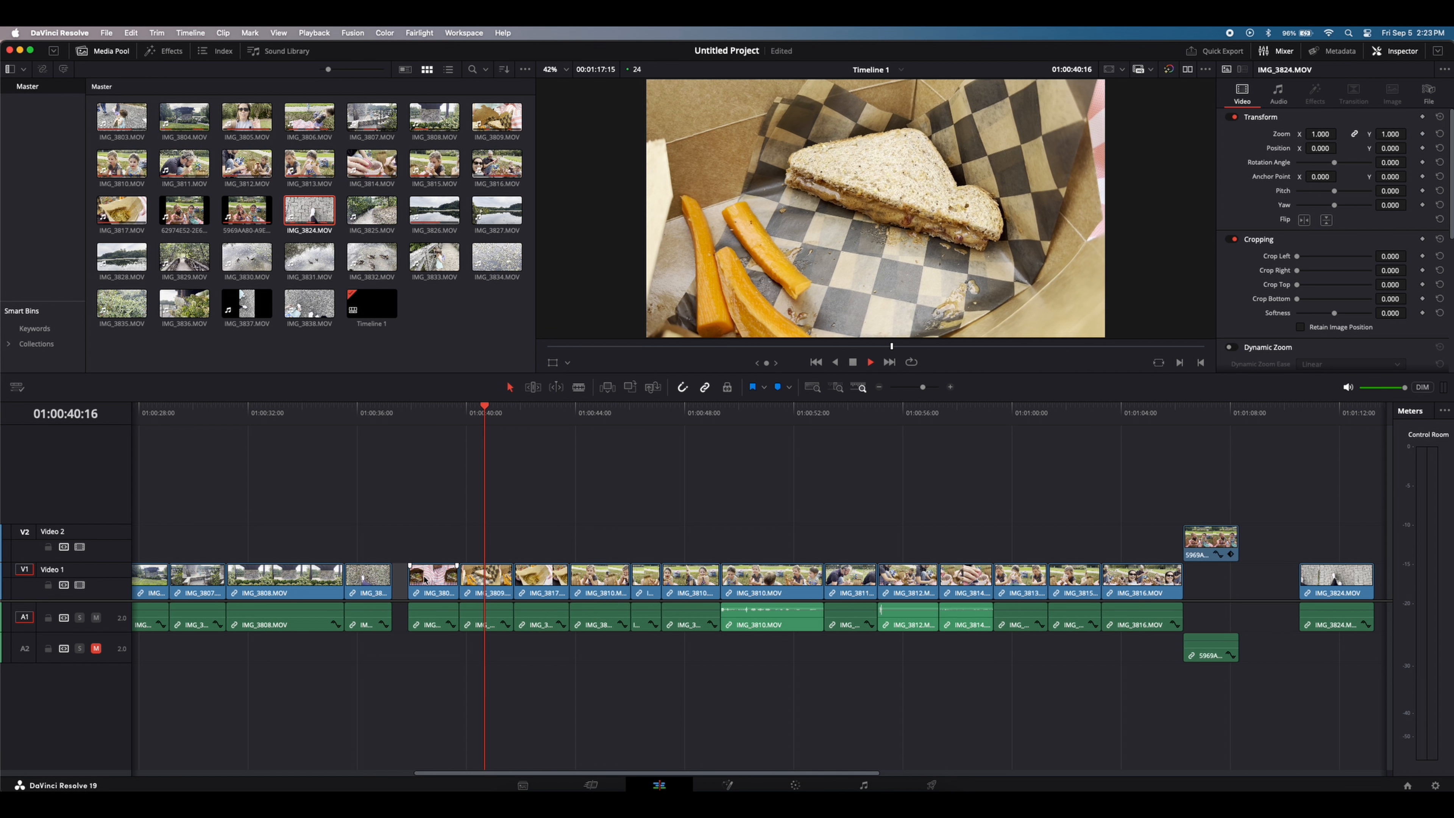
key(Delete)
Move the next IMG_3824.MOV piece earlier on Video 1 to the end of the 5969AA80 clip and play it.
scroll(1247, 477, right, 6)
click(1114, 580)
drag(1114, 581, 1054, 580)
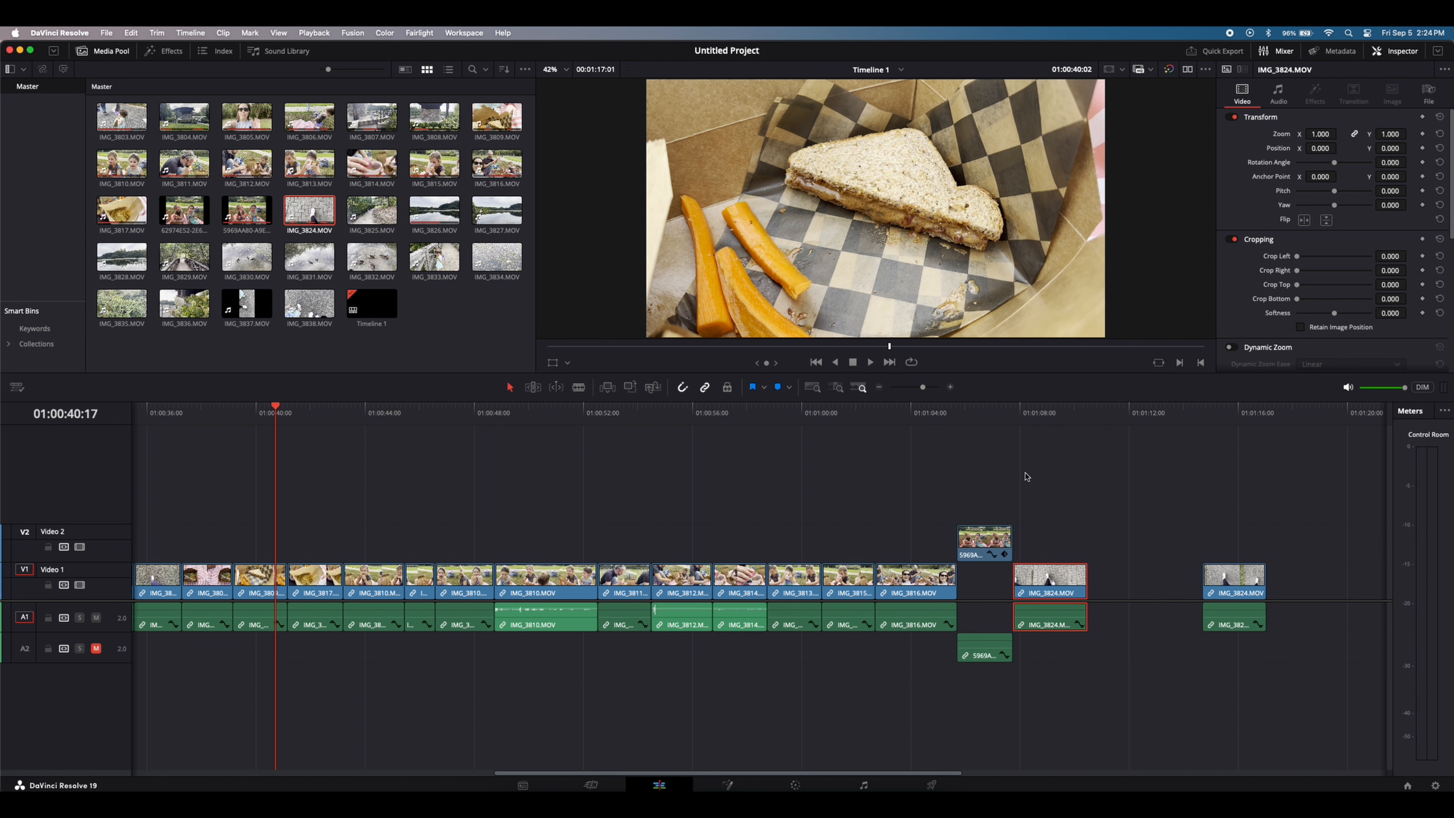
click(997, 413)
key(space)
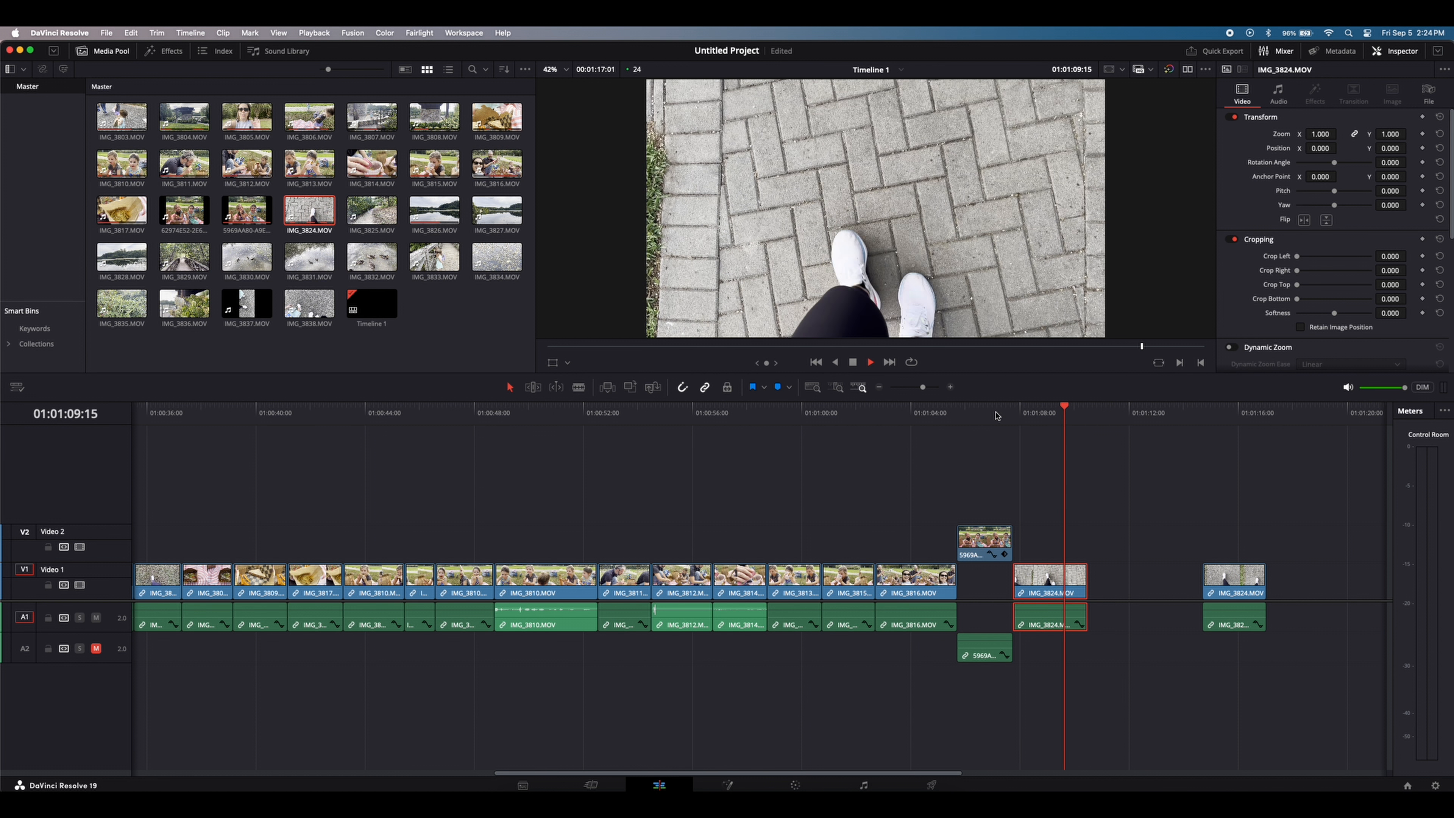
key(space)
Trim 19 frames off the start of that brick-path IMG_3824.MOV piece, move it back against the 5969AA80 clip and replay it.
drag(1016, 592, 1037, 587)
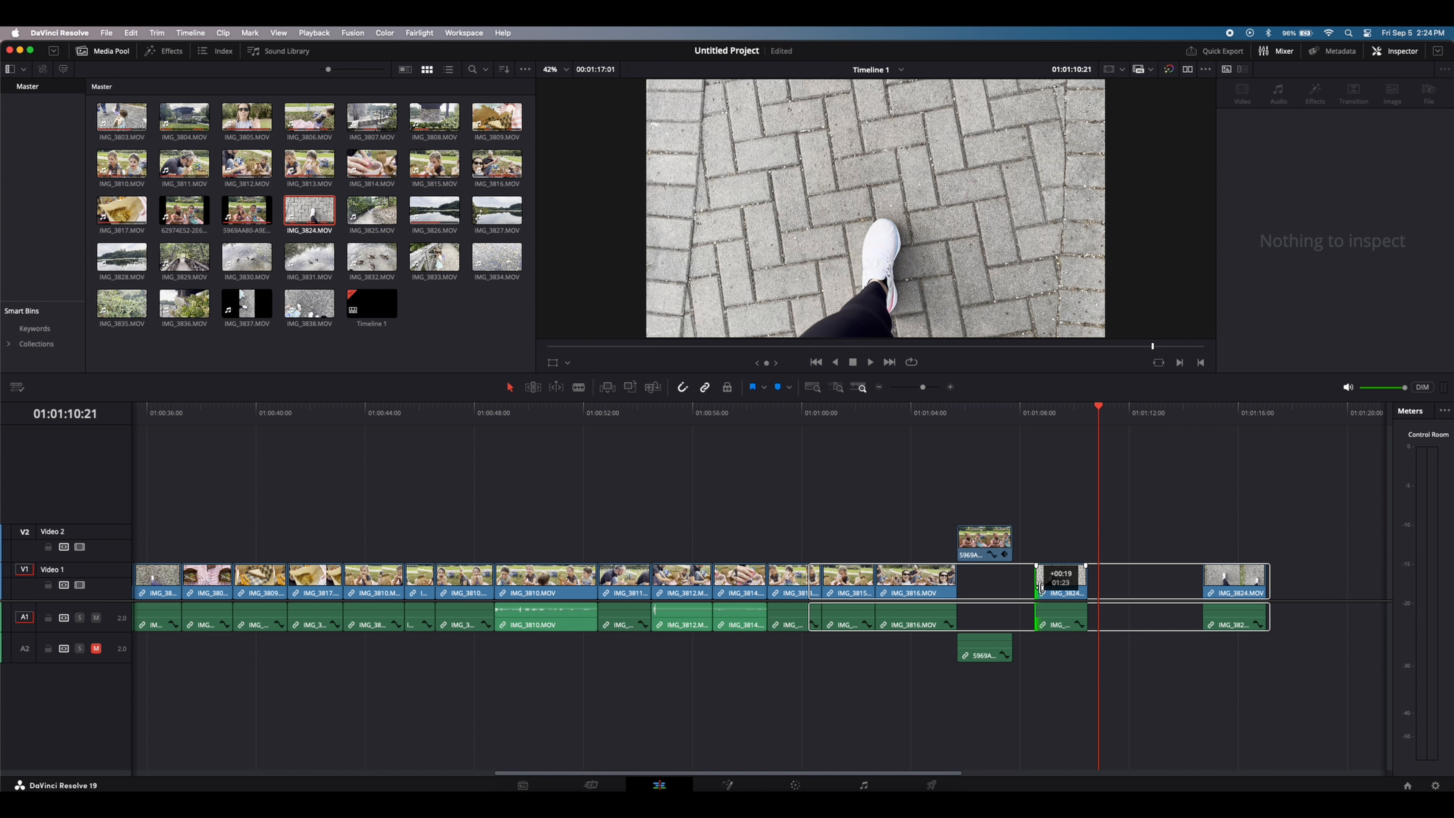
drag(1041, 587, 1041, 588)
drag(1058, 589, 1036, 588)
click(1010, 418)
key(space)
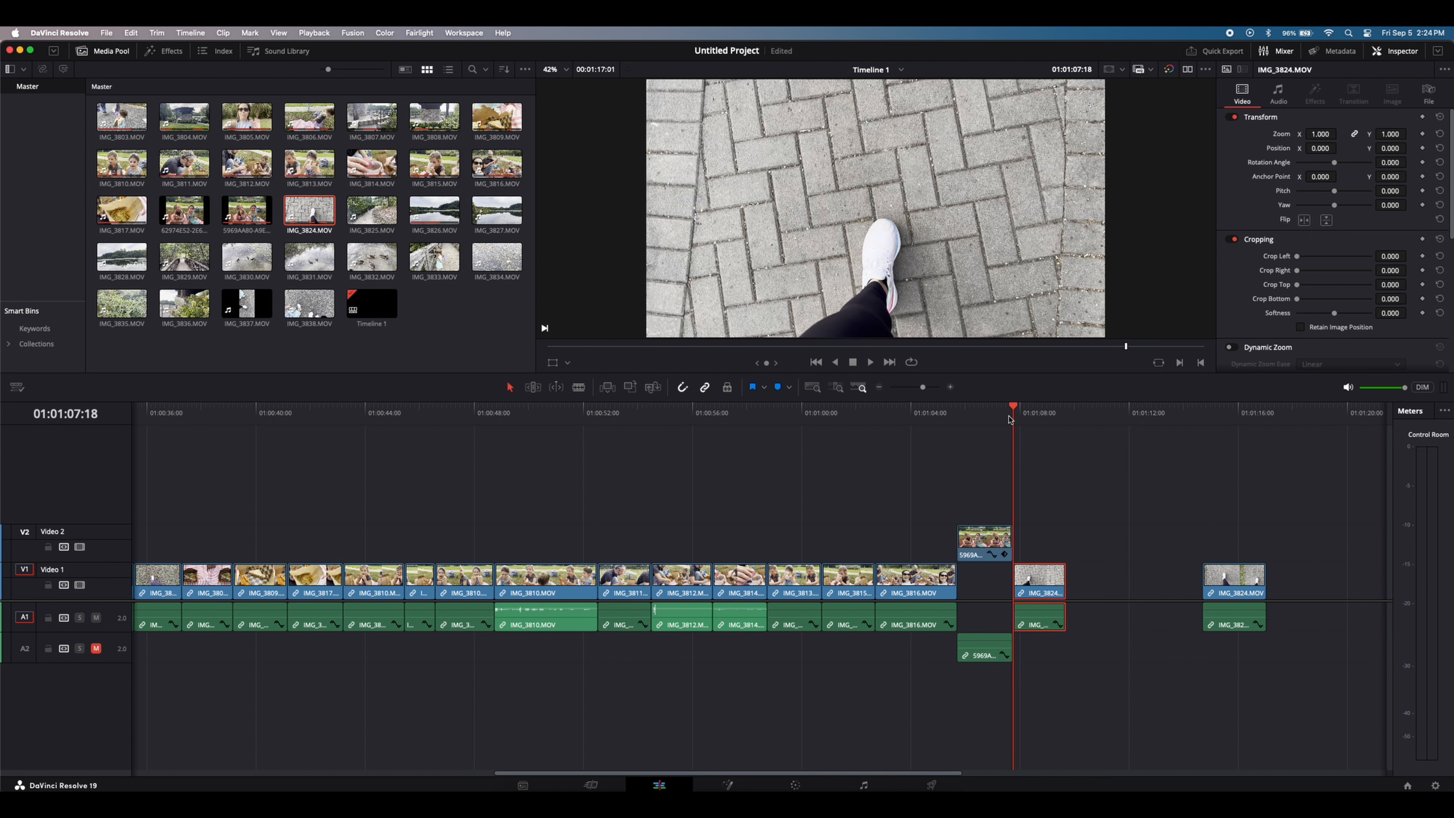
key(space)
Move the last IMG_3824.MOV piece about 29 seconds later and add IMG_3825.MOV to Video 1 at 01:01:09:18.
scroll(1015, 462, right, 10)
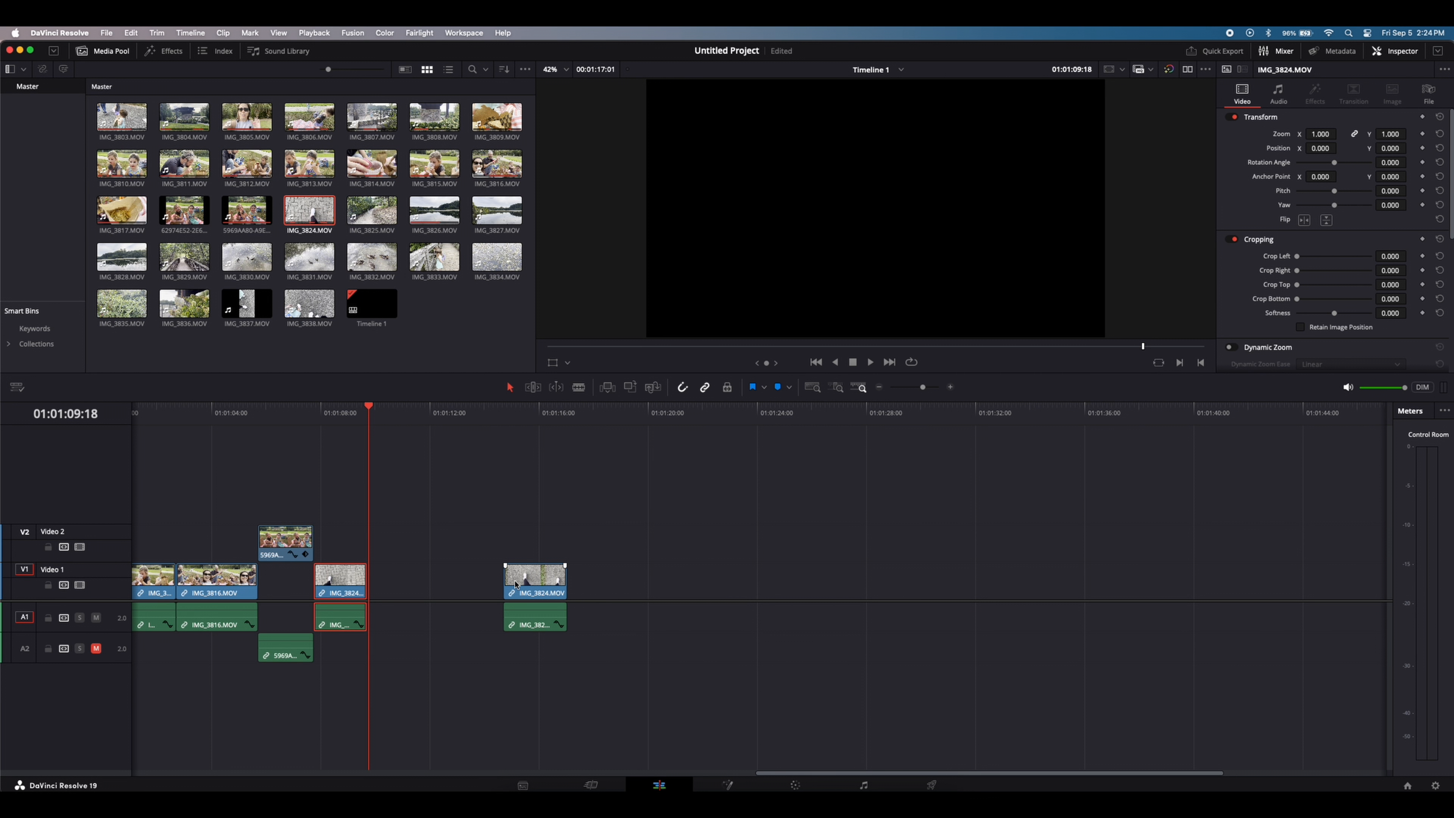
drag(537, 582, 1330, 571)
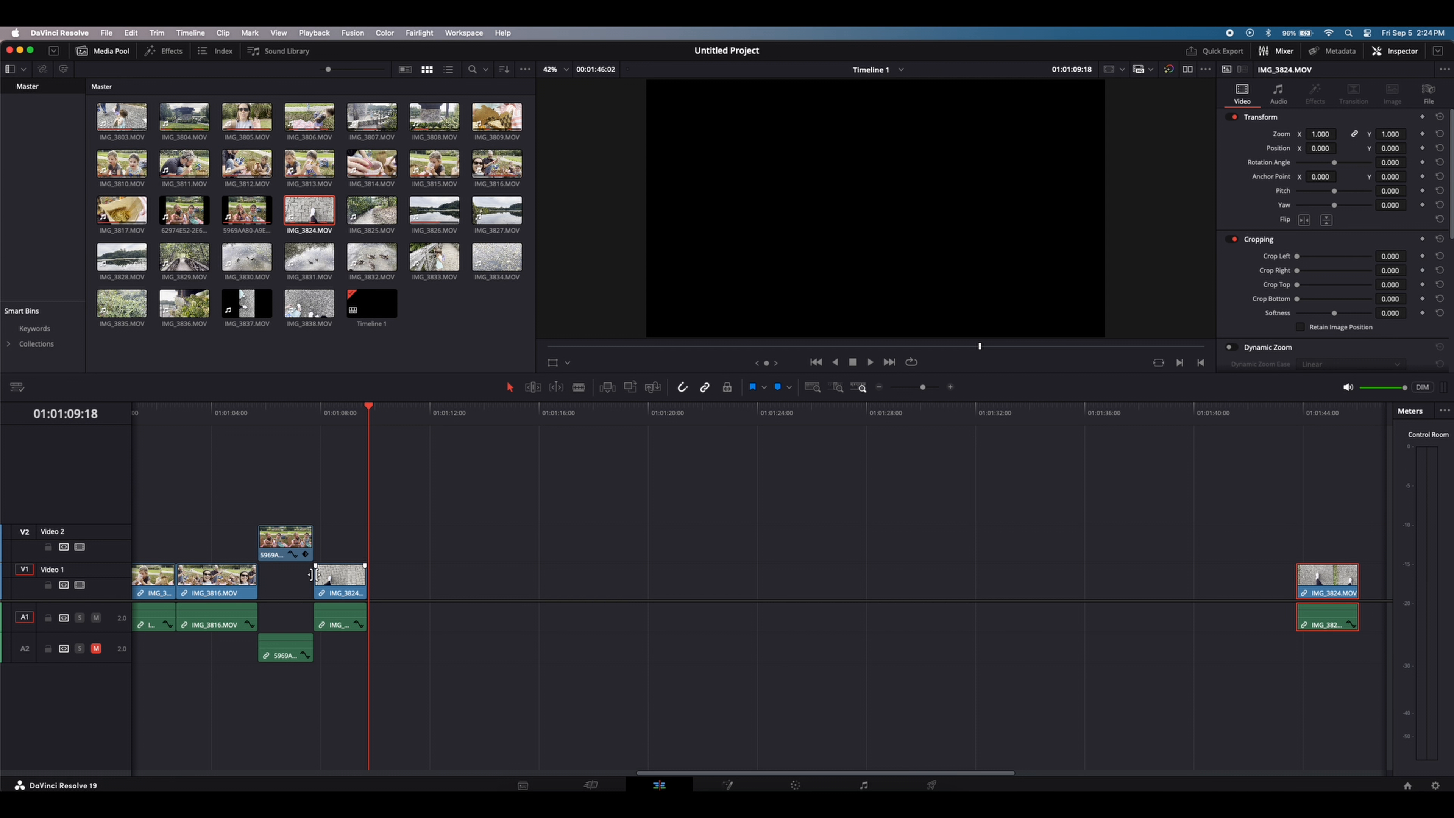
drag(373, 216, 419, 587)
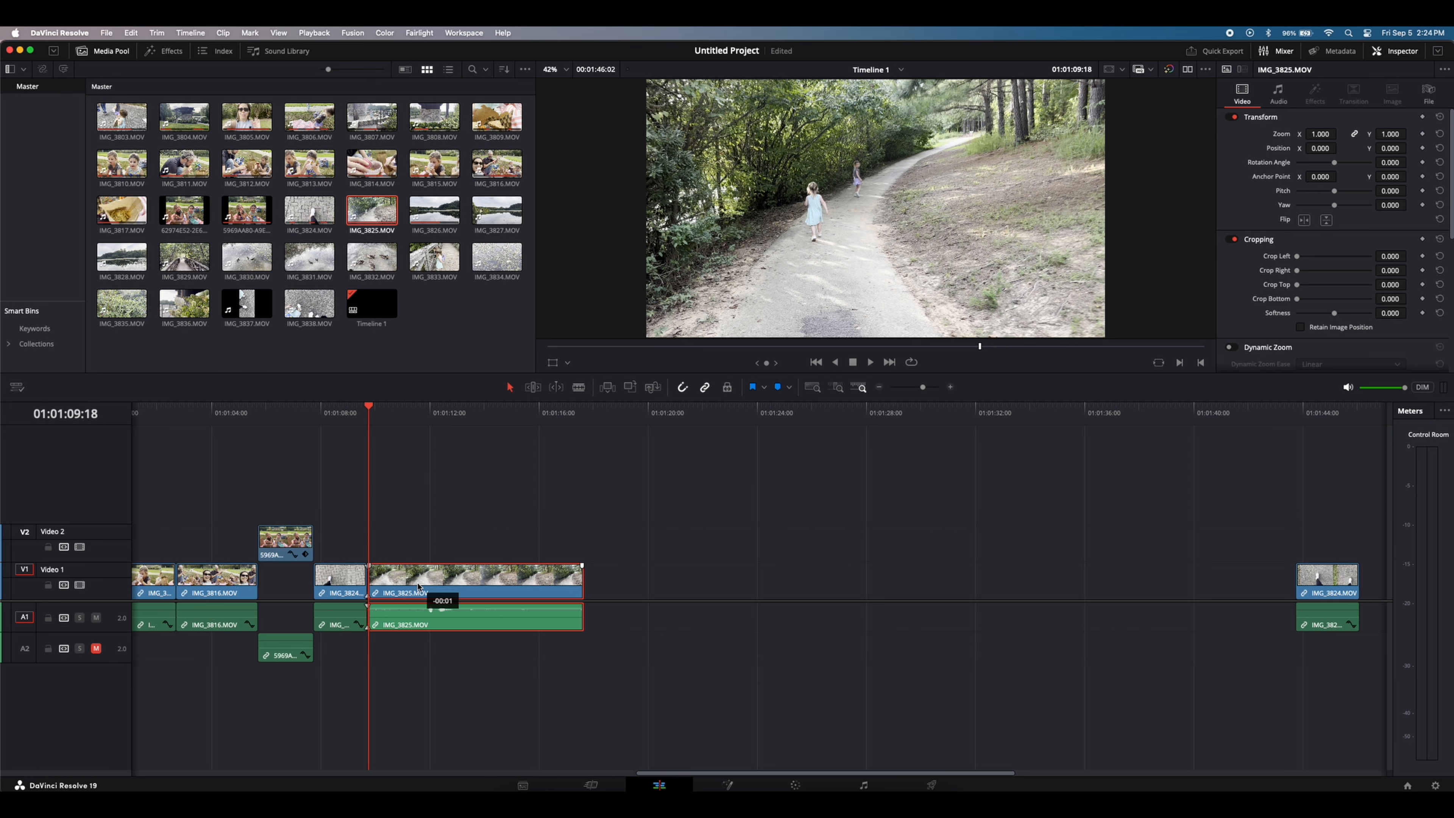
Bring the audio of IMG_3825.MOV down to silence and trim its start to 01:01:15:11, playing the remaining part.
key(space)
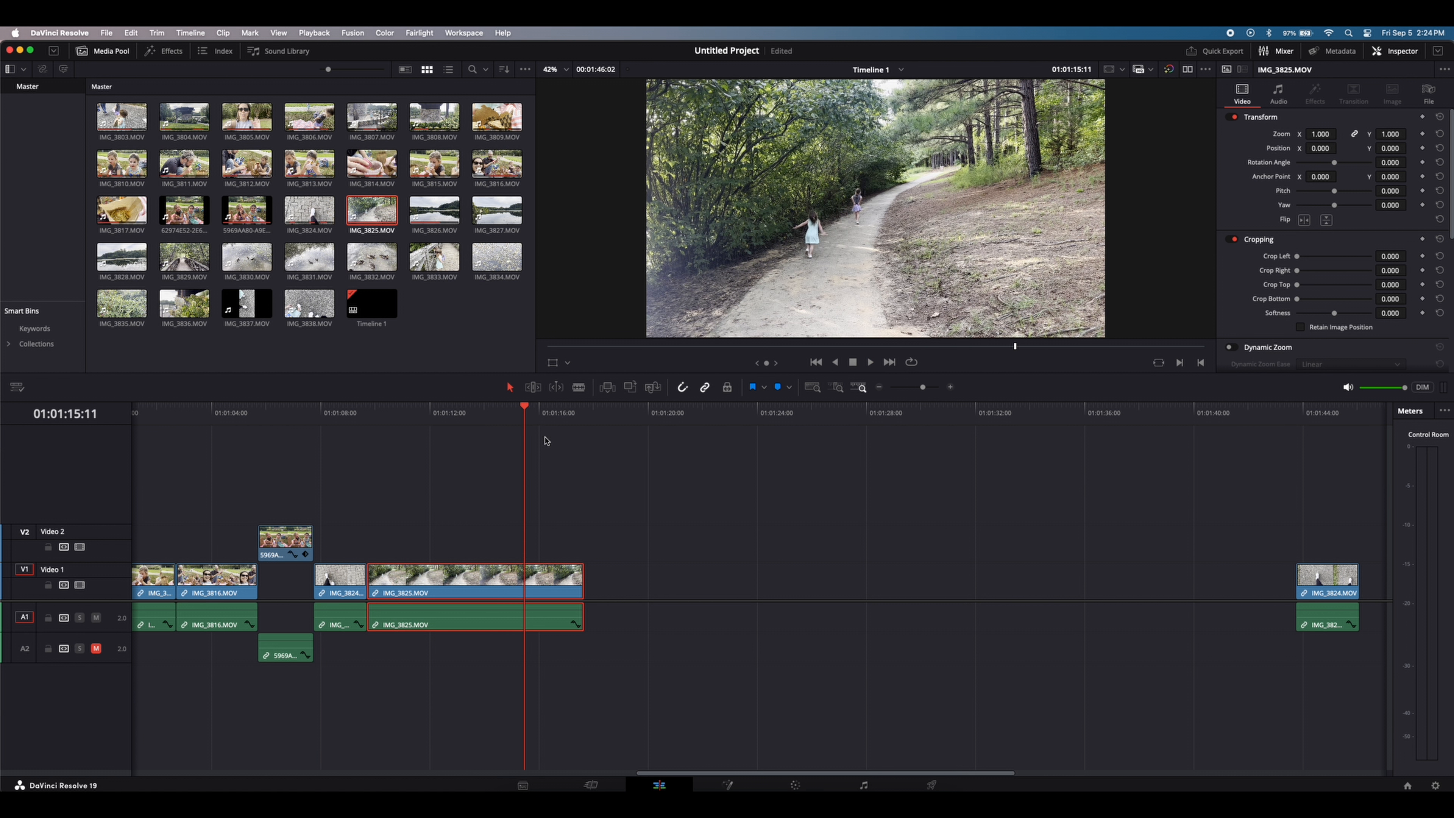
drag(372, 581, 525, 581)
key(space)
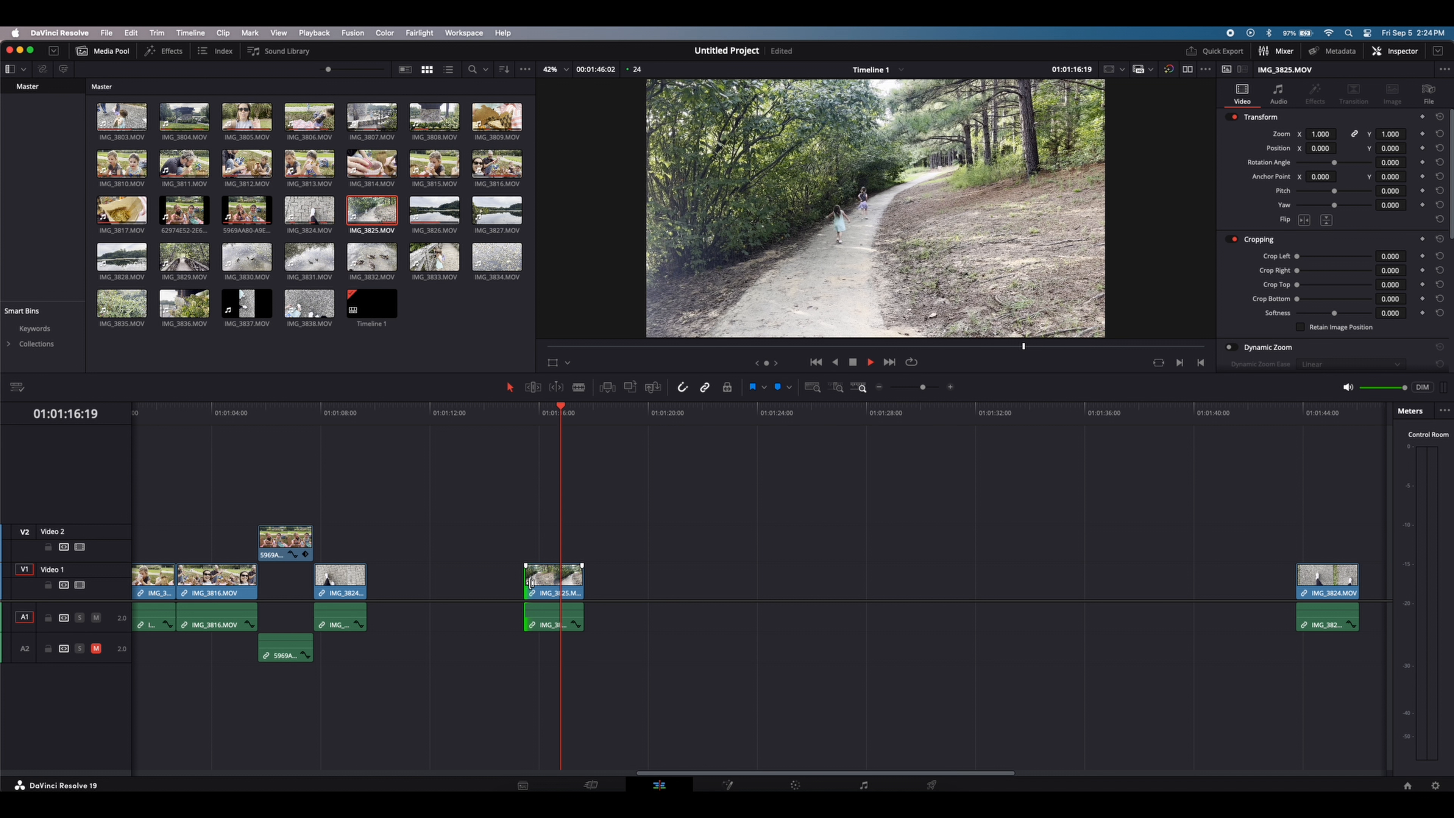
key(space)
click(466, 586)
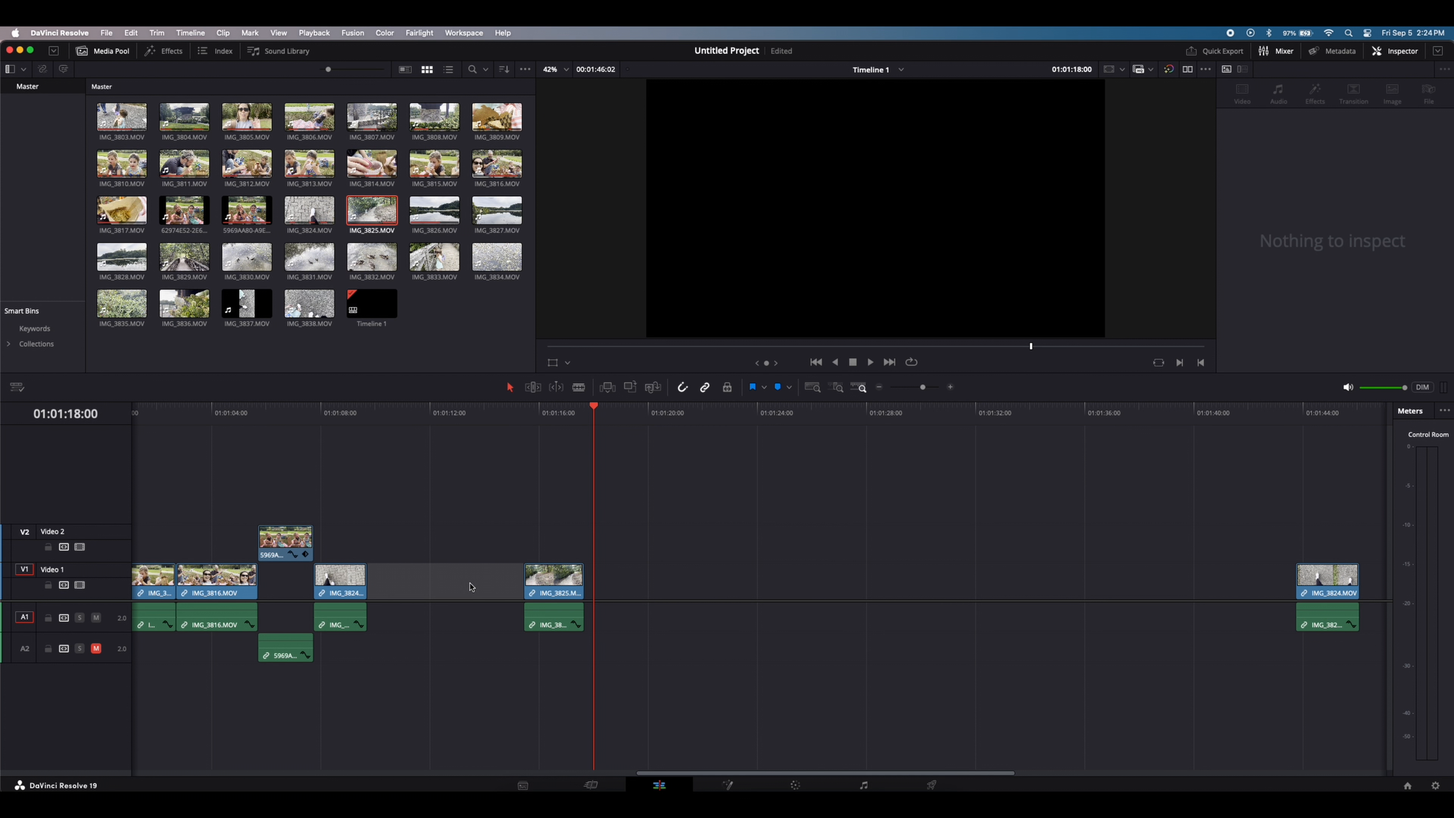
Move the trimmed IMG_3825.MOV back to the end of the preceding IMG_3824.MOV piece and play the transition.
drag(547, 578, 393, 590)
click(337, 409)
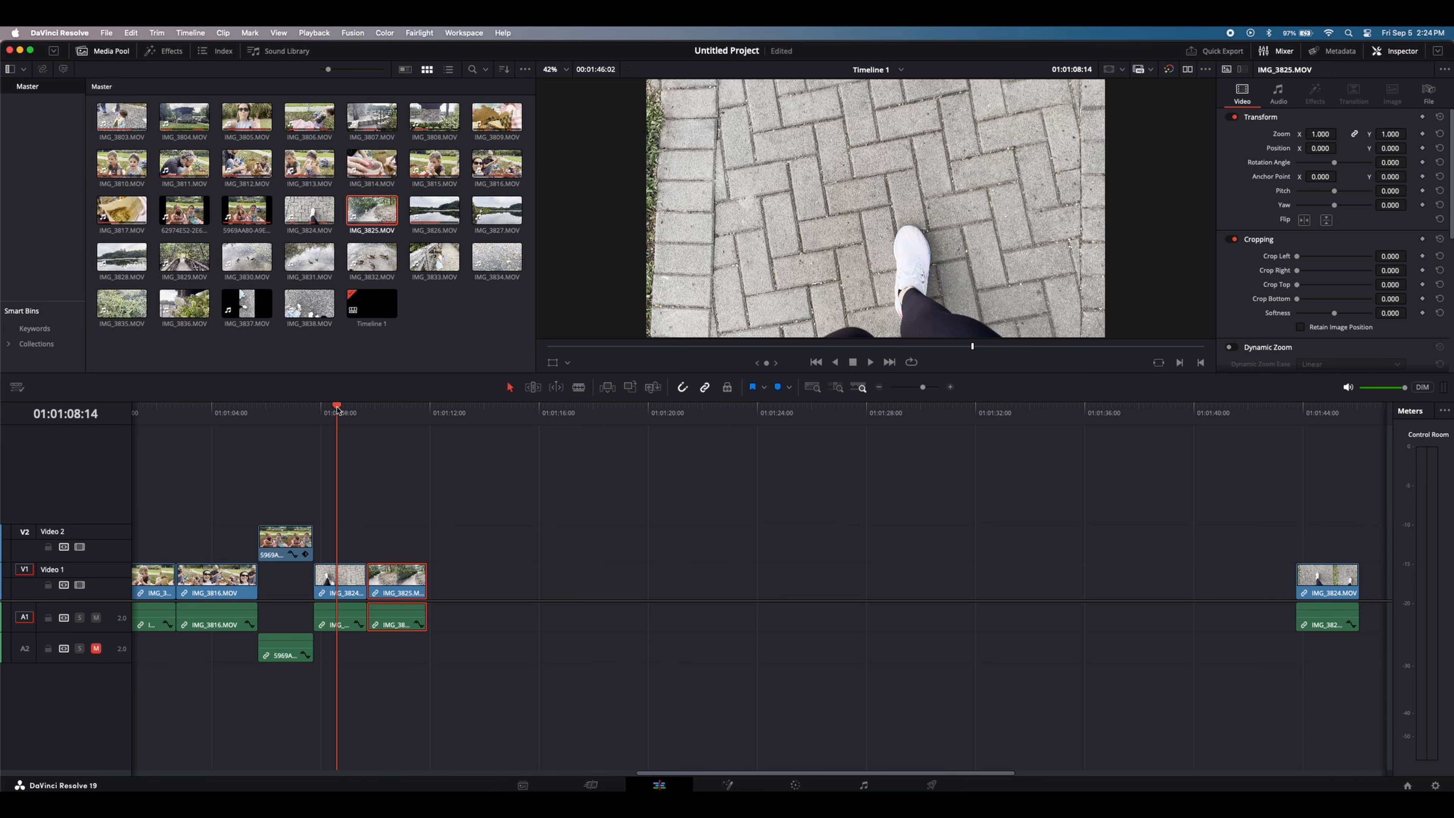
key(space)
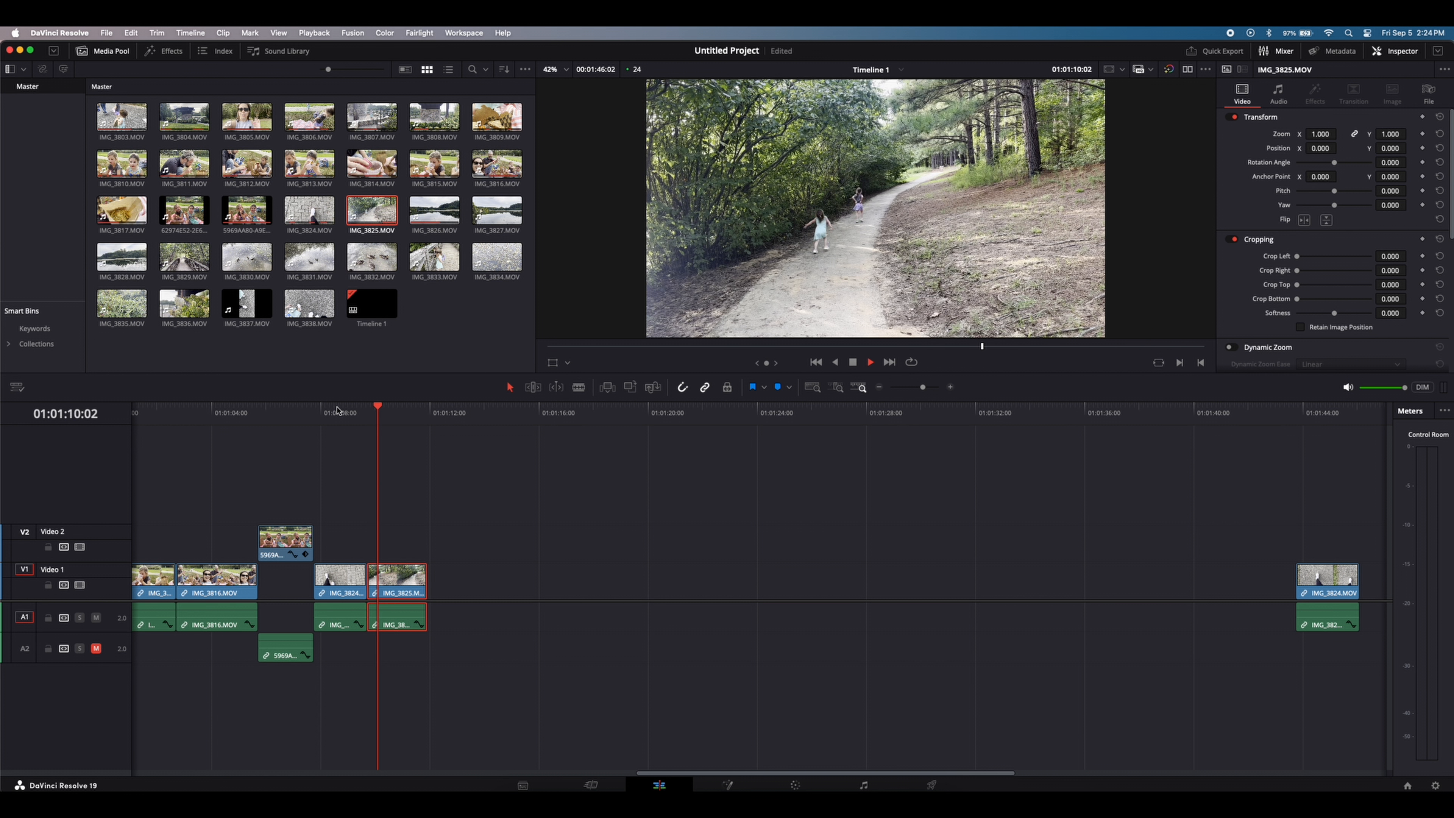
Add IMG_3827.MOV to Video 1 at the end of IMG_3825.MOV and bring its audio level down to silence.
click(496, 211)
drag(496, 210, 526, 598)
drag(421, 414, 429, 413)
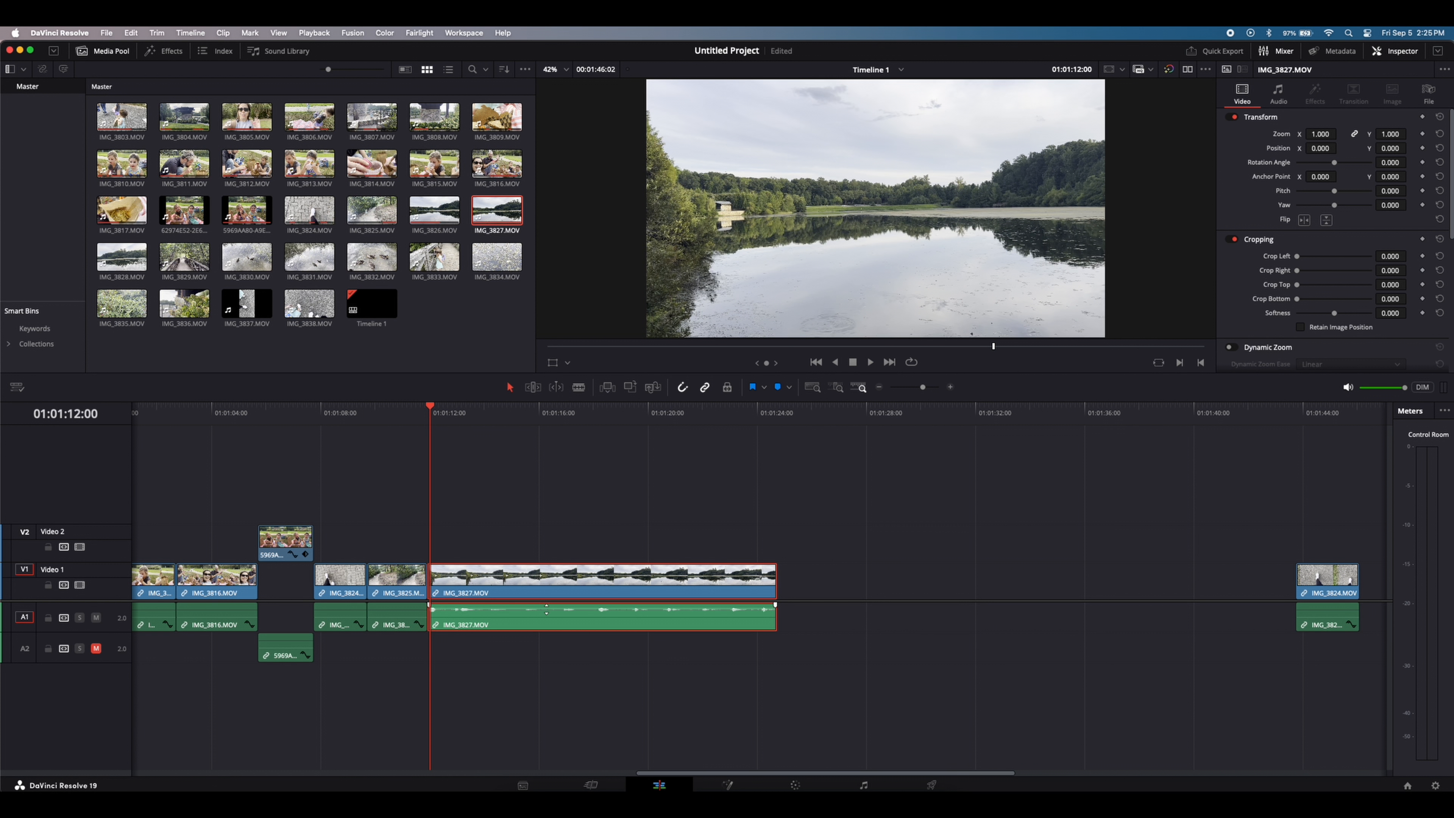
Play IMG_3827.MOV, split it at 01:01:16:12 and move the second part later, just before the set-aside IMG_3824.MOV piece.
key(space)
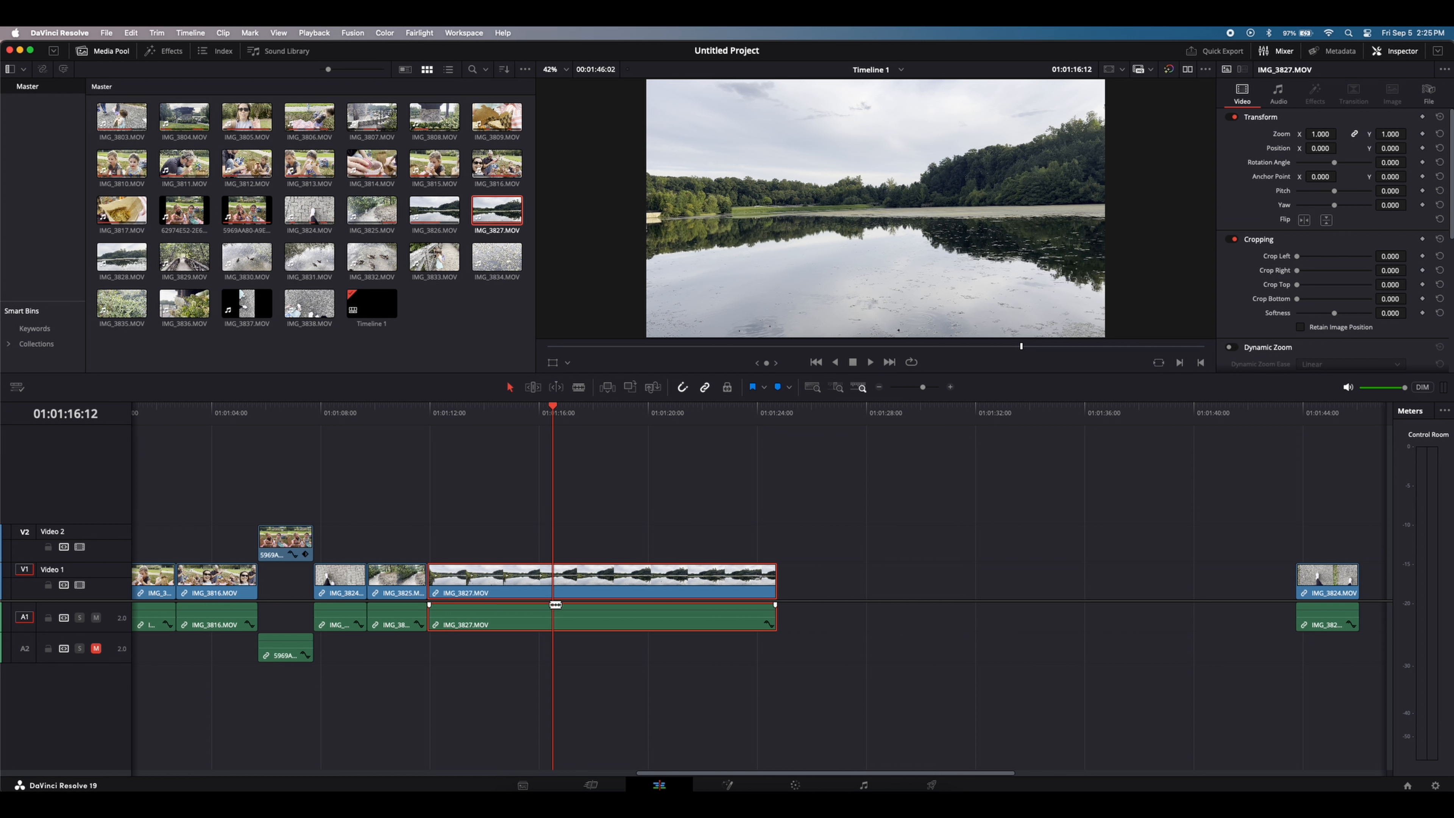
click(560, 595)
drag(594, 582, 1070, 581)
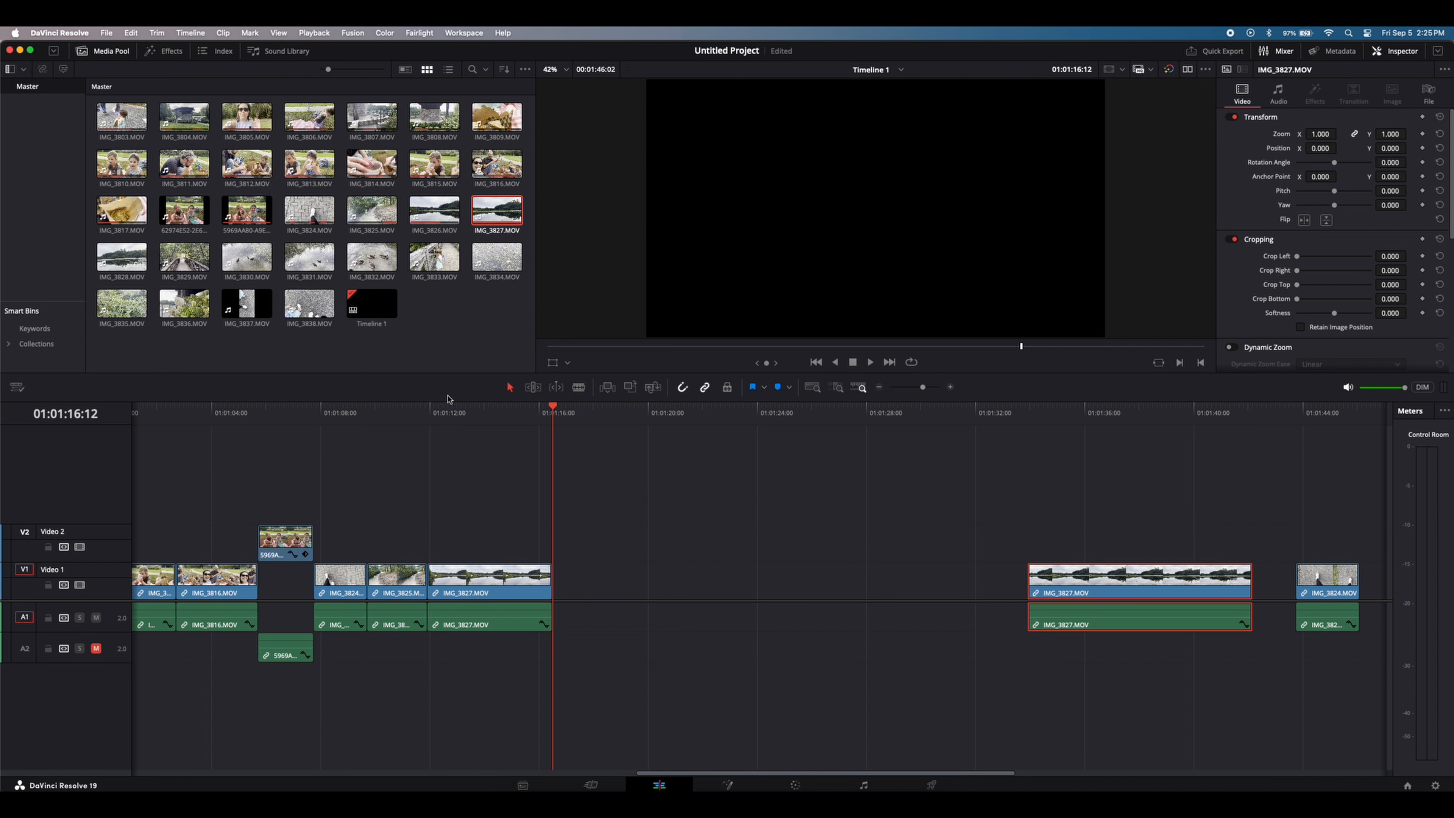
Trim about half a second off the end of the first IMG_3827.MOV part and replay it from its start.
drag(547, 578, 534, 582)
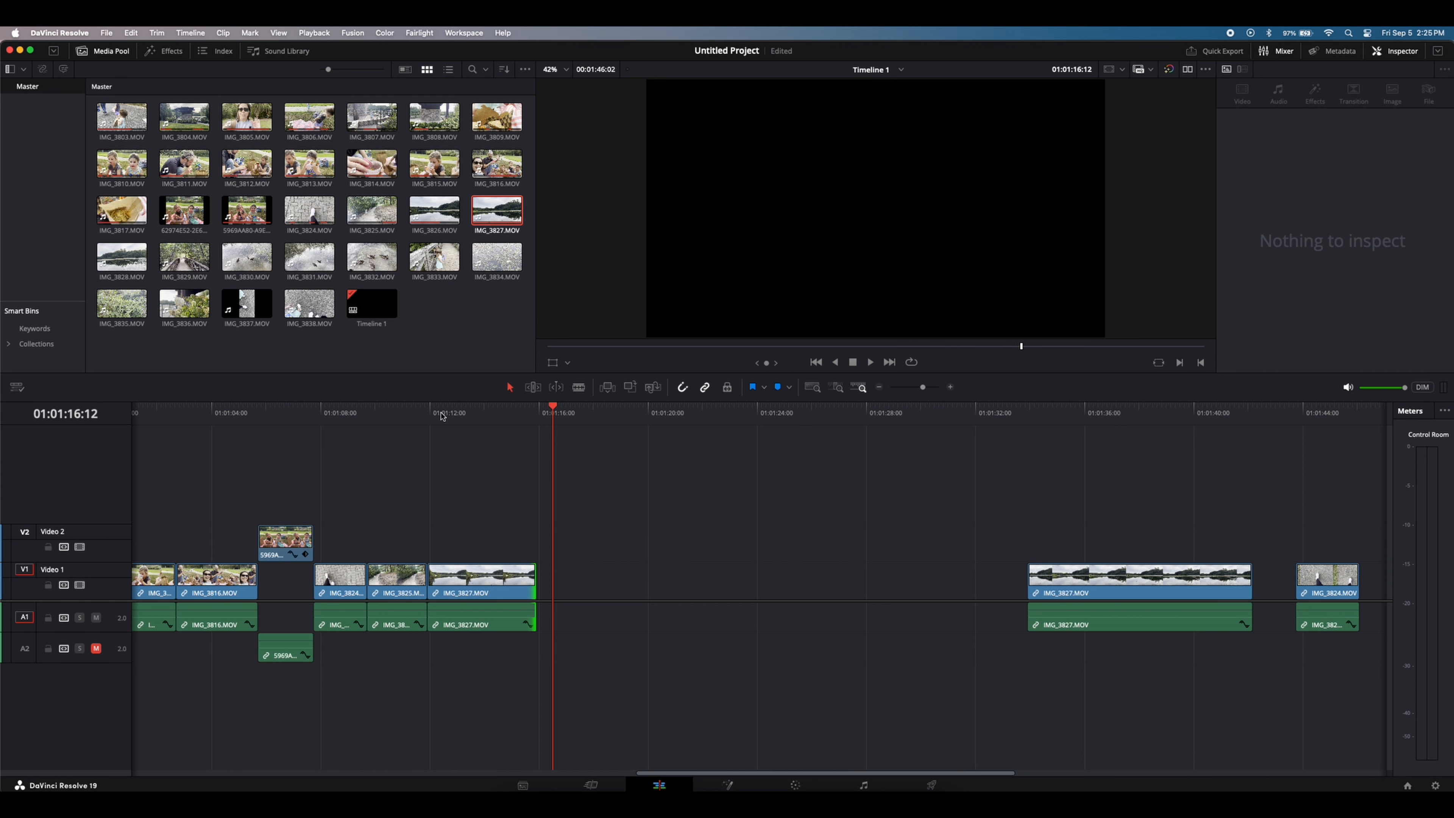
click(429, 415)
key(space)
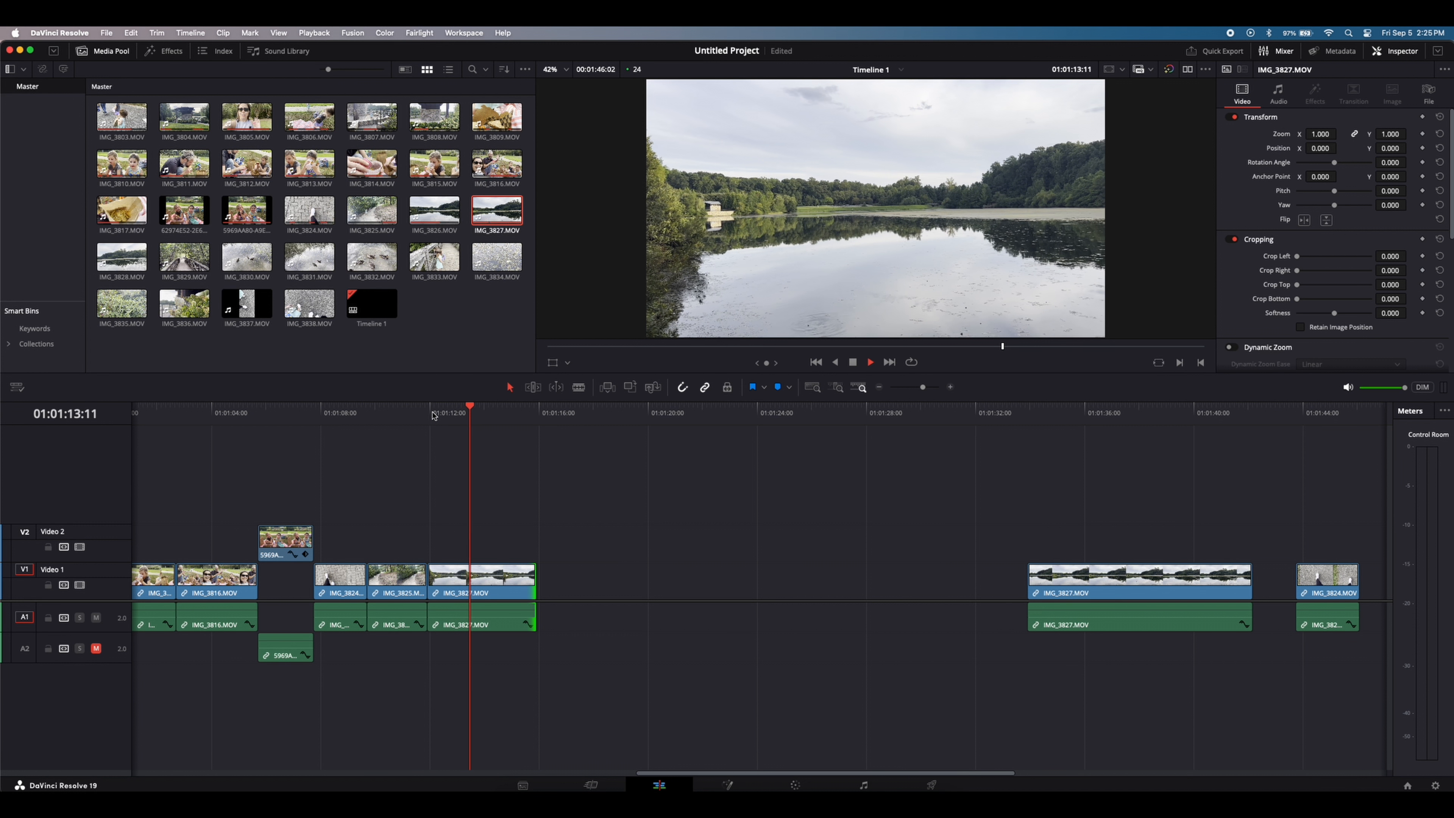
key(space)
Trim about 1.6 seconds off the start of the first IMG_3827.MOV part, replay it and move it against IMG_3825.MOV.
drag(435, 582, 481, 584)
click(463, 424)
key(space)
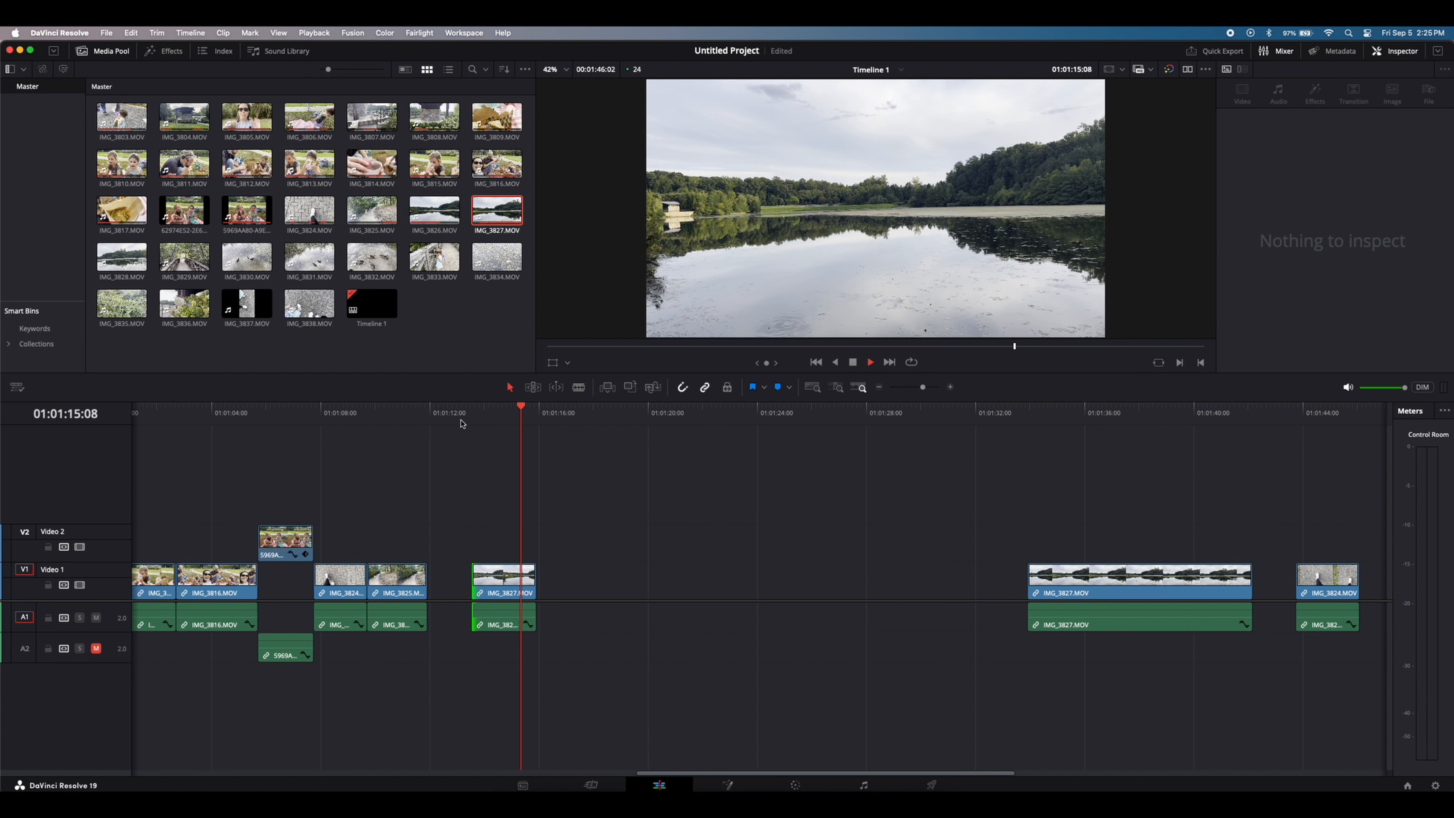
drag(530, 585, 465, 589)
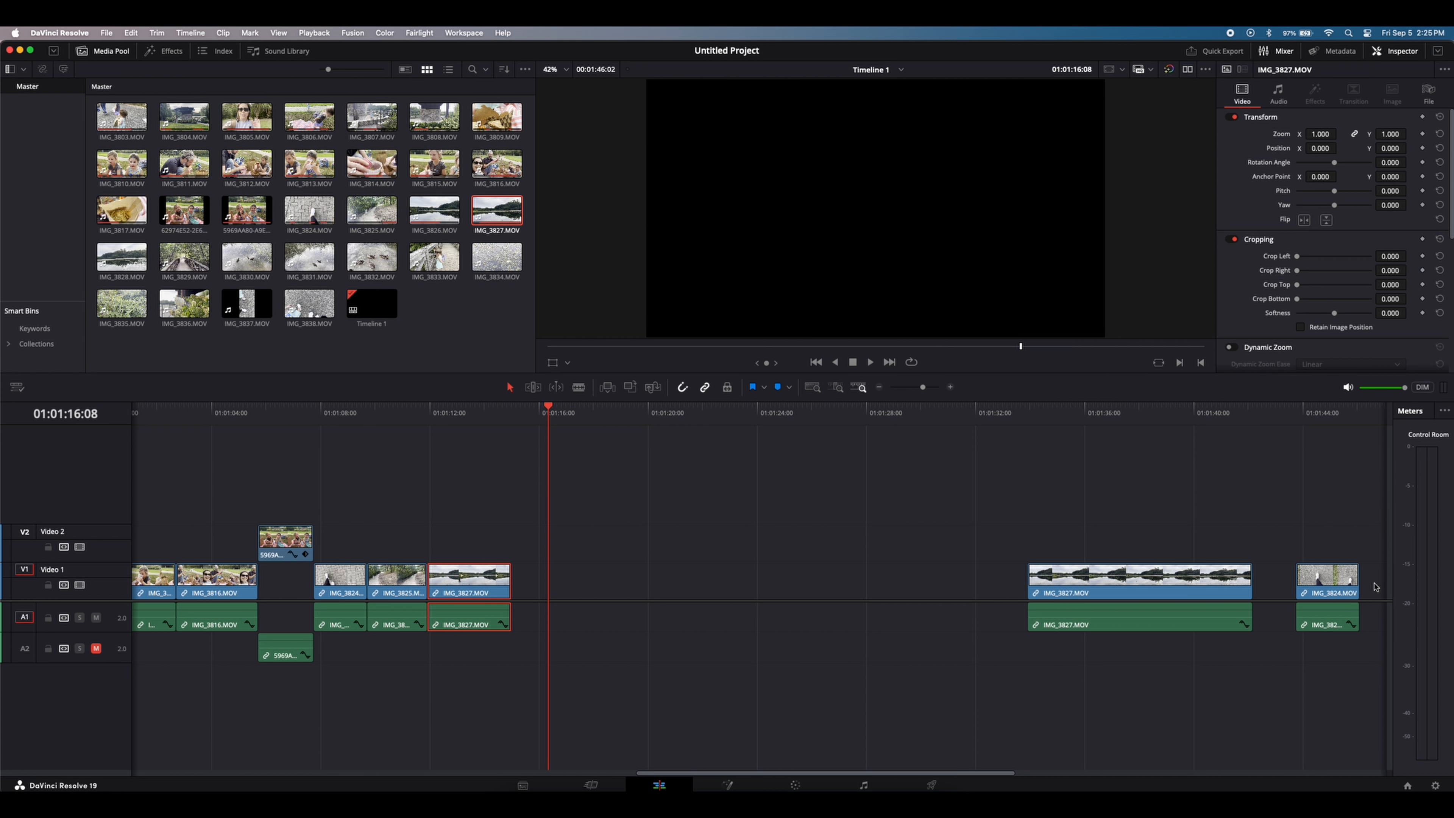
Move the set-aside IMG_3824.MOV piece to the end of the first IMG_3827.MOV part and add IMG_3829.MOV after it, playing it.
drag(1341, 584, 557, 586)
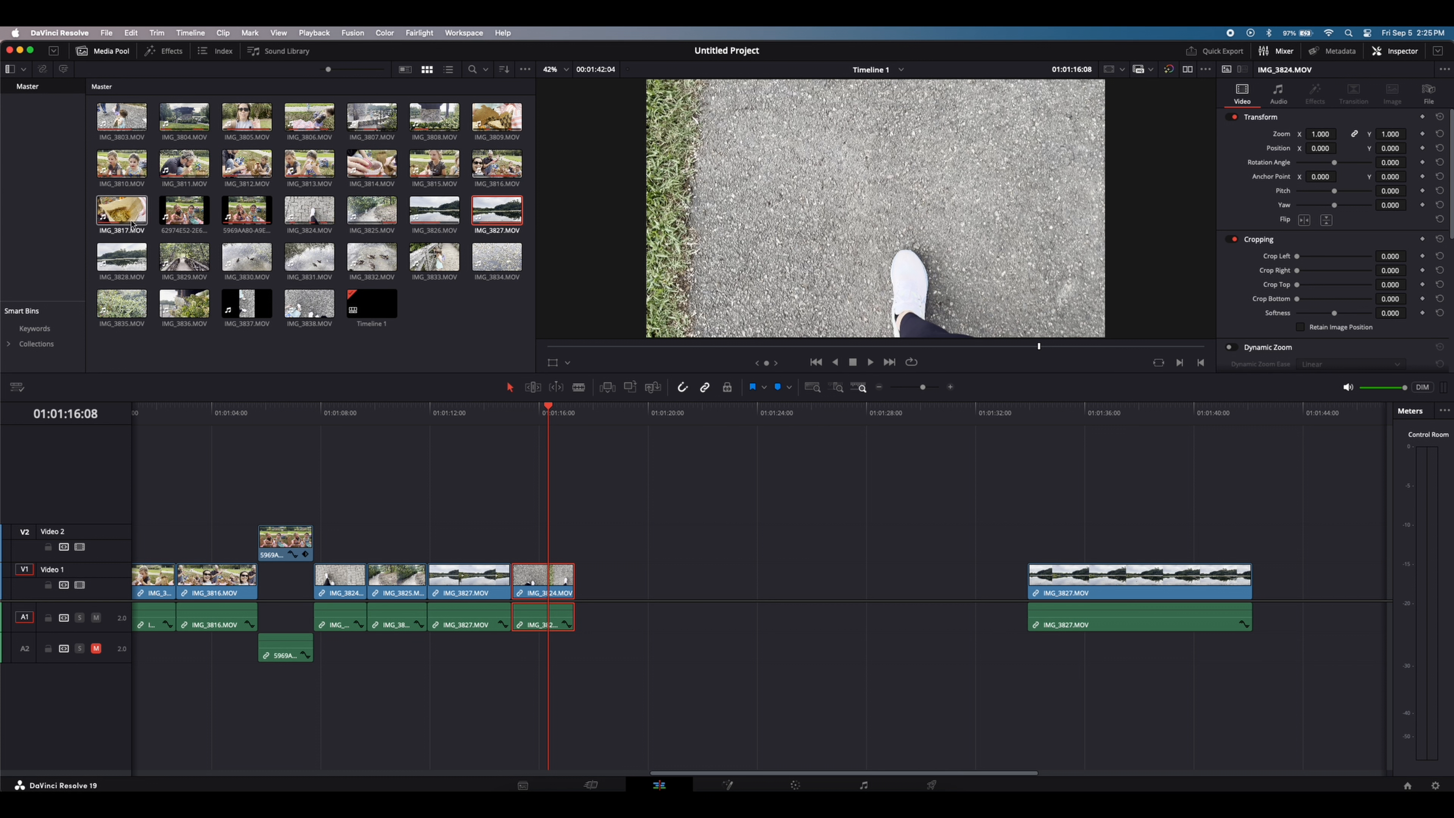
drag(185, 253, 581, 592)
key(space)
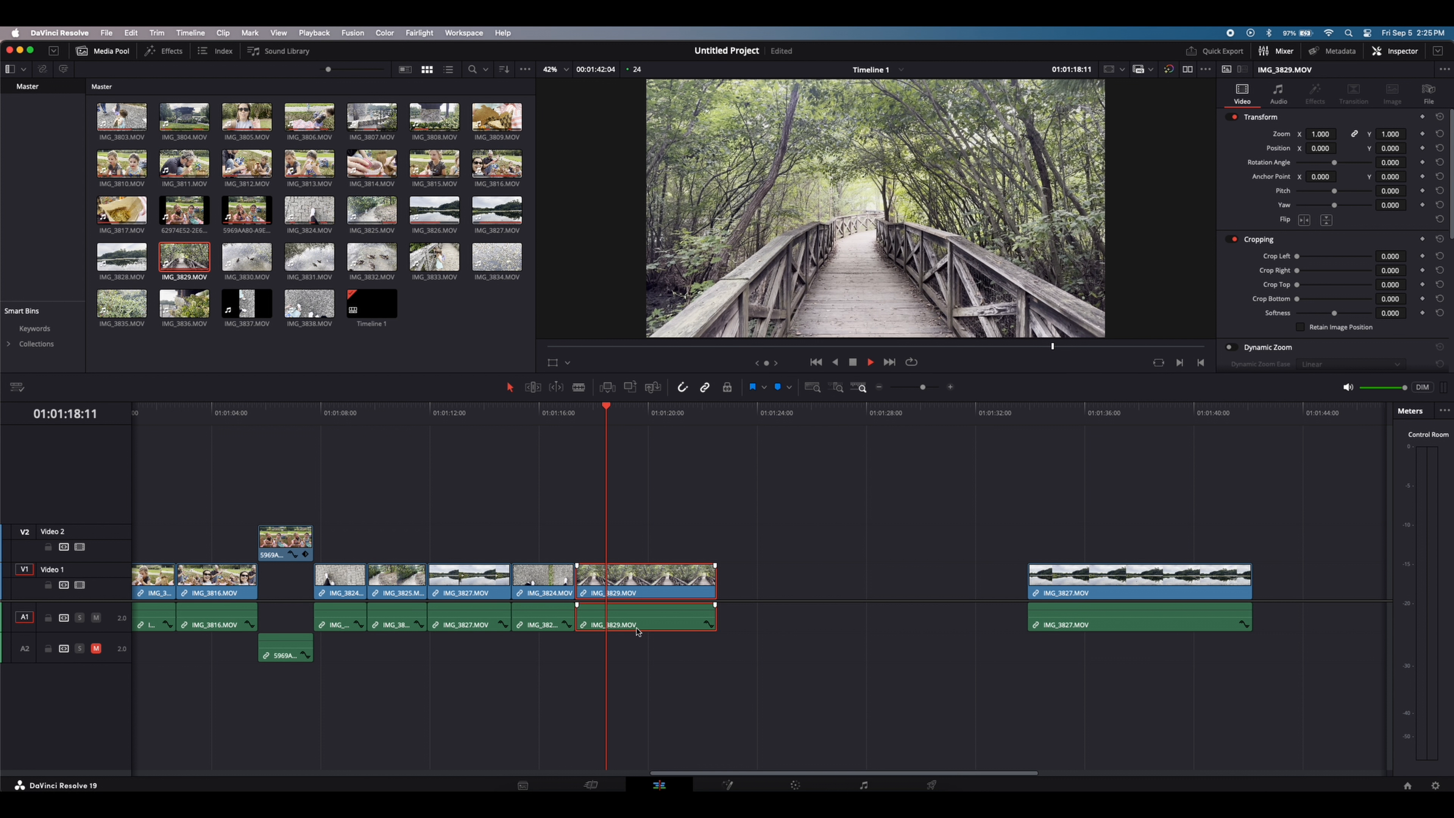
Trim about 3 seconds off the end of IMG_3829.MOV and move the set-aside IMG_3827.MOV piece further along the timeline.
key(space)
drag(711, 589, 631, 589)
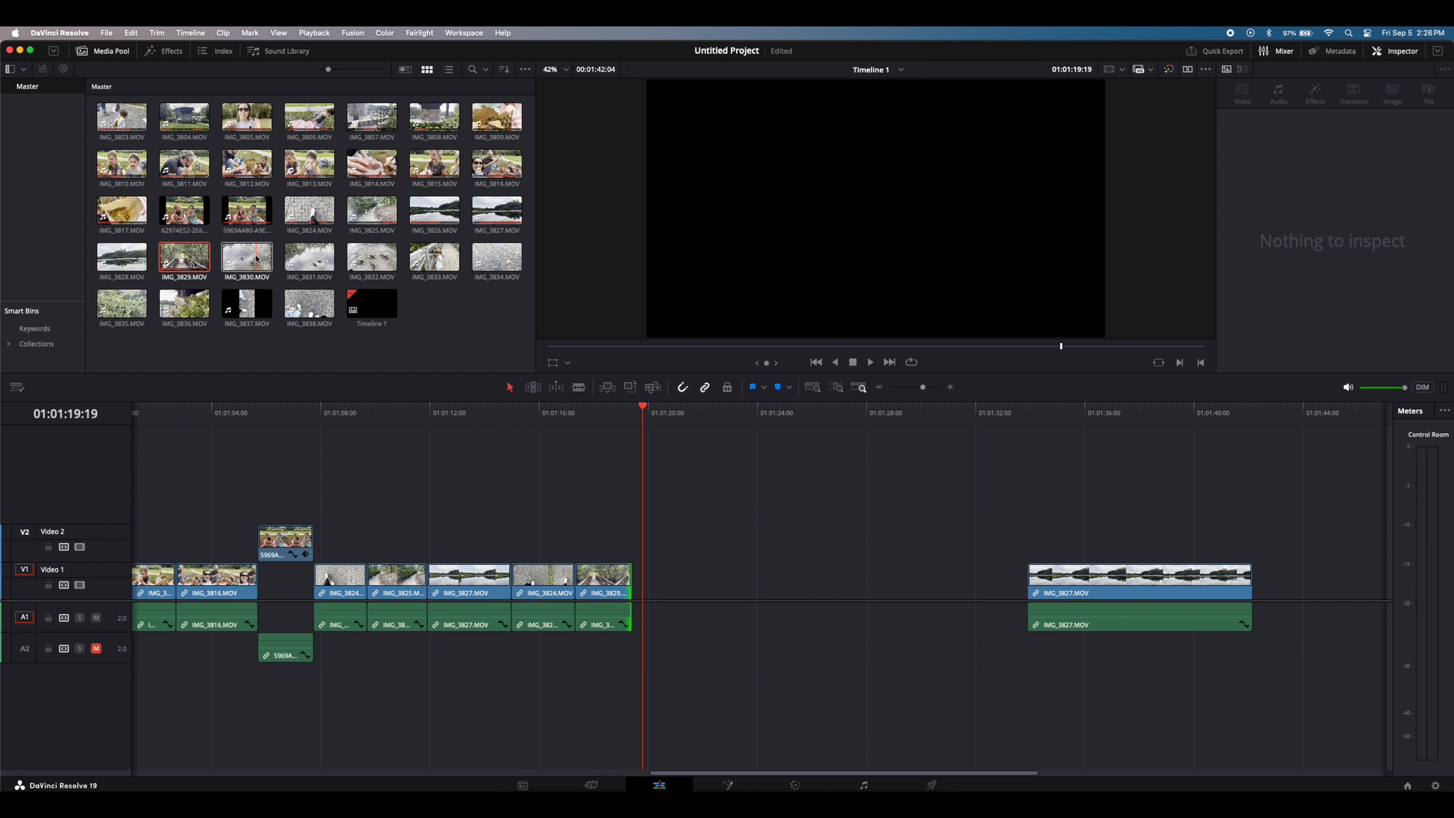
scroll(1238, 600, right, 5)
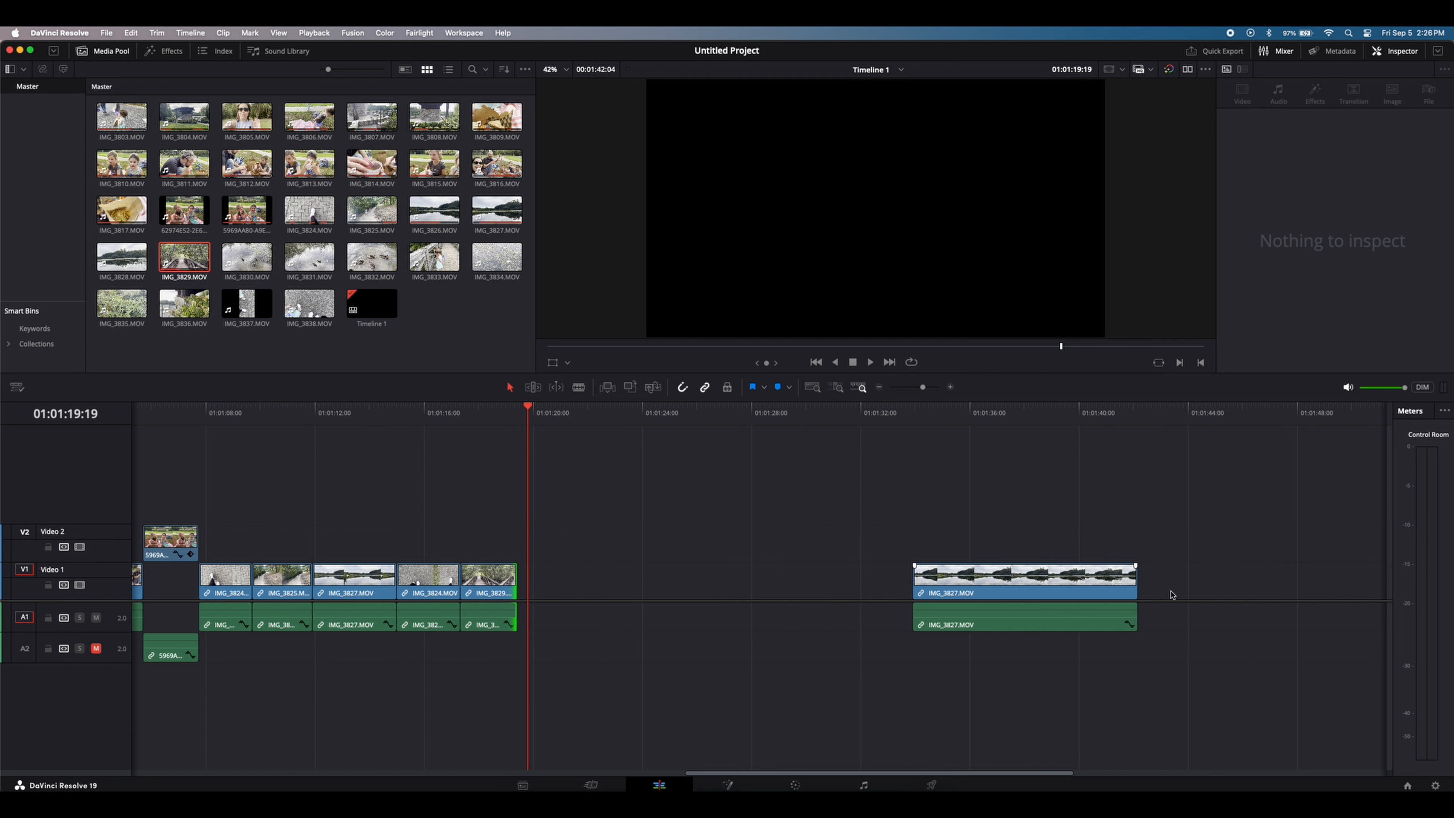
drag(993, 590, 1168, 590)
Add IMG_3830.MOV through IMG_3833.MOV directly after IMG_3829.MOV, shifting the set-aside IMG_3827.MOV piece to make room.
drag(218, 263, 461, 540)
drag(1131, 585, 1330, 597)
drag(530, 514, 1206, 575)
drag(513, 537, 509, 576)
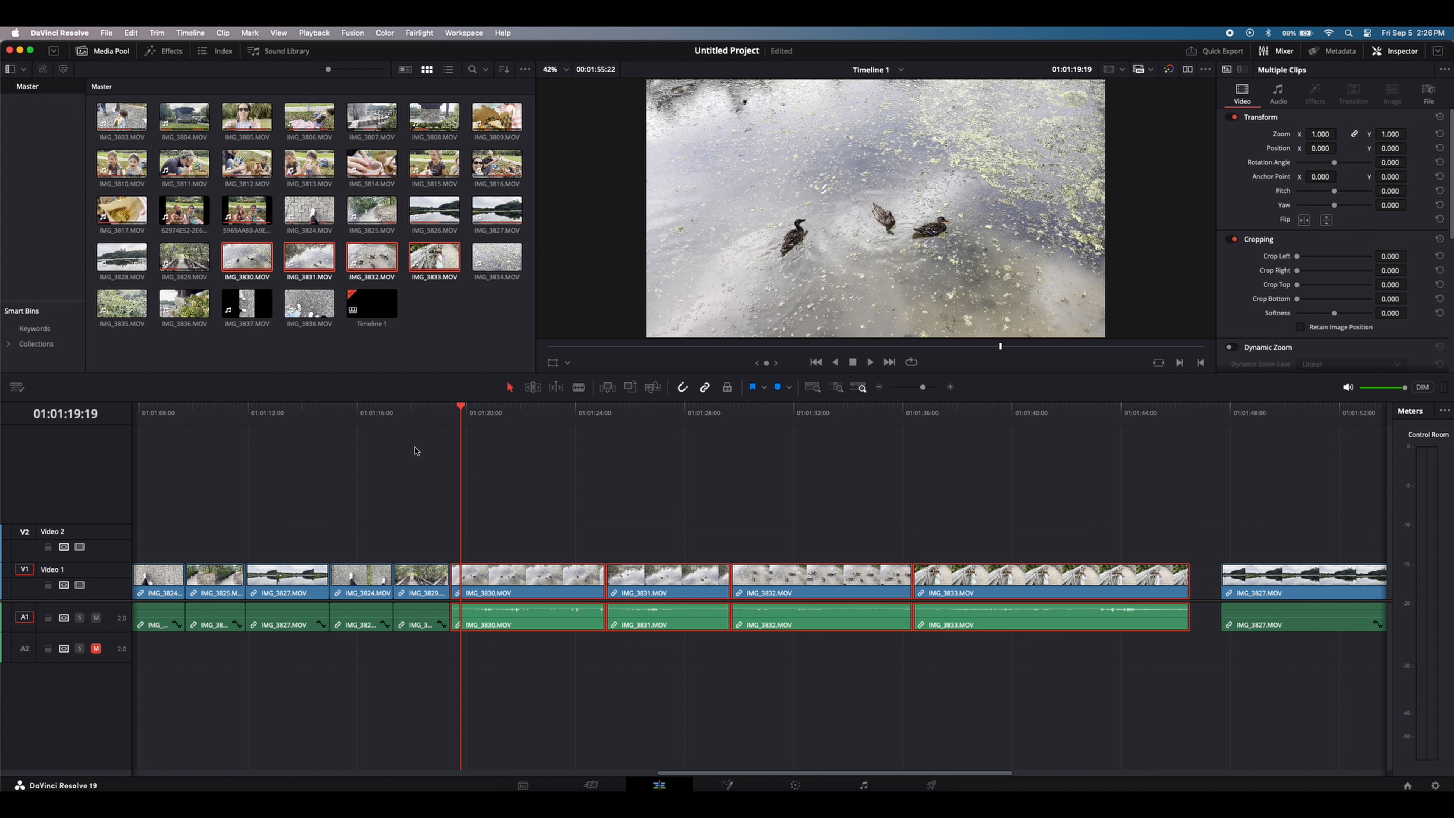
Mute IMG_3830.MOV through IMG_3833.MOV by setting their volume to -100 and play from just before IMG_3830.MOV.
click(434, 419)
mouse_move(434, 419)
mouse_down()
mouse_move(477, 415)
mouse_move(425, 406)
mouse_up()
key(space)
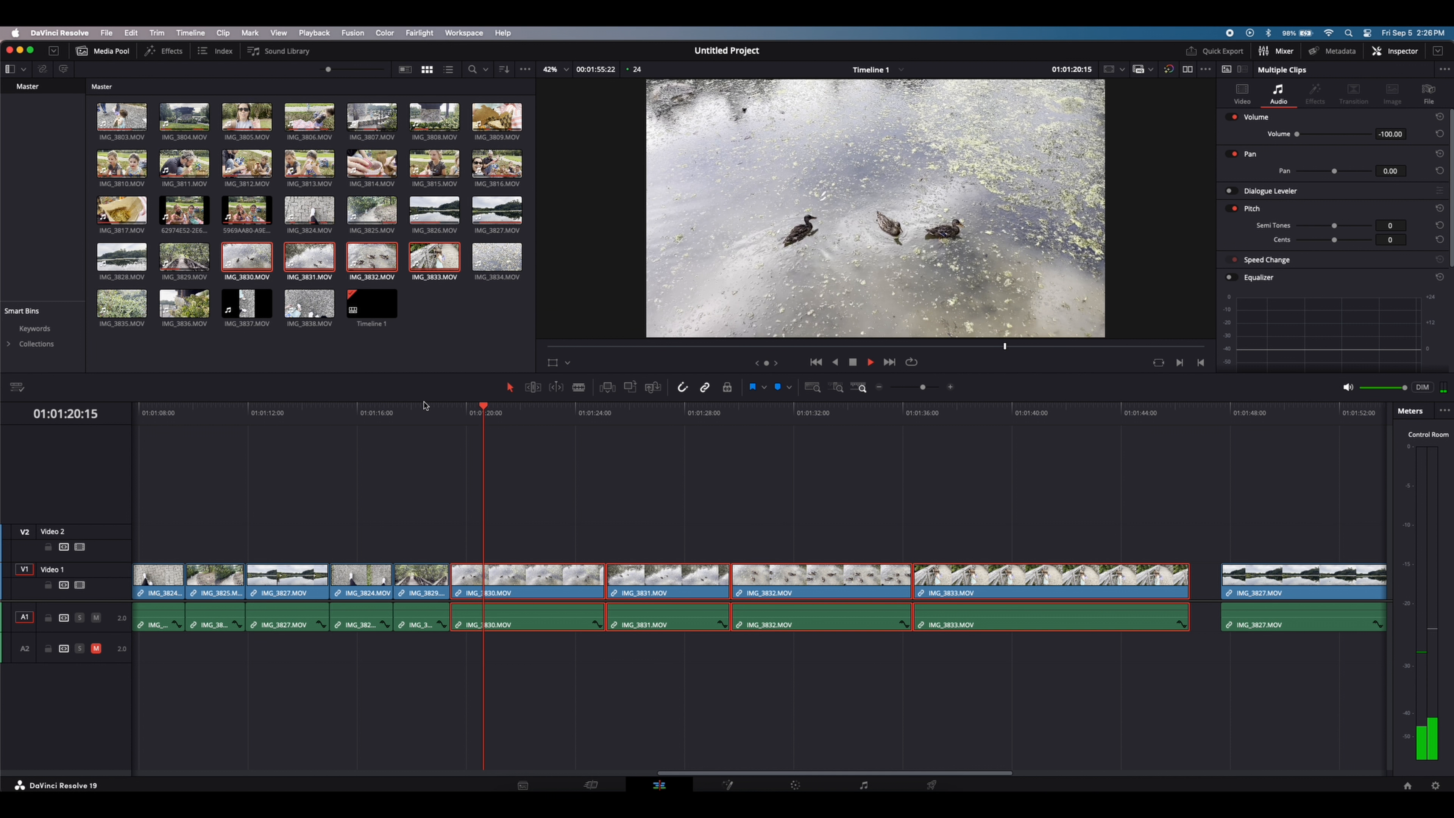
key(space)
Trim about 3.7 seconds off the end of IMG_3830.MOV and close the gap behind it.
drag(604, 612, 500, 593)
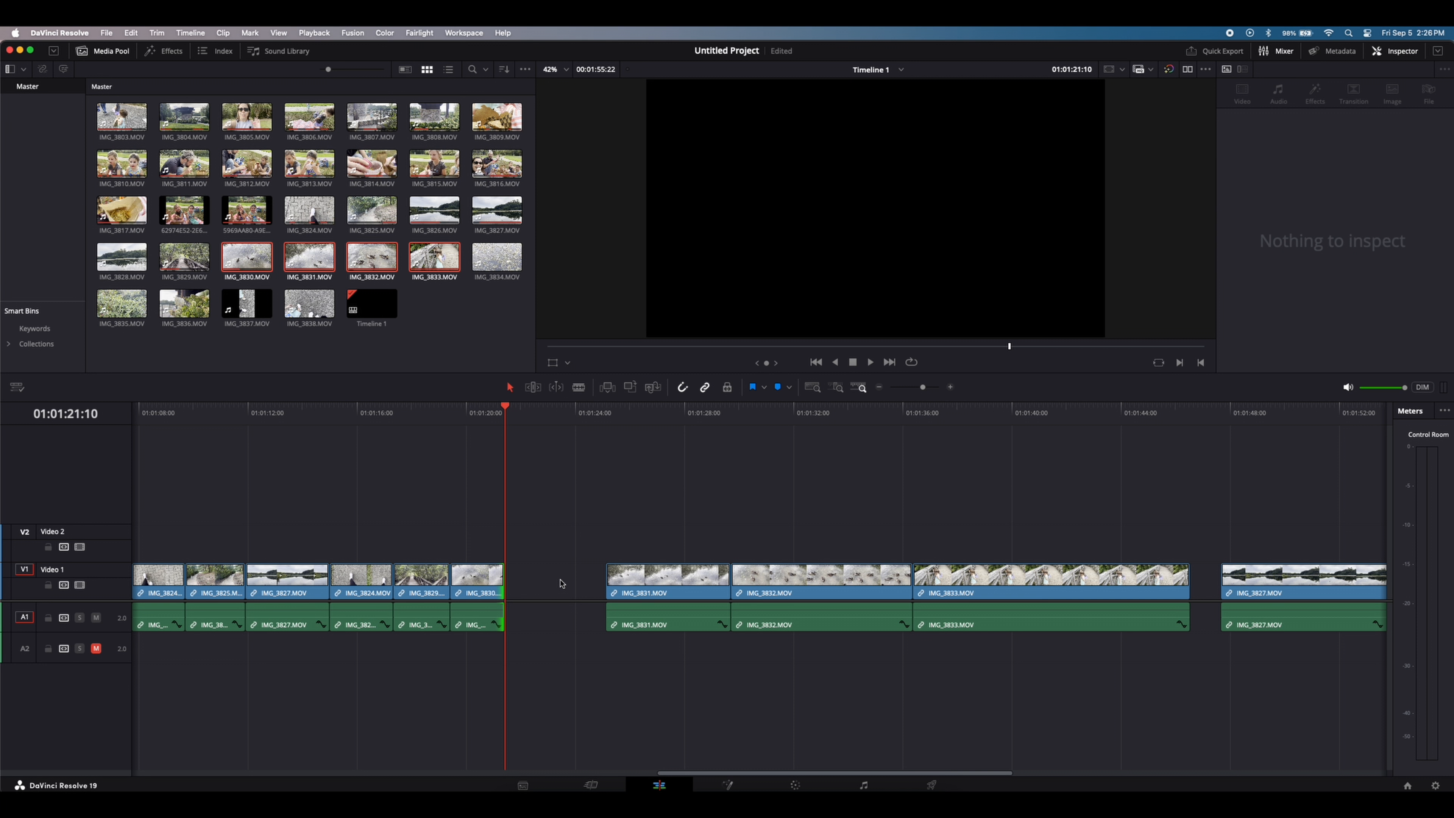
click(560, 584)
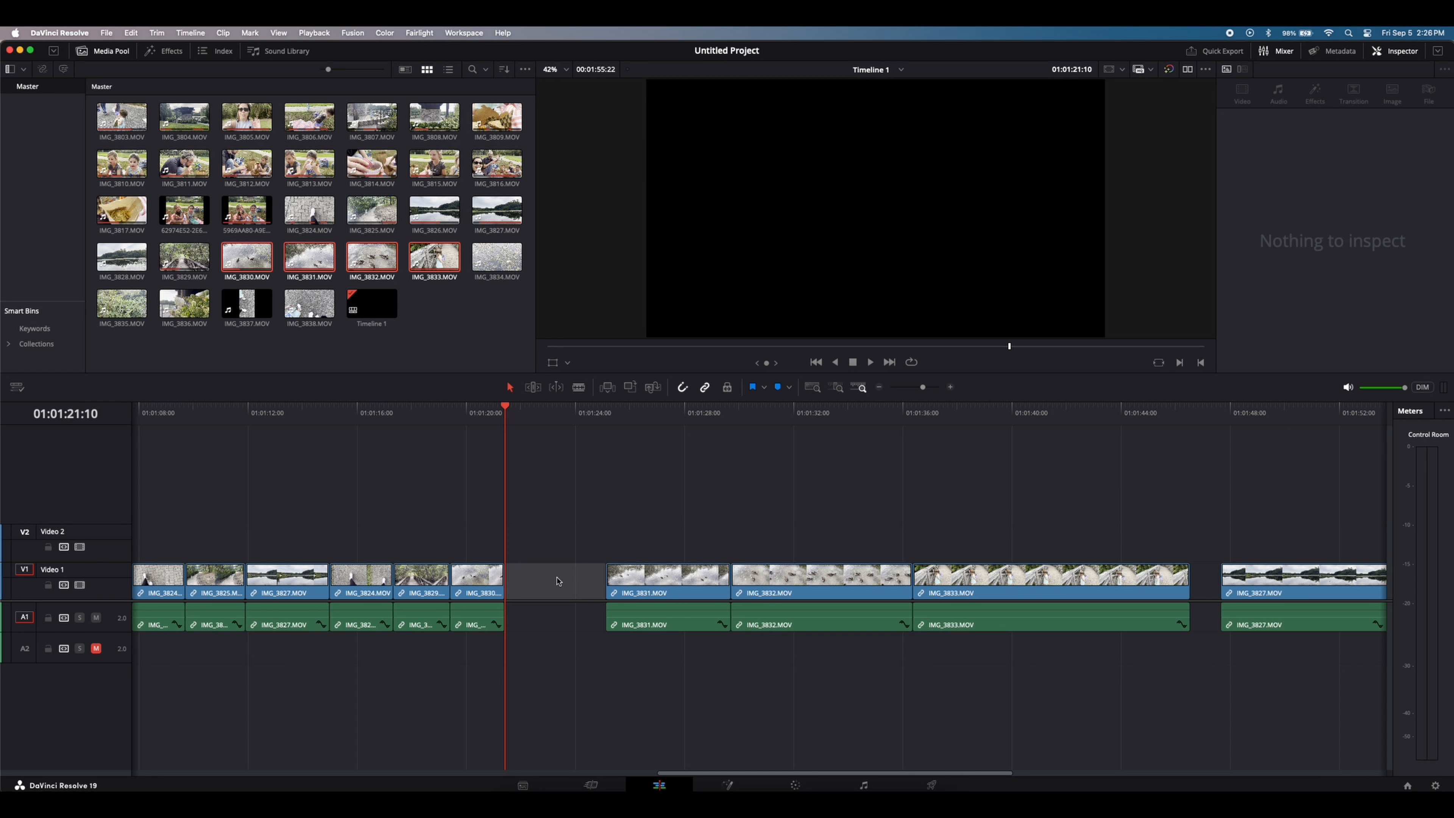
key(BackSpace)
Play through IMG_3831.MOV and IMG_3832.MOV, and ripple delete IMG_3831.MOV from the timeline.
key(space)
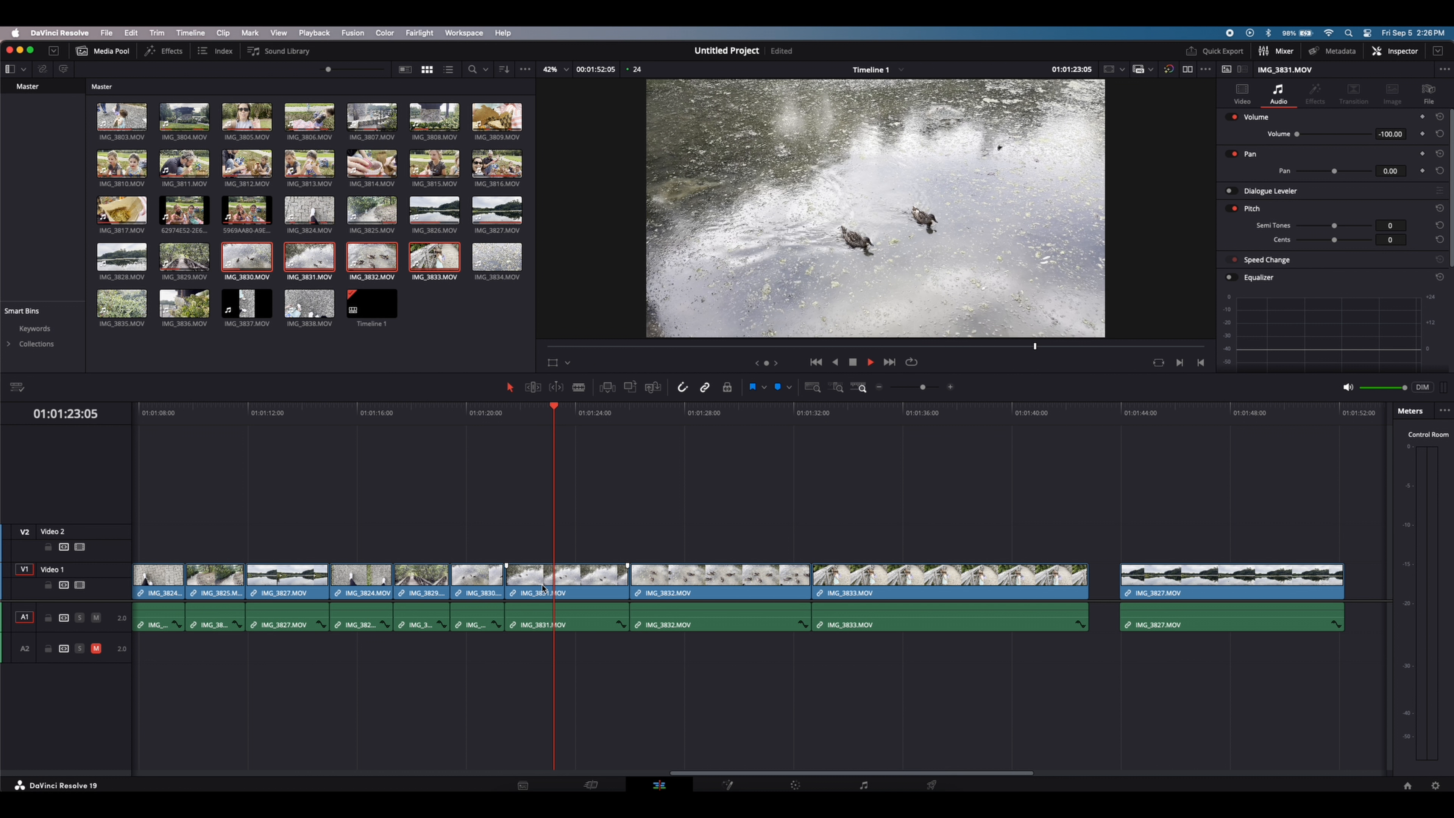
click(667, 422)
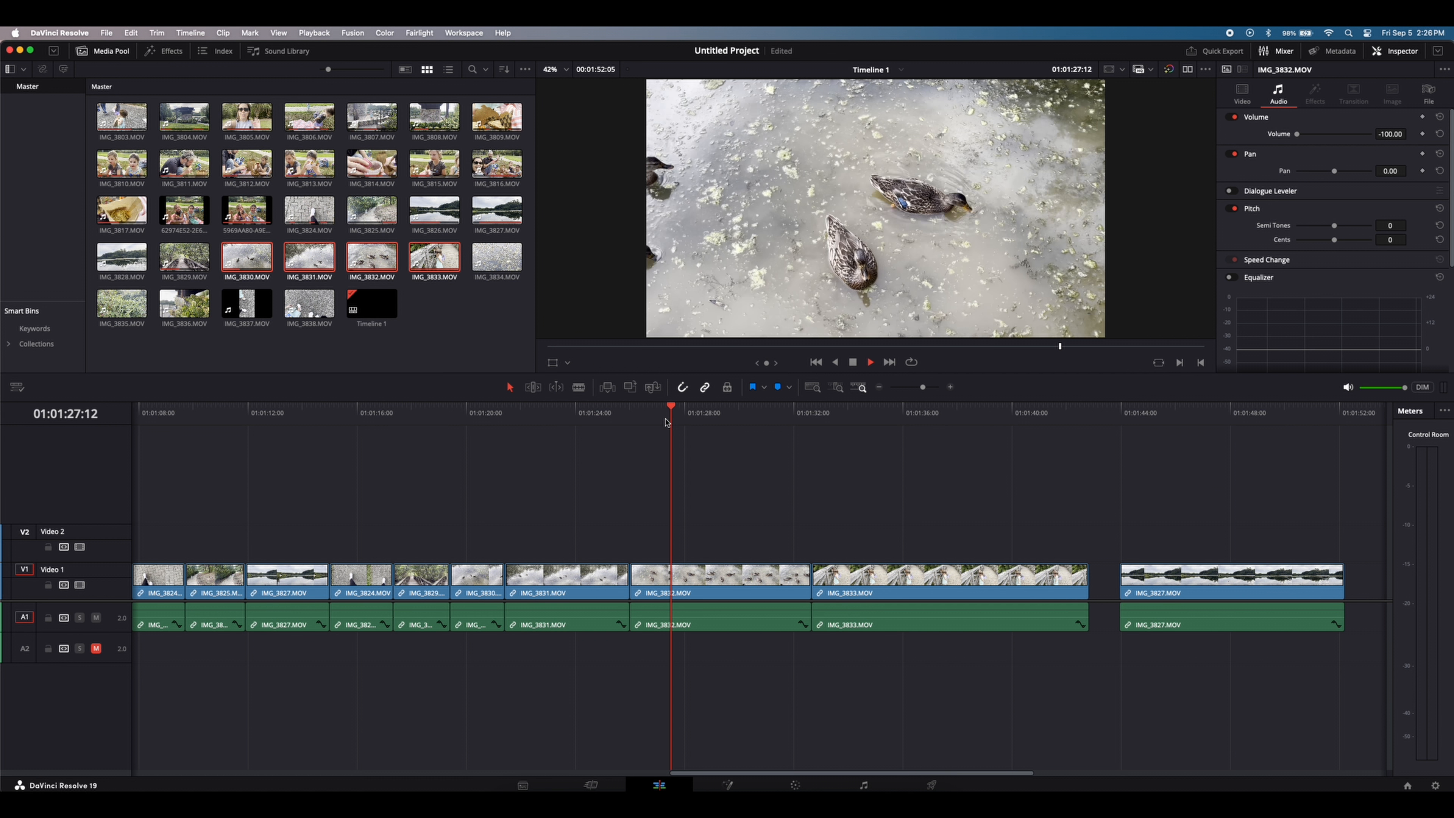
key(space)
click(547, 624)
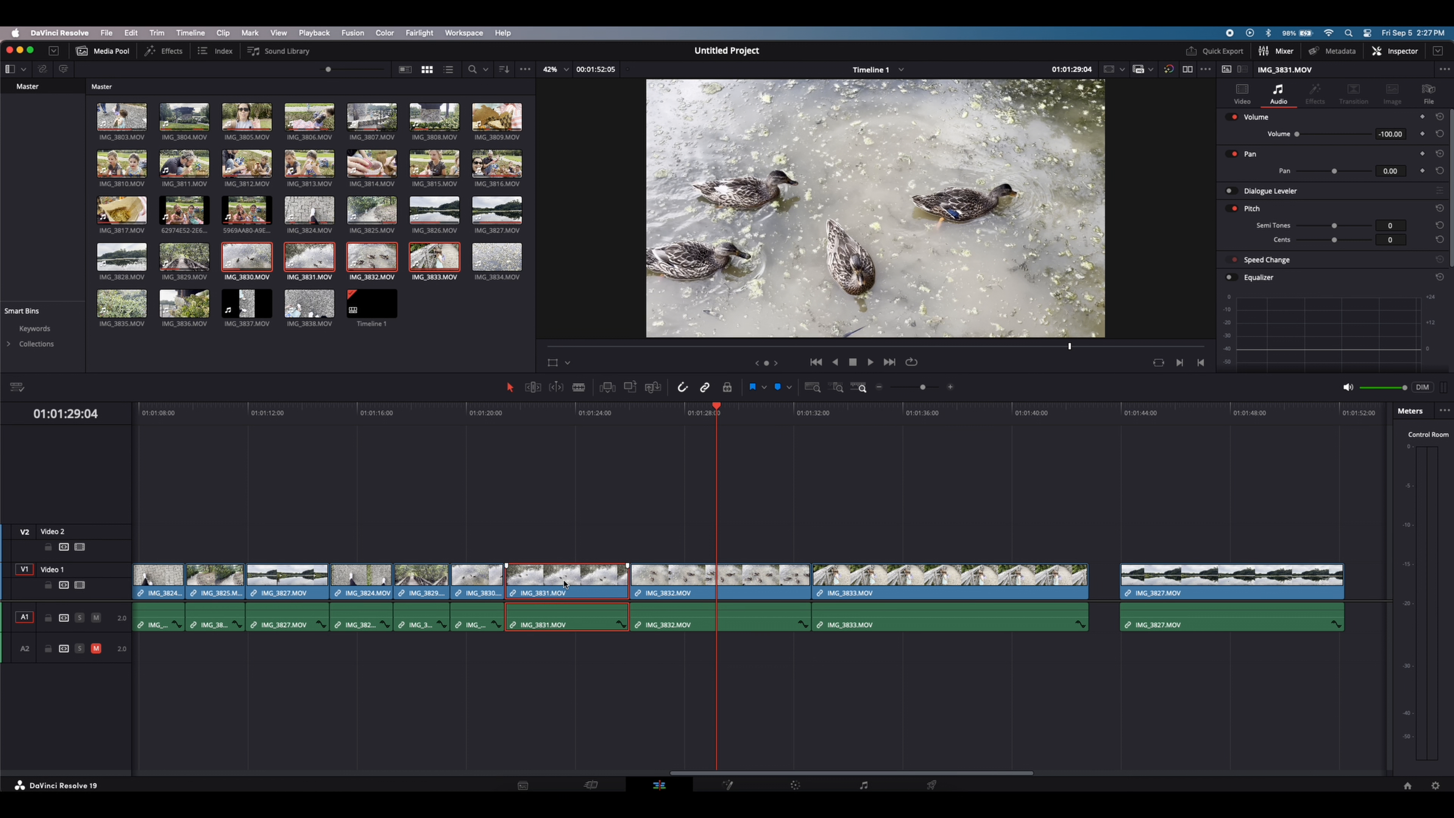
key(shift+Delete)
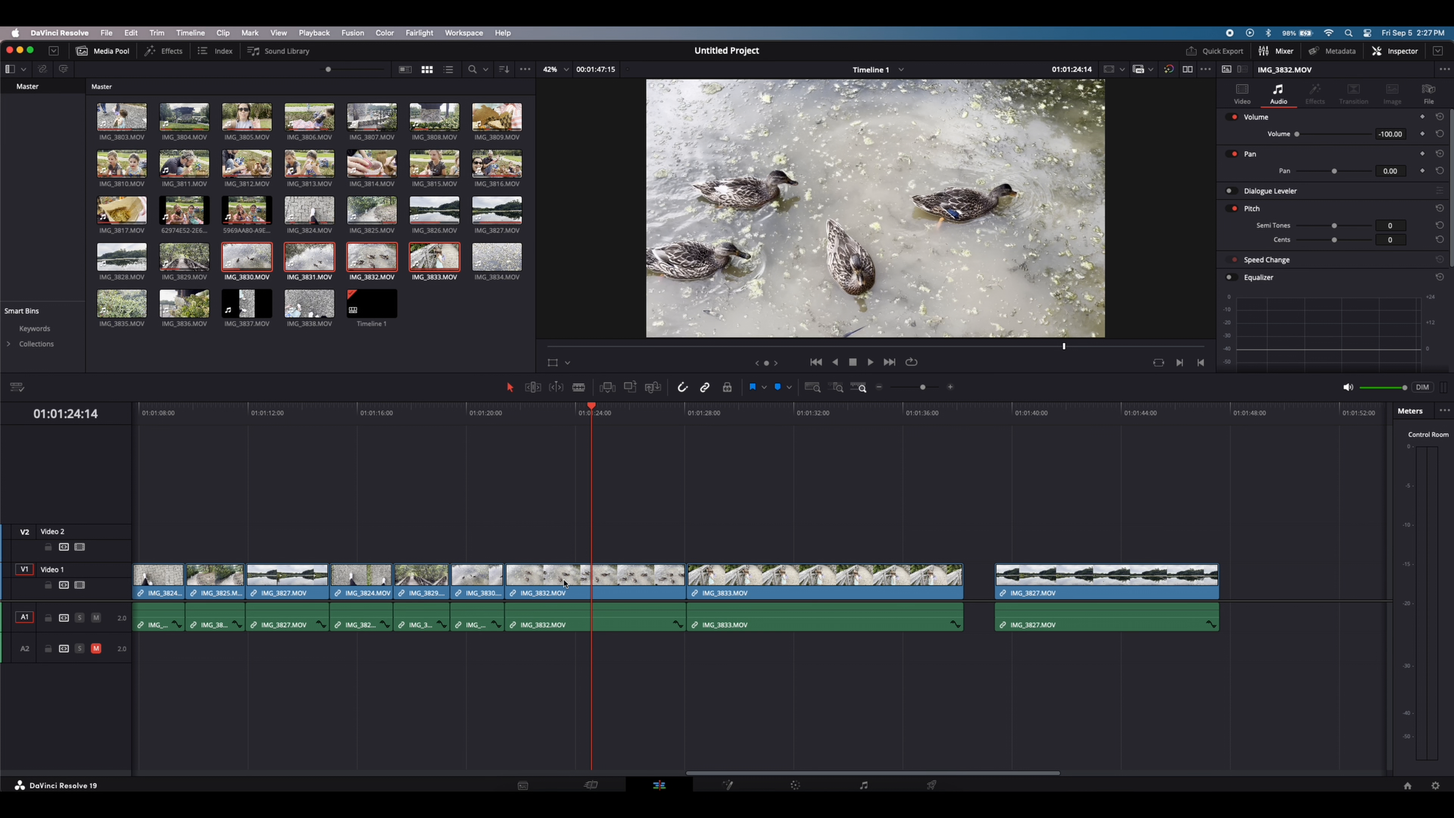
Replay from IMG_3830.MOV, trim about 2 seconds off both the start and the end of IMG_3832.MOV and close the gaps.
click(465, 421)
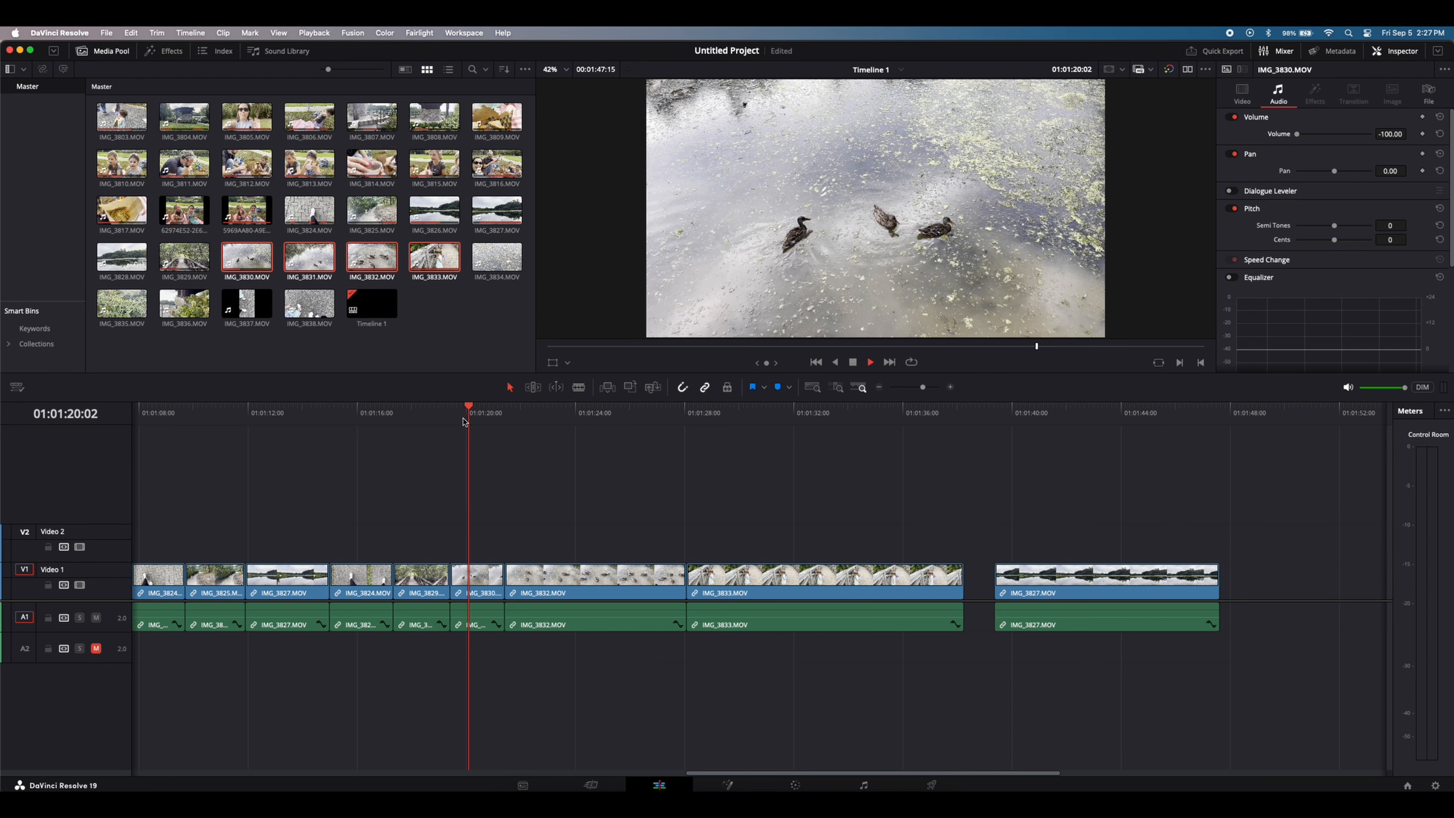
key(space)
key(space)
drag(506, 575, 574, 591)
click(532, 579)
key(Delete)
click(594, 590)
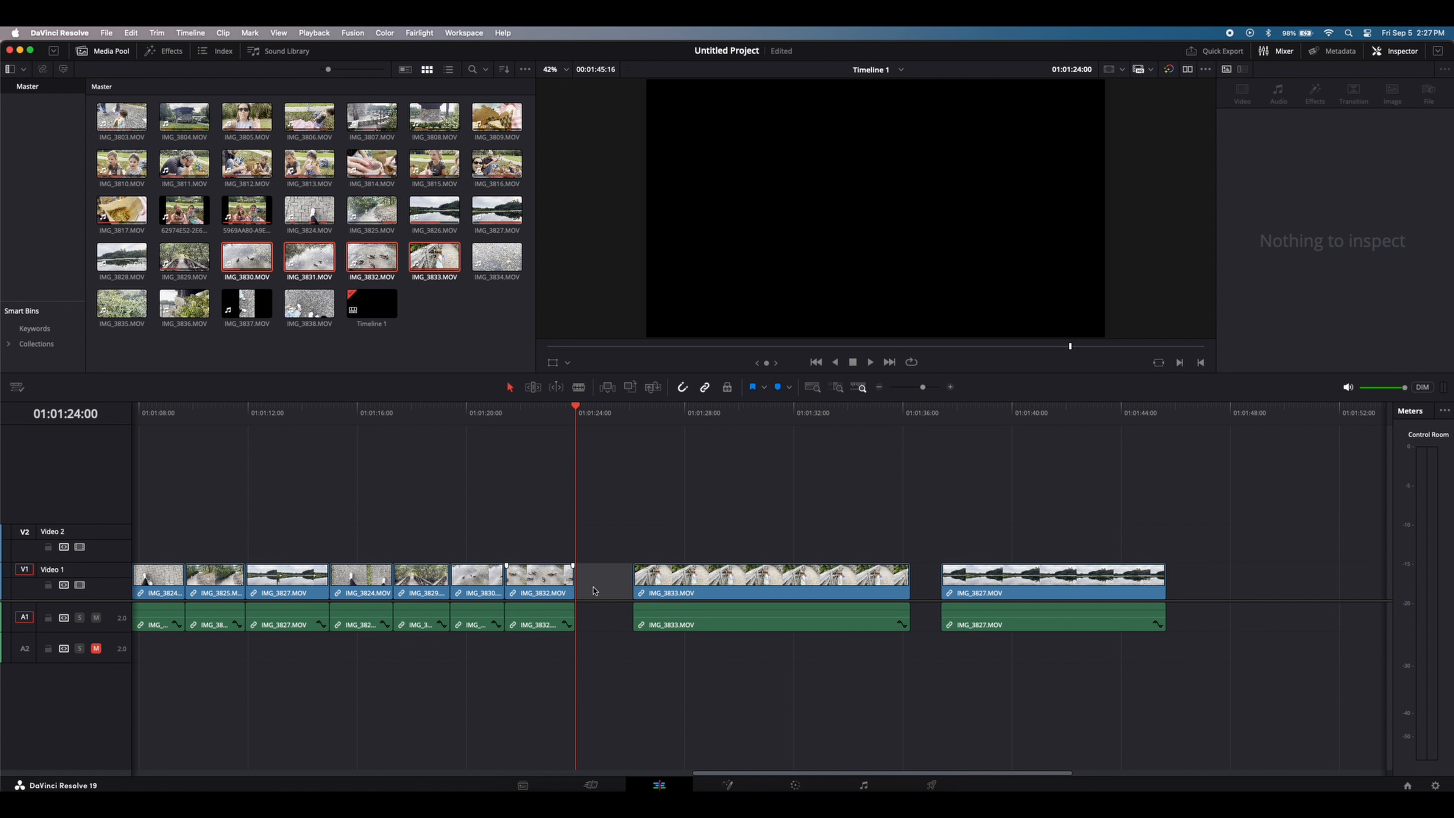
key(Delete)
Play IMG_3833.MOV, trim about 0.7 seconds off its start and close the gap.
key(space)
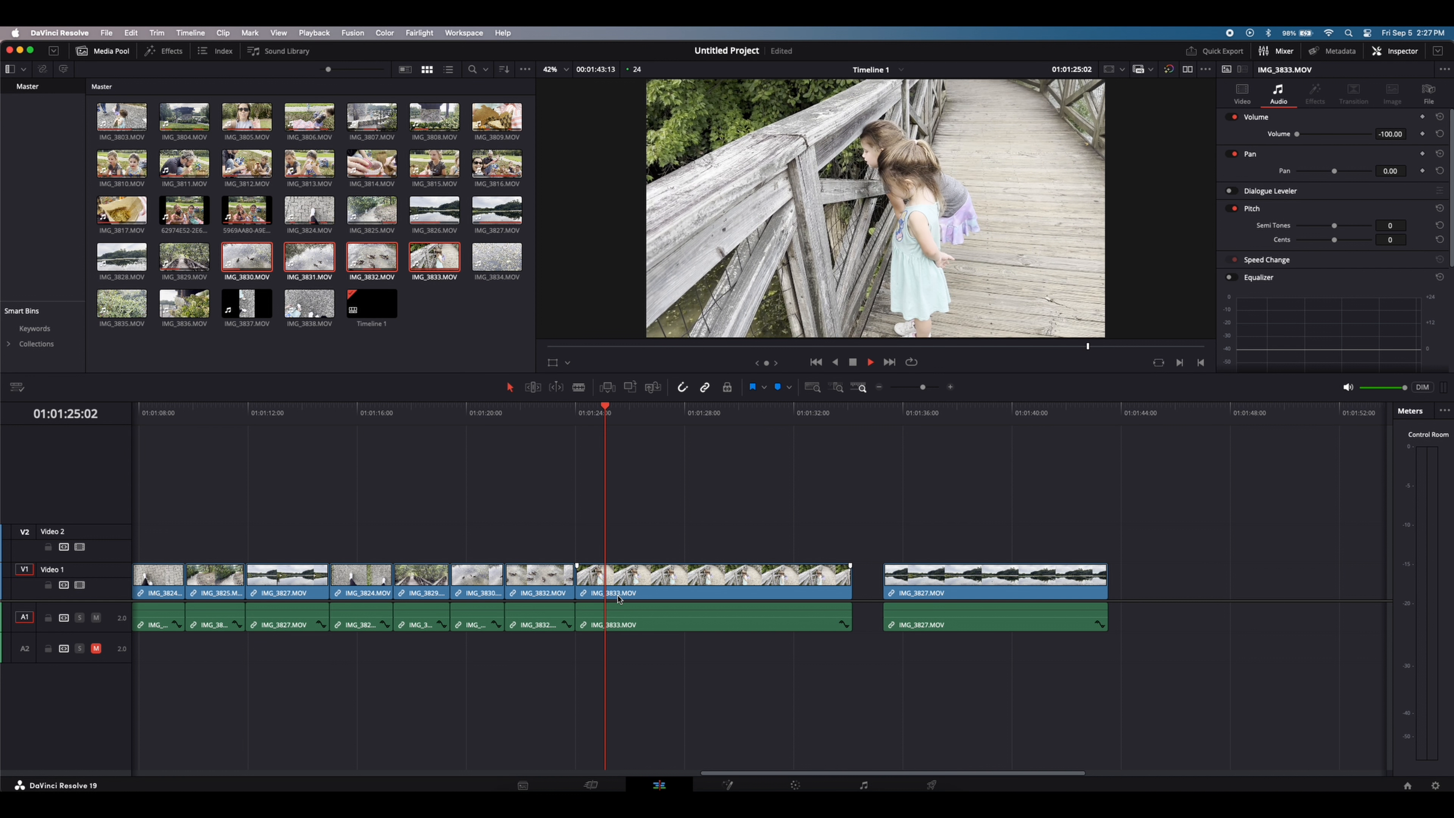
key(space)
drag(579, 582, 598, 582)
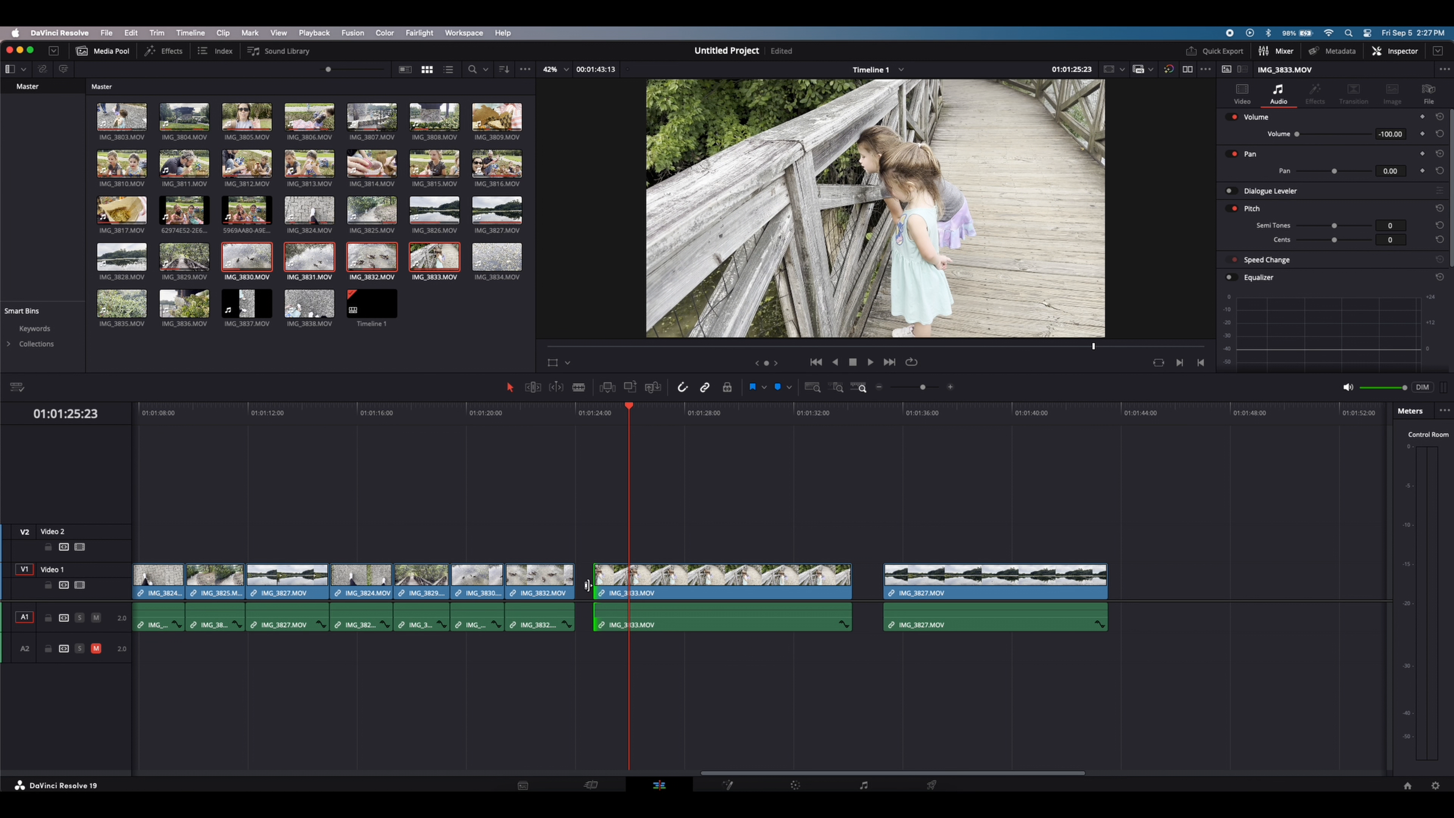
click(587, 584)
key(Delete)
Play IMG_3833.MOV, trim about 6.9 seconds off its end and move the set-aside IMG_3827.MOV piece against it.
key(space)
key(space)
drag(828, 580, 646, 580)
drag(937, 579, 681, 564)
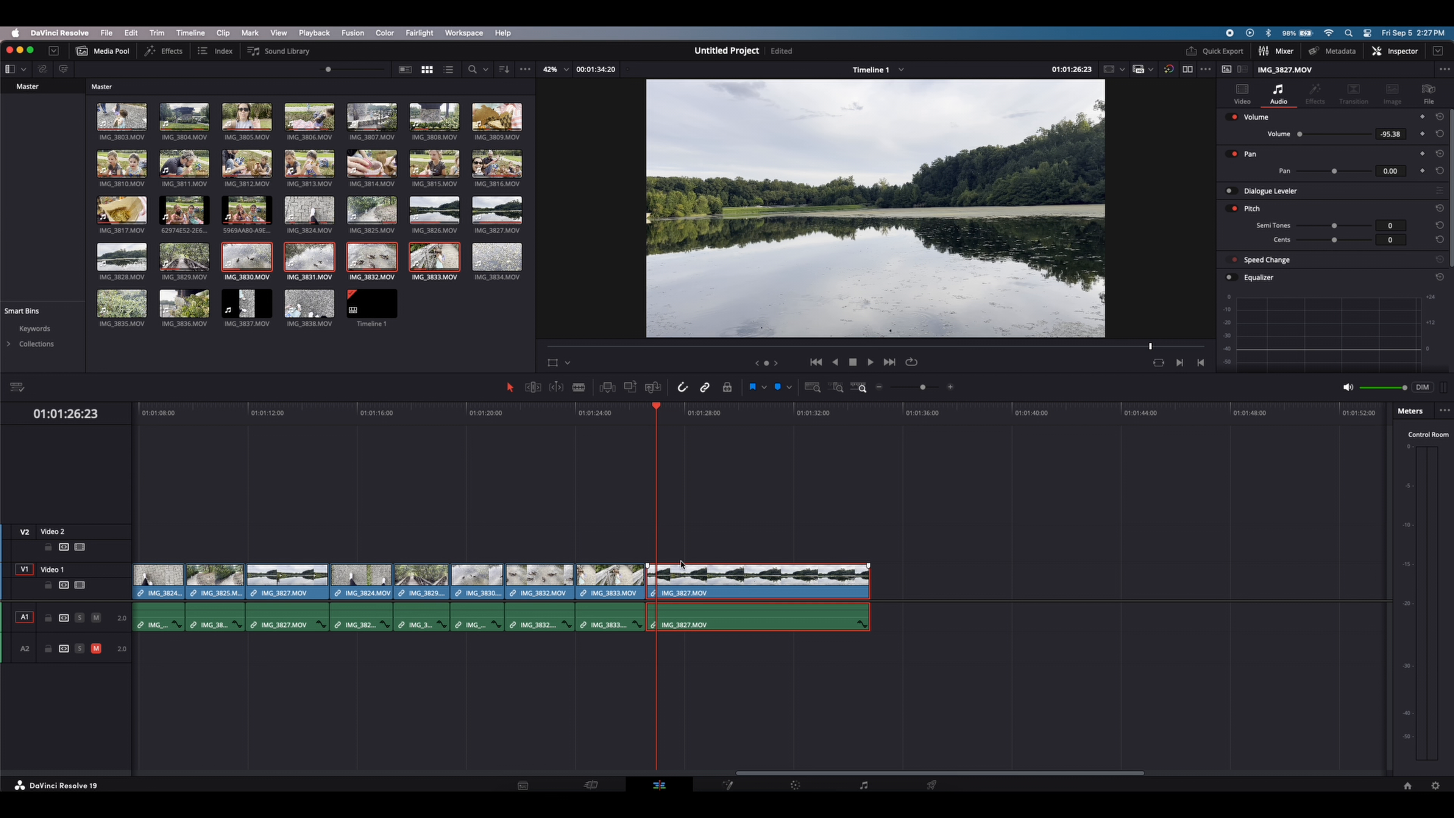
Play into the last IMG_3827.MOV piece and shorten it to about 2.4 seconds, keeping it against IMG_3833.MOV.
click(602, 419)
key(space)
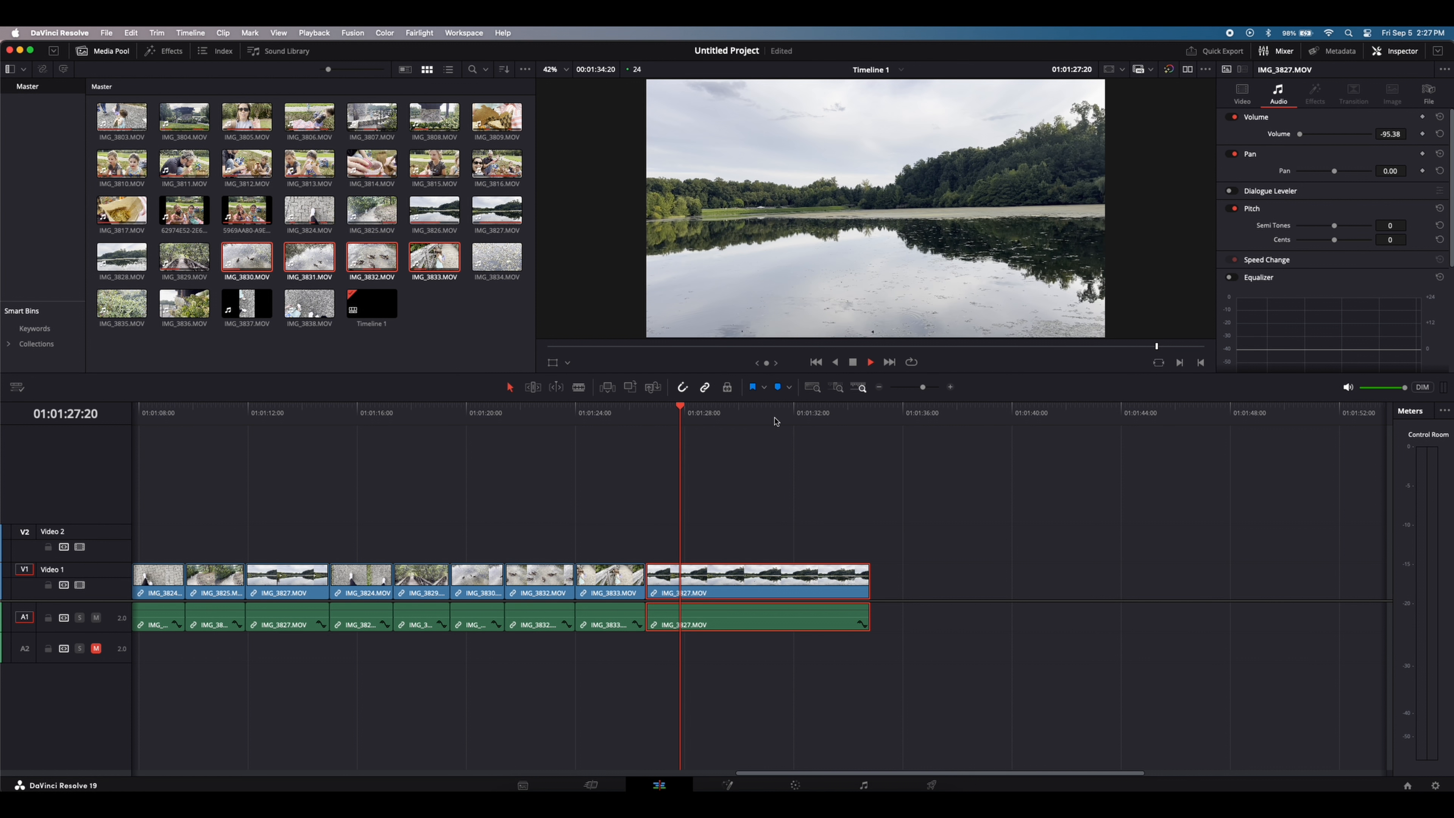
click(779, 418)
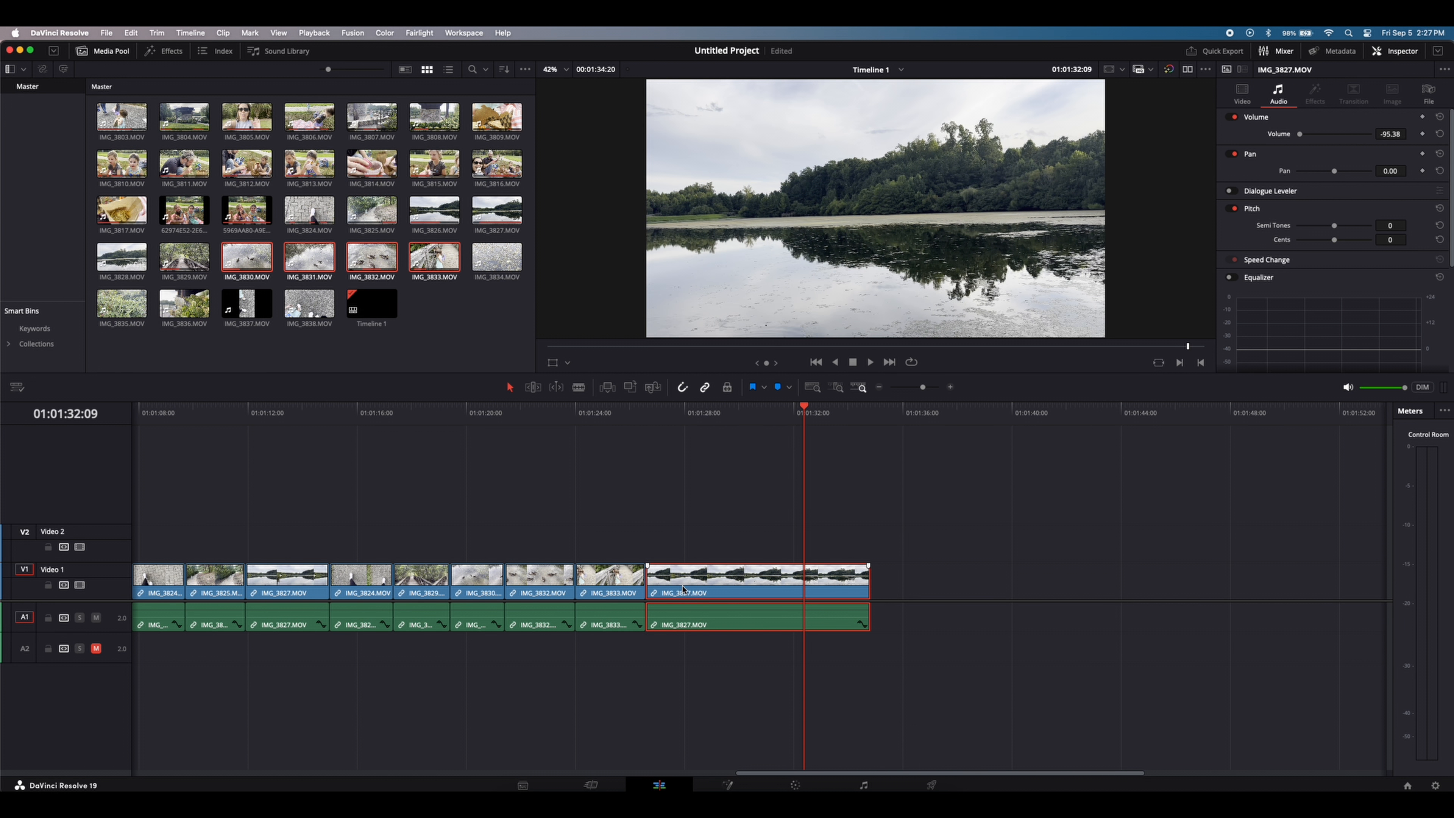
drag(653, 579, 687, 599)
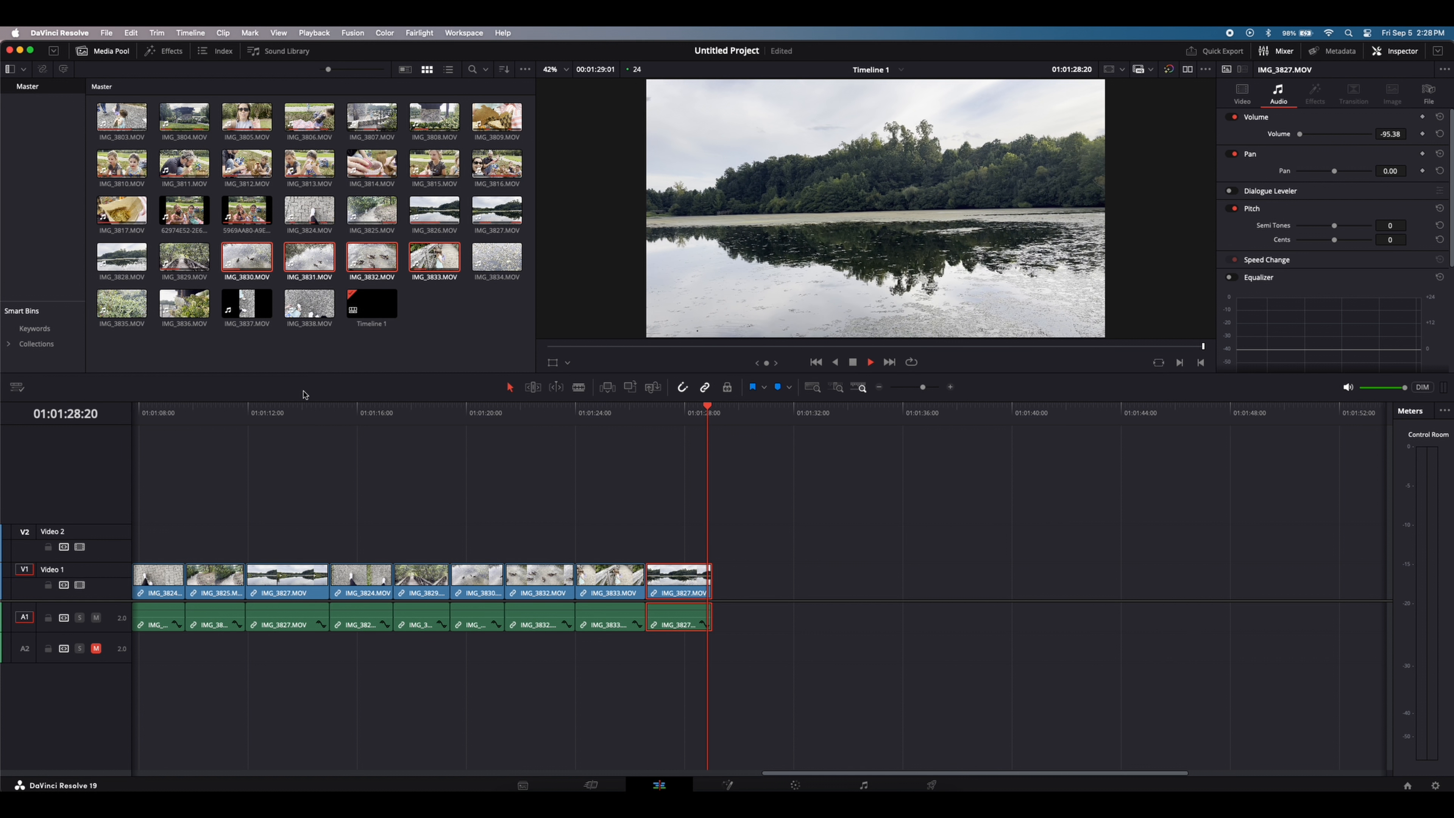
Add IMG_3834.MOV after the last IMG_3827.MOV piece, play it and lower its volume to -95.38.
drag(497, 266, 786, 523)
scroll(787, 523, right, 4)
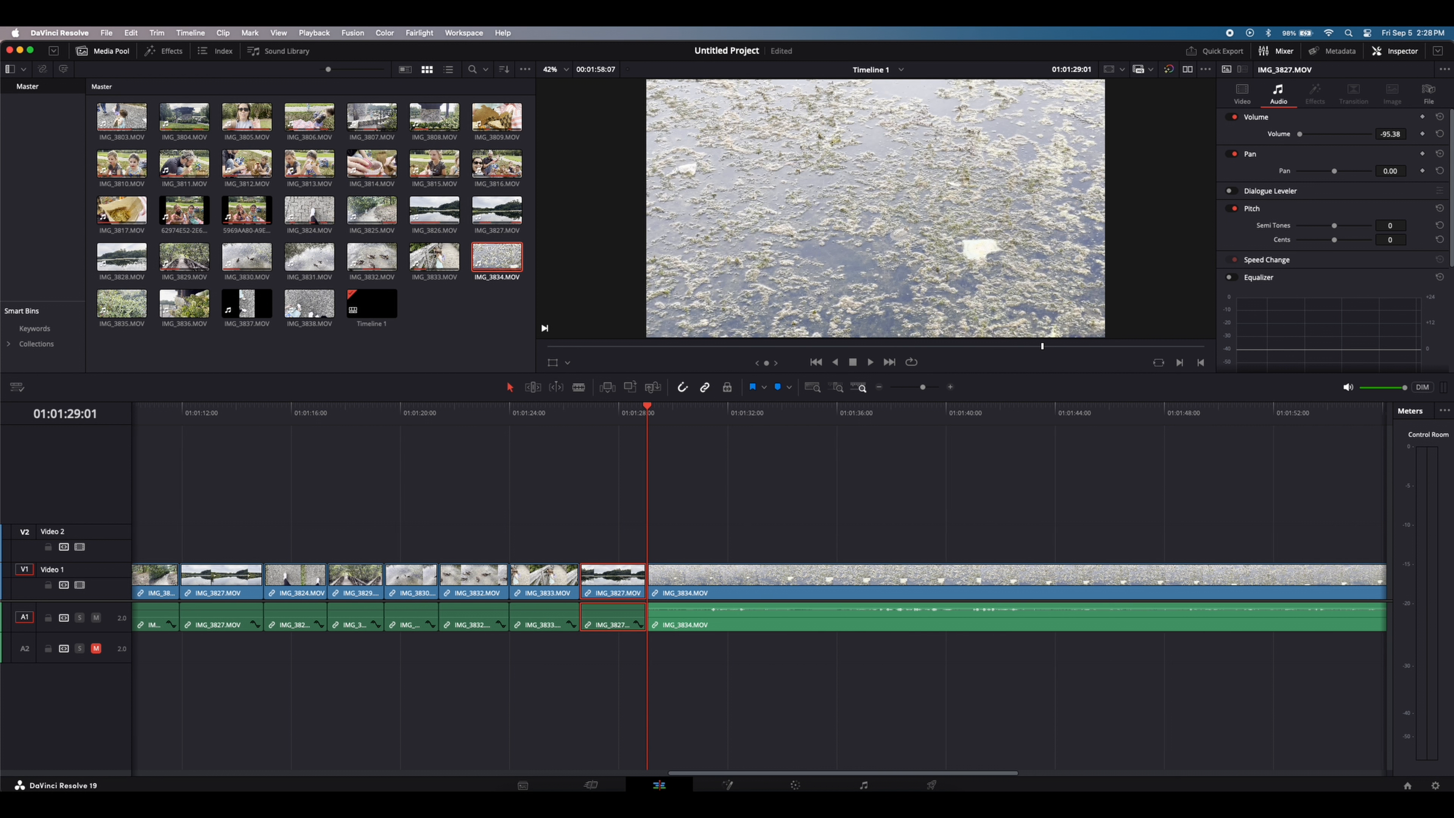
key(space)
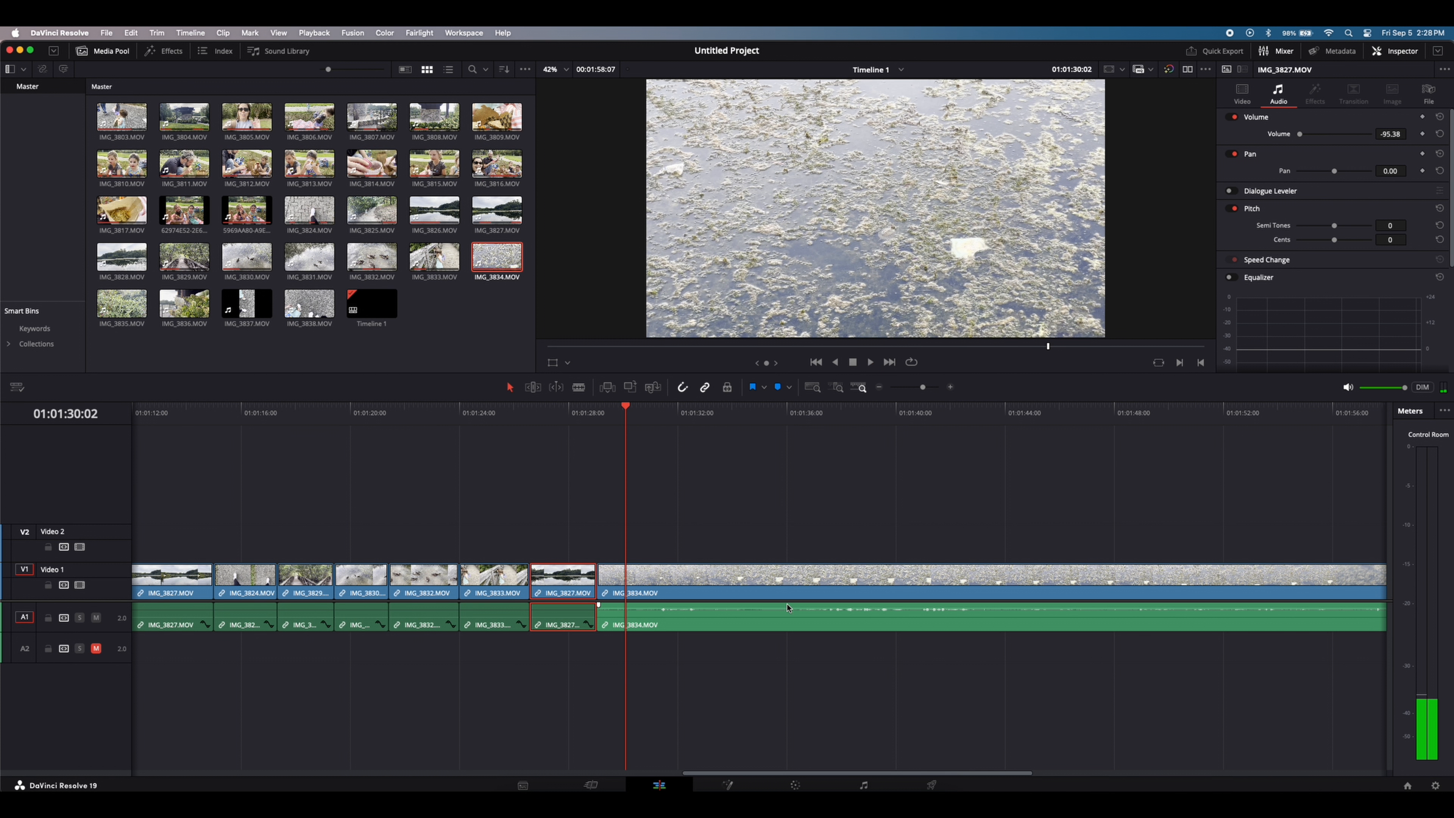
click(790, 417)
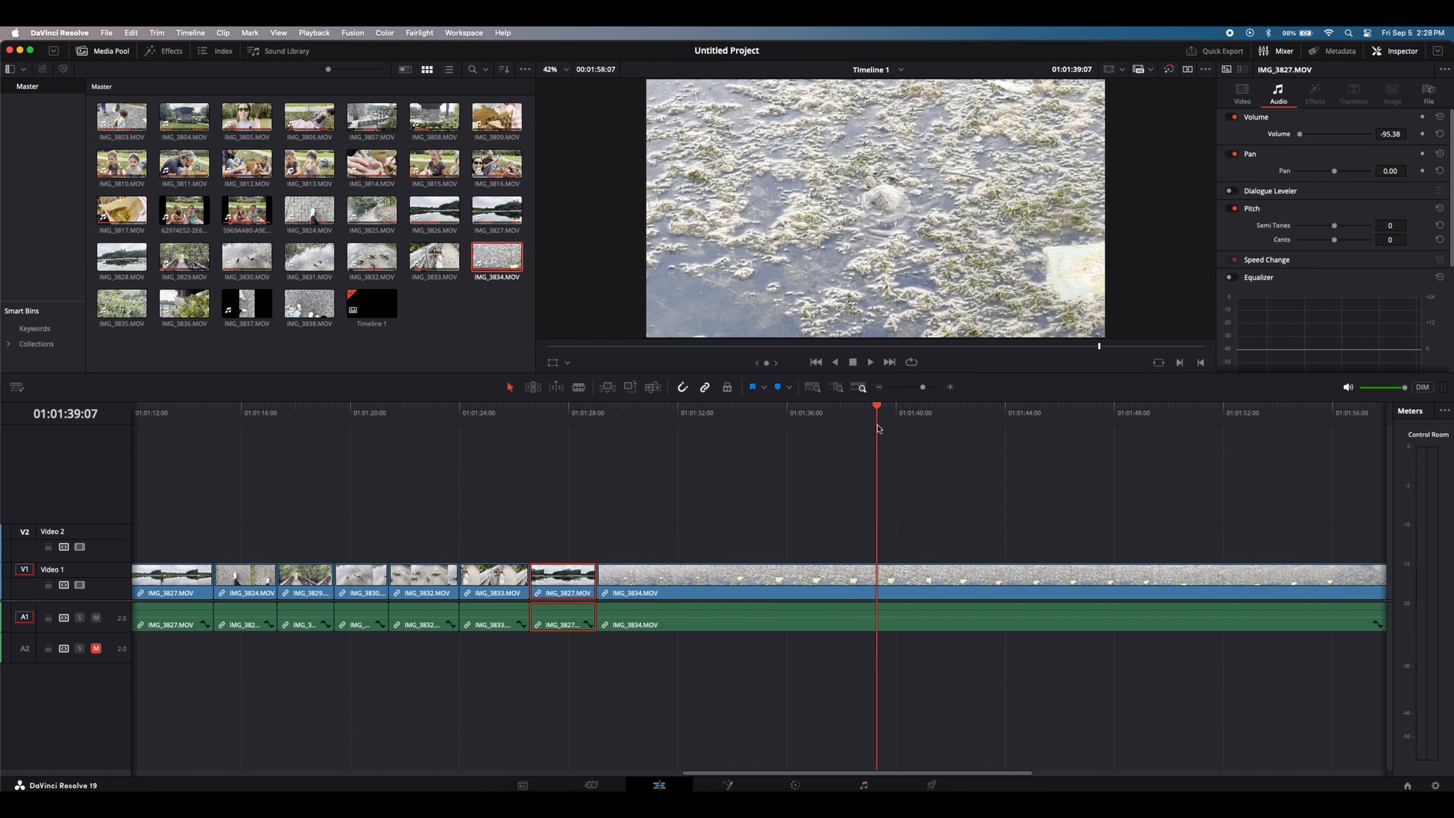
Scrub through IMG_3834.MOV and examine it in full-screen playback, including the transition from IMG_3827.MOV.
drag(1002, 438, 773, 441)
mouse_move(756, 441)
mouse_down()
mouse_move(671, 442)
mouse_move(754, 451)
mouse_up()
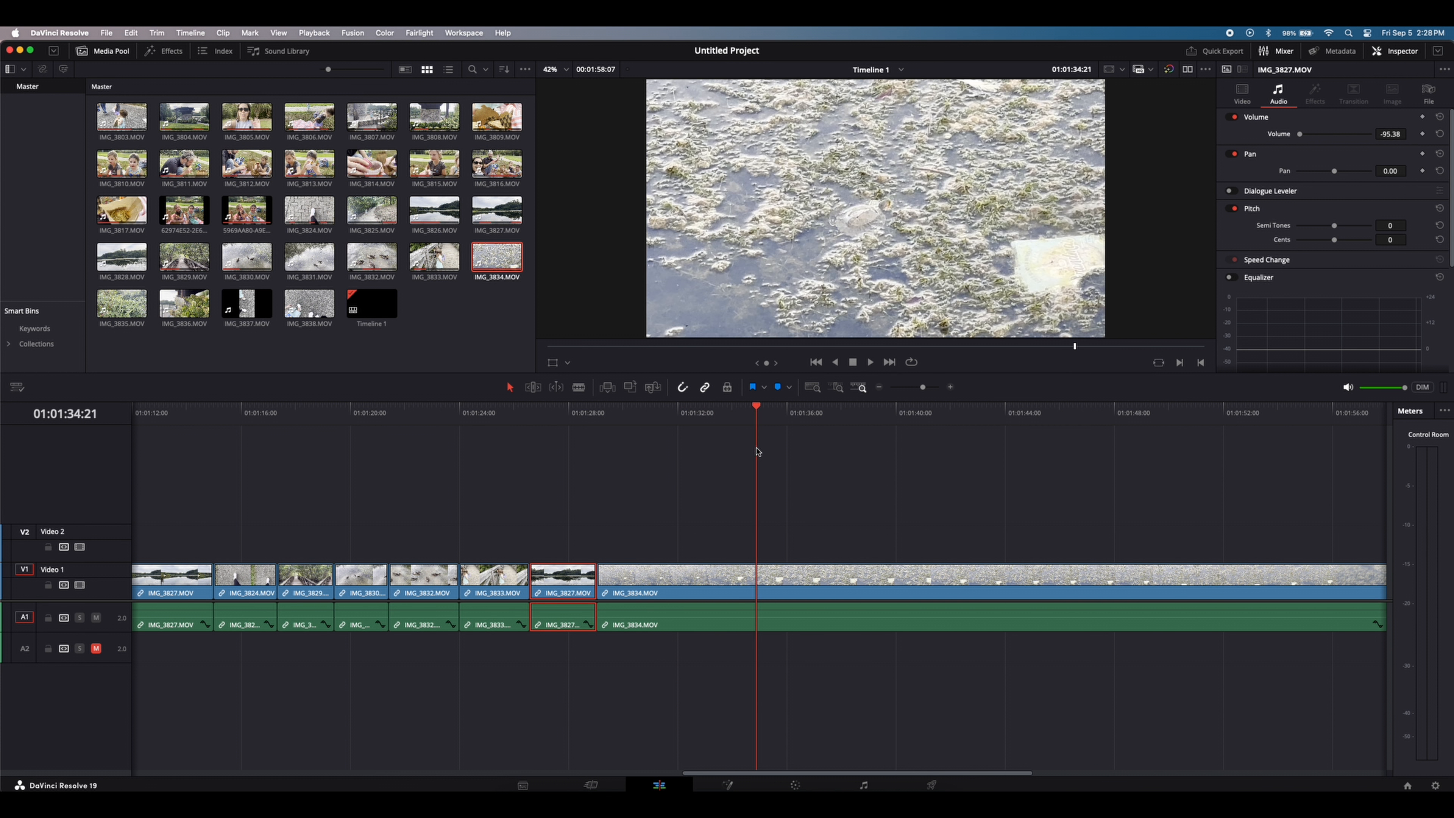
key(super+f)
key(space)
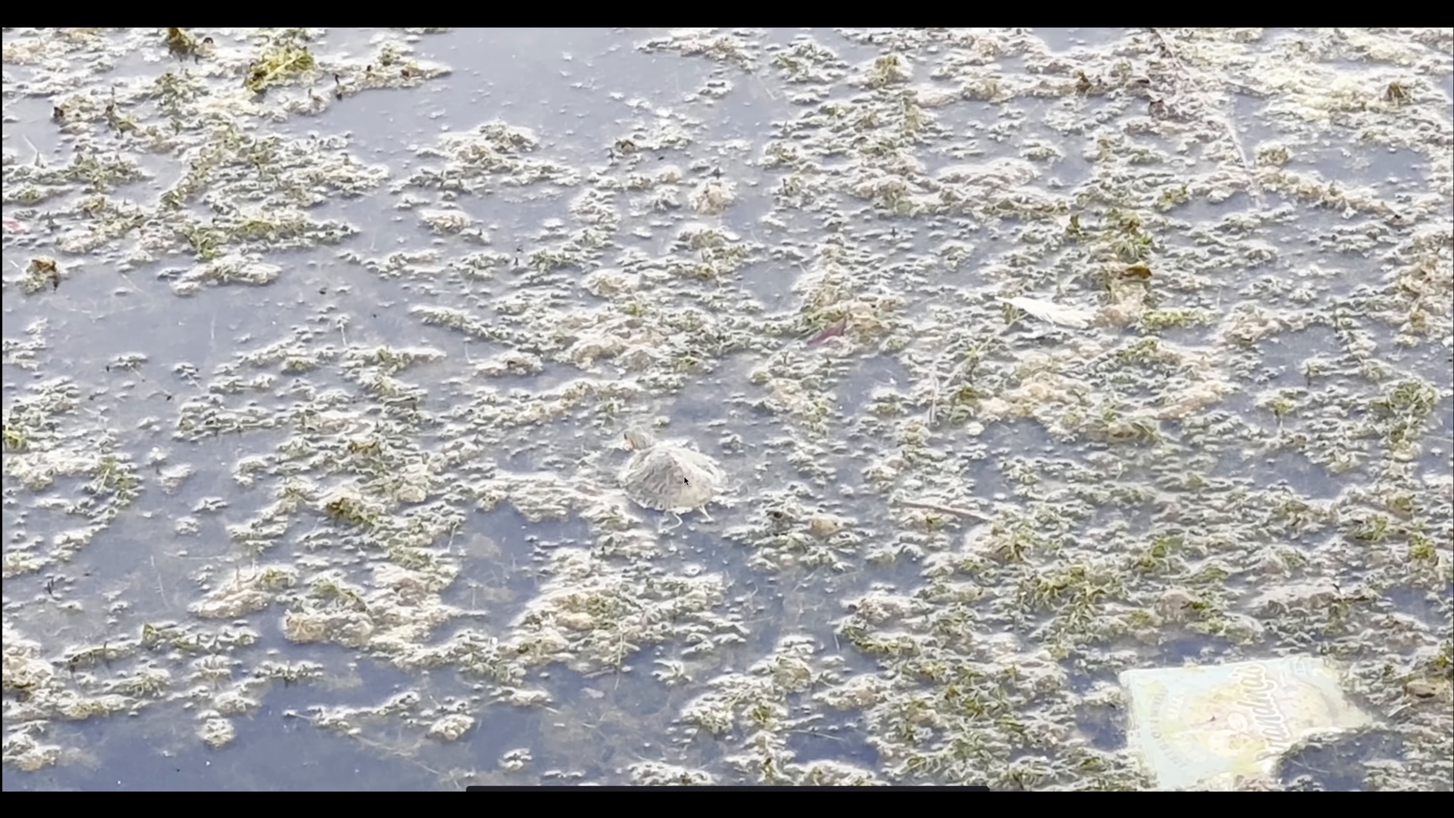
key(Escape)
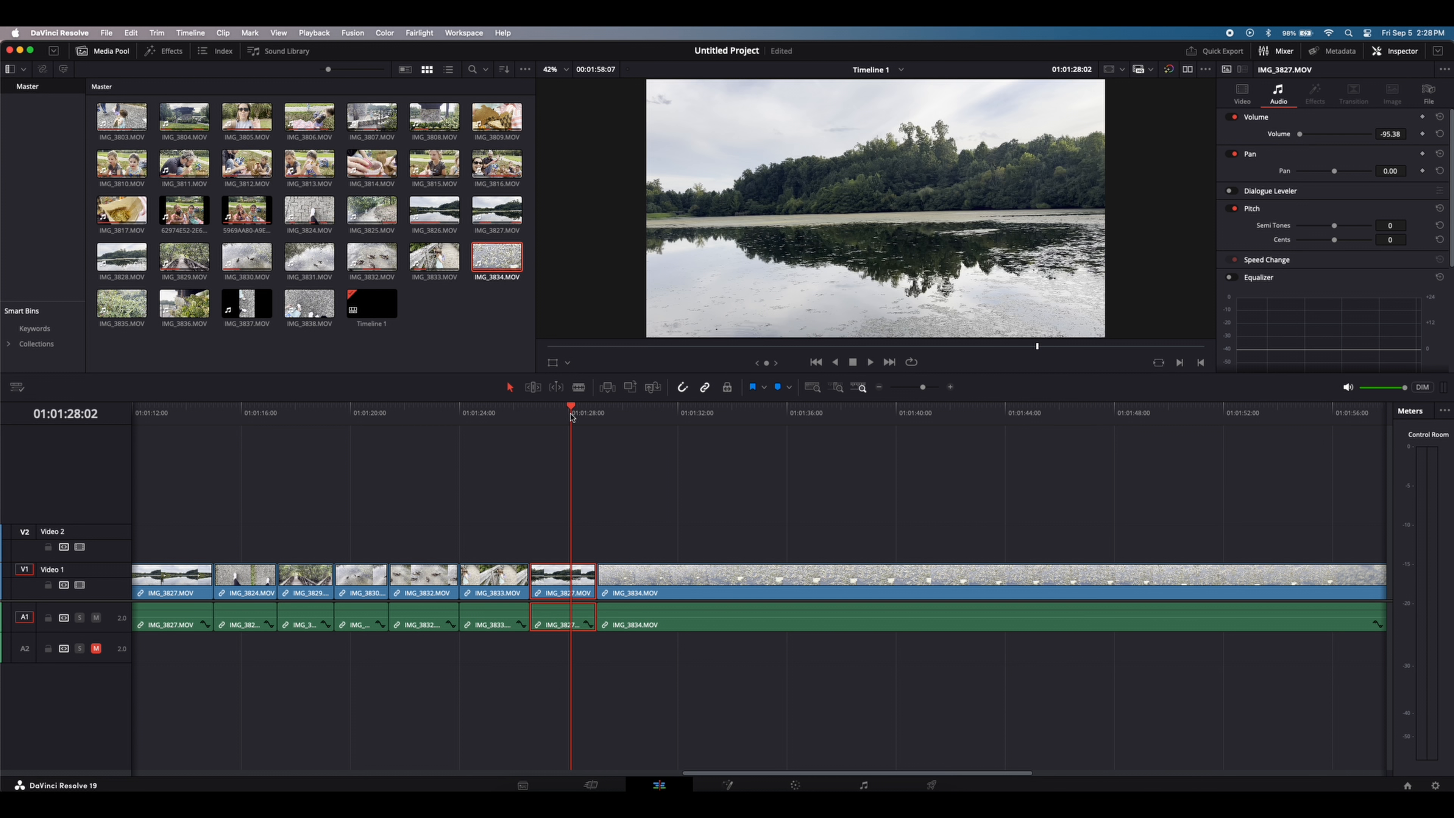
key(super+f)
key(space)
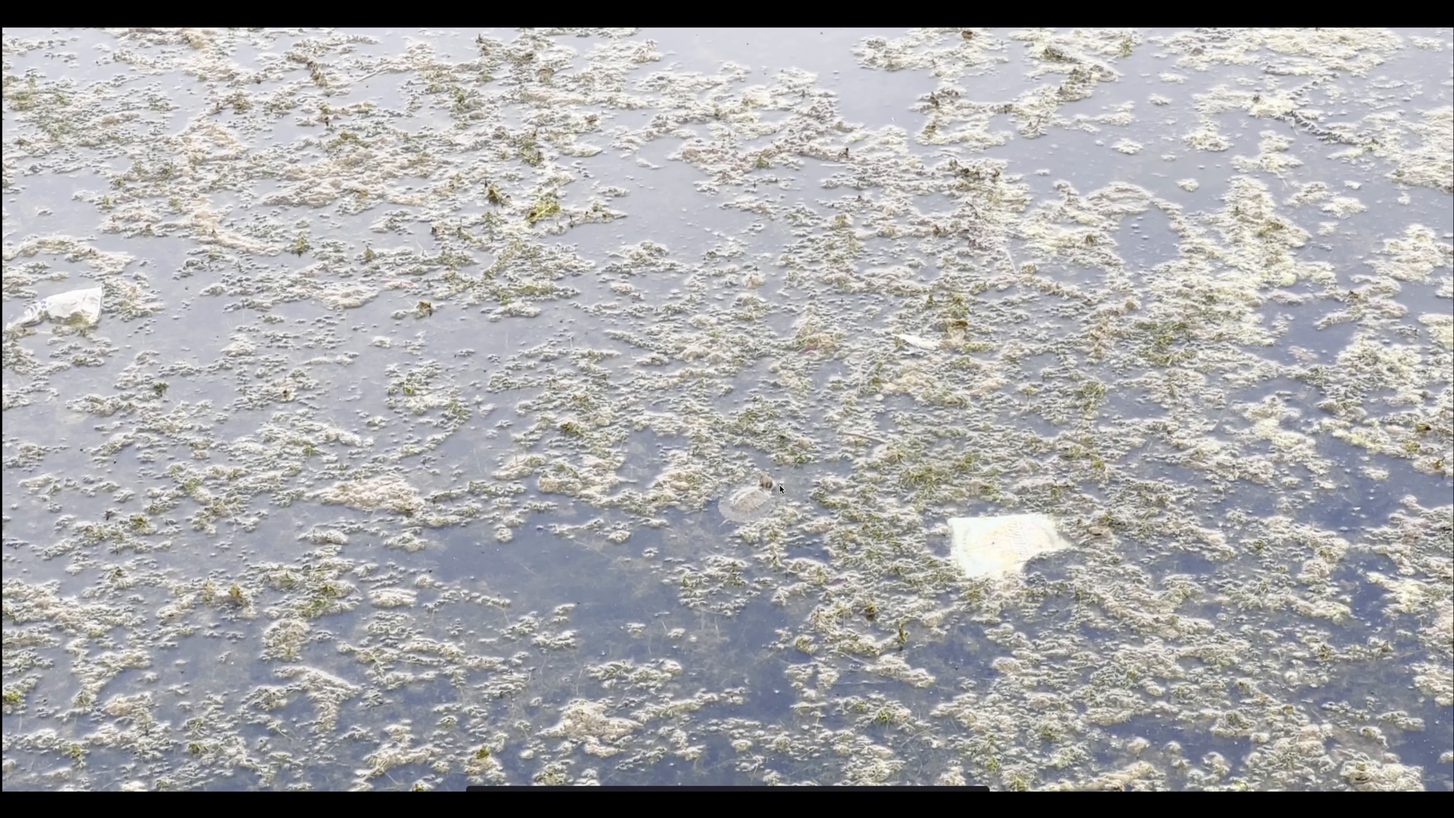
key(space)
key(super+f)
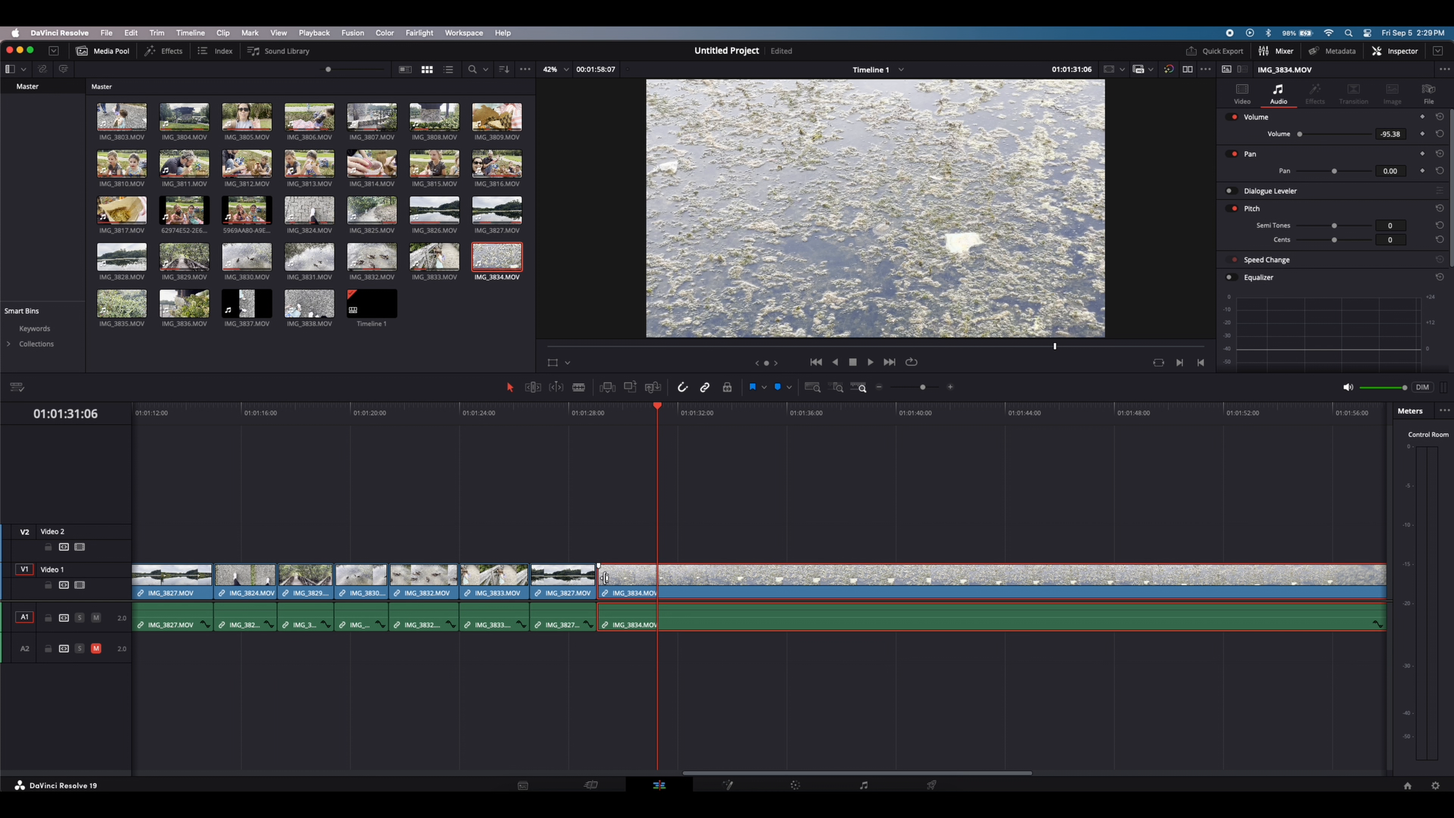
Trim about 7.7 seconds off the start of IMG_3834.MOV, close the gap and replay from the end of IMG_3827.MOV.
mouse_move(607, 580)
mouse_down()
mouse_move(768, 584)
mouse_move(620, 589)
mouse_up()
click(590, 417)
key(space)
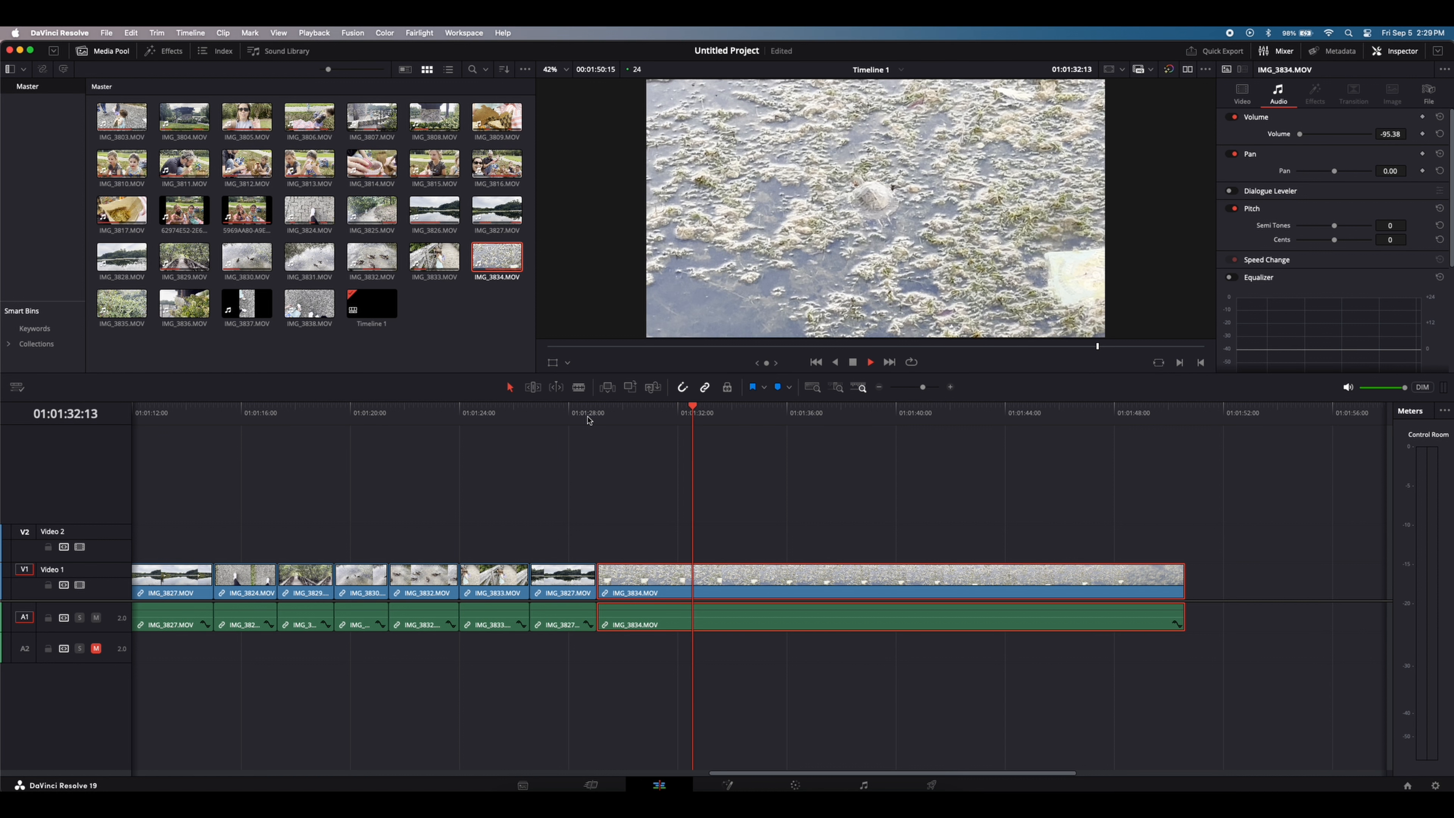
Split IMG_3834.MOV at 01:01:32:09 and delete the part after the cut.
key(Left)
key(Left)
key(Left)
key(Left)
key(Left)
key(Left)
key(Left)
key(Left)
key(Left)
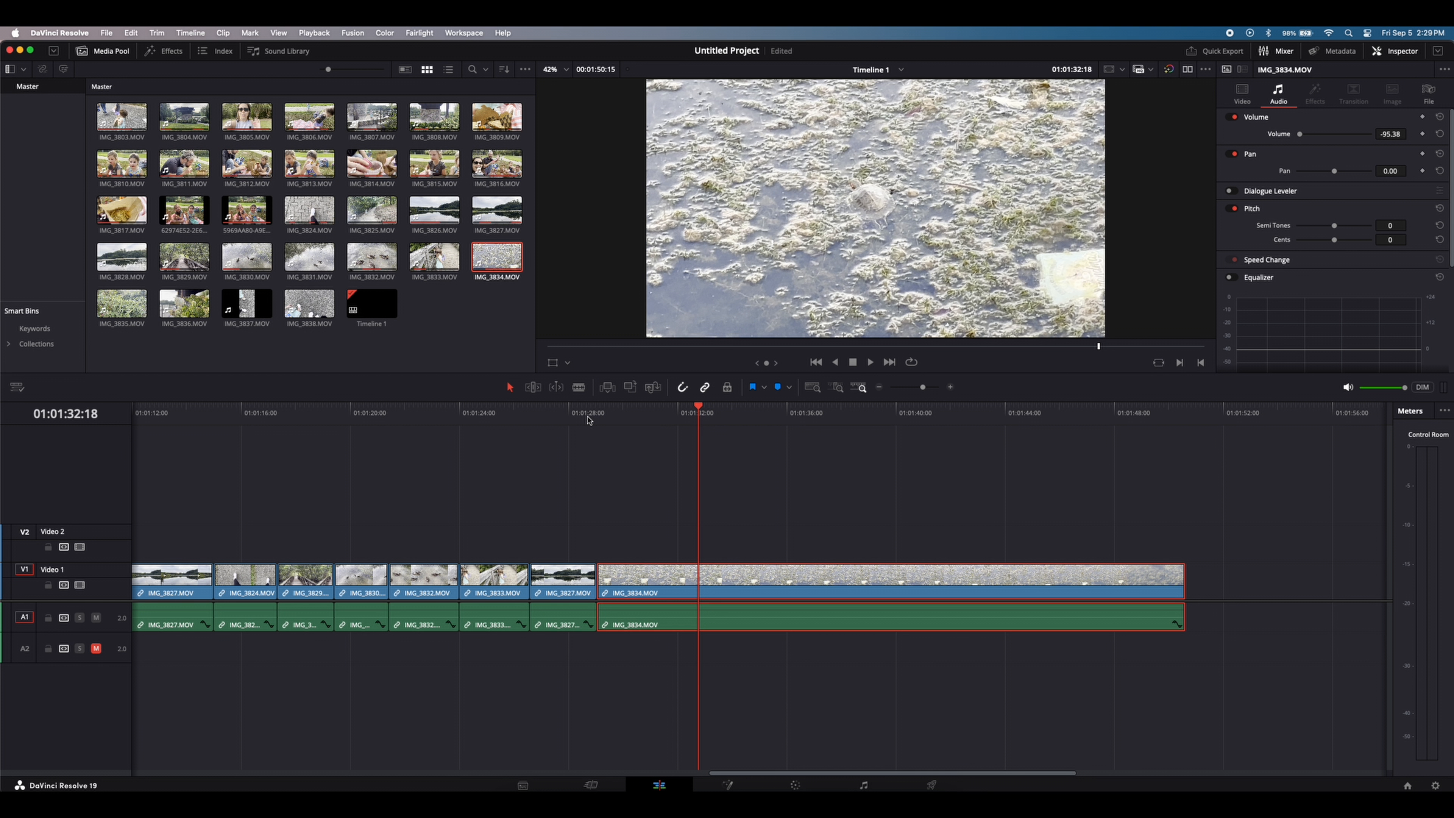
key(Left)
key(Left)
key(Left)
key(Left)
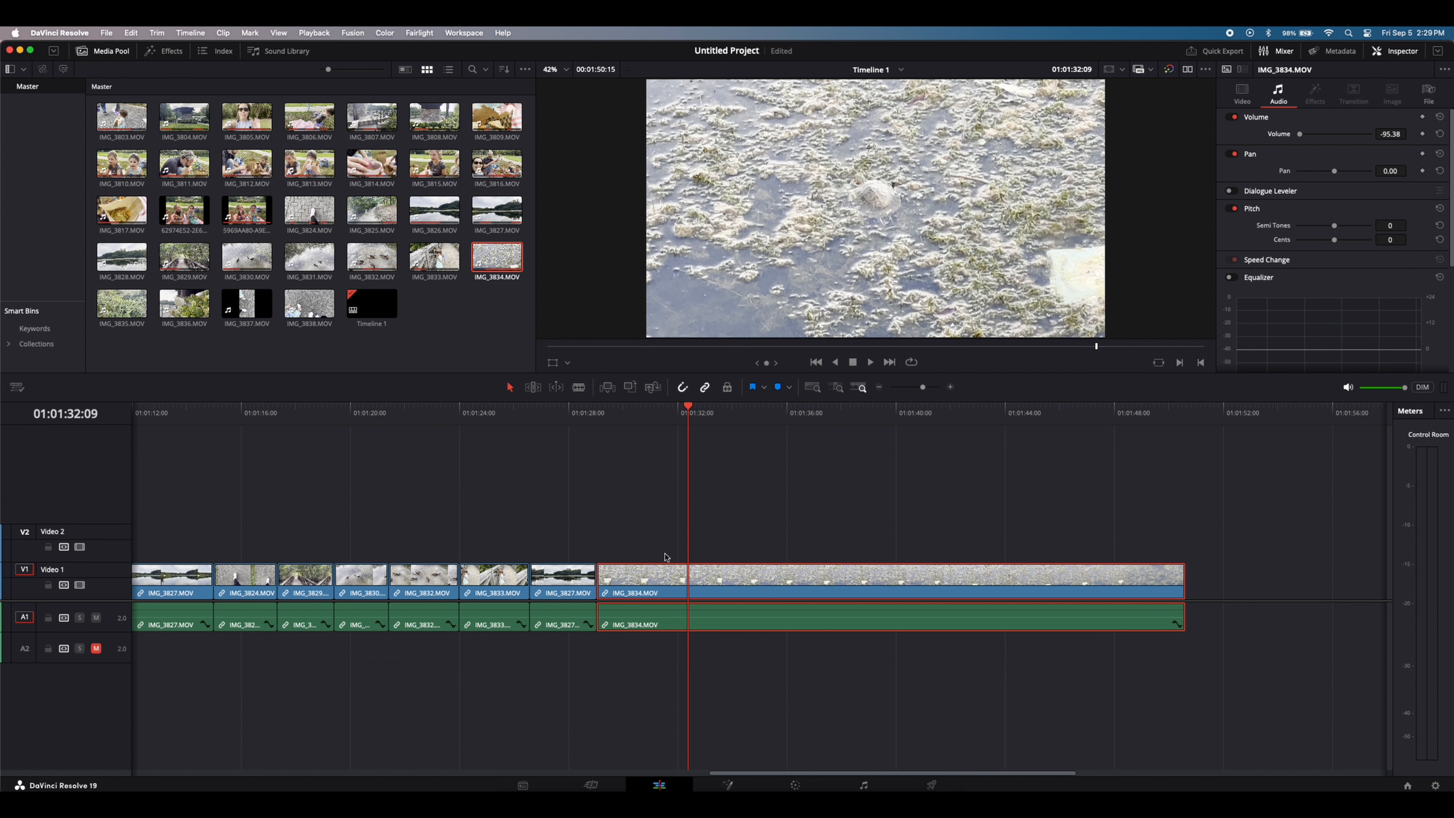
key(b)
click(689, 608)
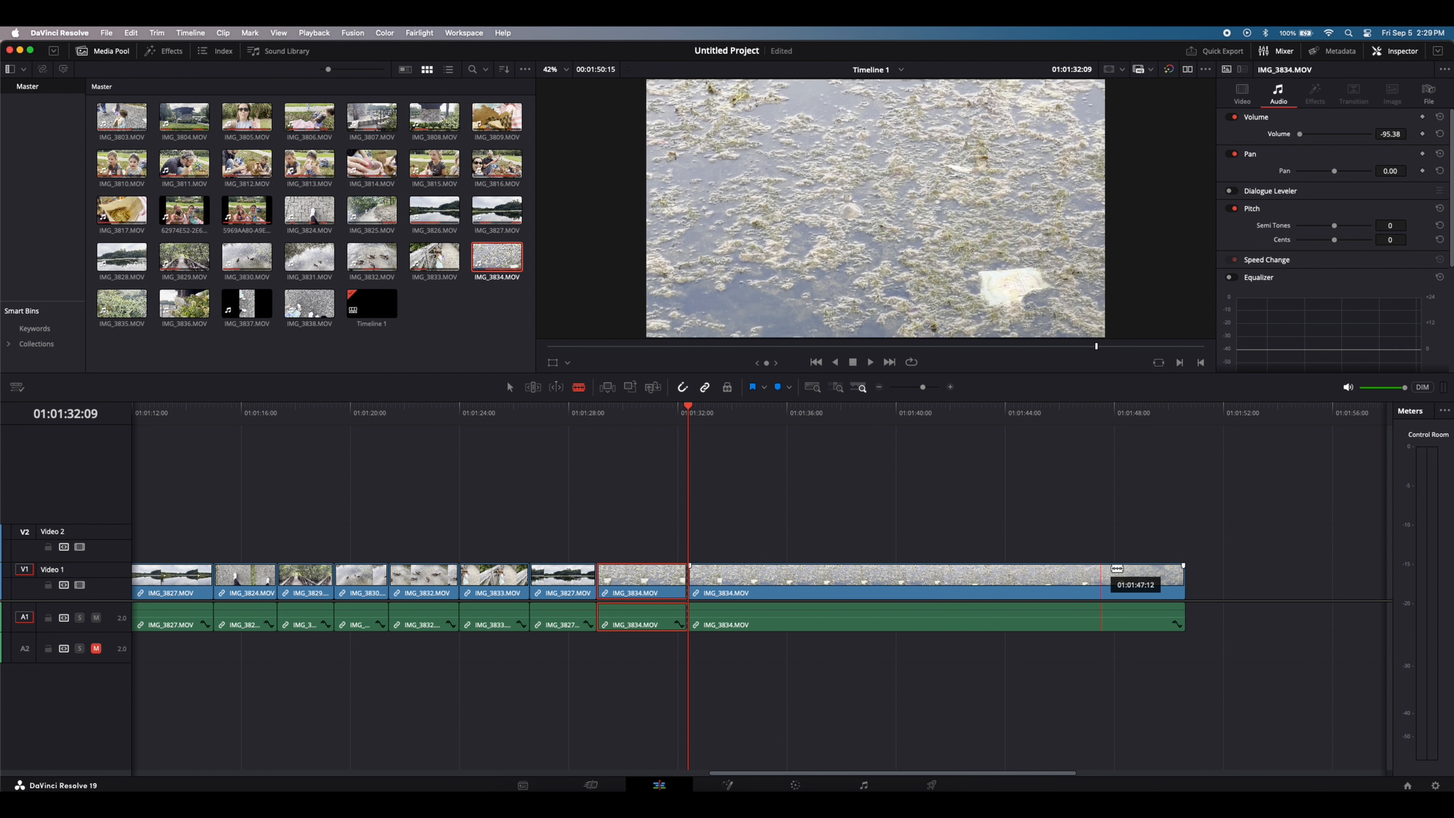
drag(1061, 519, 938, 622)
key(BackSpace)
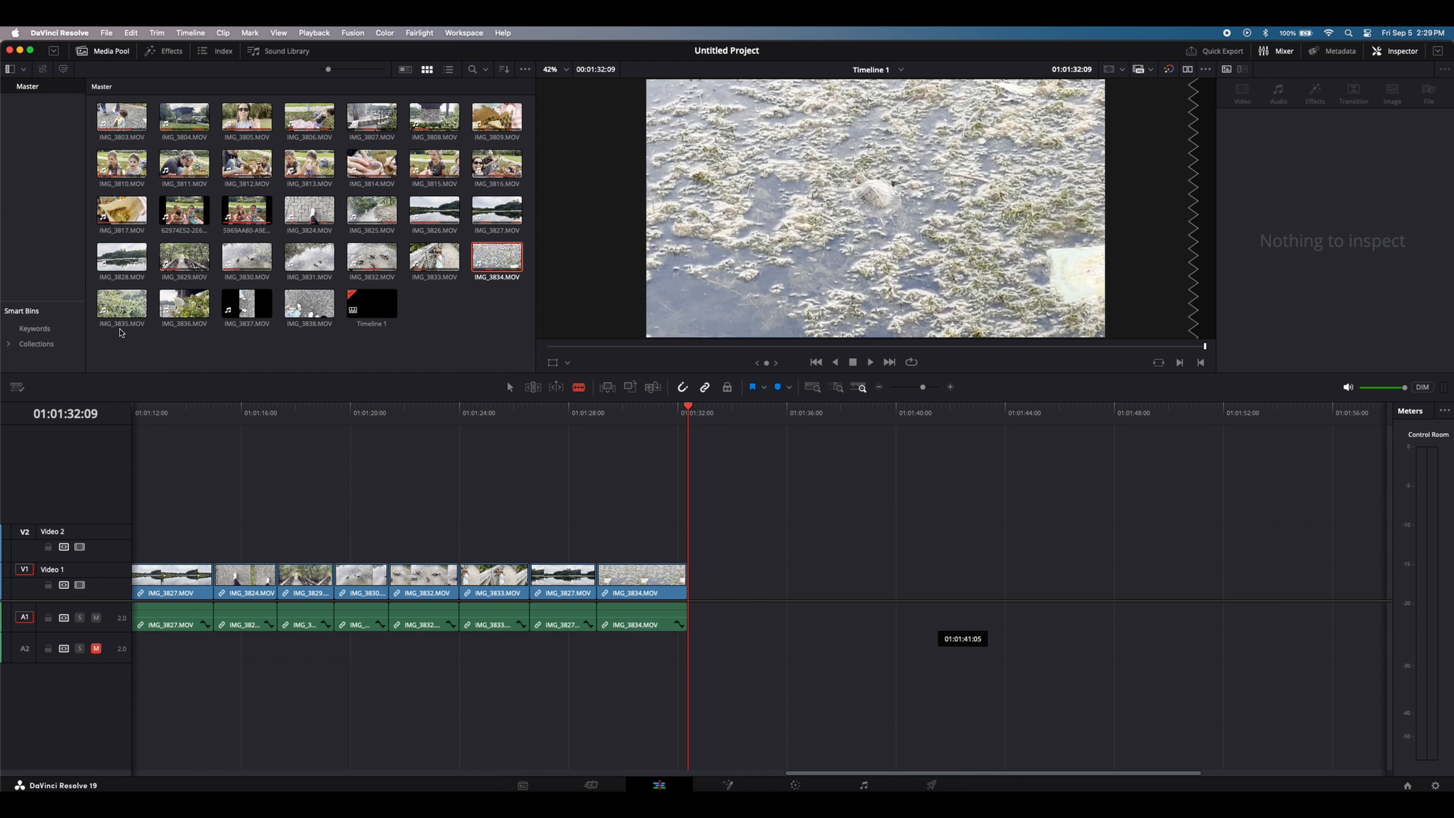
Add IMG_3835.MOV directly after IMG_3834.MOV and play about its first four seconds.
drag(123, 314, 690, 593)
key(space)
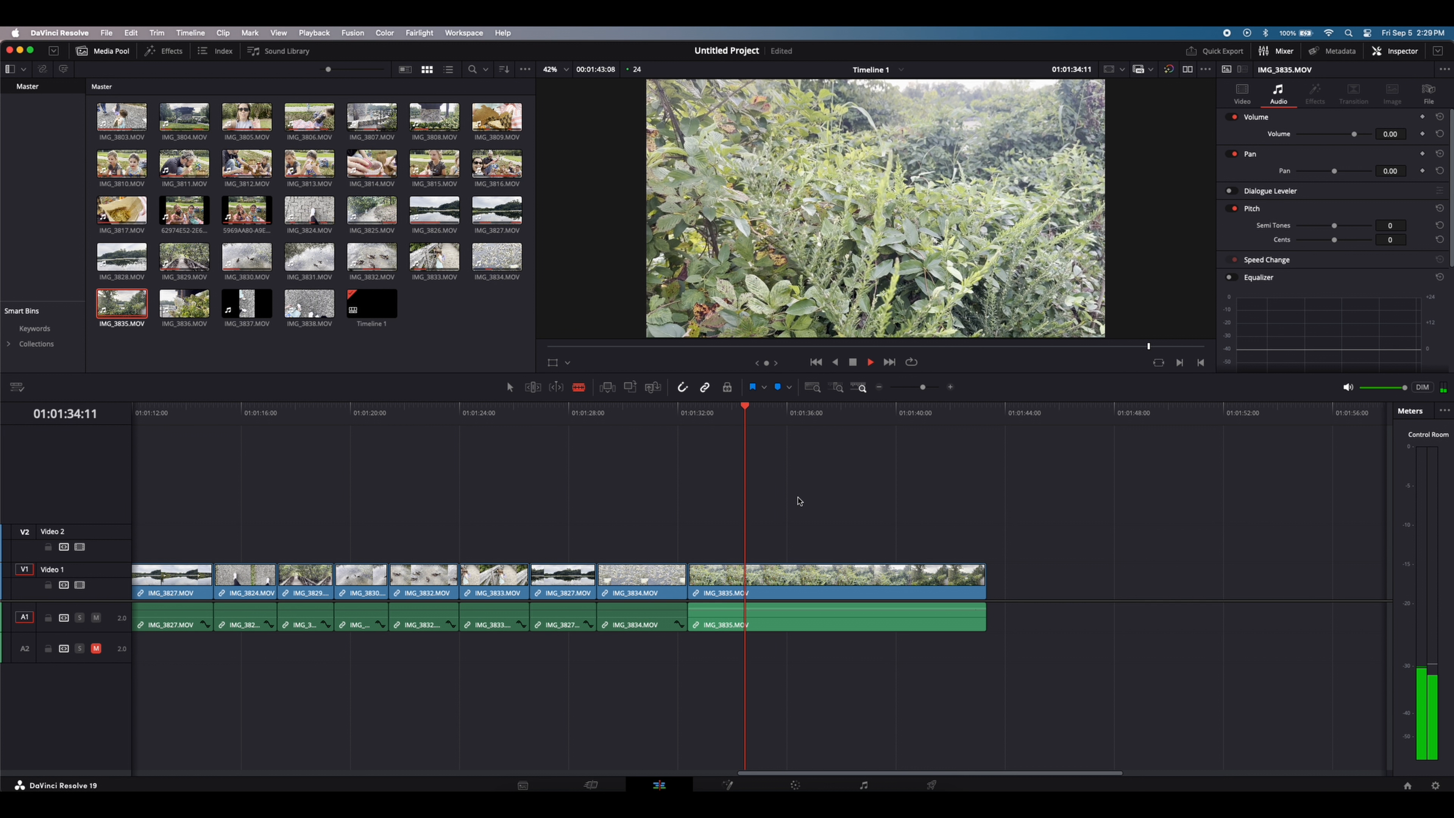
key(space)
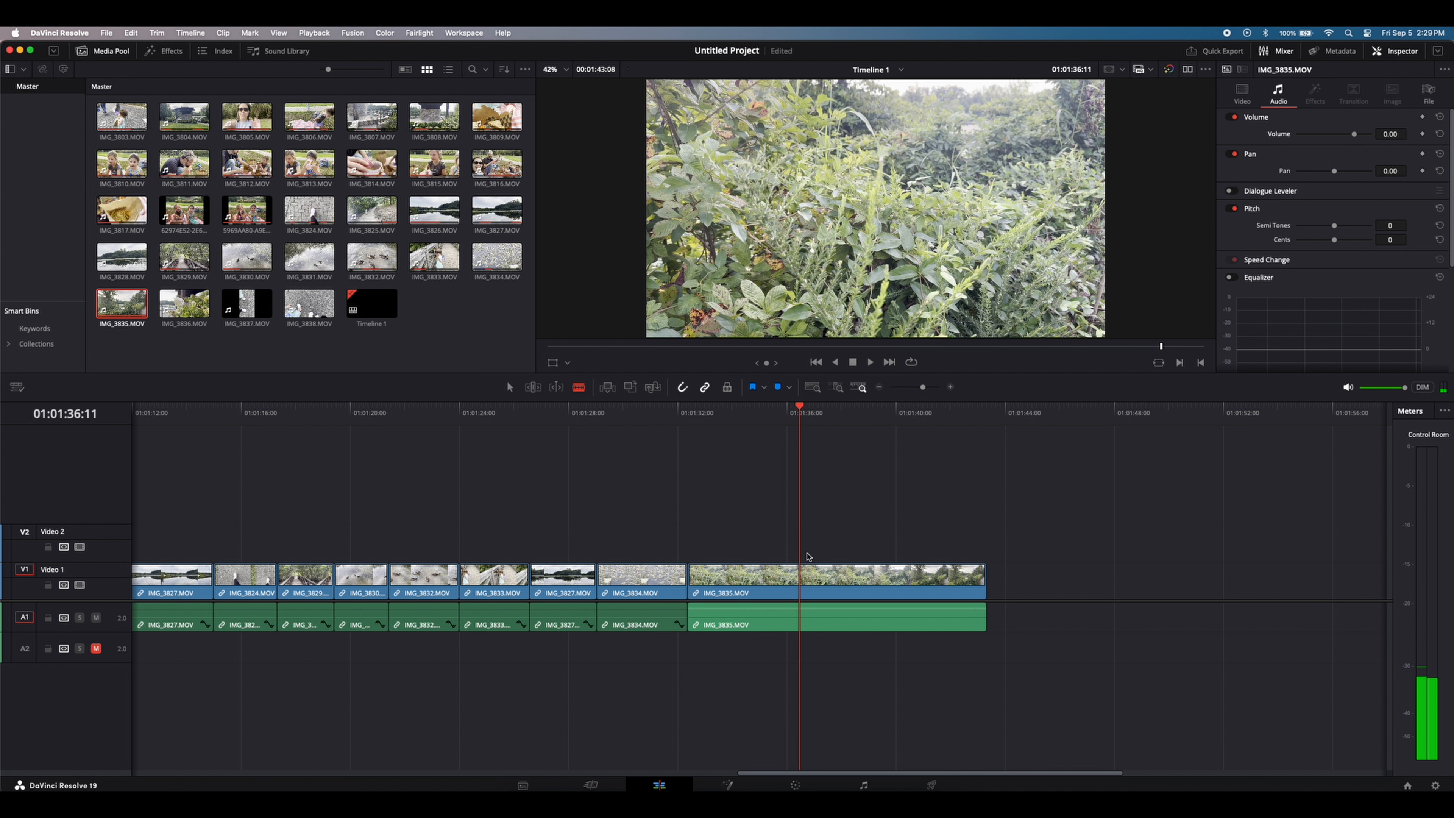
Mute IMG_3835.MOV by setting its volume to -100 and replay it from the end of IMG_3834.MOV.
drag(780, 608, 772, 672)
click(685, 414)
key(space)
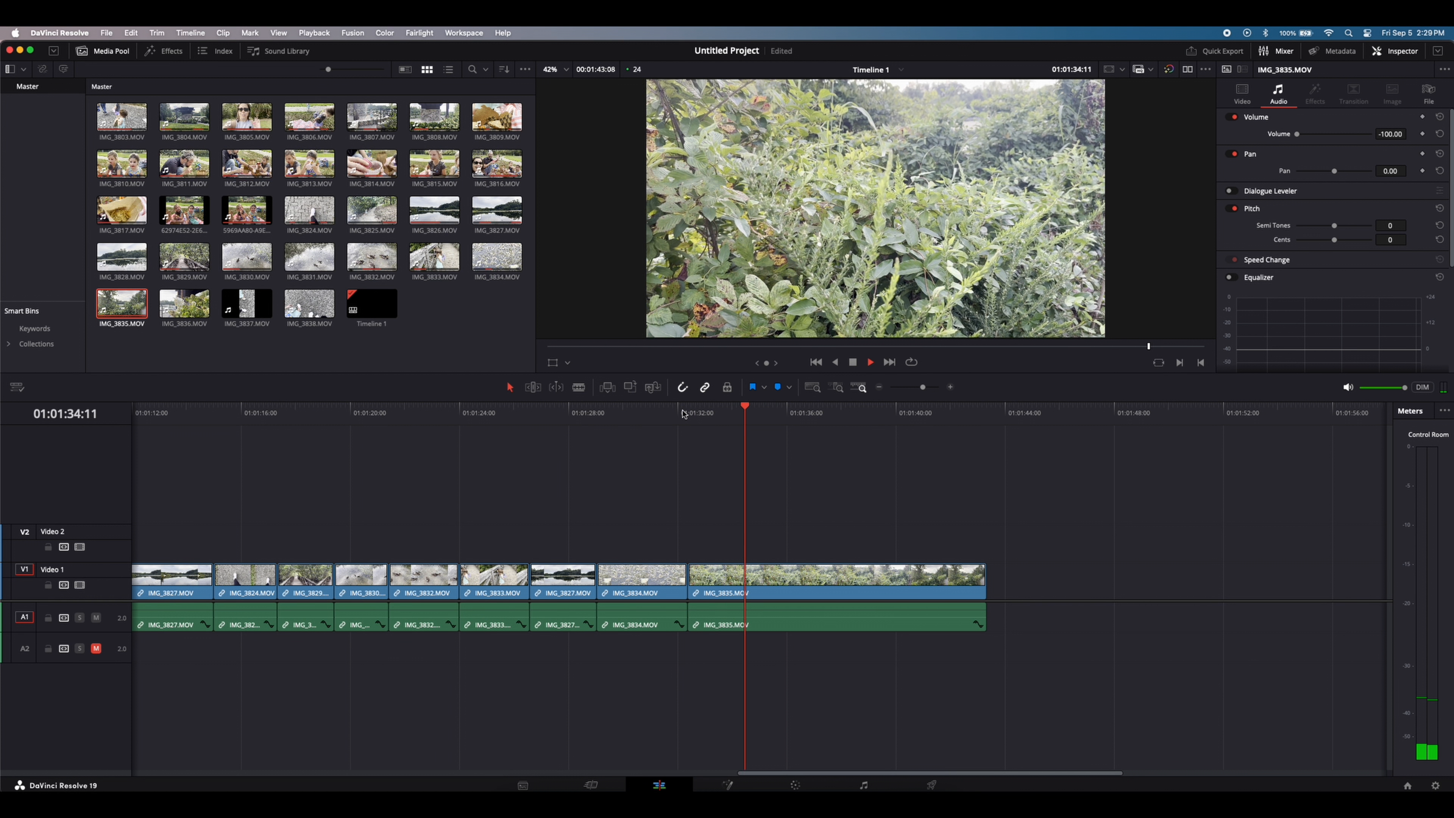
key(space)
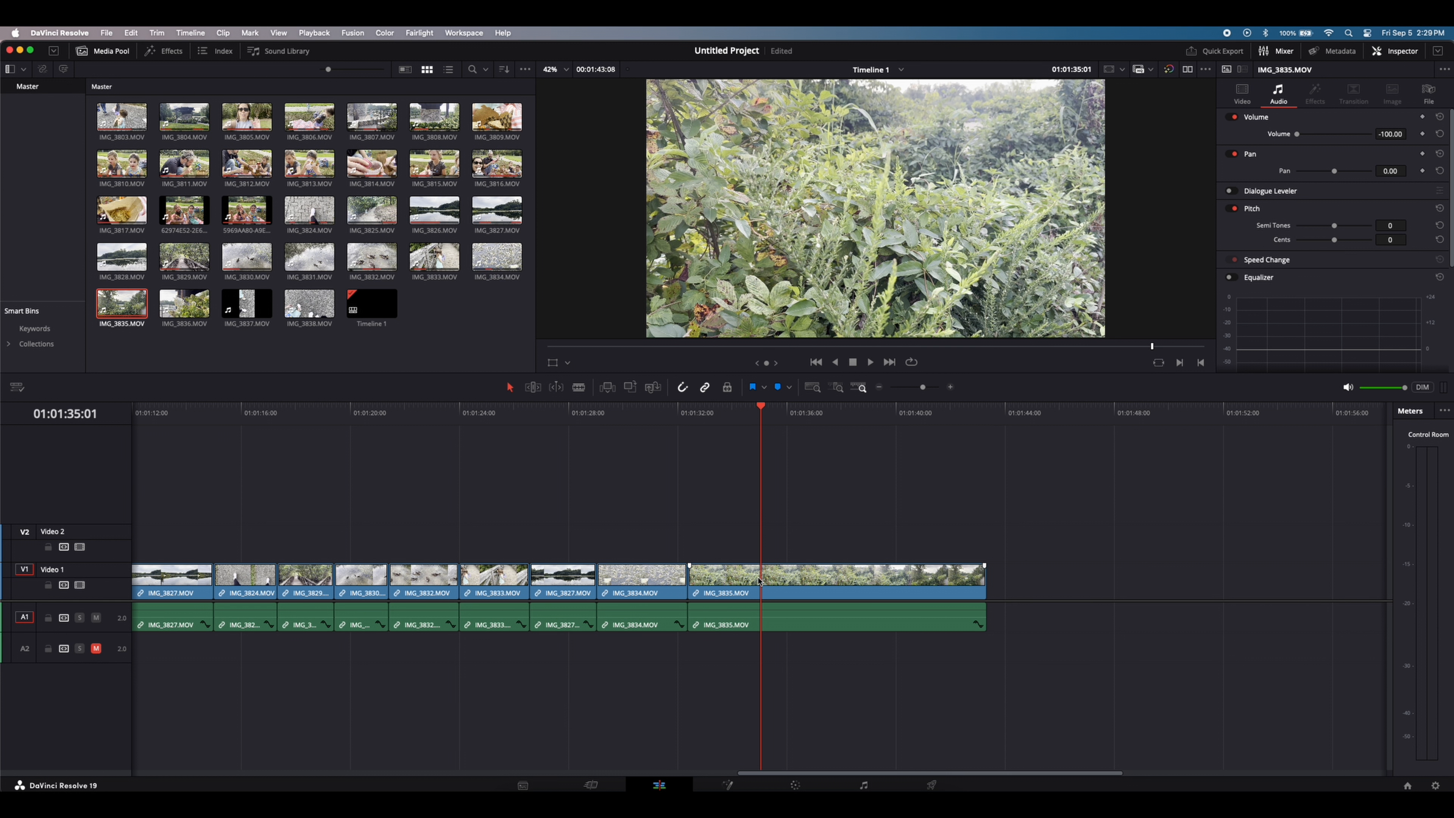
Split IMG_3835.MOV at 01:01:35:01, about 2.7 seconds further on, and at 01:01:41:15.
key(super+b)
drag(765, 579, 840, 585)
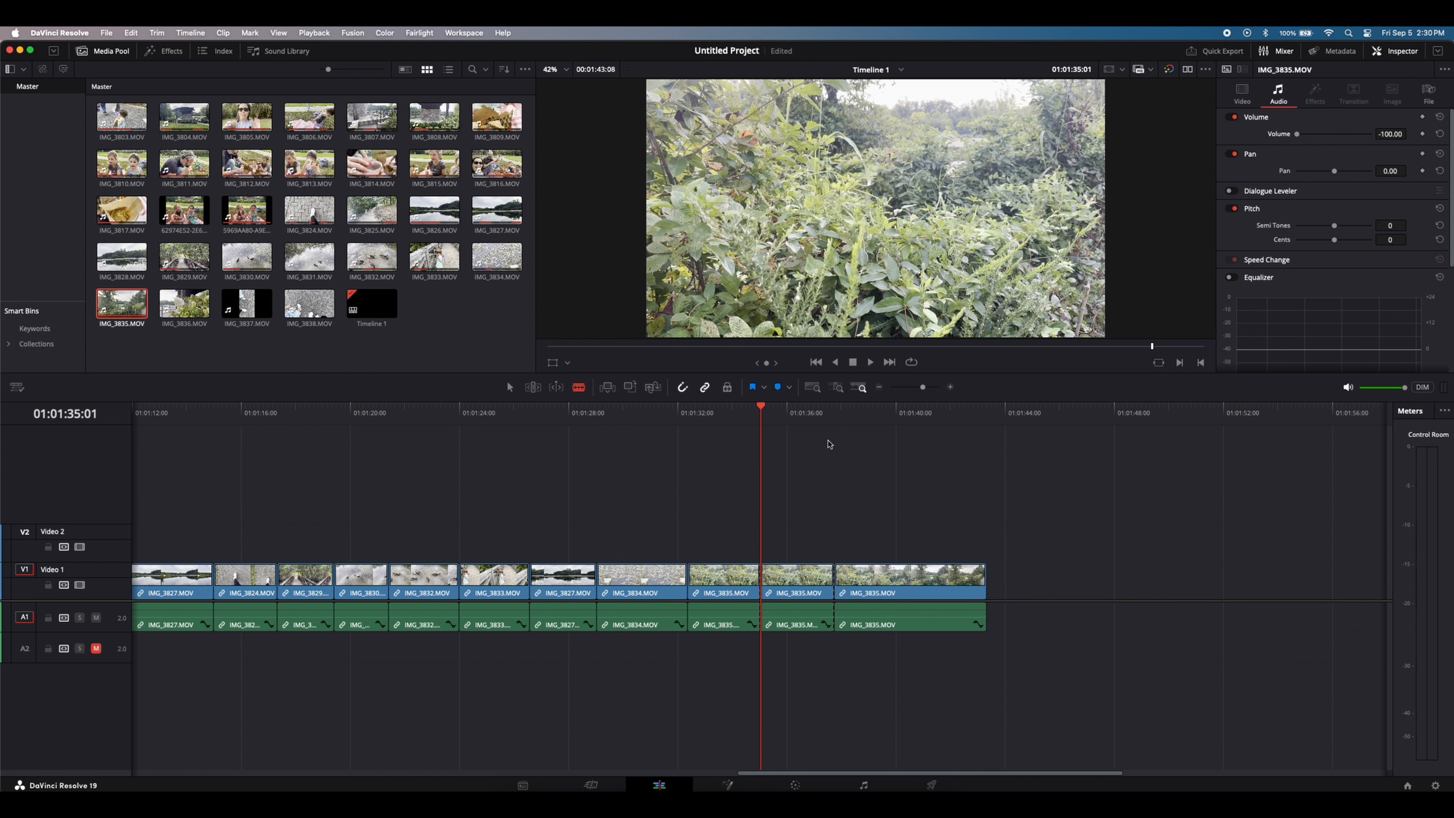
click(831, 423)
key(space)
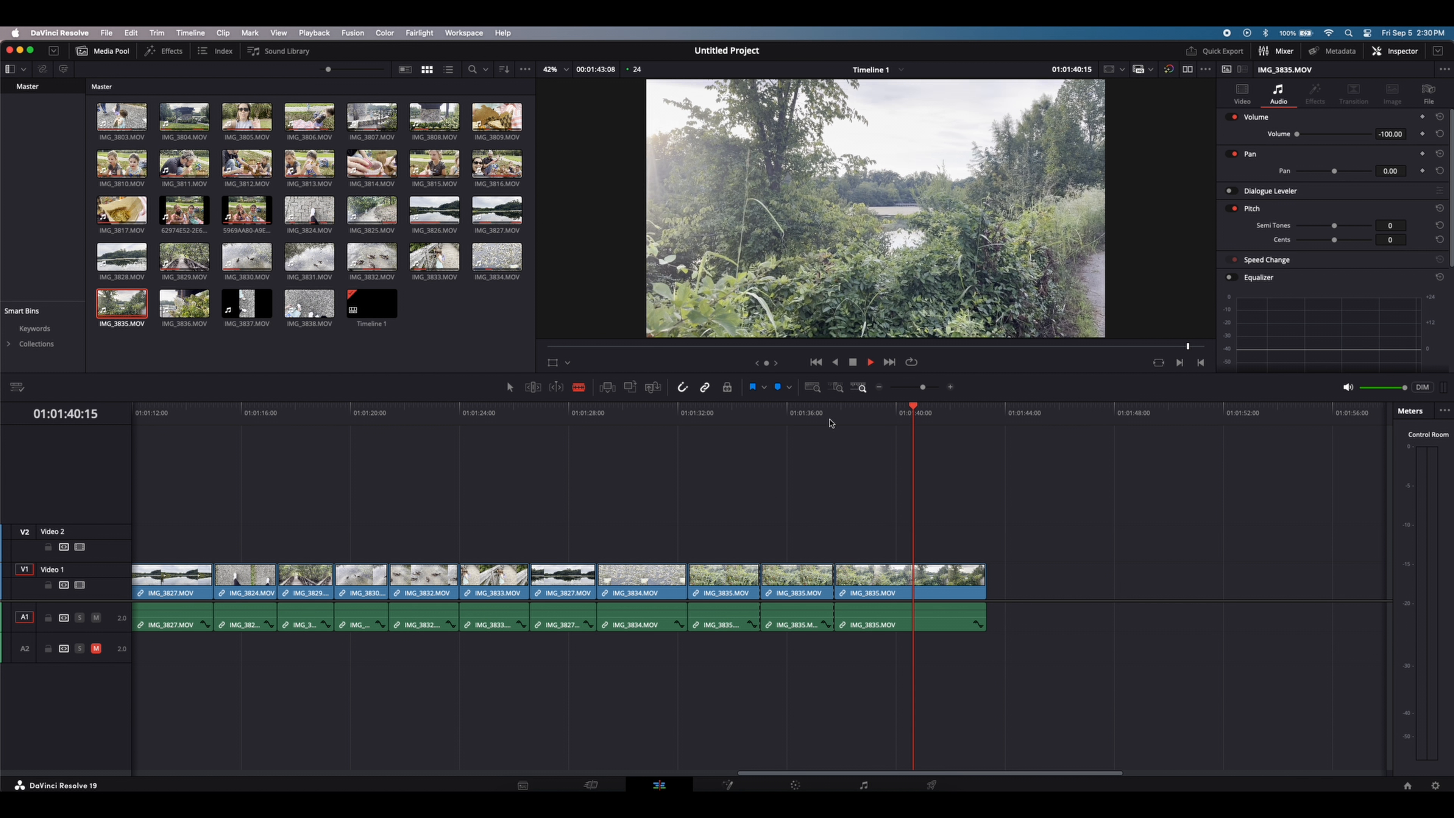
drag(940, 582, 931, 582)
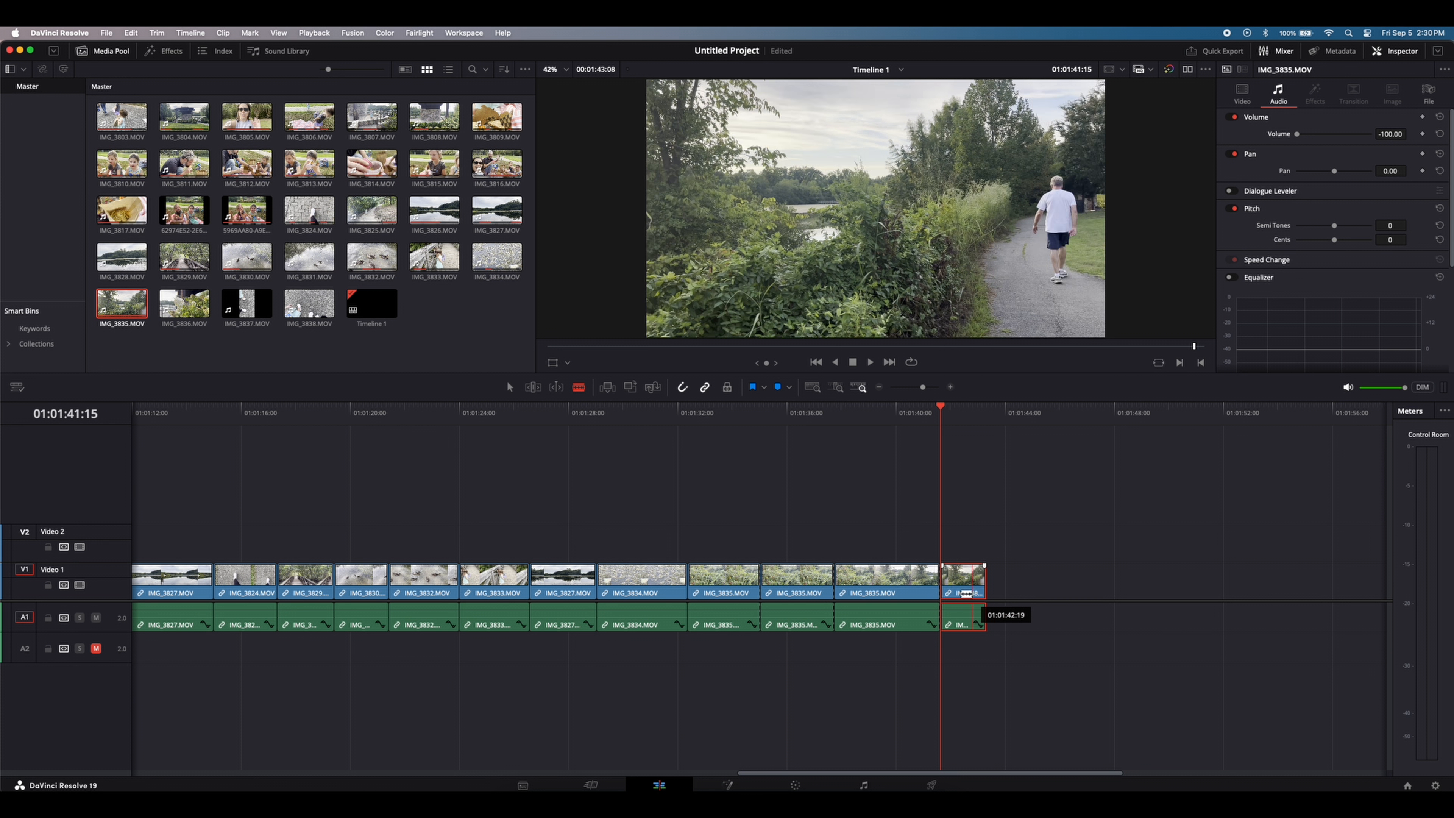
Delete the last and second pieces of IMG_3835.MOV, close the gap and replay from the end of IMG_3834.MOV.
key(BackSpace)
click(802, 590)
key(BackSpace)
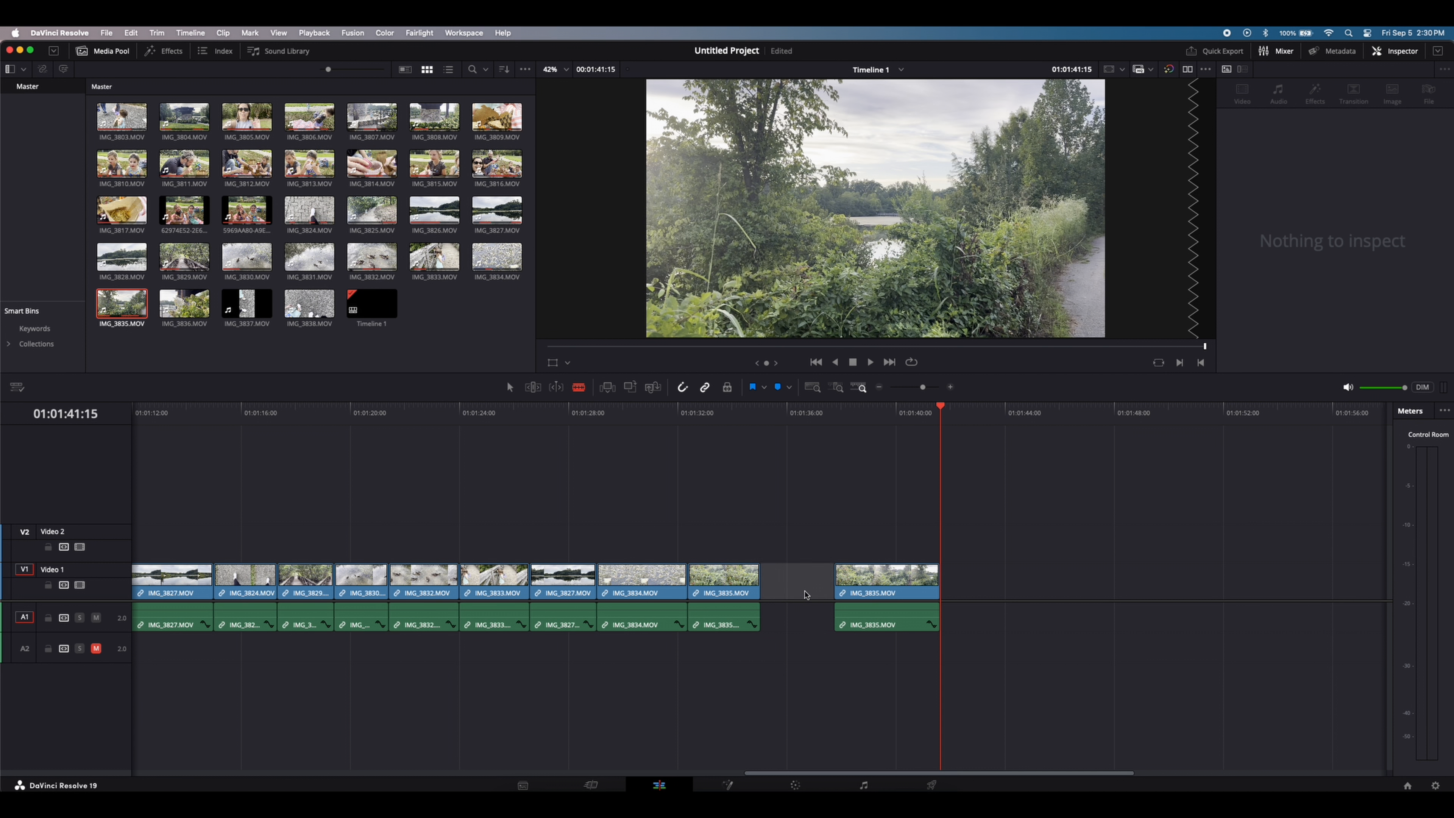
key(BackSpace)
click(691, 416)
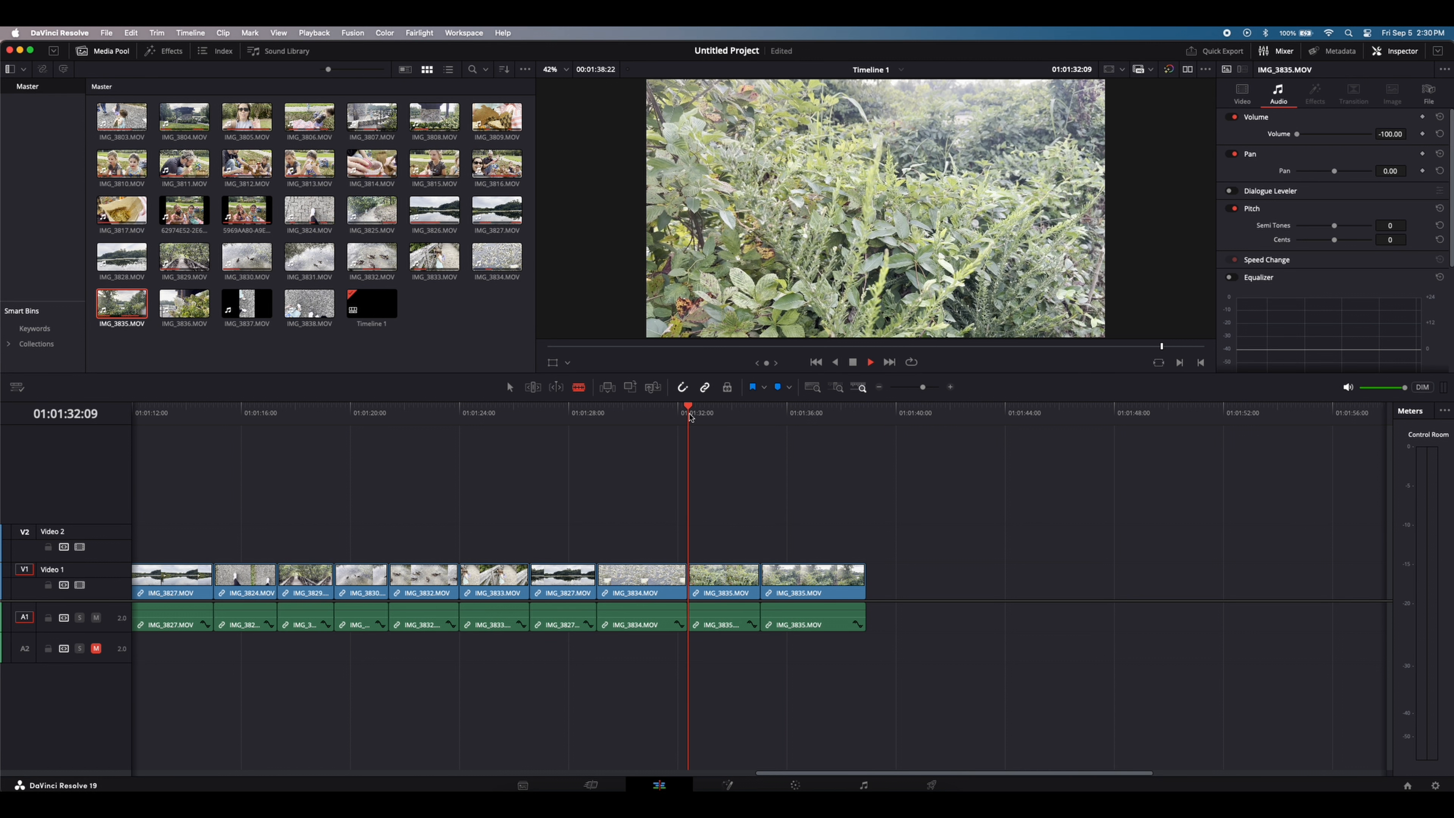
key(space)
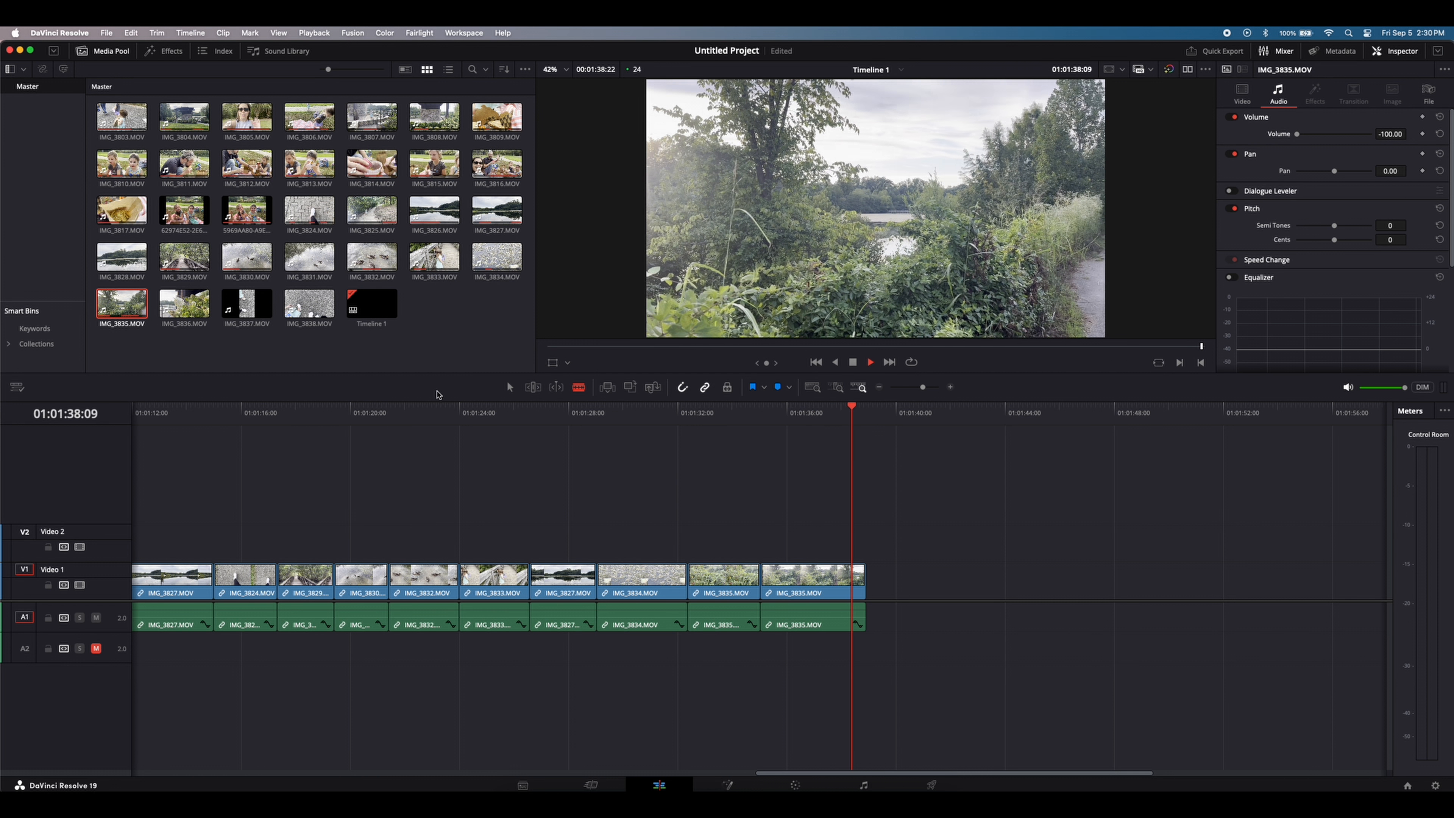
Add IMG_3836.MOV directly after IMG_3835.MOV, lower its volume to -98.27 and play it.
drag(175, 303, 913, 643)
key(space)
key(space)
key(space)
key(space)
key(space)
key(space)
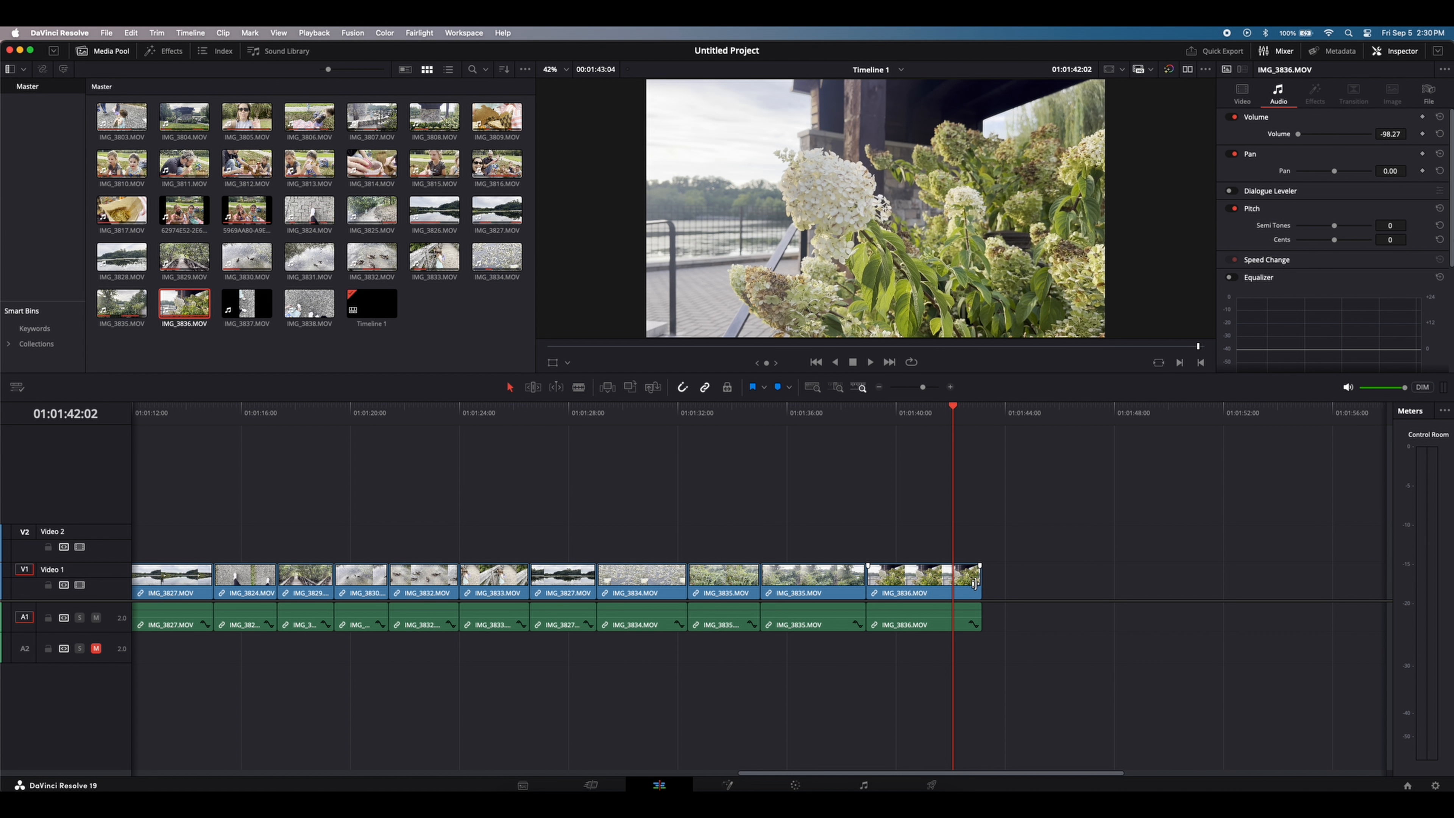
Trim the end of IMG_3836.MOV so the clip lasts about 2 seconds.
drag(974, 583, 939, 583)
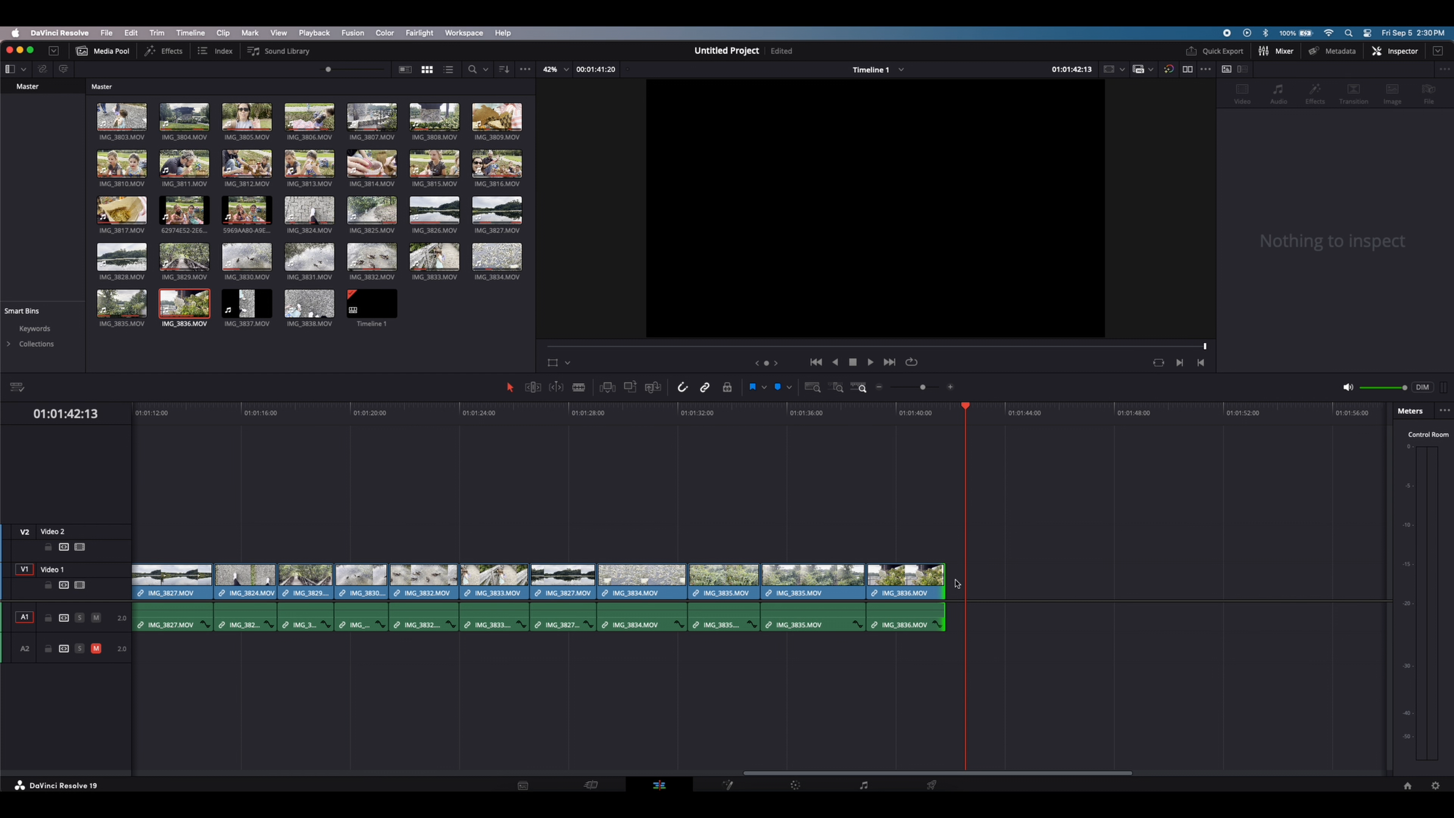
drag(940, 579, 924, 581)
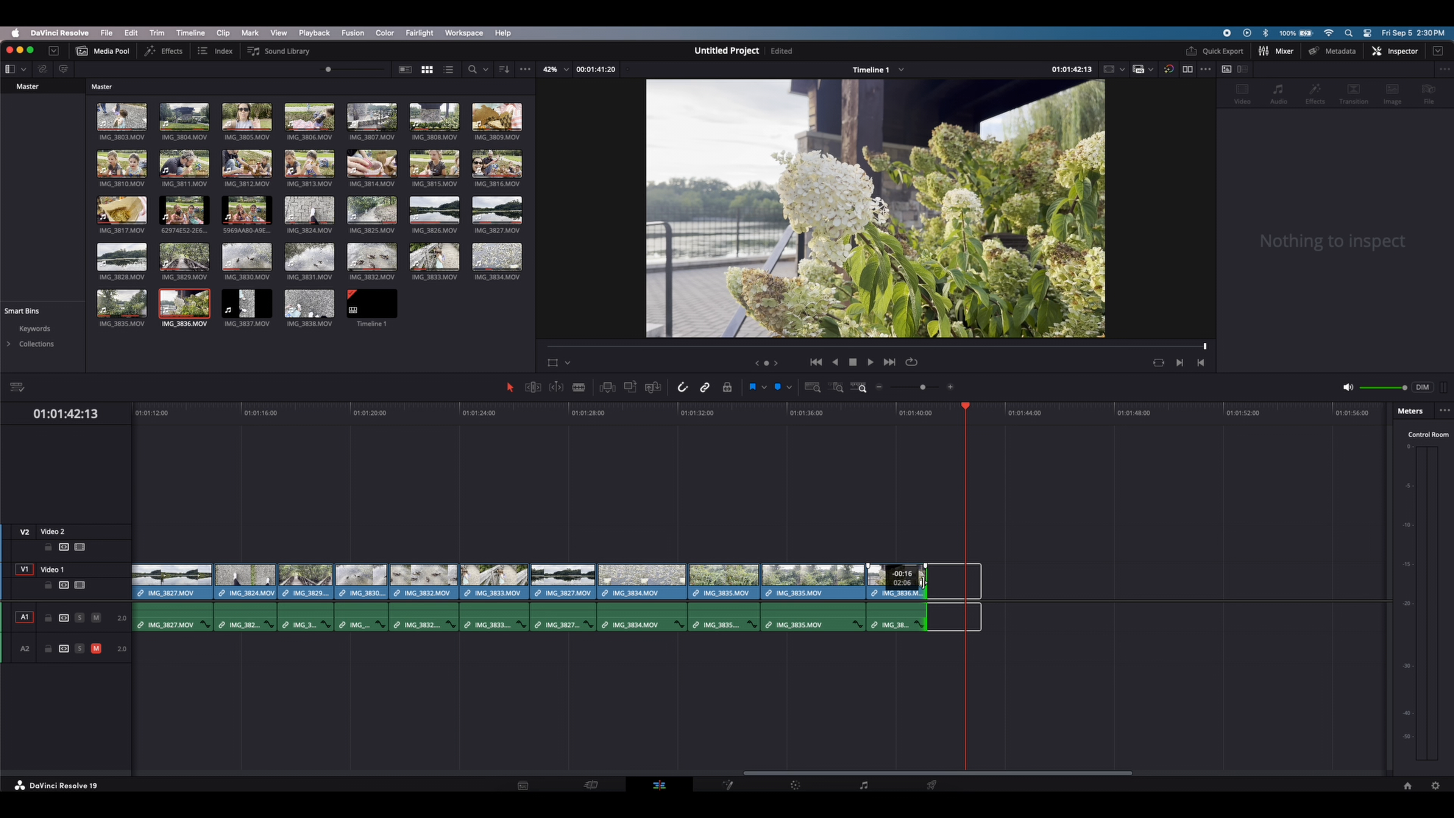
drag(920, 583, 921, 582)
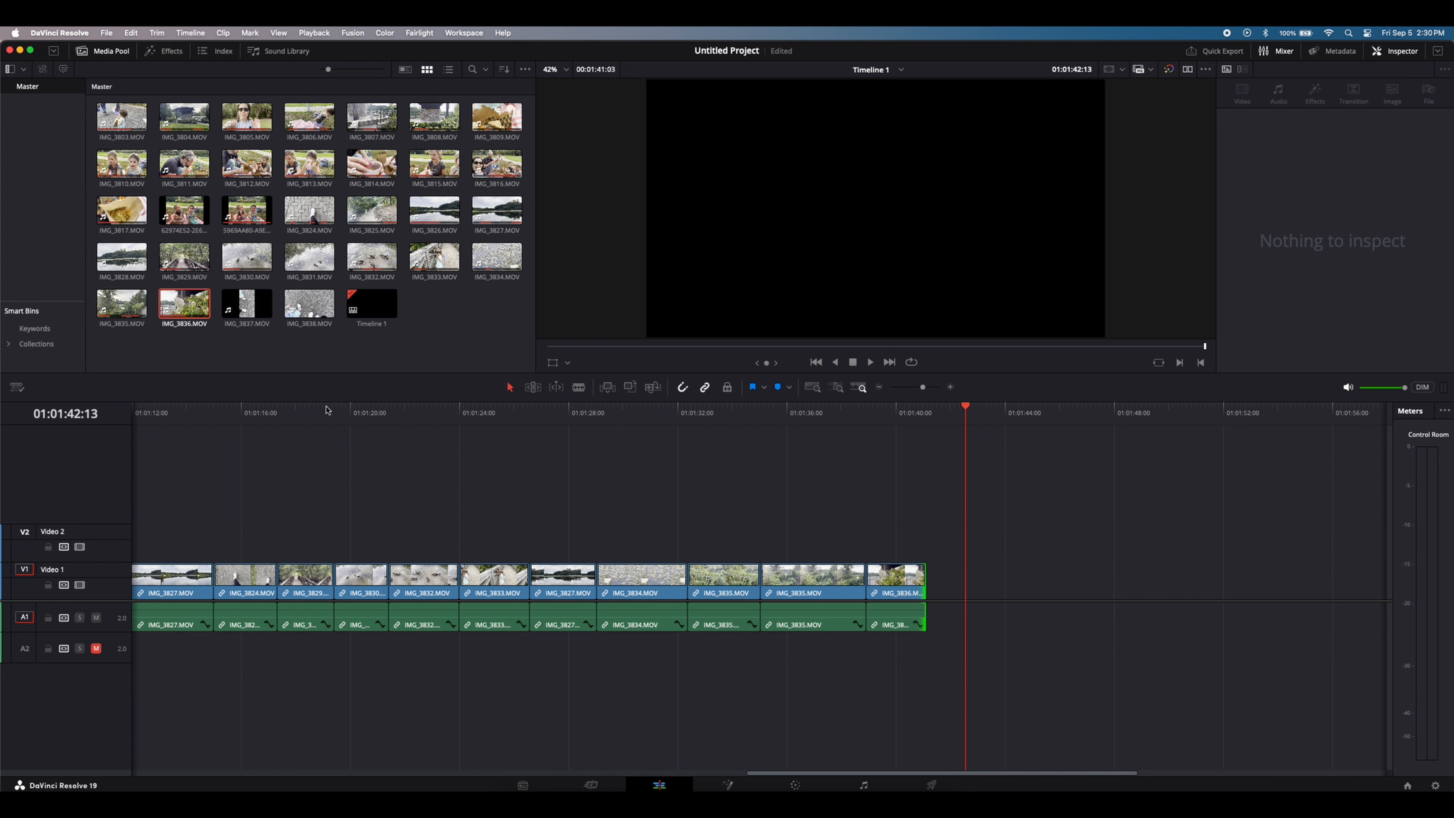
Insert IMG_3838.MOV at 01:00:06:12, at the cut between IMG_3803.MOV and IMG_3804.MOV, after previewing that section.
click(323, 298)
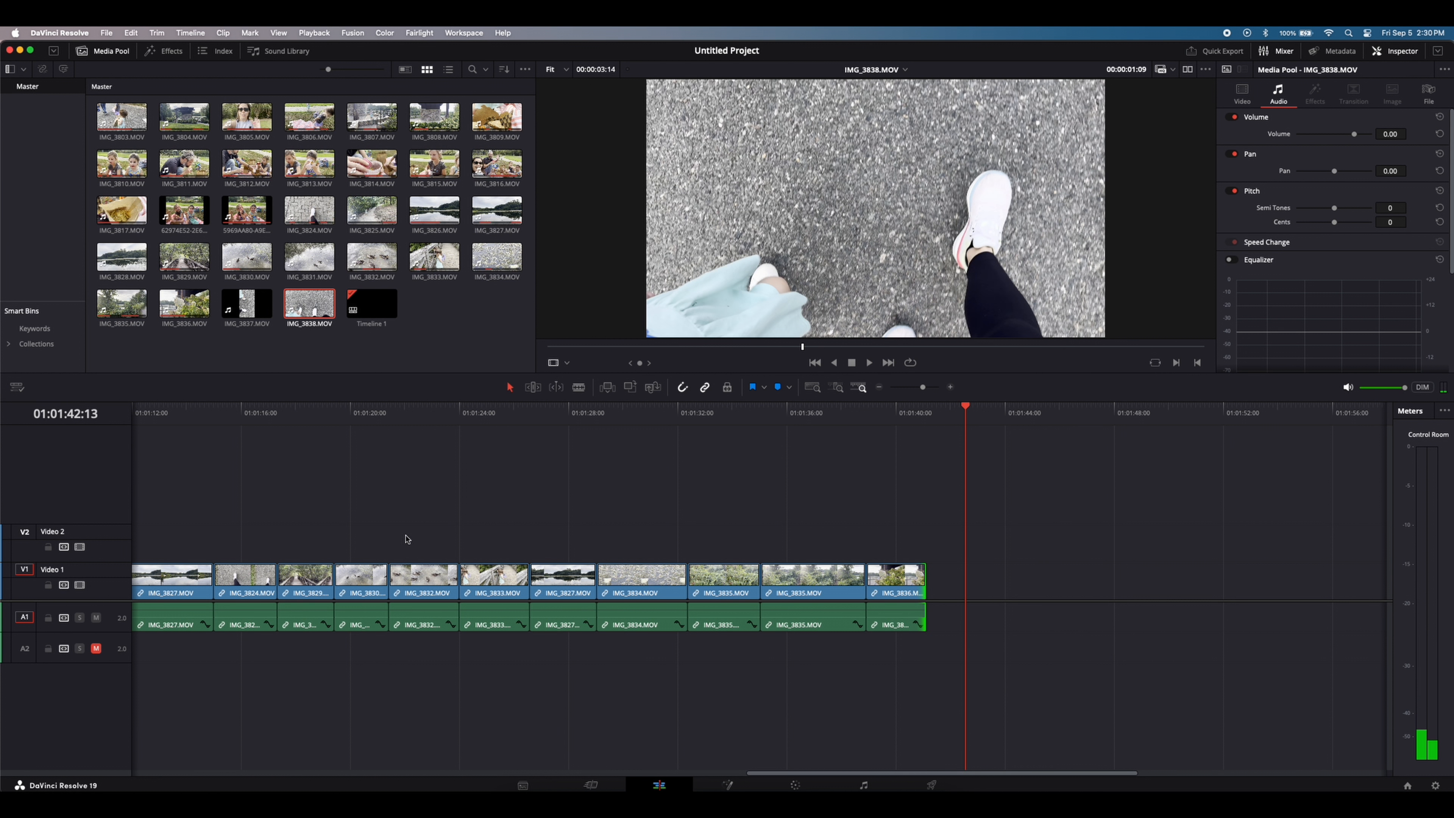
scroll(405, 539, left, 15)
click(266, 413)
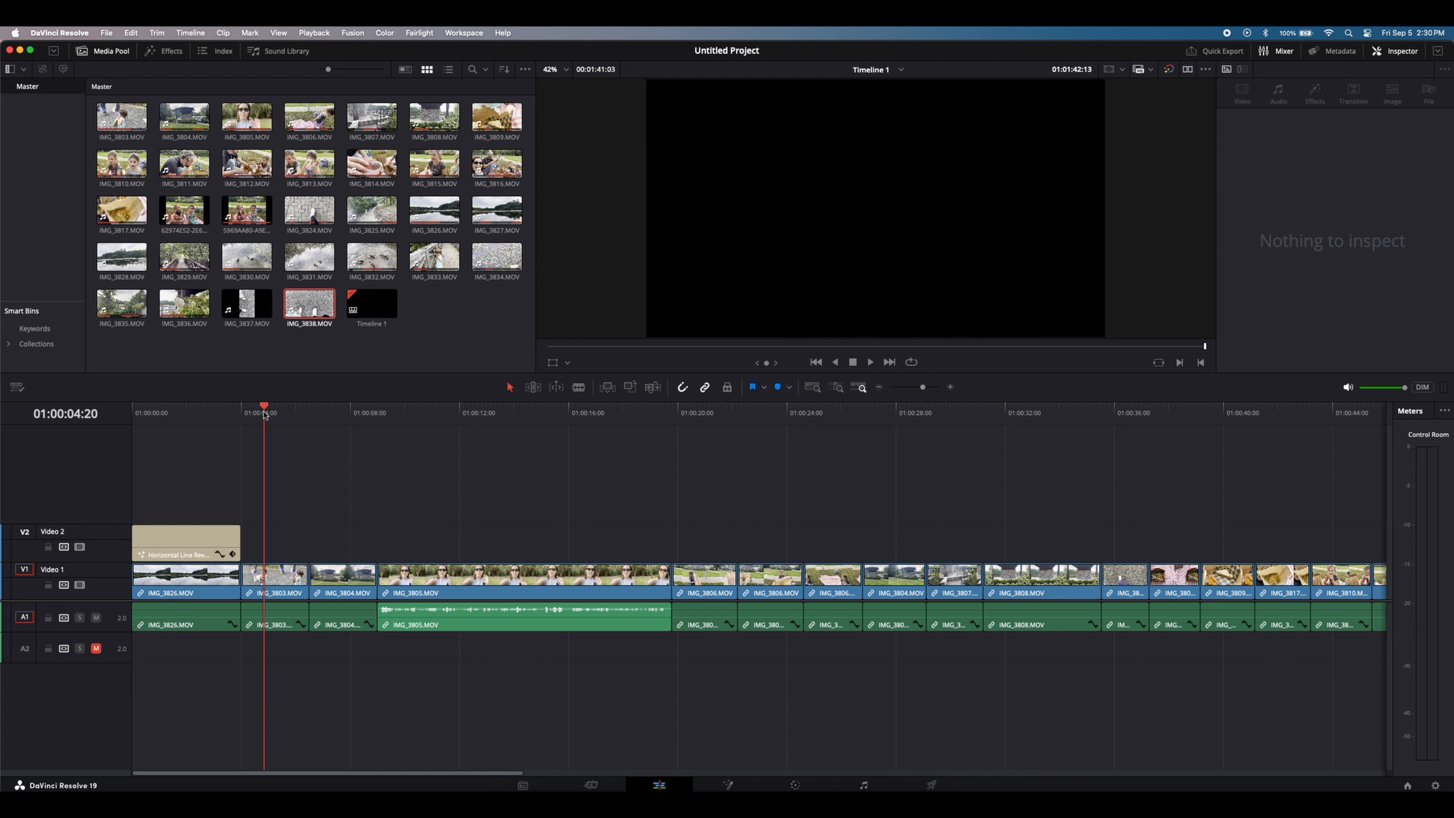
key(space)
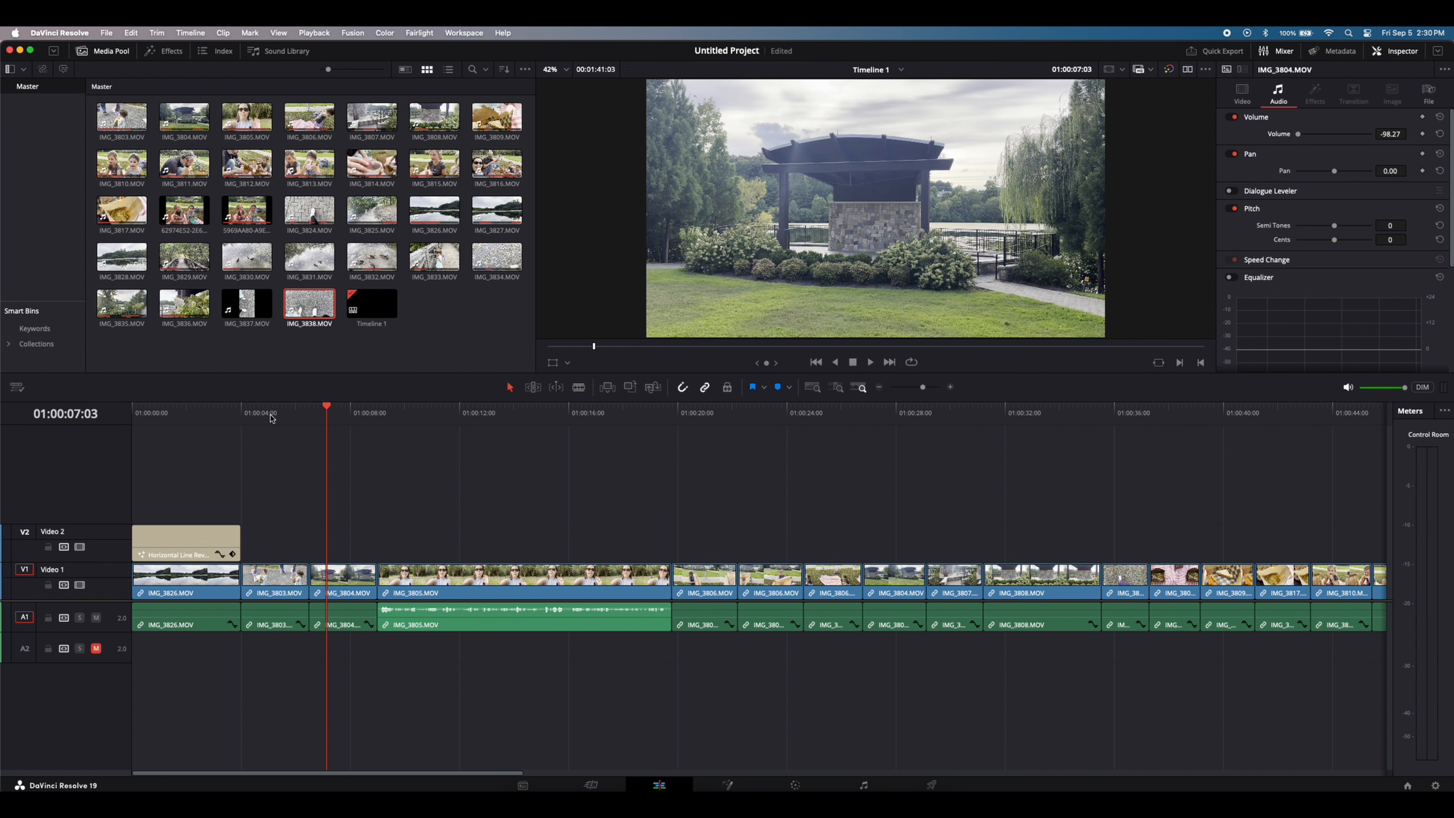
click(265, 413)
key(space)
key(space)
key(Down)
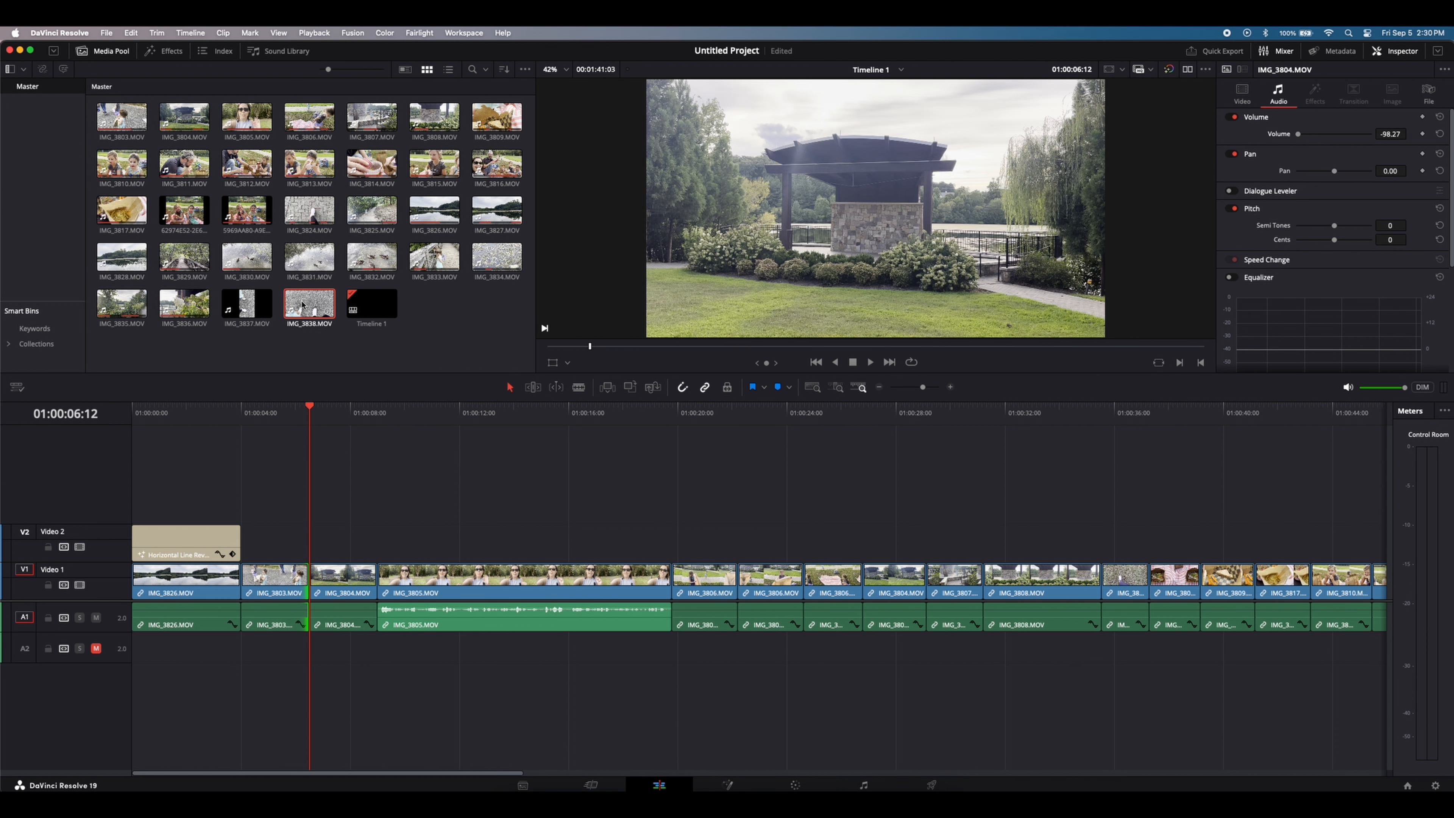
mouse_move(309, 320)
mouse_down()
mouse_move(289, 632)
mouse_move(307, 304)
mouse_up()
right_click(308, 303)
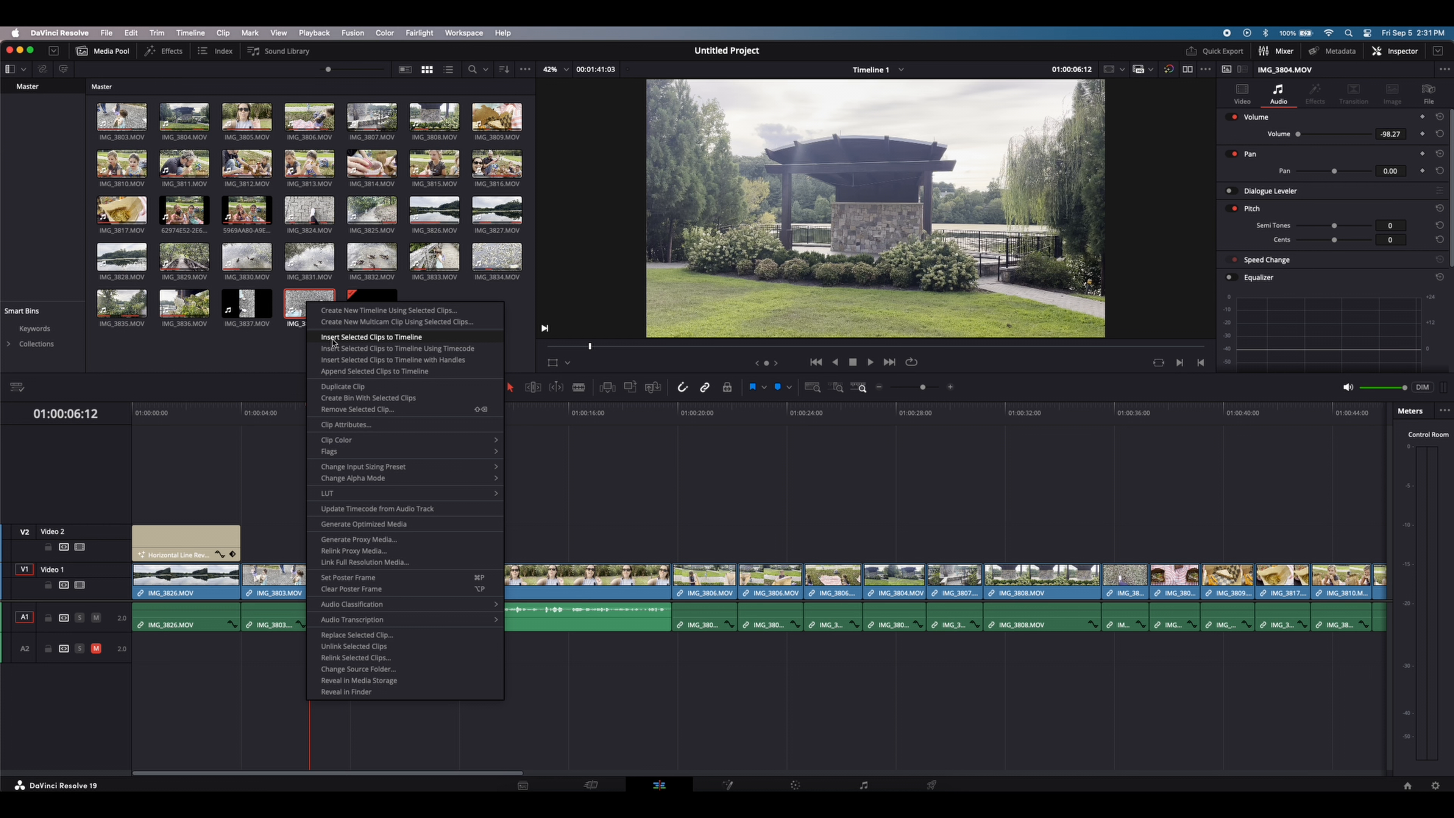
click(334, 340)
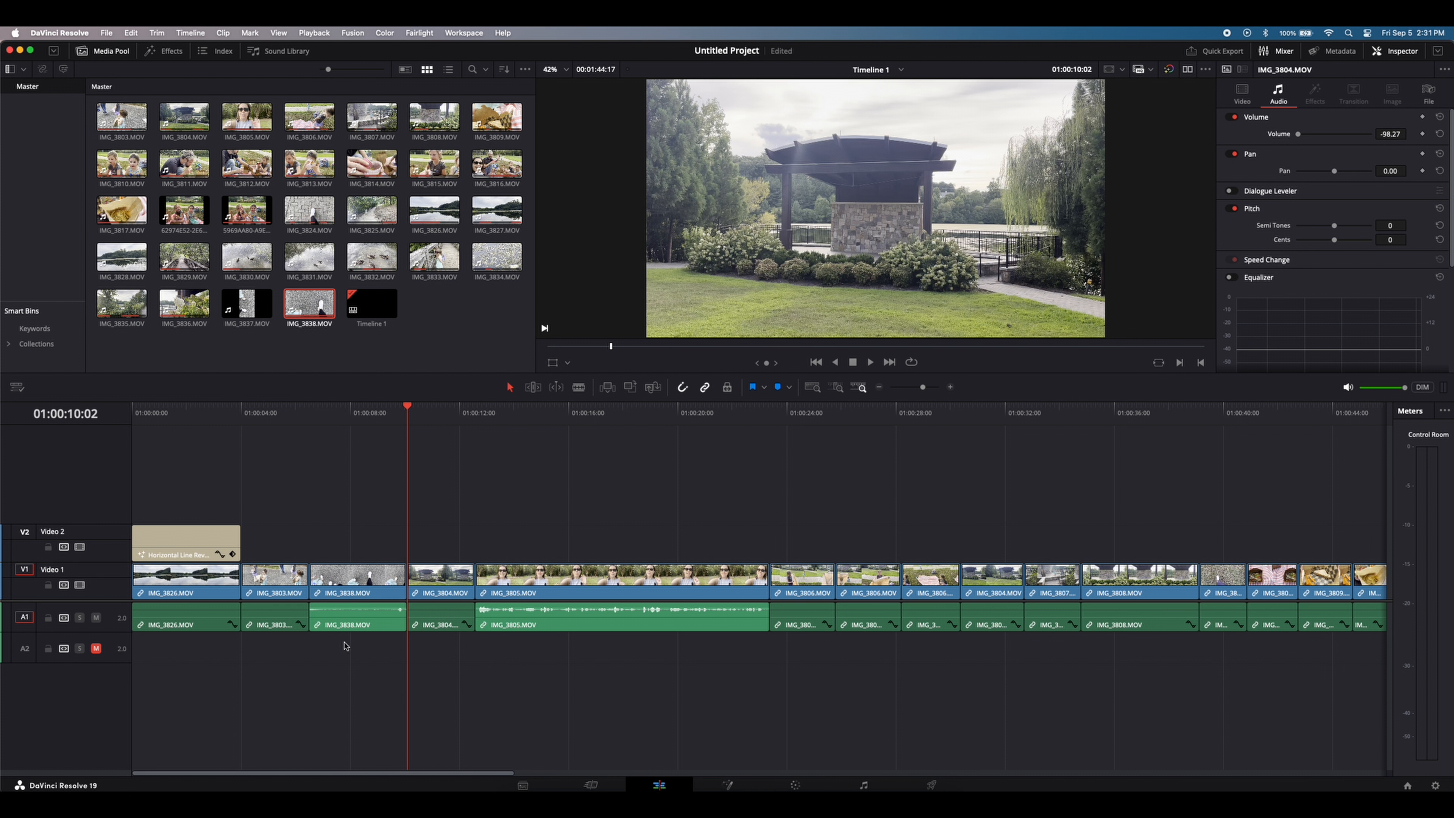
Mute IMG_3838.MOV by lowering its volume to -100 dB and play it from 01:00:06:04.
drag(351, 609, 349, 638)
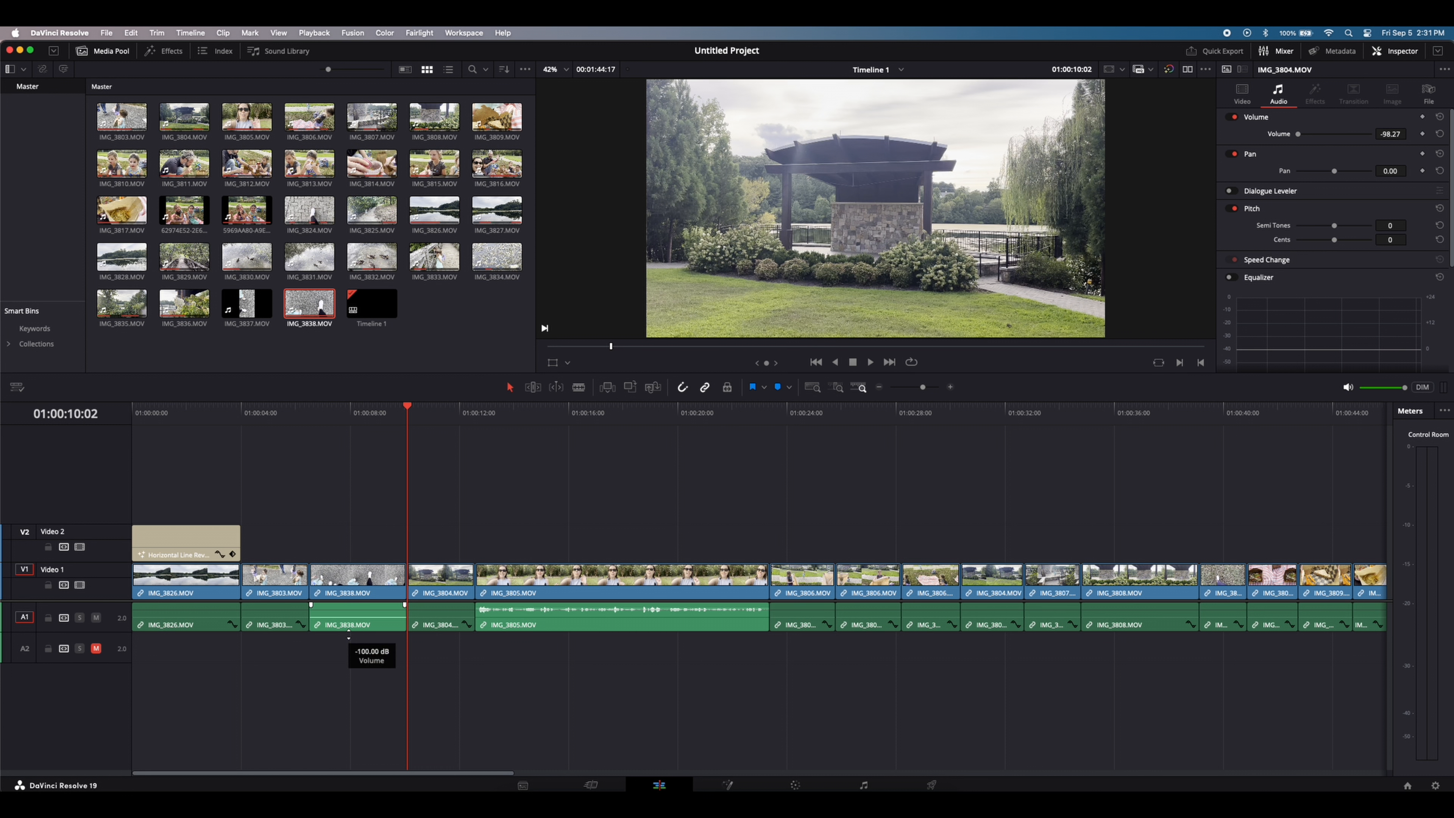
click(300, 410)
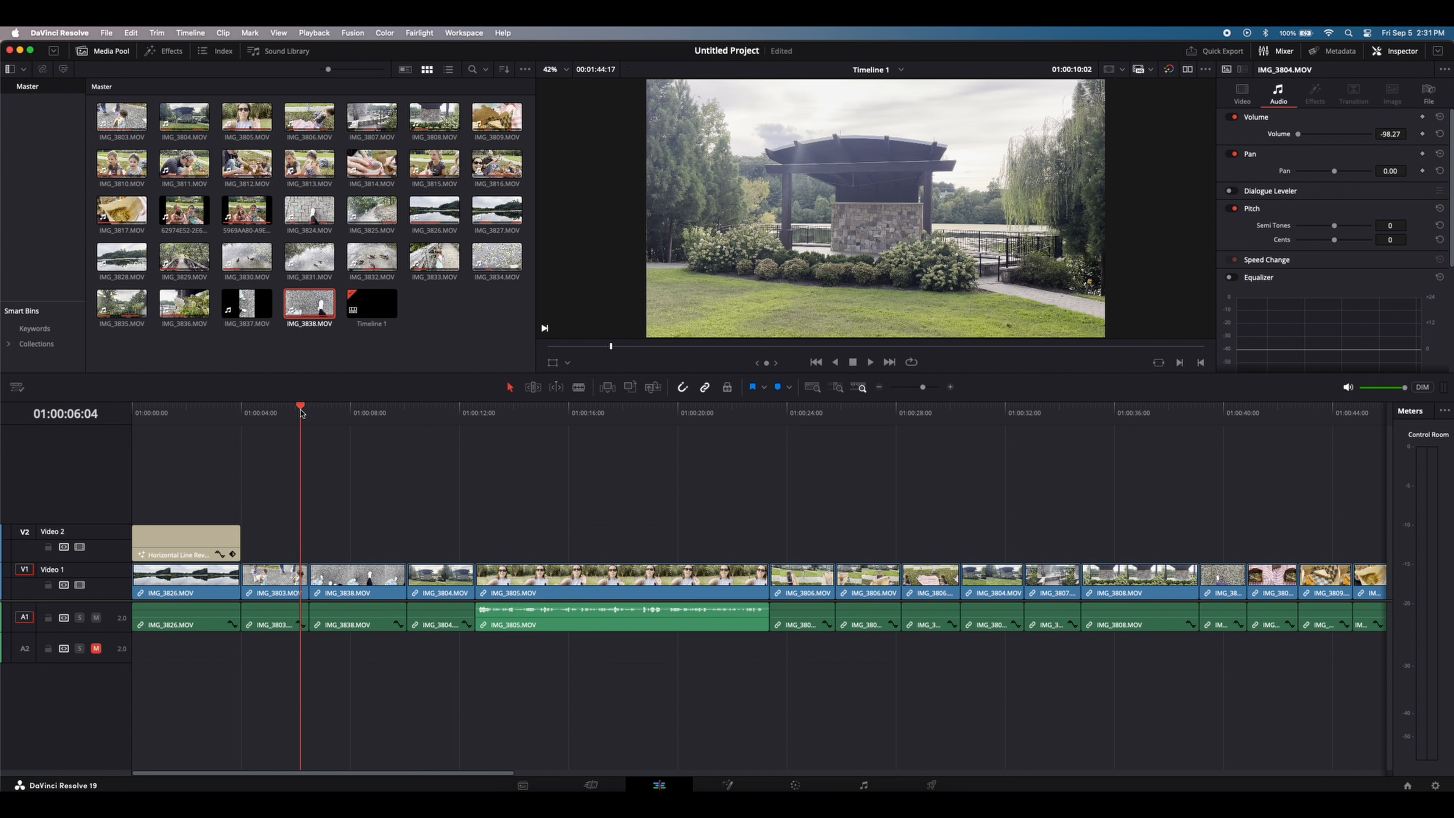
key(space)
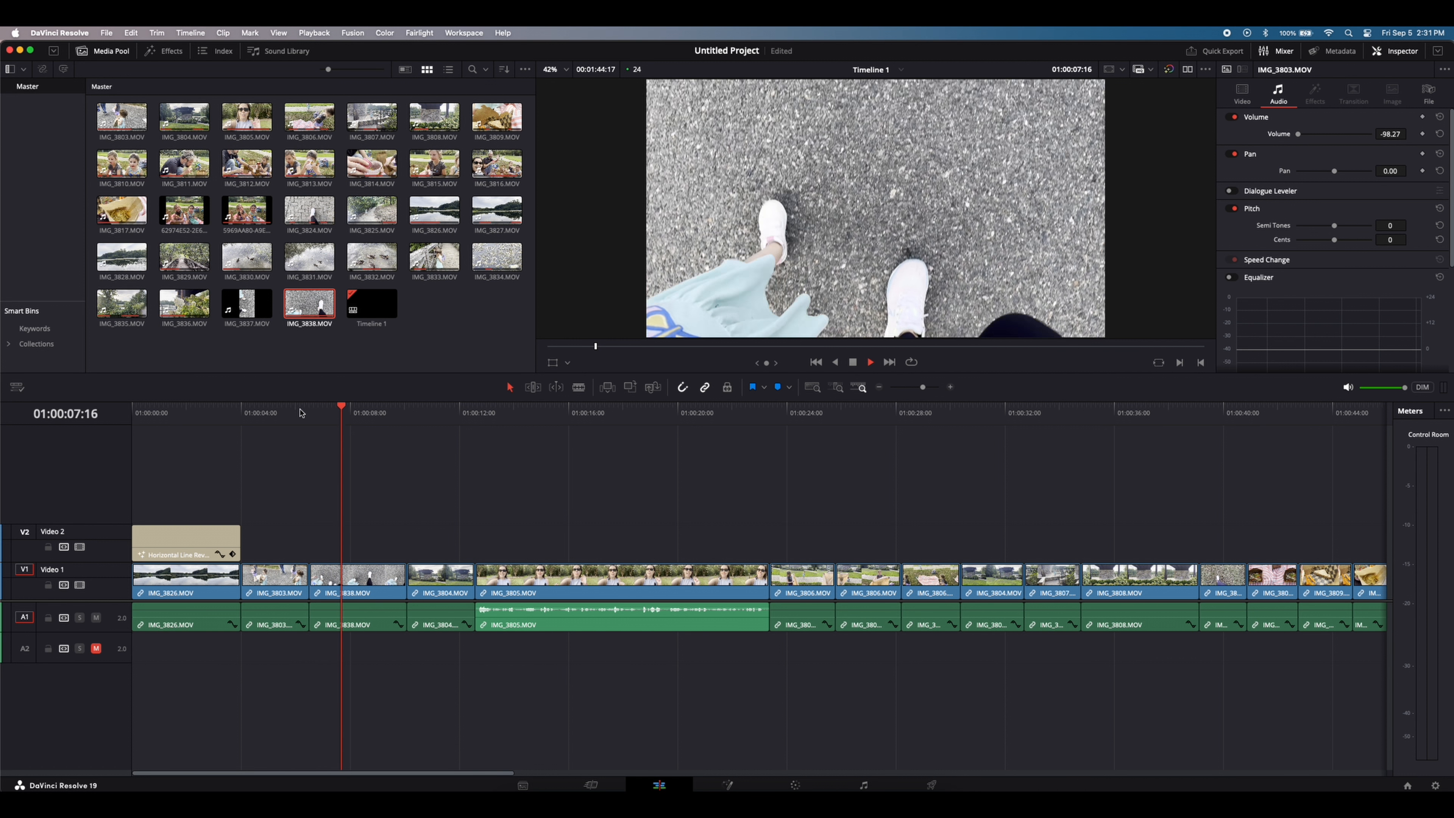
Trim the end of IMG_3838.MOV back to 01:00:08:07, close the gap before IMG_3804.MOV and replay the section.
drag(406, 582, 356, 582)
click(386, 585)
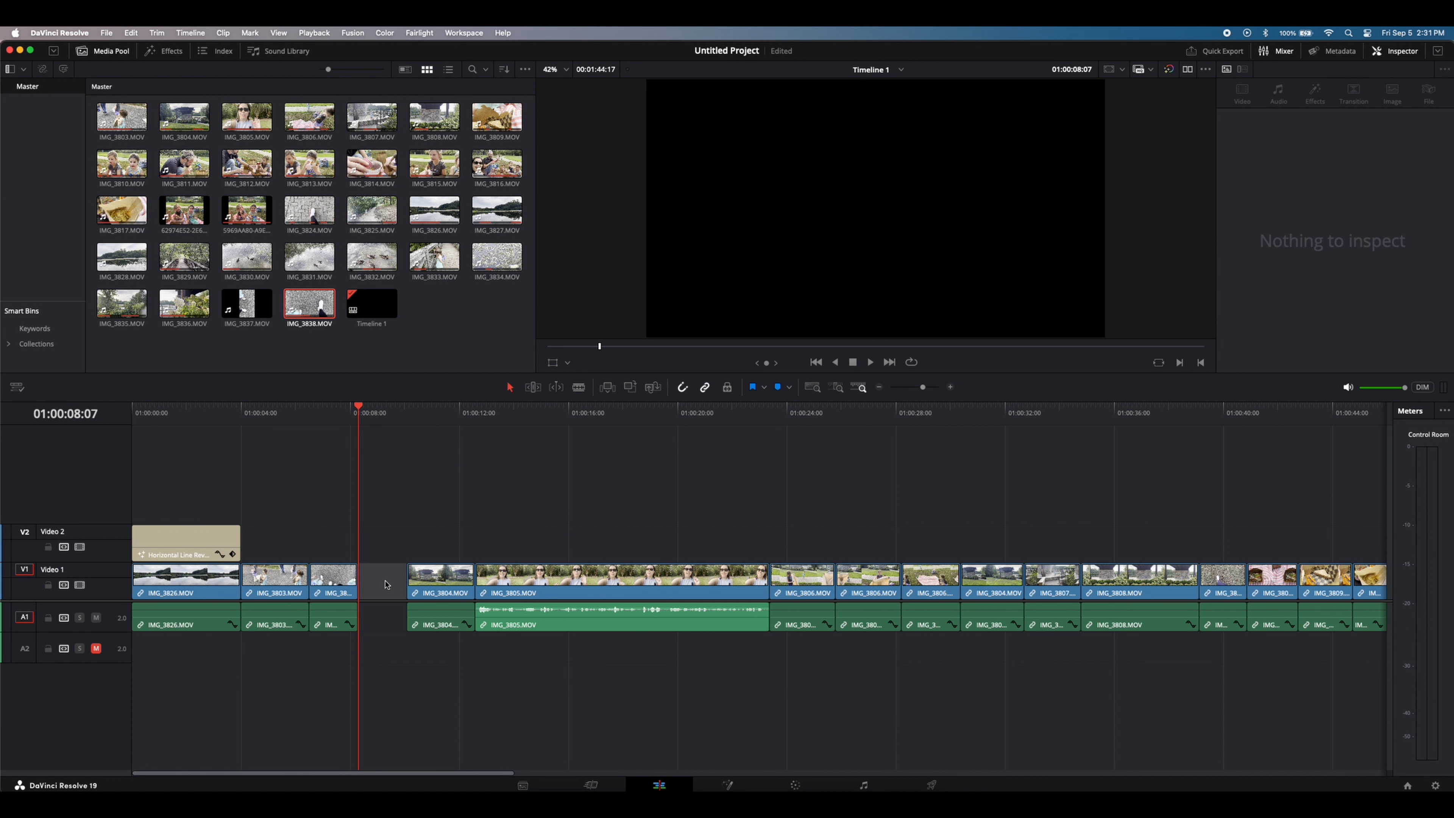
key(Delete)
click(258, 413)
key(space)
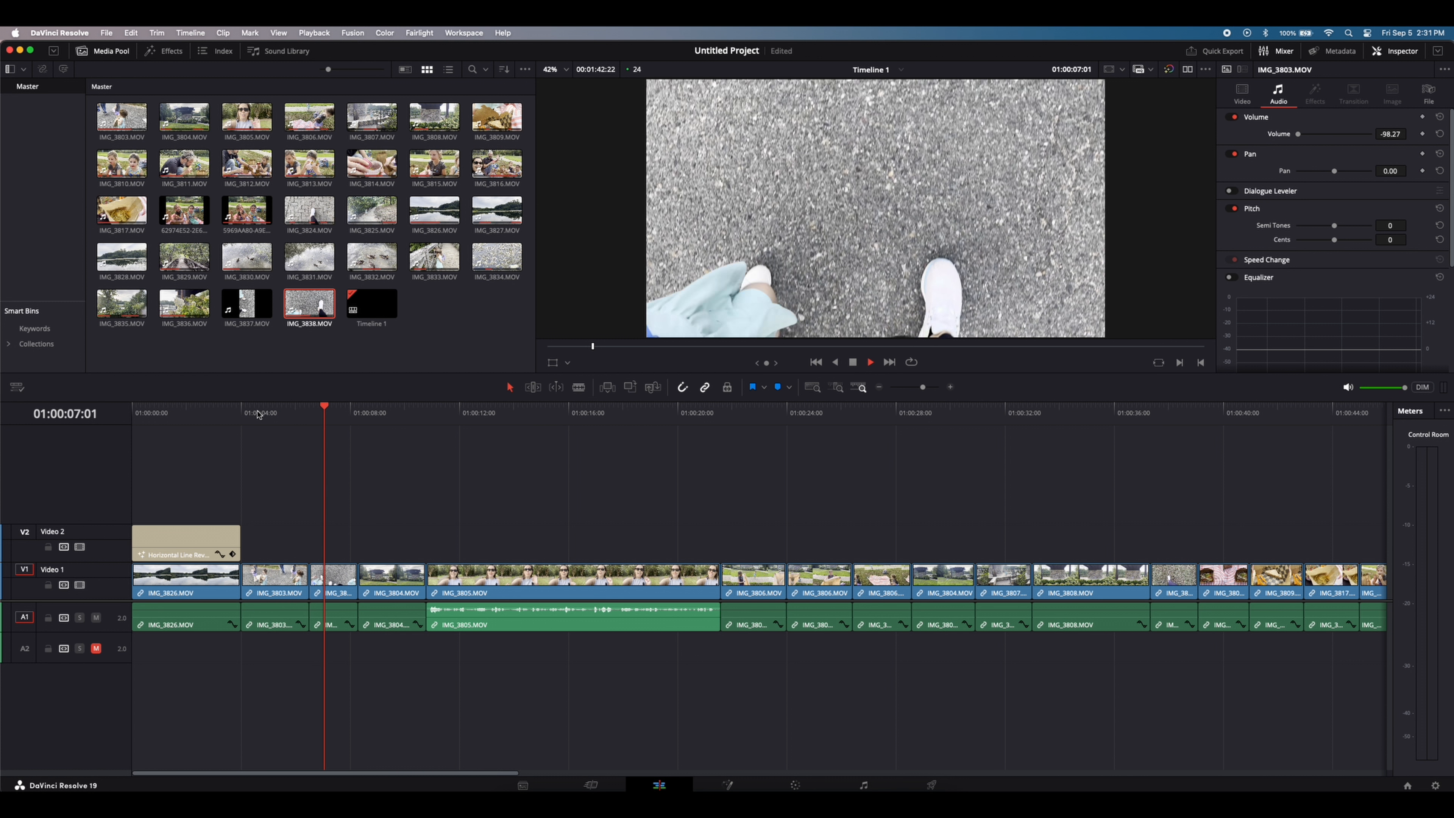
key(space)
Look over the remaining timeline and play the final clip, IMG_3836.MOV, through to its end.
scroll(607, 474, right, 15)
scroll(727, 480, left, 12)
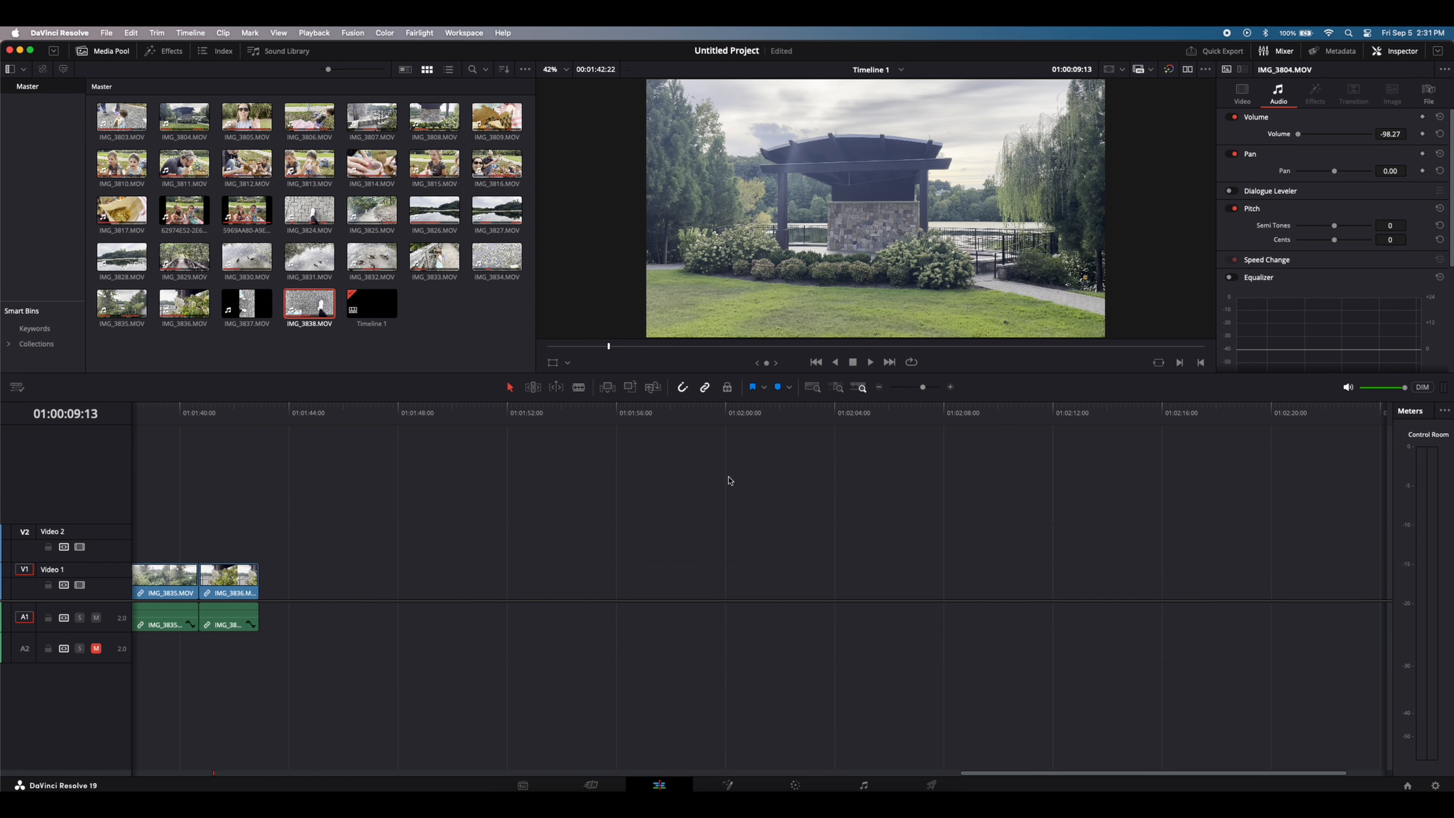
scroll(731, 480, left, 3)
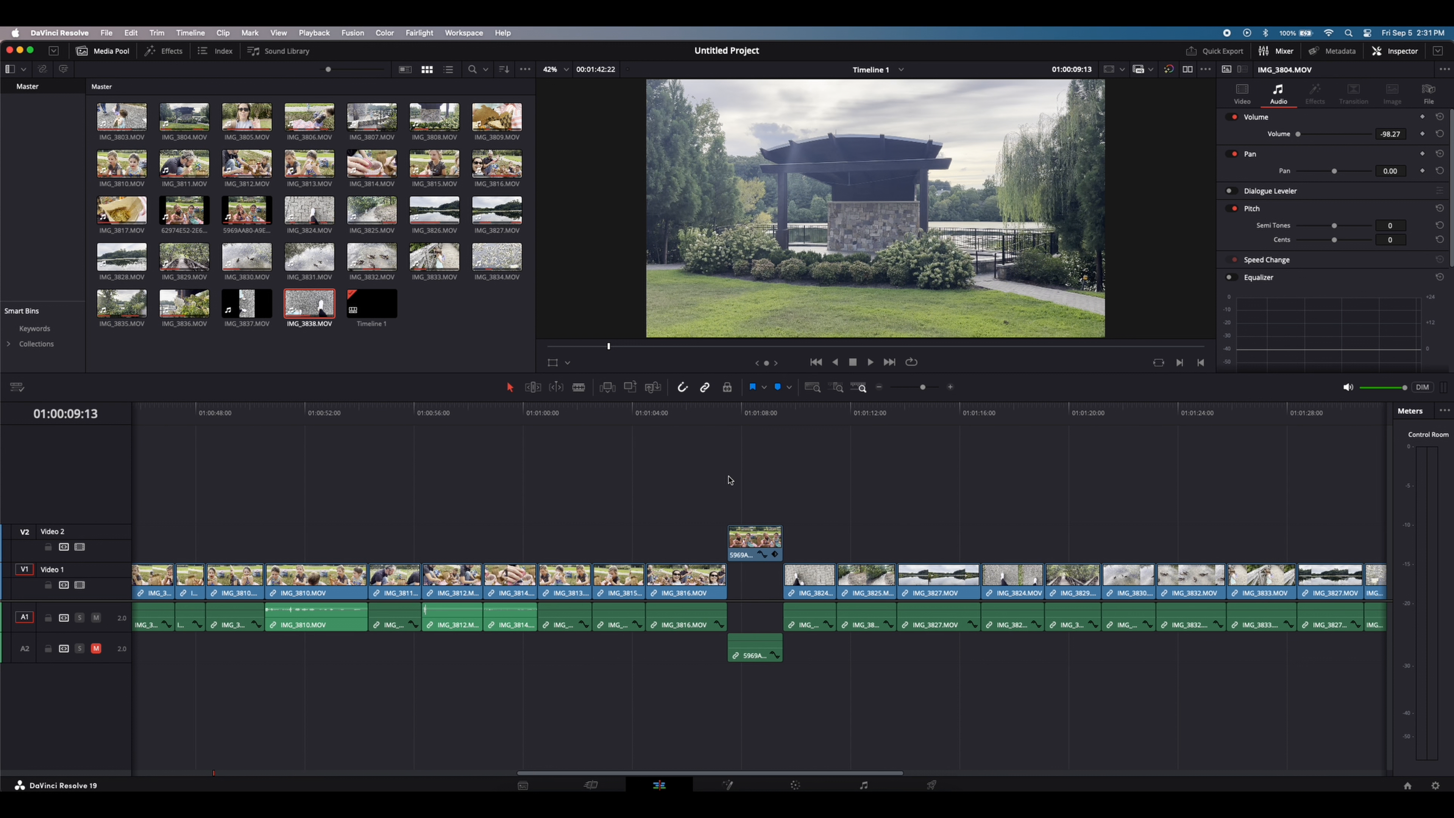
scroll(739, 470, right, 15)
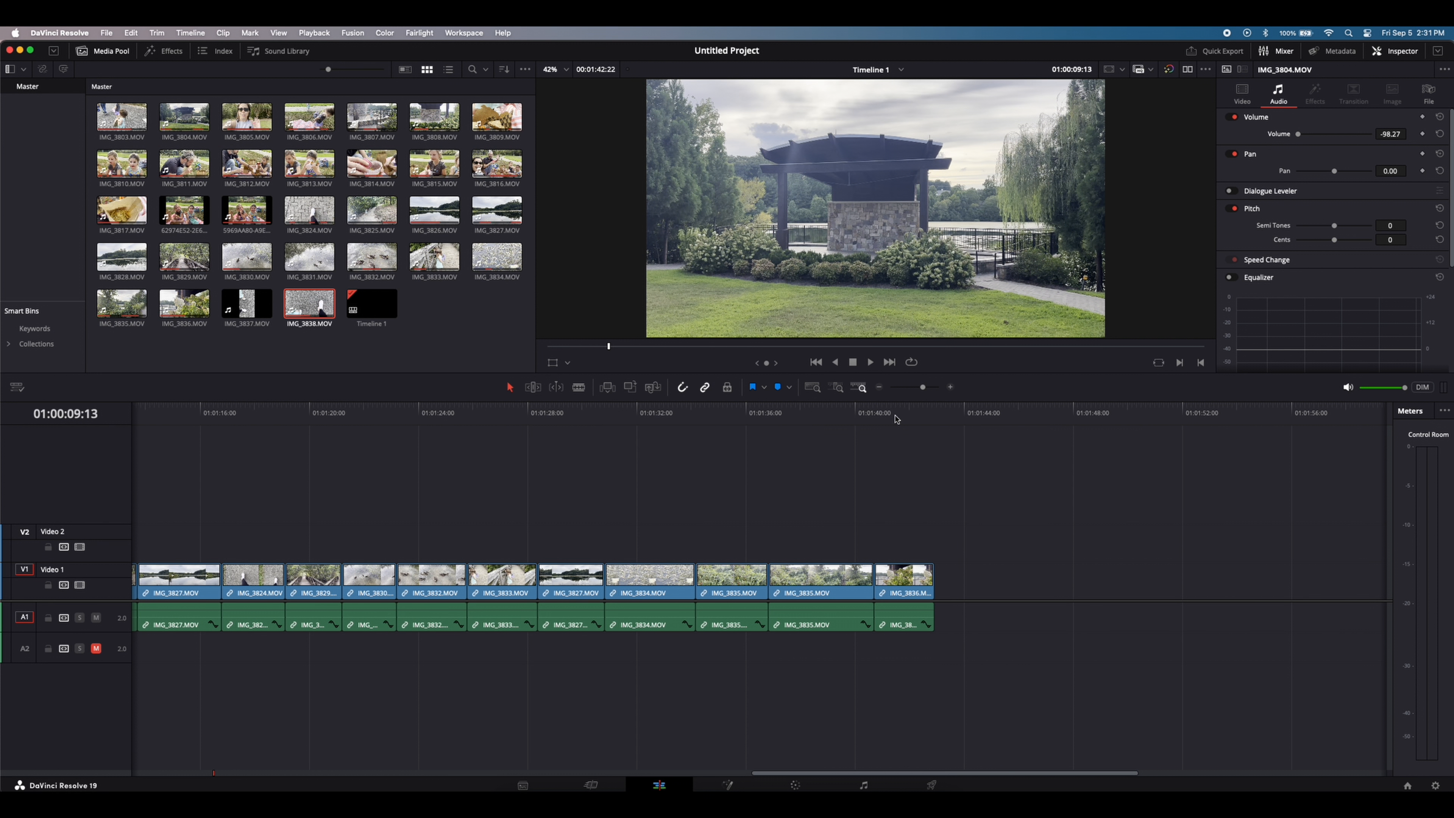
click(896, 420)
key(space)
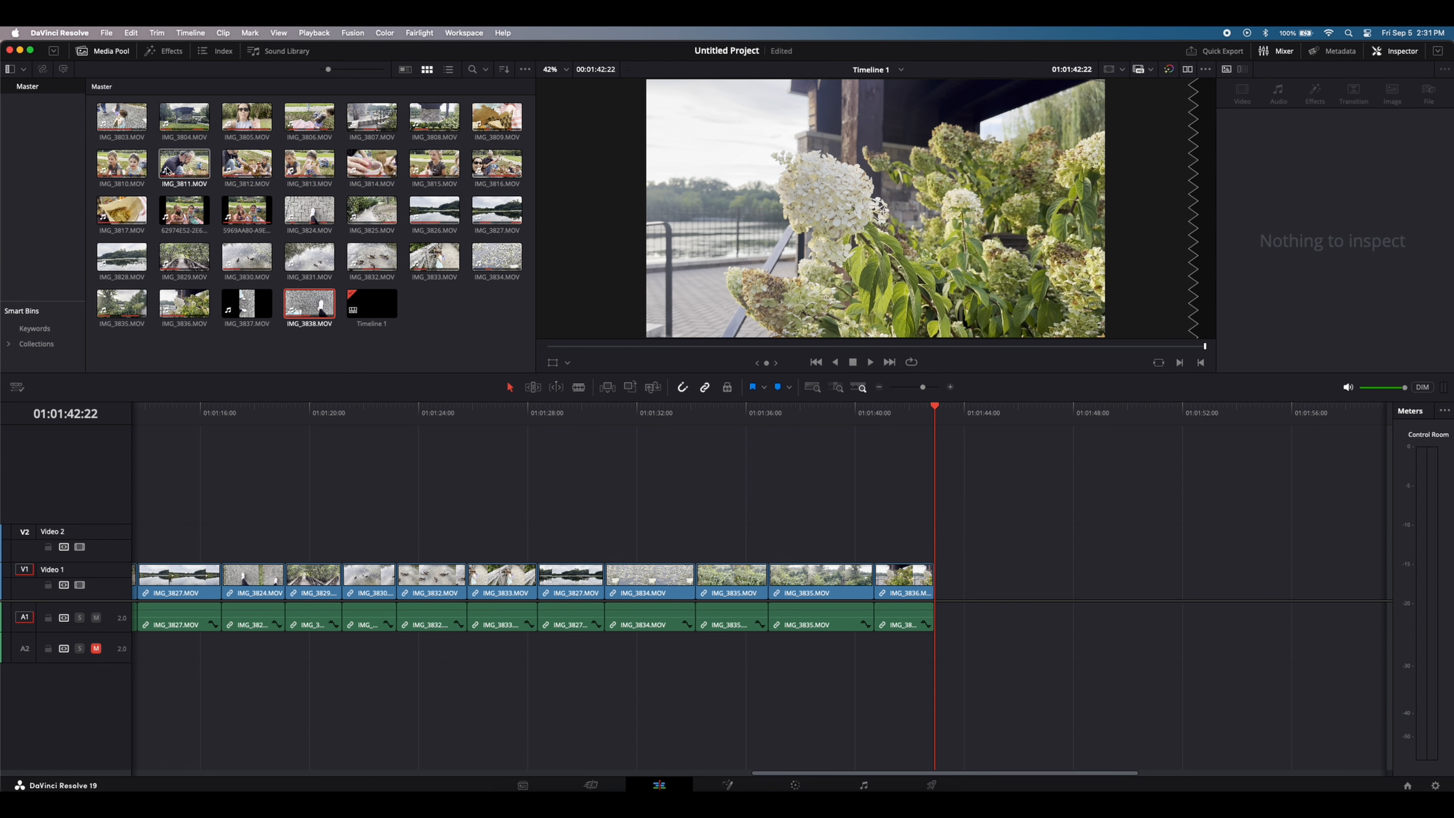
Place IMG_3816.MOV on Video 1 after IMG_3836.MOV, trimmed to about 3.3 seconds with its volume at -98.27, and play it.
drag(510, 162, 996, 577)
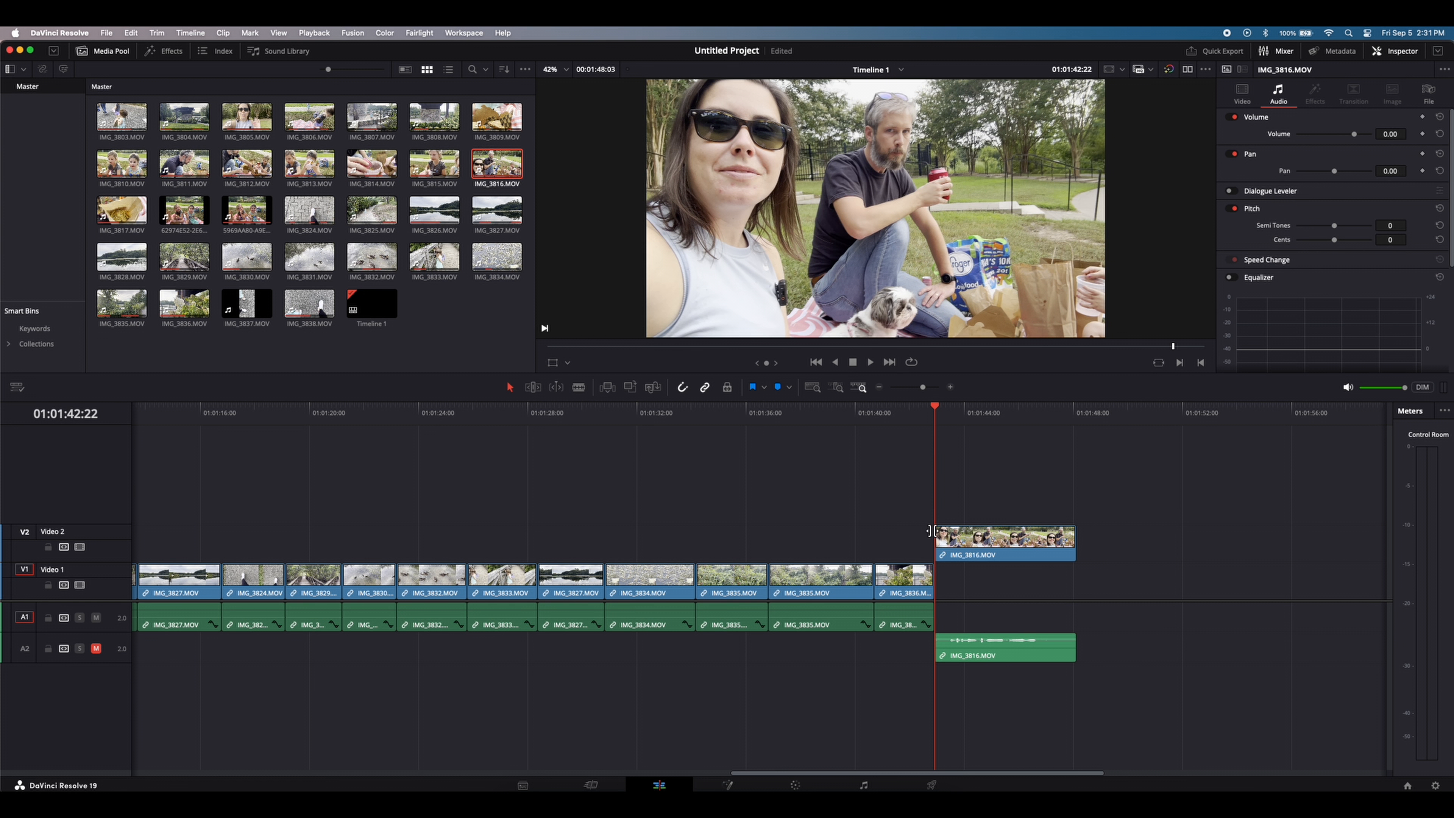
drag(941, 541, 948, 626)
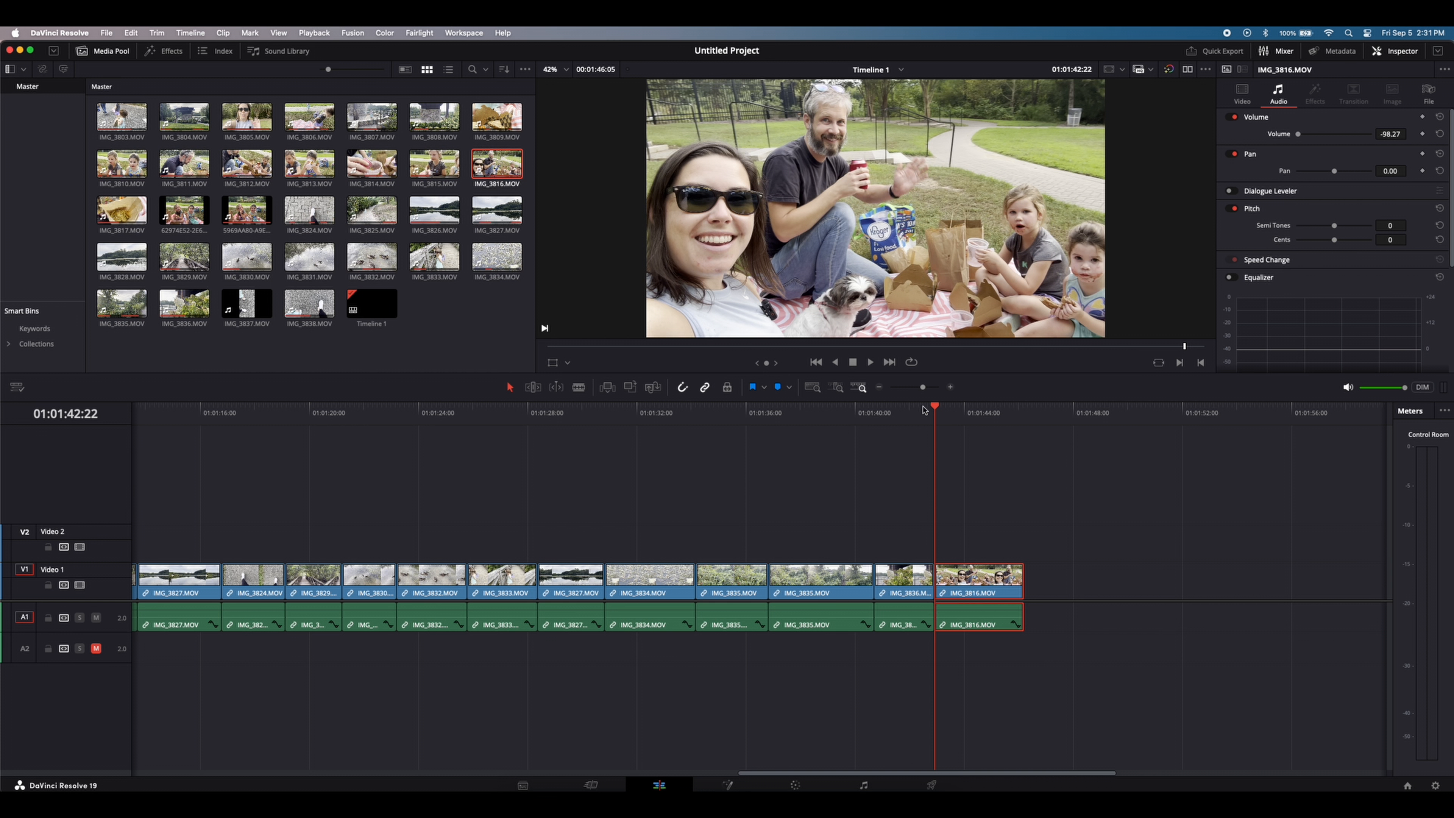
click(912, 413)
key(space)
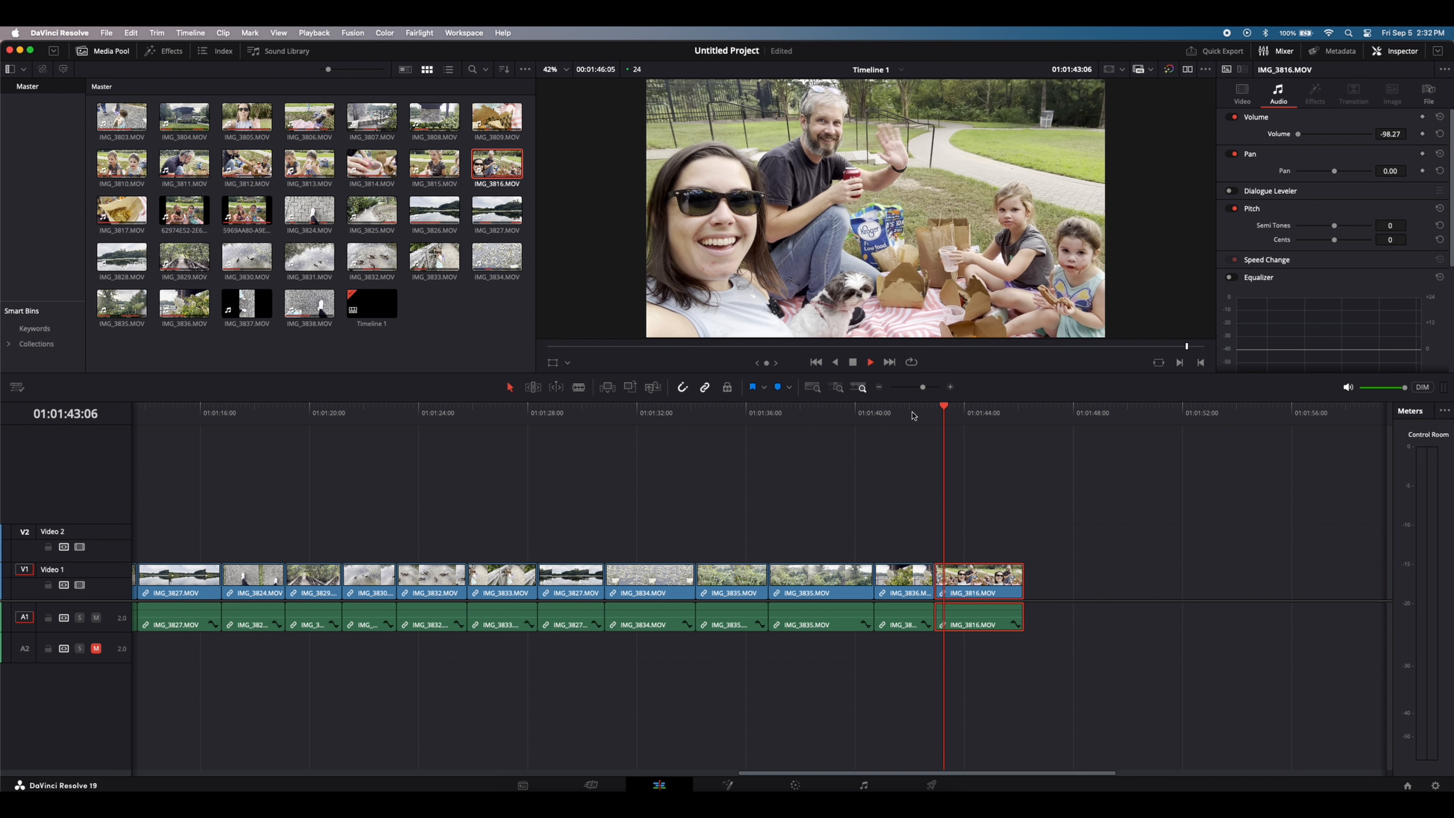
key(space)
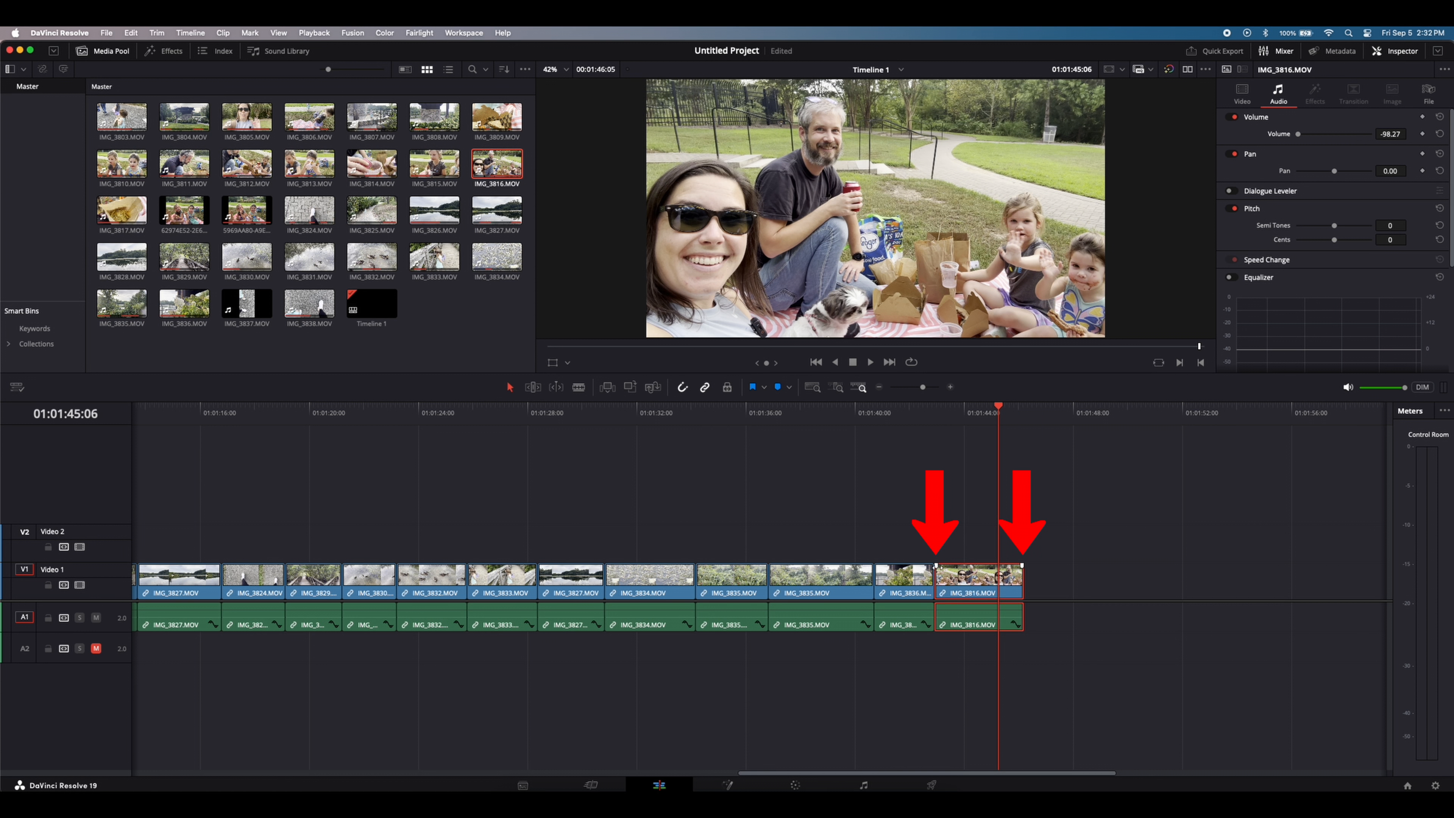
Play IMG_3816.MOV to its end and replay the transition from IMG_3836.MOV into it.
mouse_move(1023, 573)
mouse_down()
mouse_move(1000, 566)
mouse_move(1023, 571)
mouse_up()
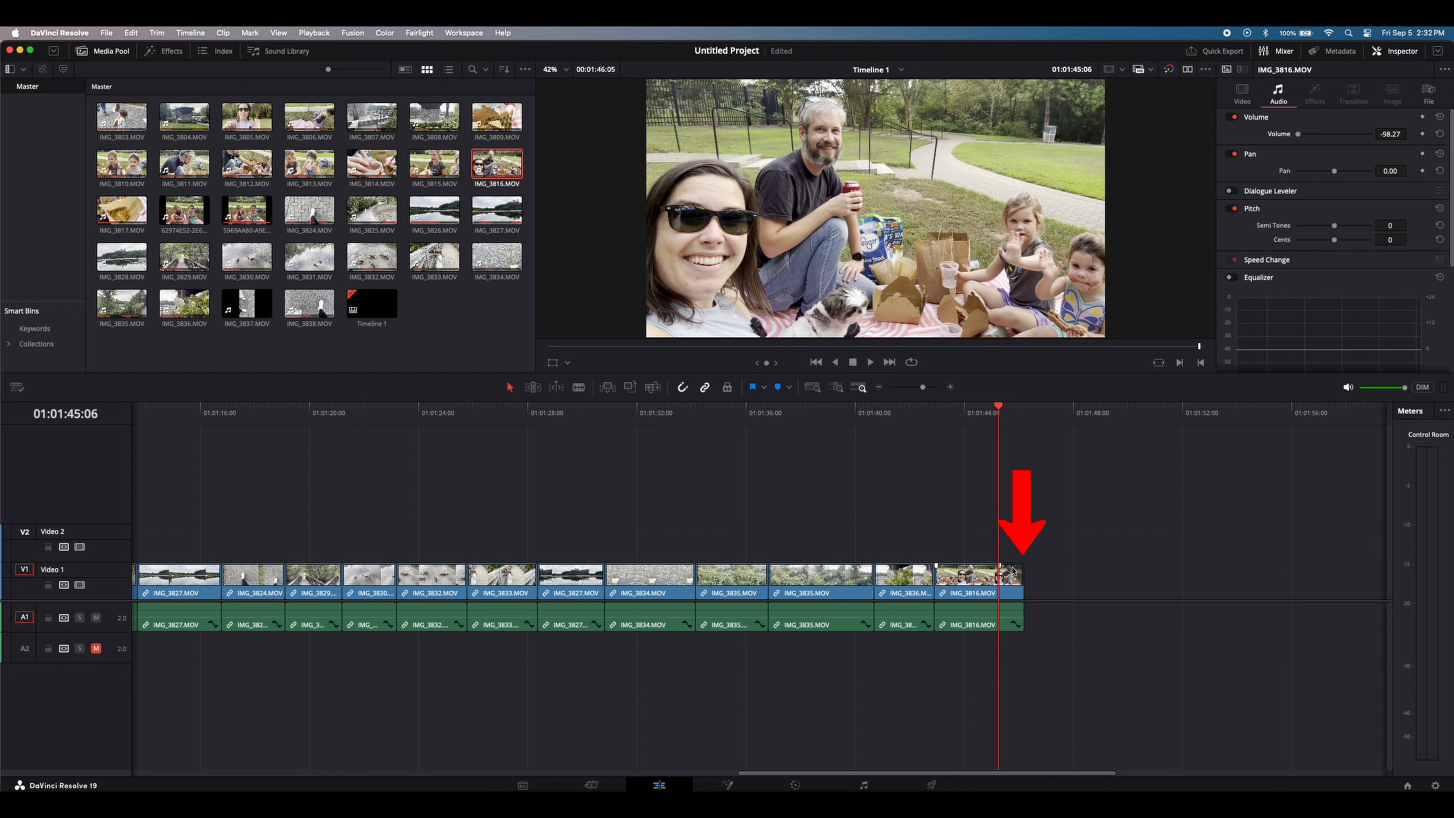
key(space)
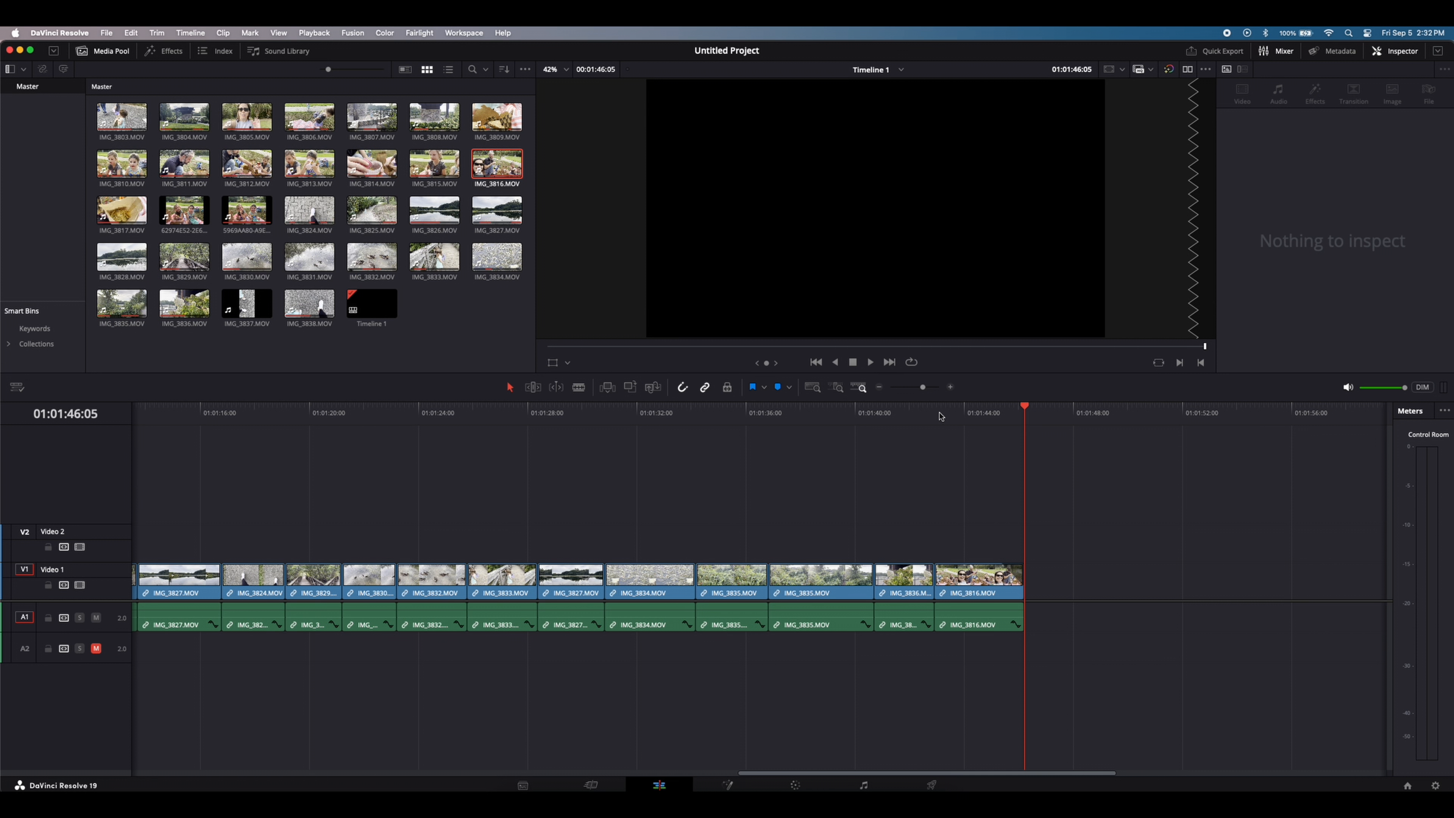
click(928, 425)
key(space)
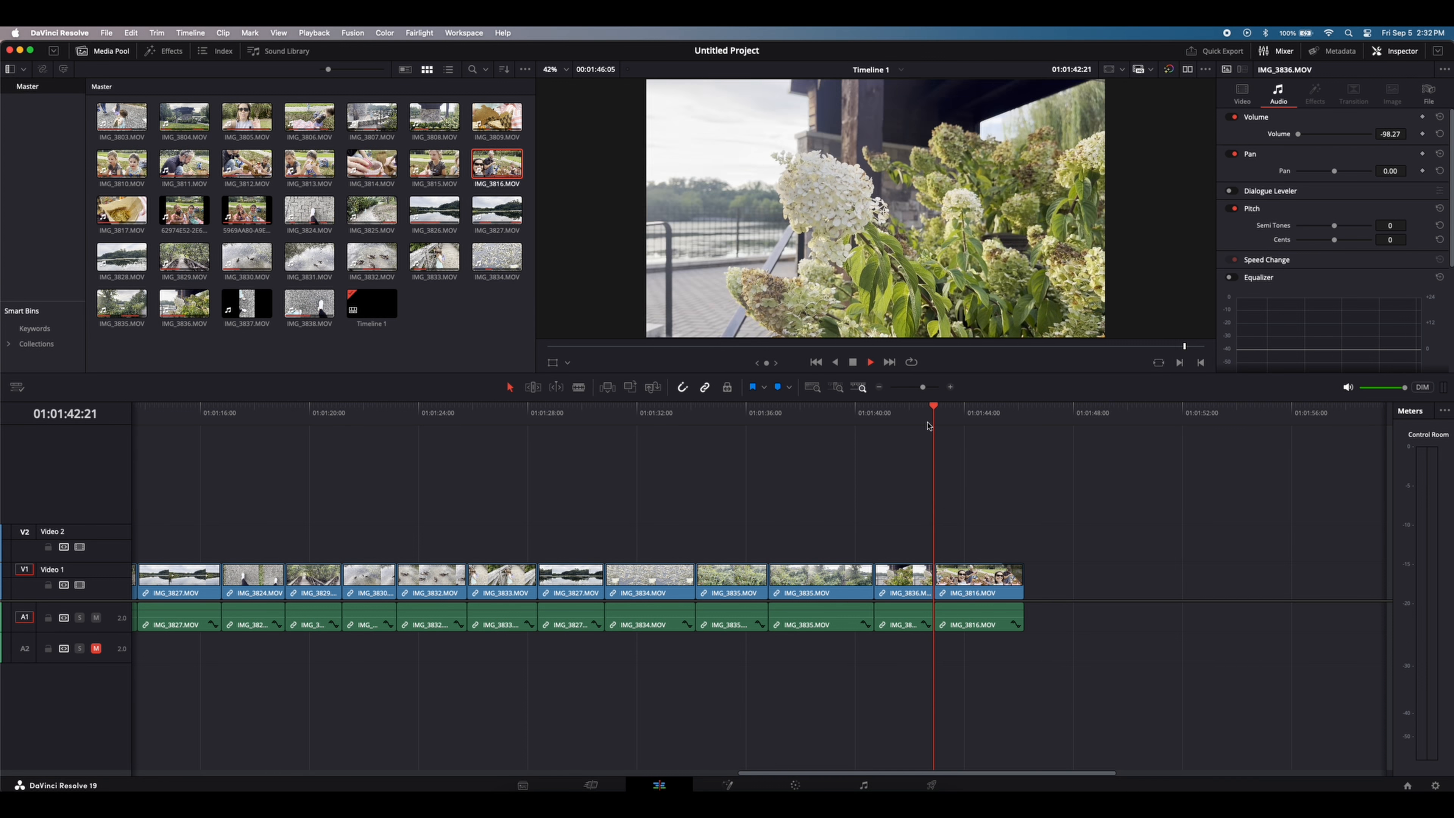